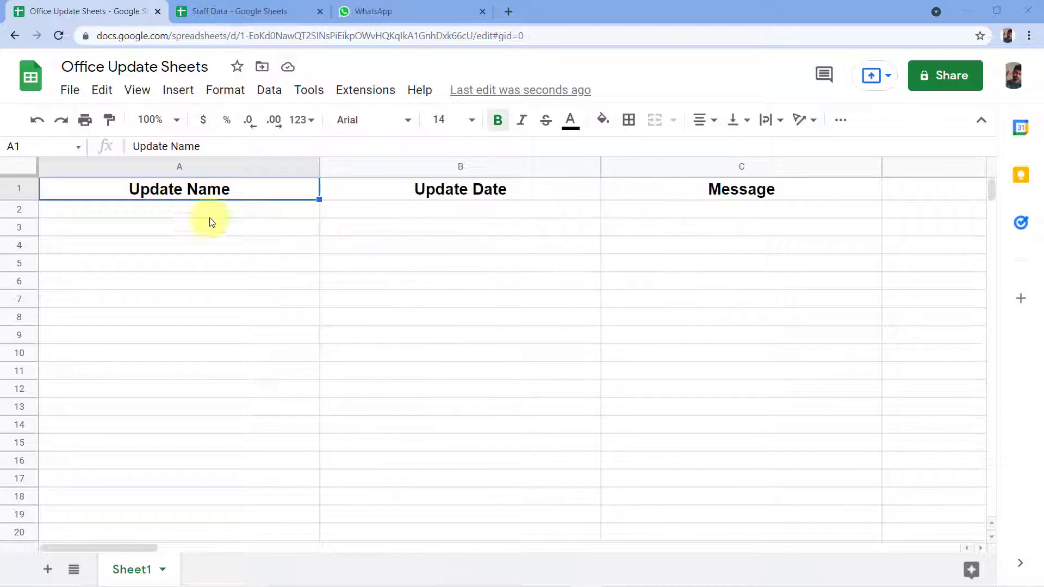
Look over the Staff Data spreadsheet and the WhatsApp Web chat list, and return to the Office Update Sheets spreadsheet
left_click(240, 13)
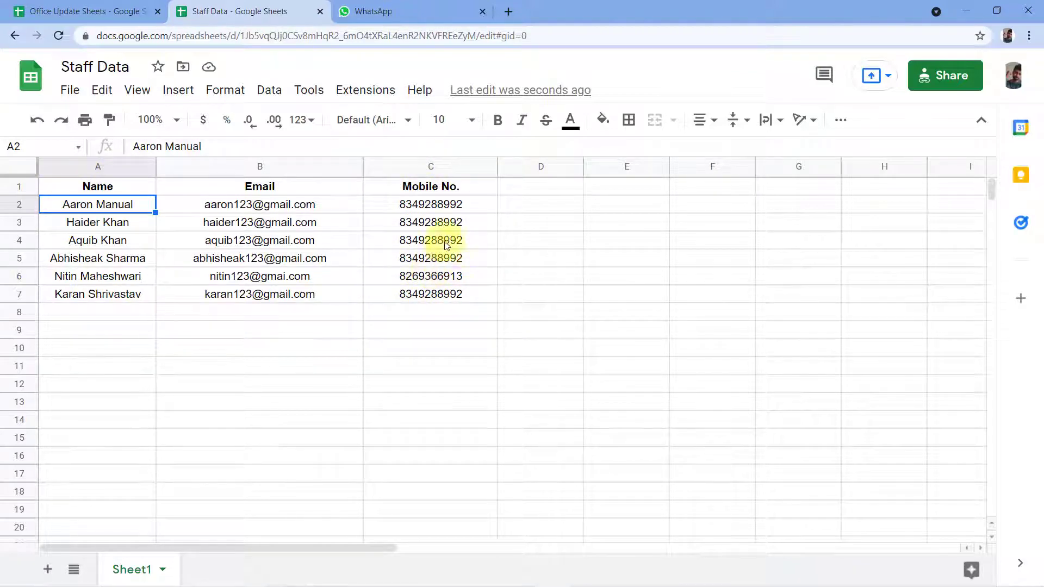
left_click(416, 14)
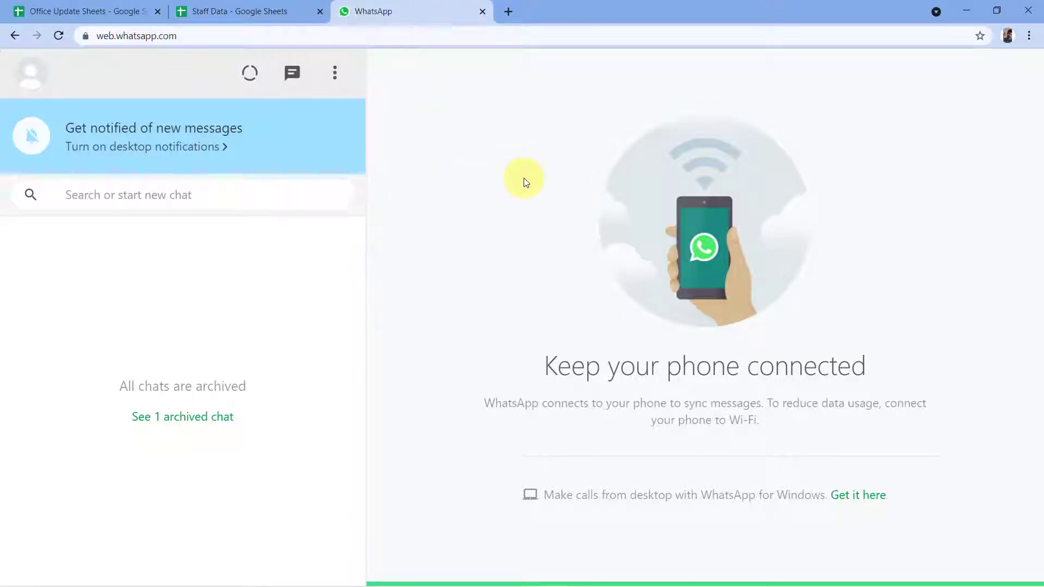
left_click(24, 11)
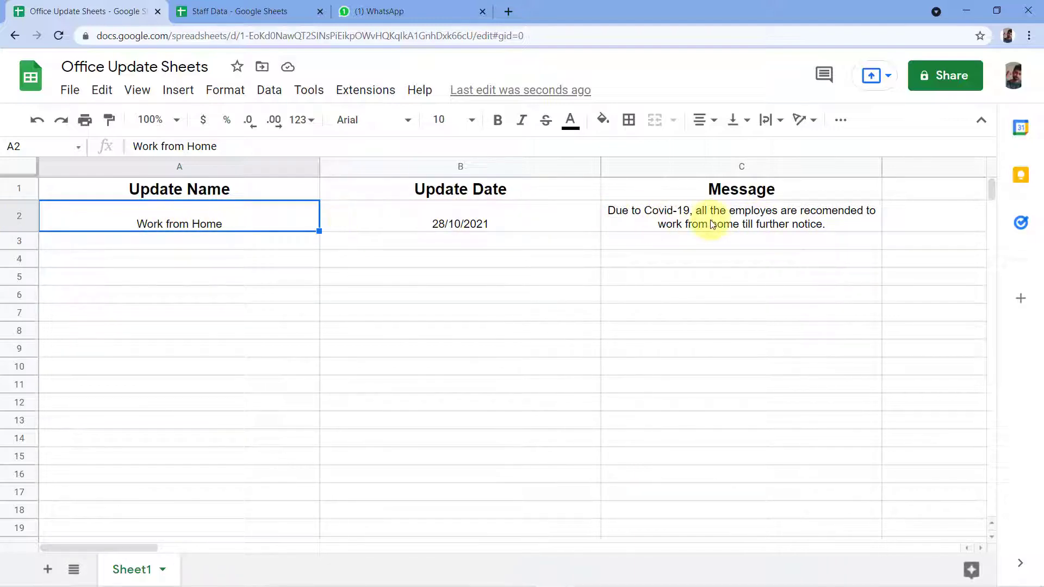
Check the first staff member's name, email and mobile number in the Staff Data spreadsheet
left_click(243, 13)
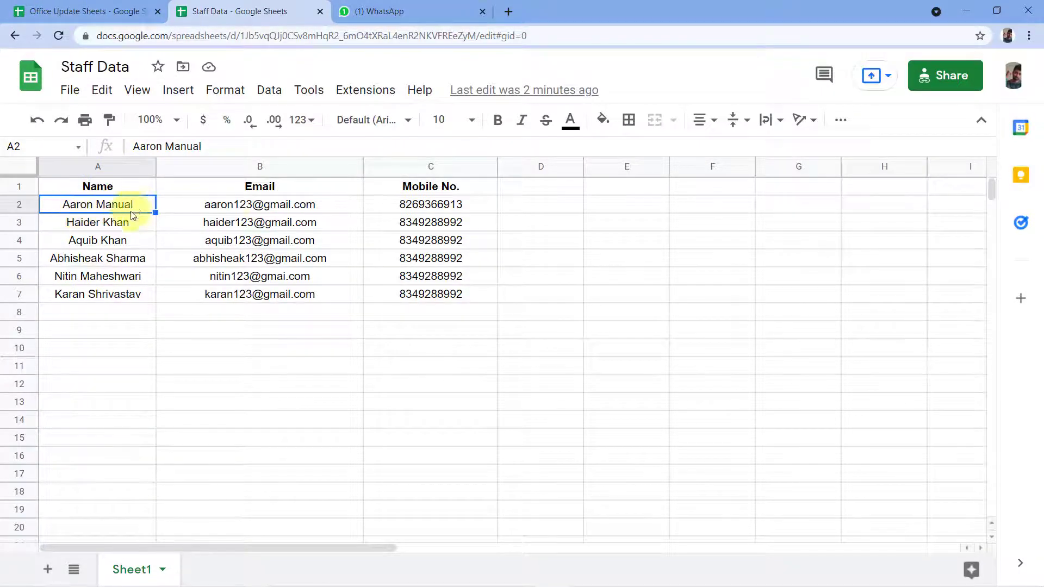
left_click(217, 205)
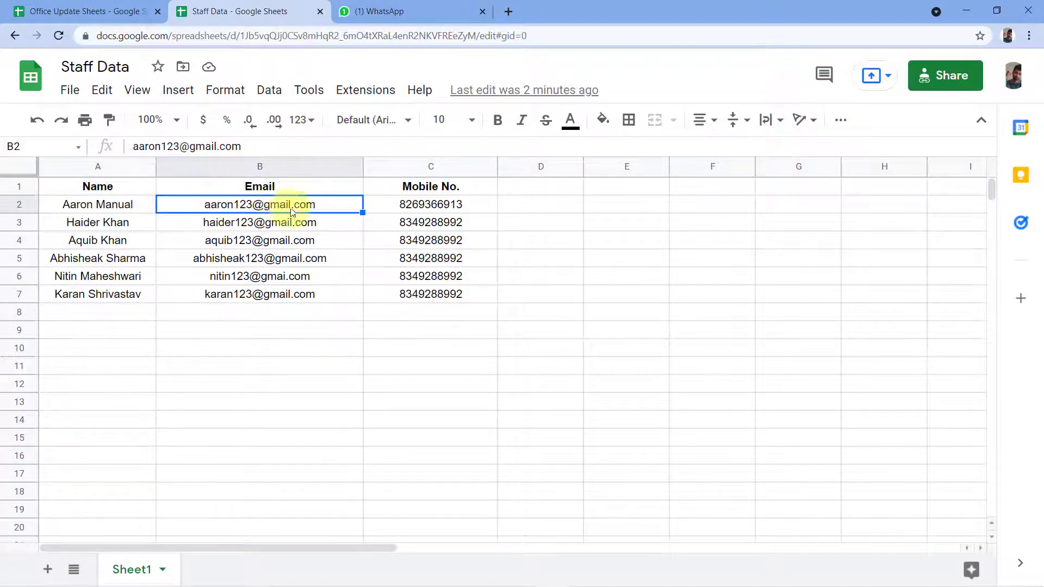
left_click(438, 205)
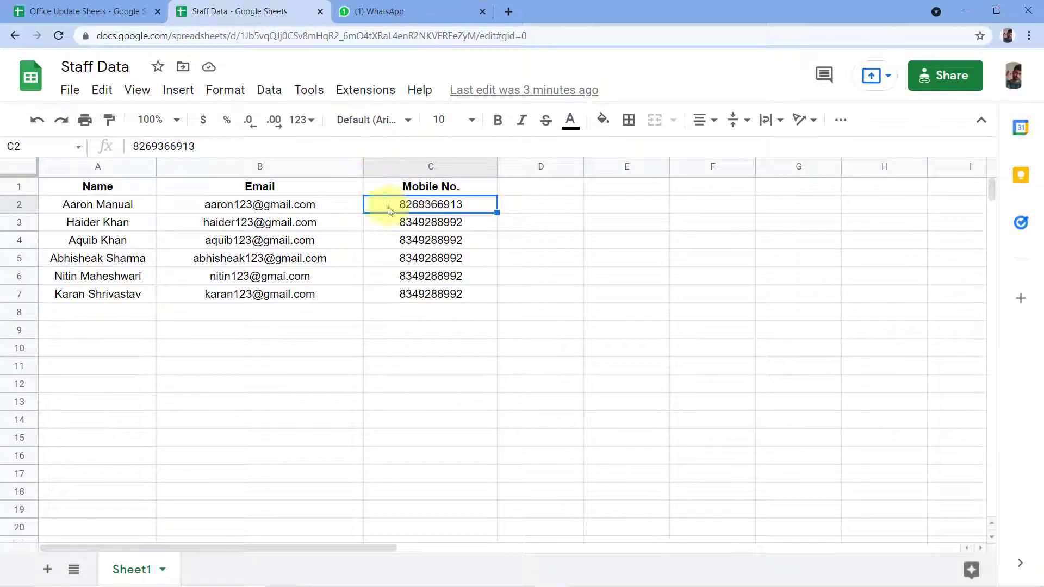
Switch to WhatsApp Web and open the unread Pabbly chat to read its reminder message
left_click(425, 11)
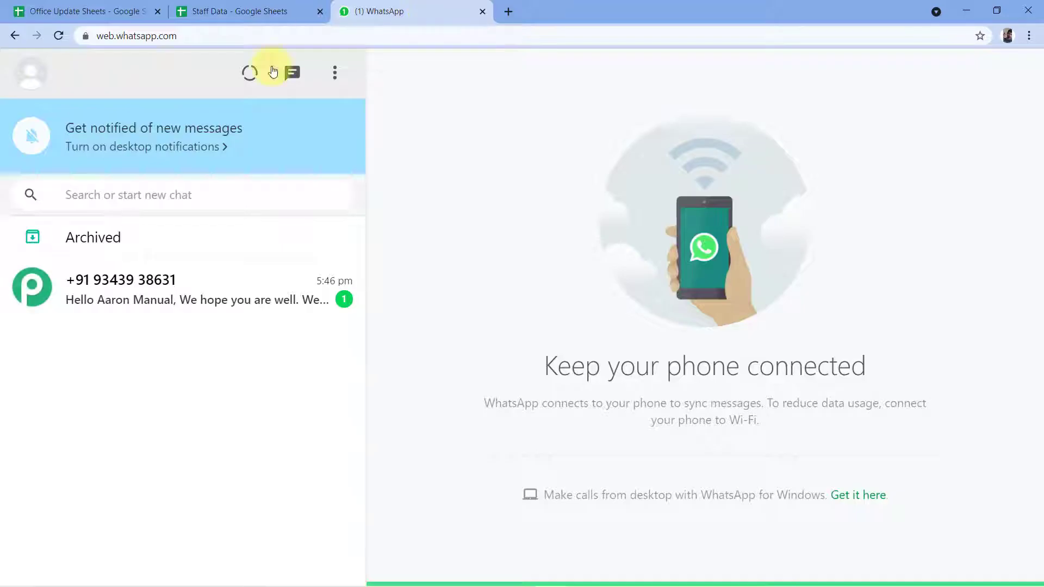
left_click(199, 302)
scroll(449, 181, "down", 1)
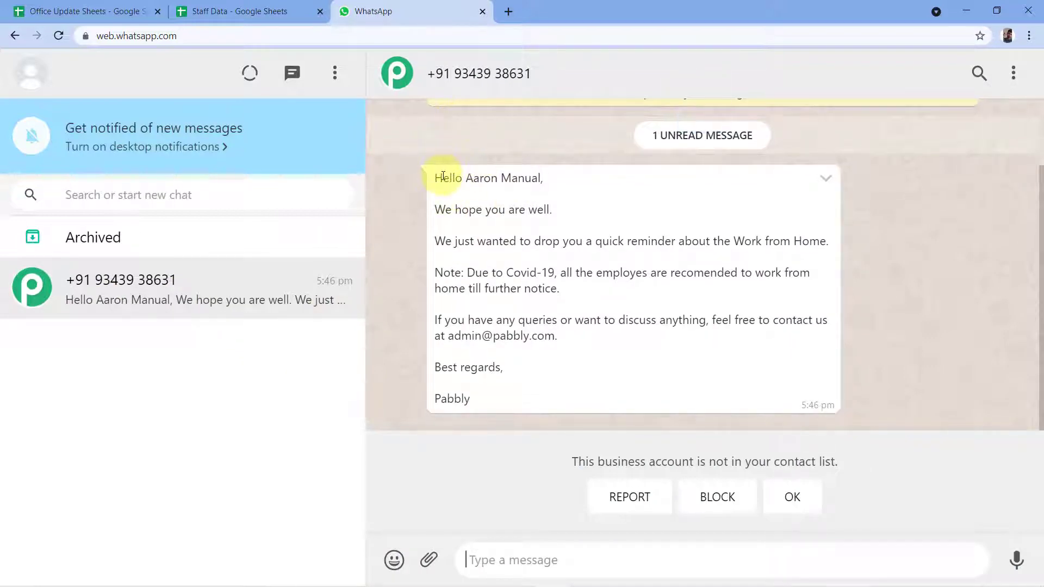
Compare the received WhatsApp message with the Staff Data entries and with the update name and message in Office Update Sheets
left_click(233, 12)
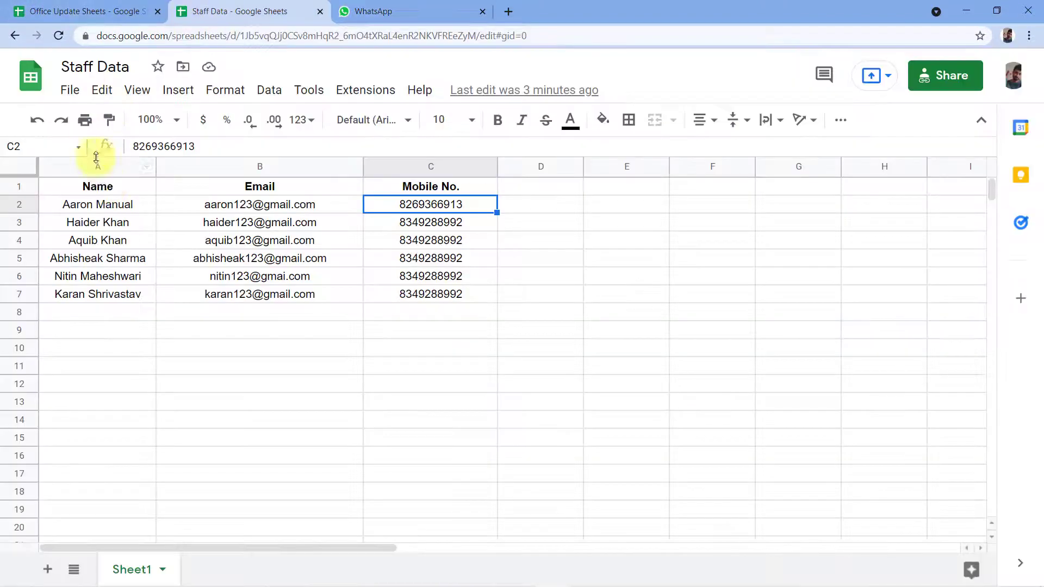
left_click(383, 11)
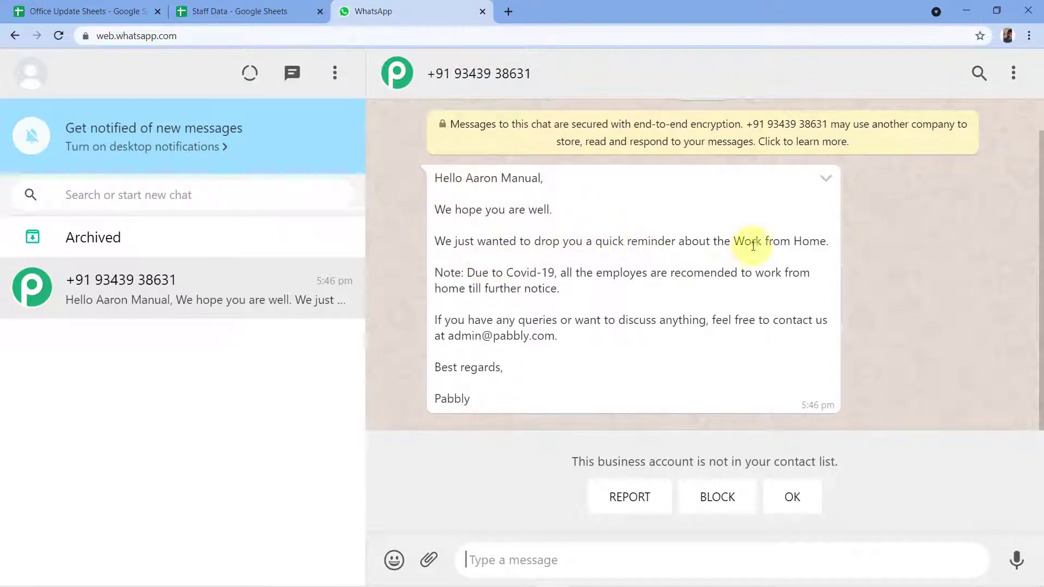
left_click(131, 11)
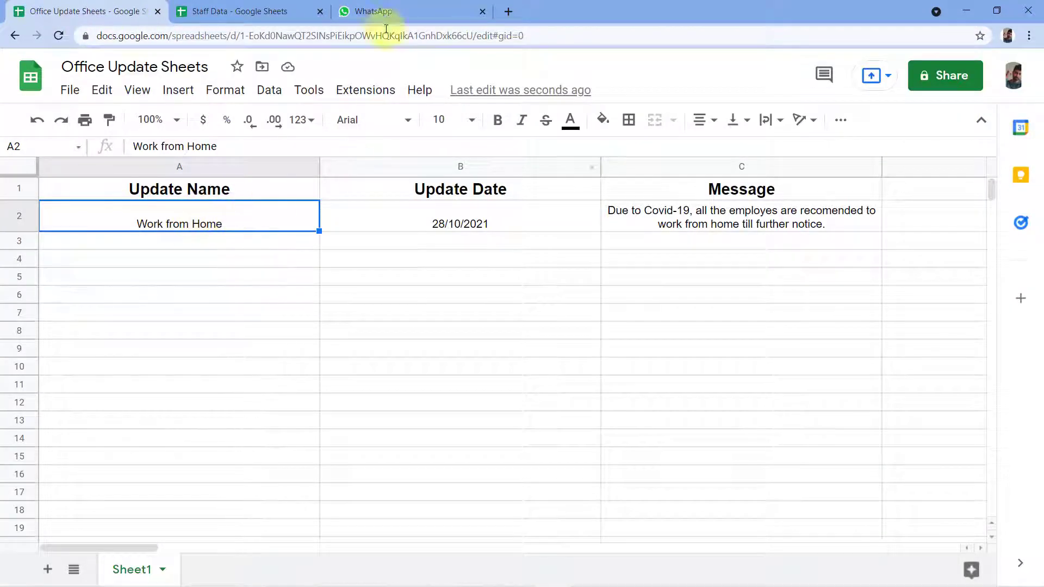
left_click(421, 15)
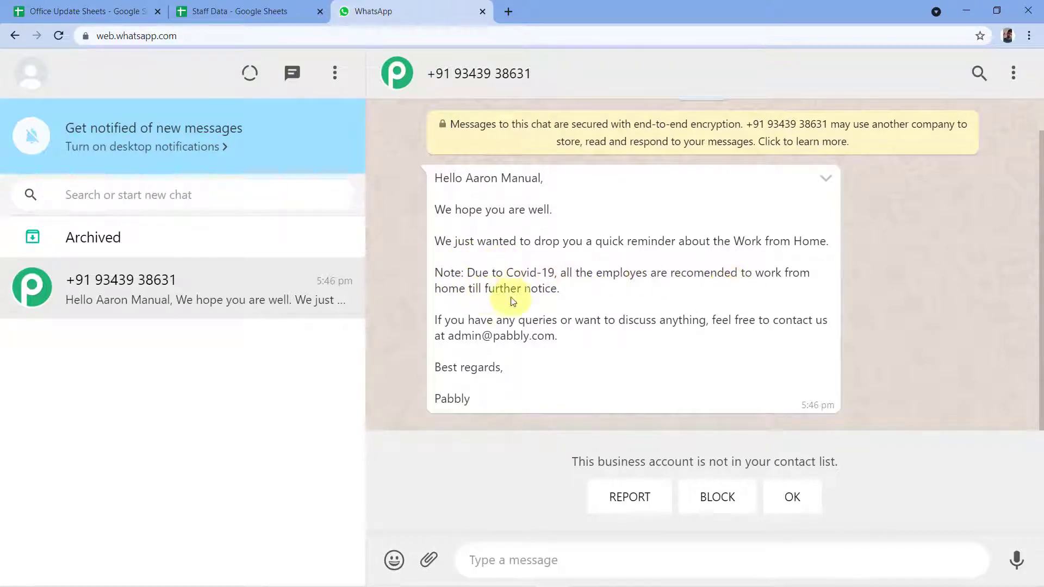
left_click(15, 3)
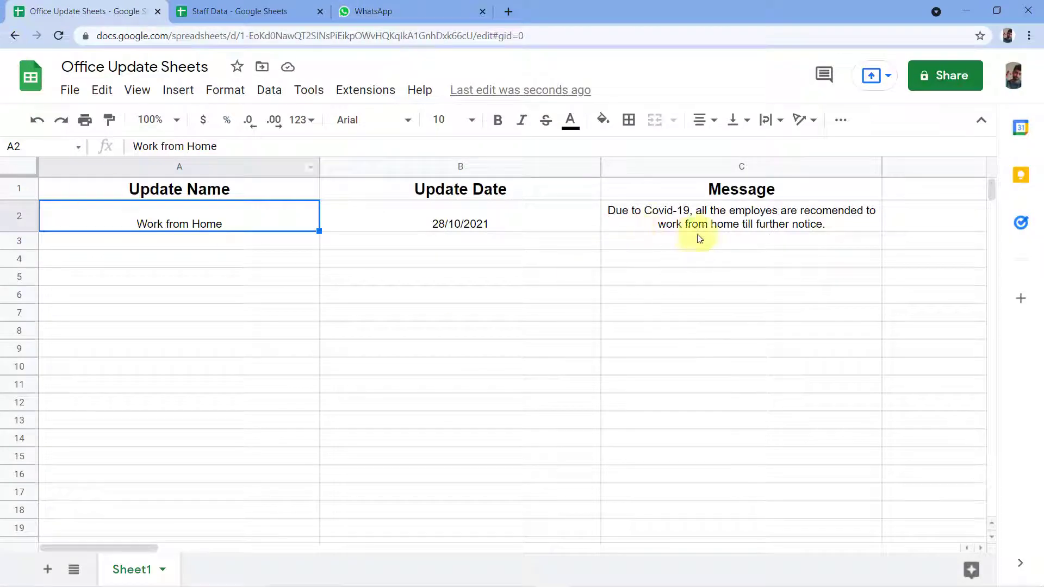
left_click(392, 10)
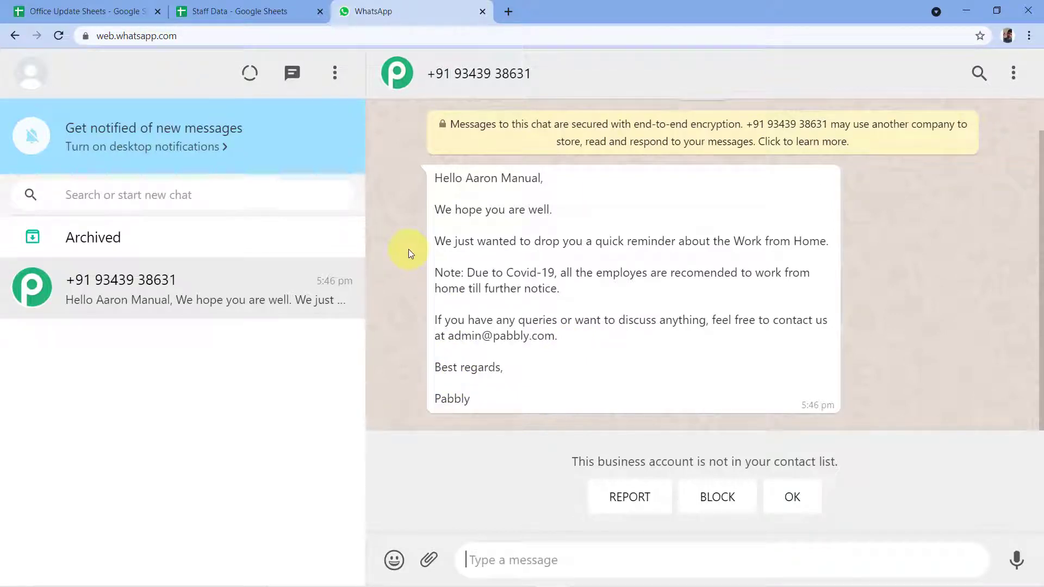
left_click(119, 11)
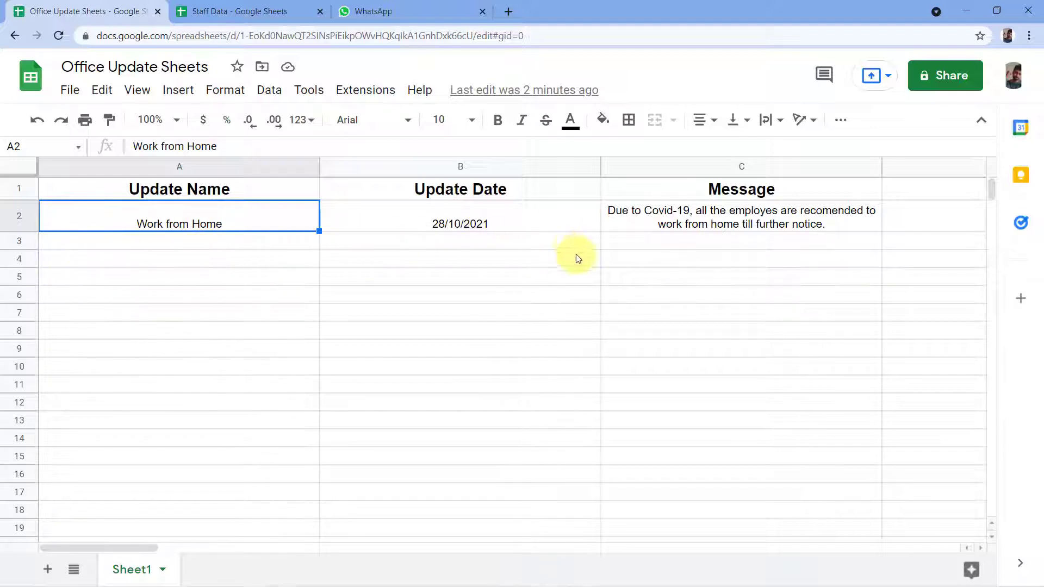
left_click(252, 9)
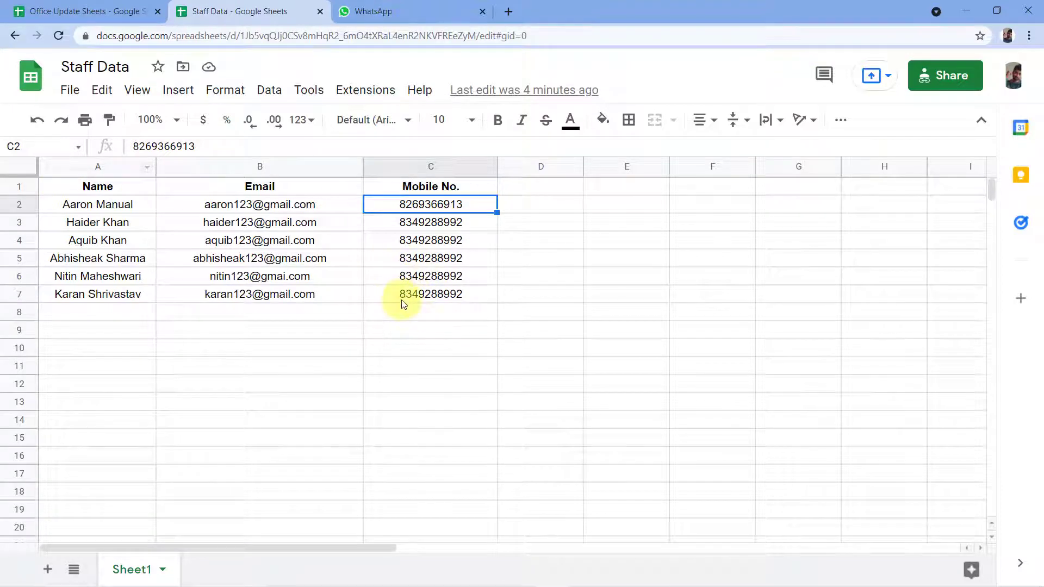
left_click(421, 8)
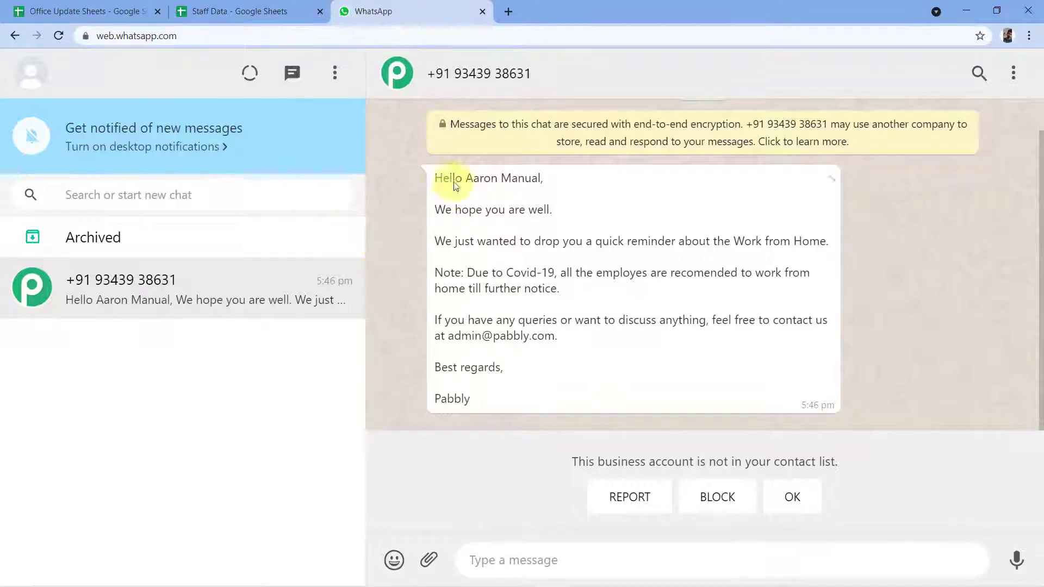
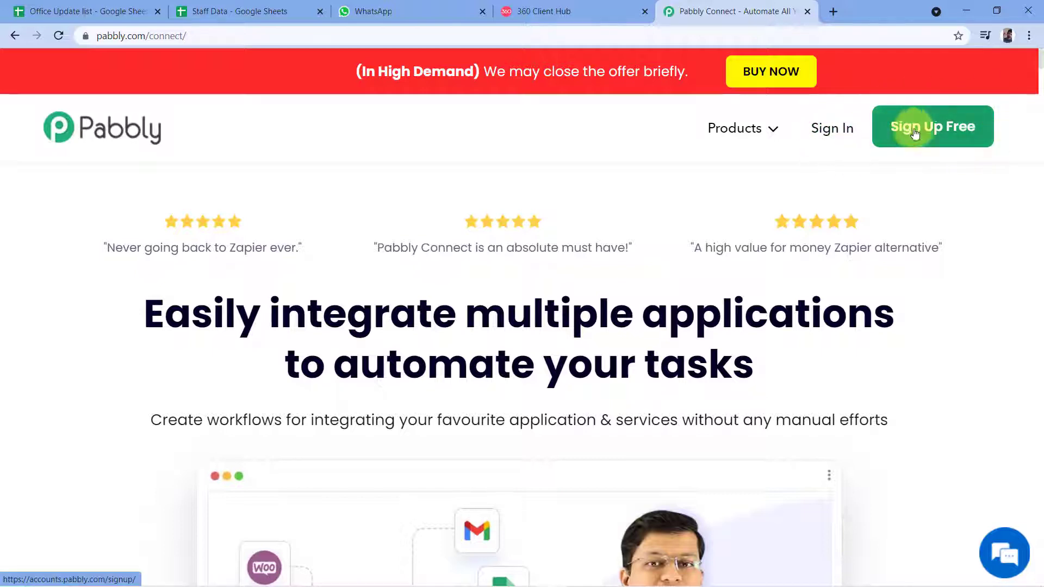
Sign in to Pabbly and open the Pabbly Connect app from the account's app list
left_click(825, 136)
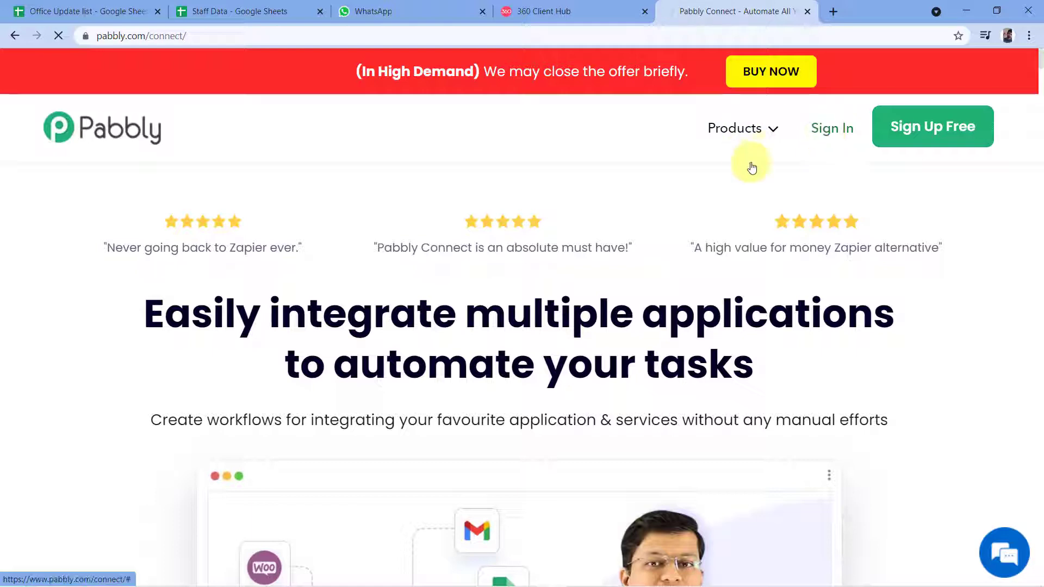
scroll(654, 137, "down", 5)
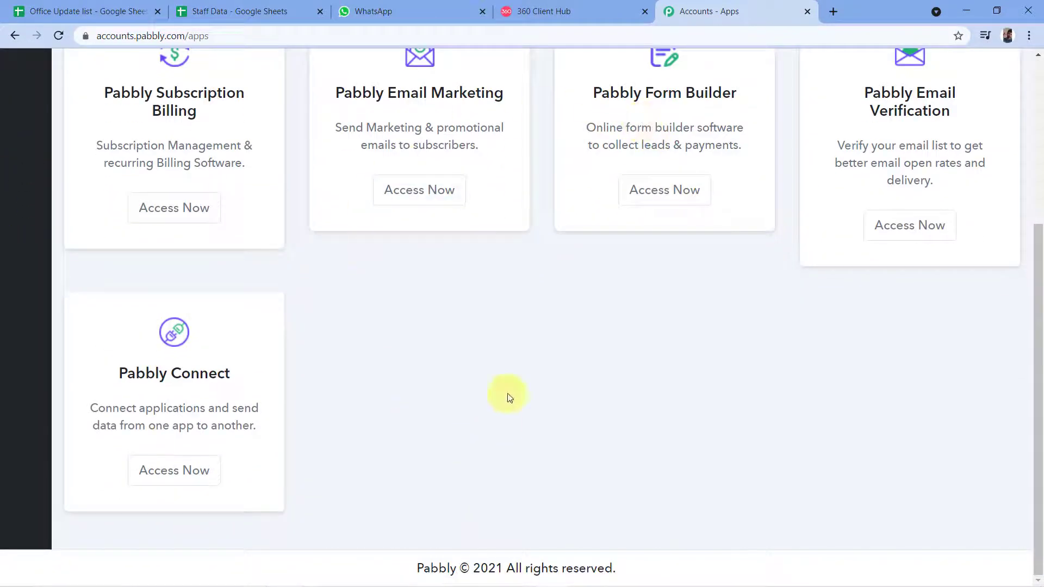
left_click(173, 473)
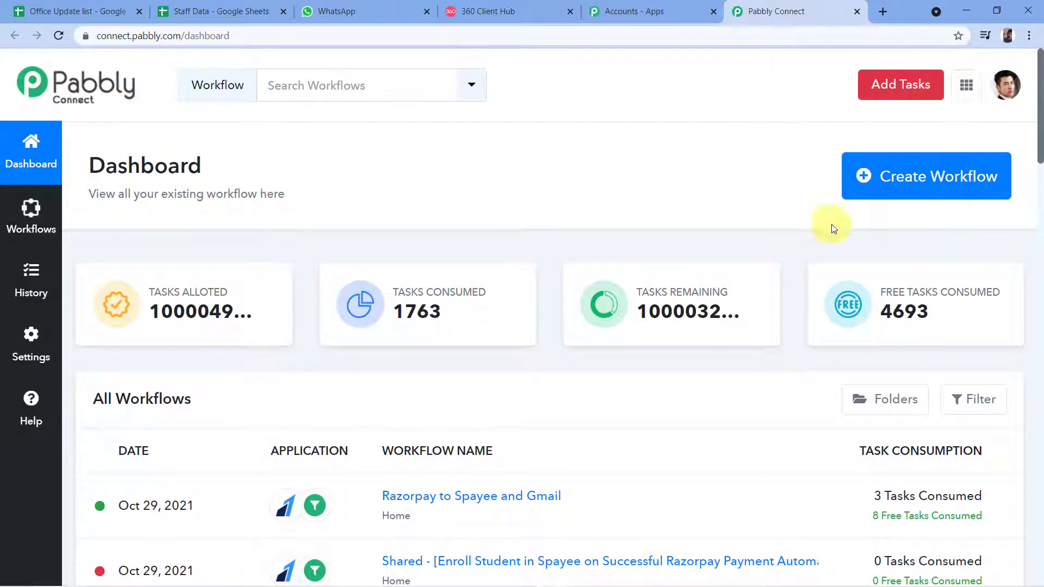
Create a new workflow named "Office Updates from Google Sheets to WhatsApp"
left_click(906, 170)
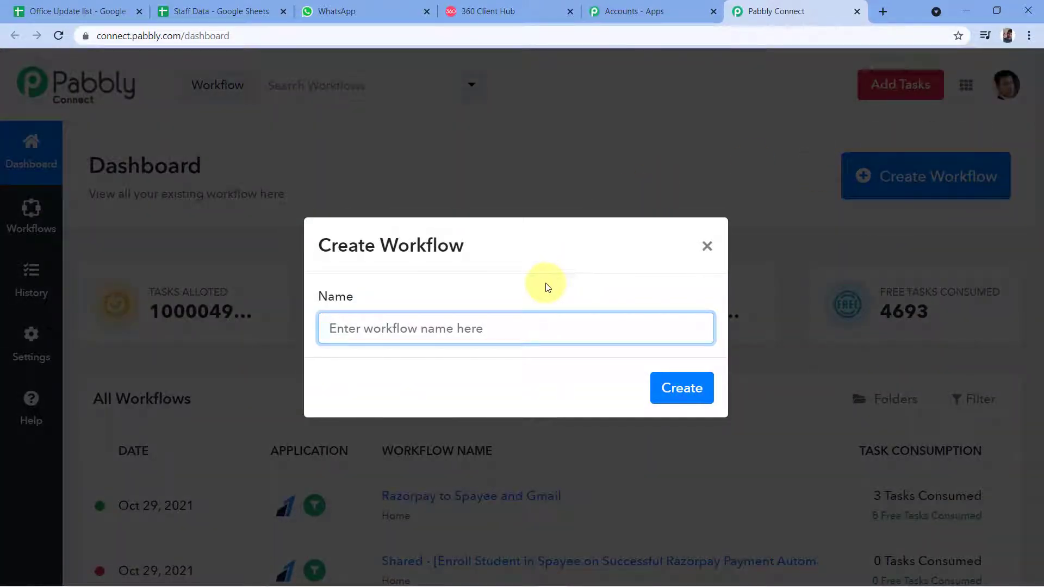
type("off")
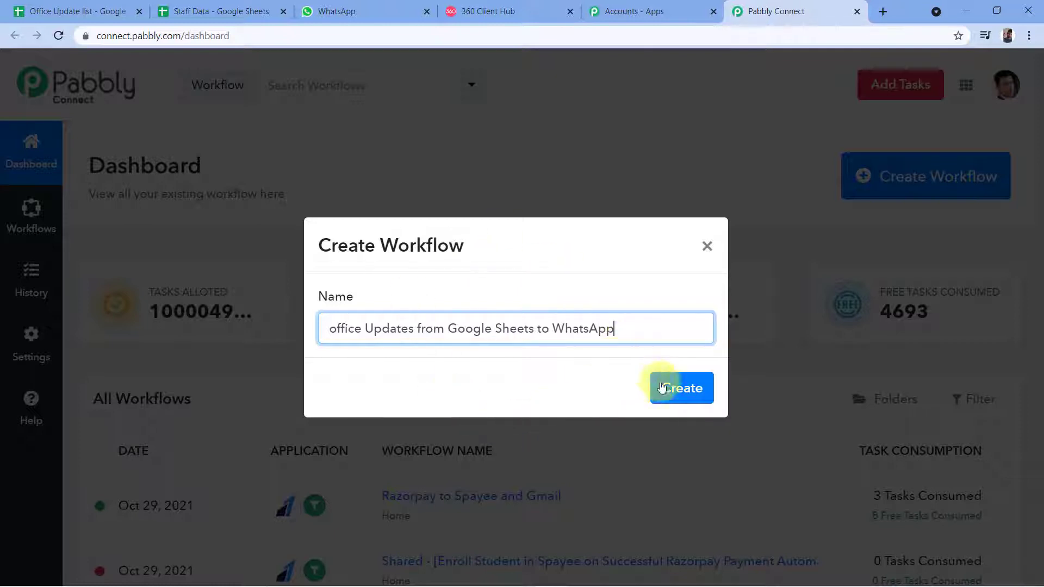
left_click(335, 332)
key("BackSpace")
type("O")
left_click(666, 388)
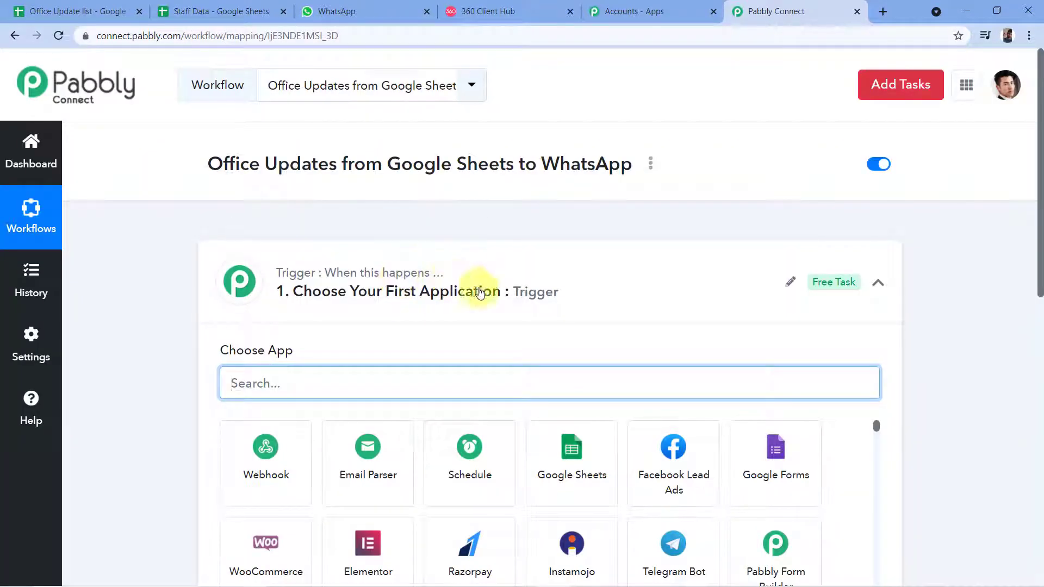
left_click(303, 272)
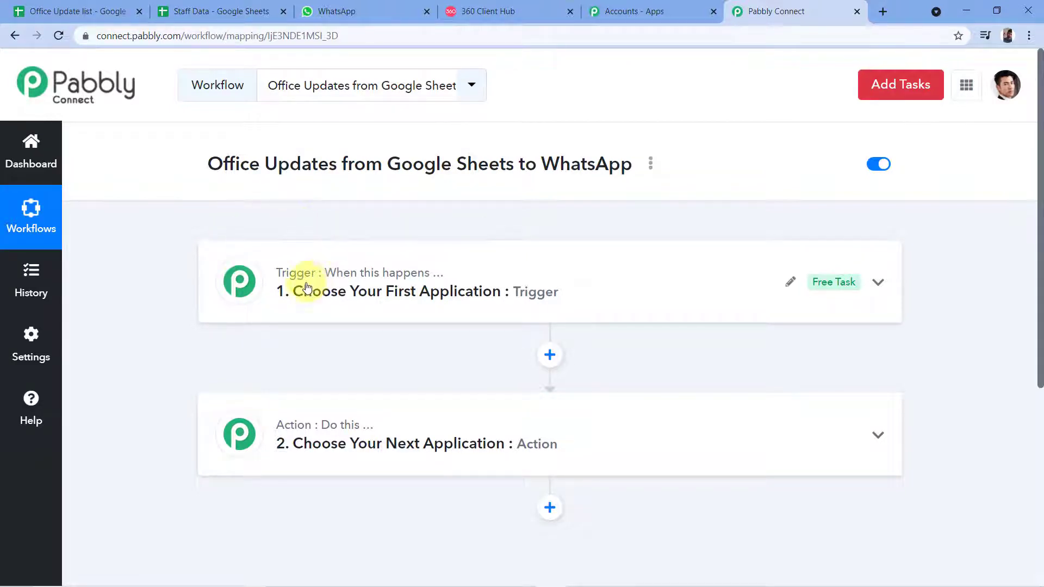
mouse_move(296, 435)
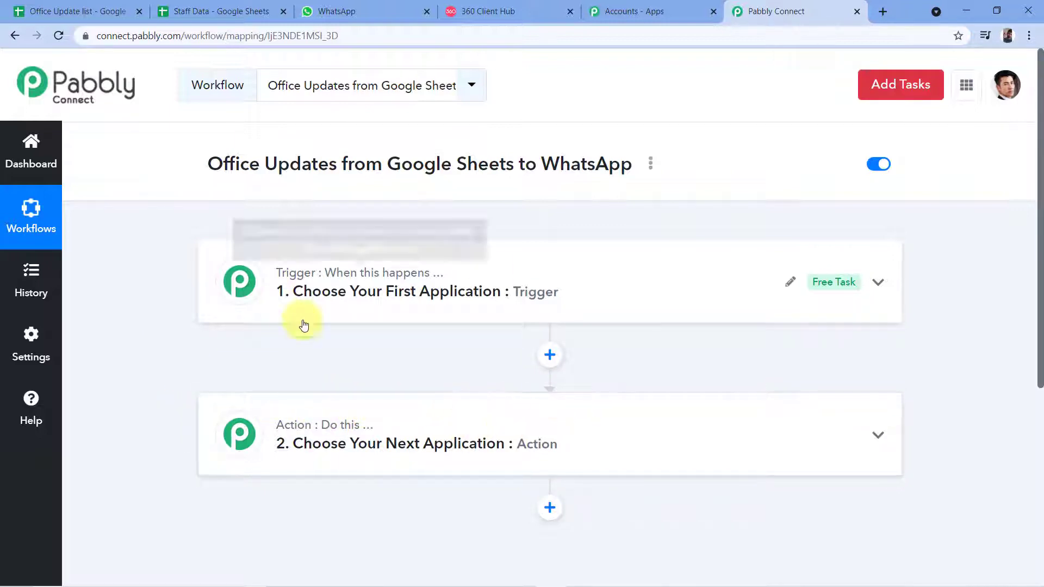
left_click(312, 287)
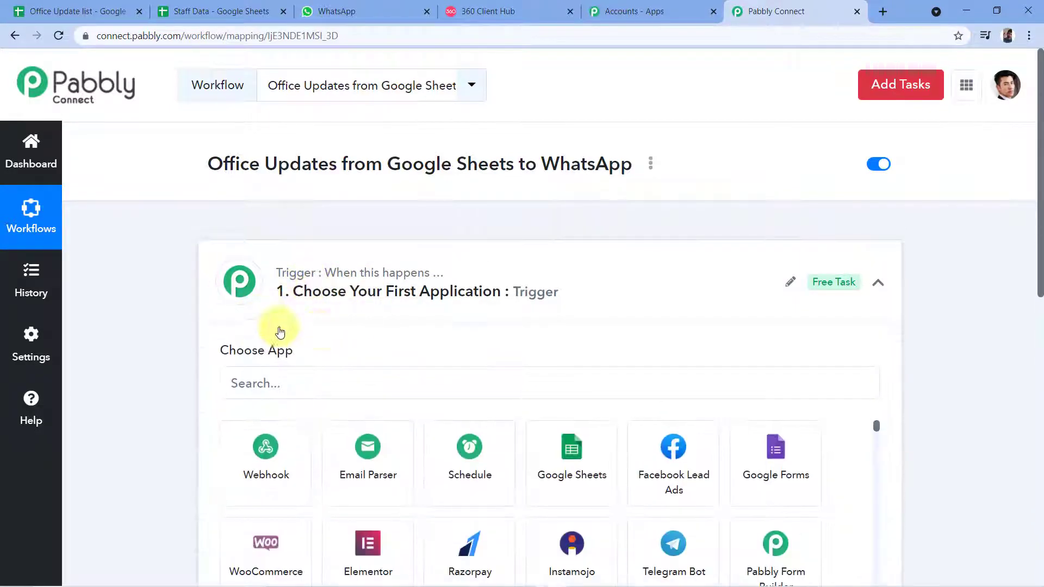
Search for Google Sheets and choose it as the workflow's trigger app
scroll(305, 282, "down", 1)
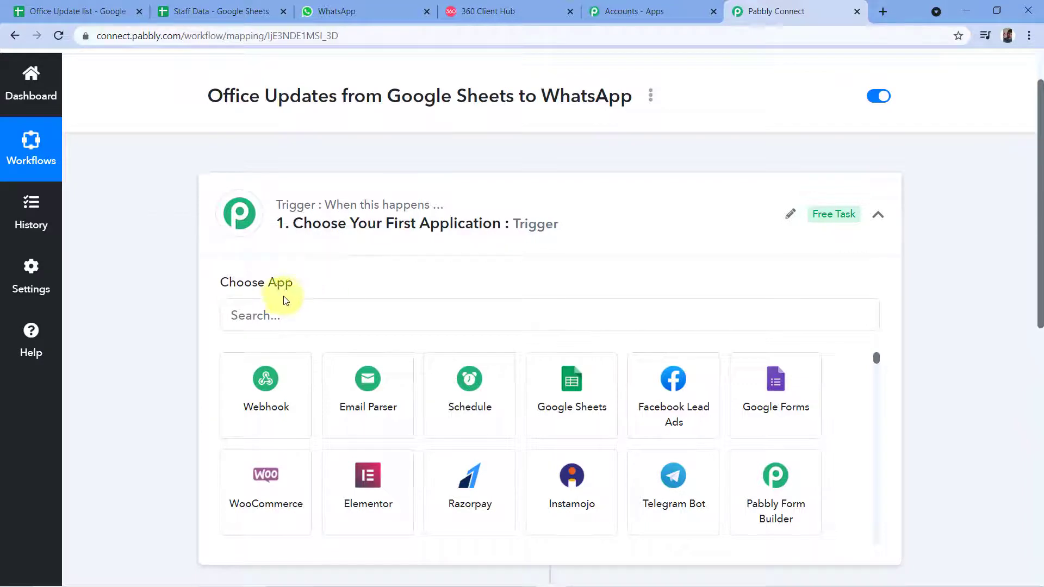
left_click(254, 311)
type("Go")
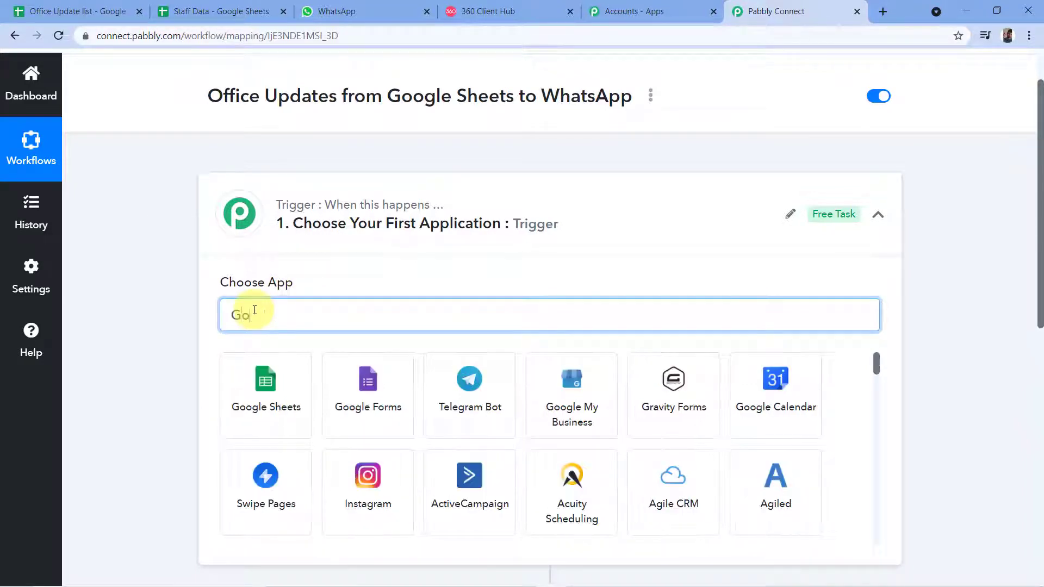
type("ogle Sheets")
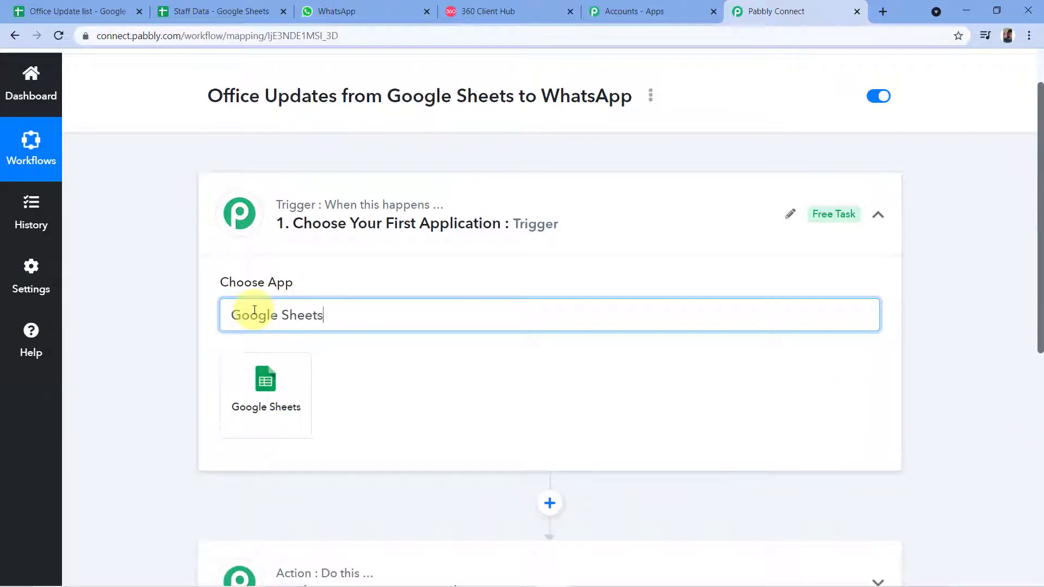
left_click(262, 399)
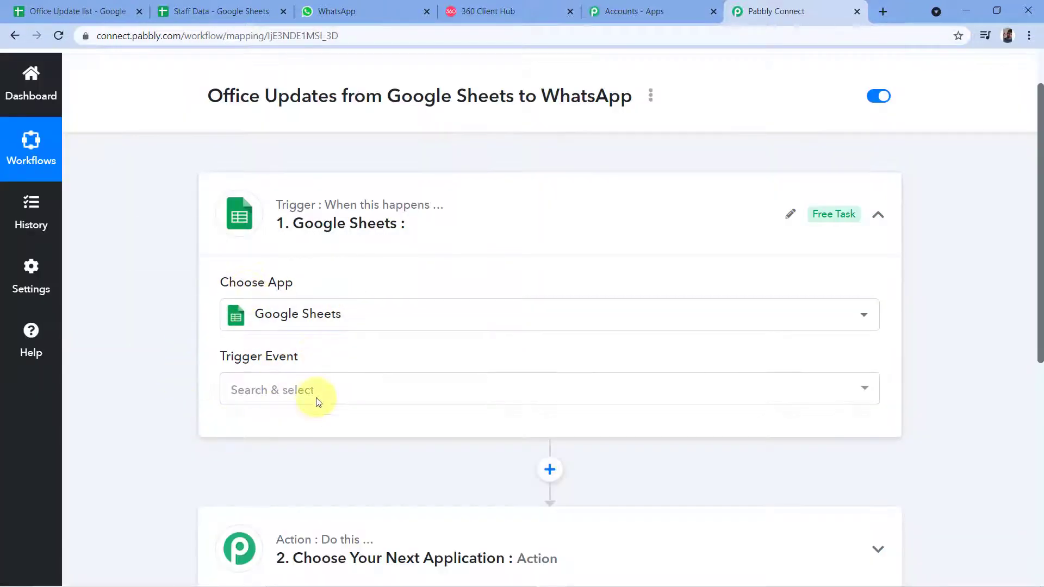
Set the Google Sheets trigger event to New Spreadsheet Row
left_click(302, 396)
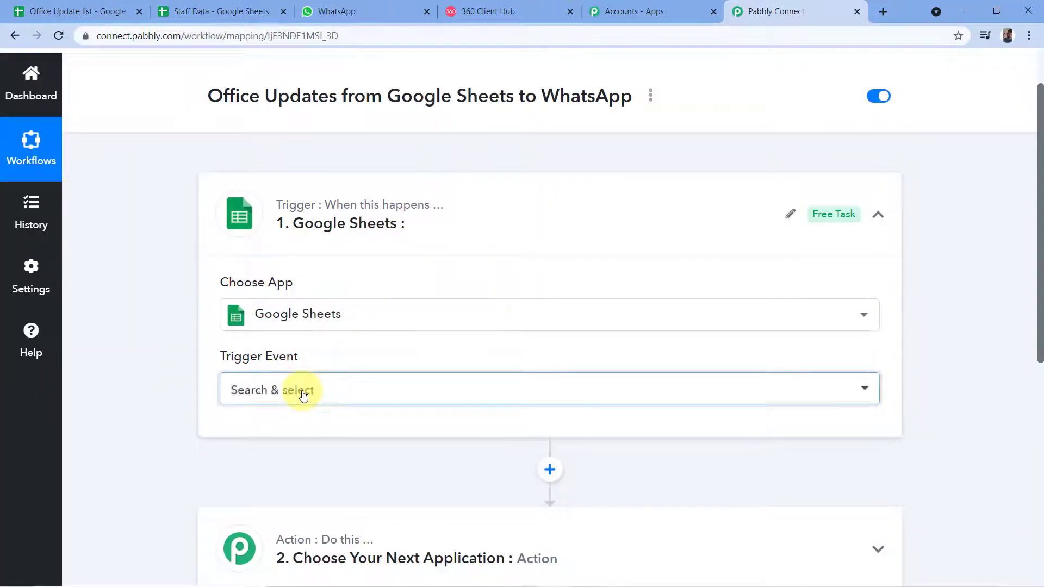
scroll(349, 391, "down", 2)
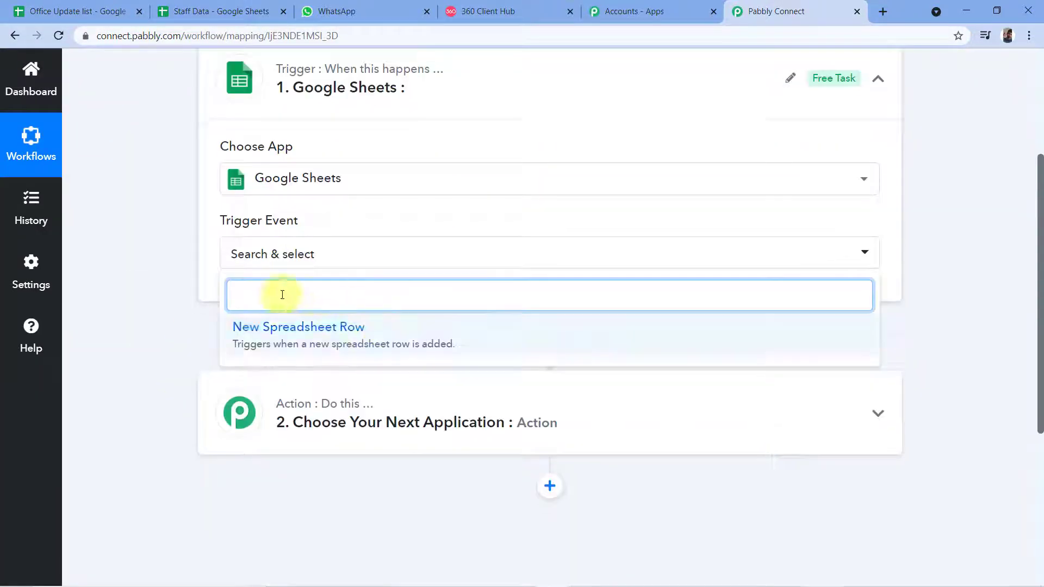
left_click(294, 329)
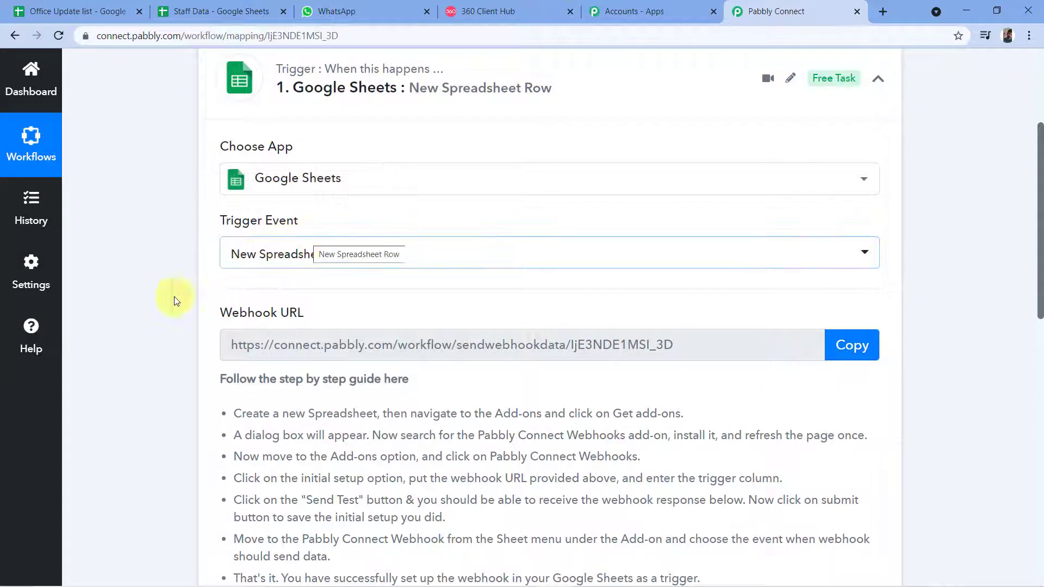
mouse_move(288, 321)
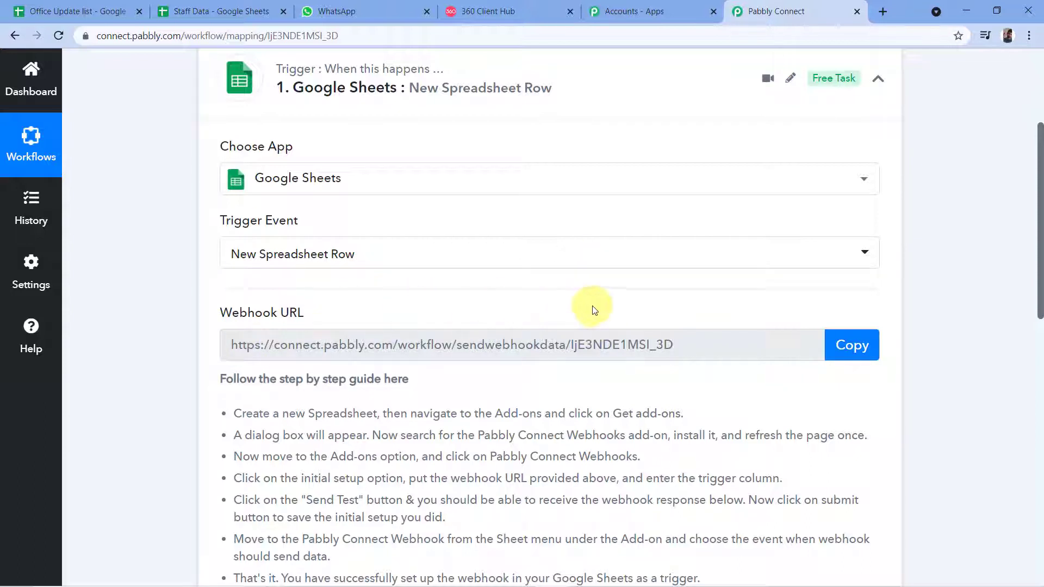
In the Office Update Sheets spreadsheet, look up the Pabbly Connect Webhooks add-on in the Google Workspace Marketplace, and reload the spreadsheet
scroll(395, 296, "down", 1)
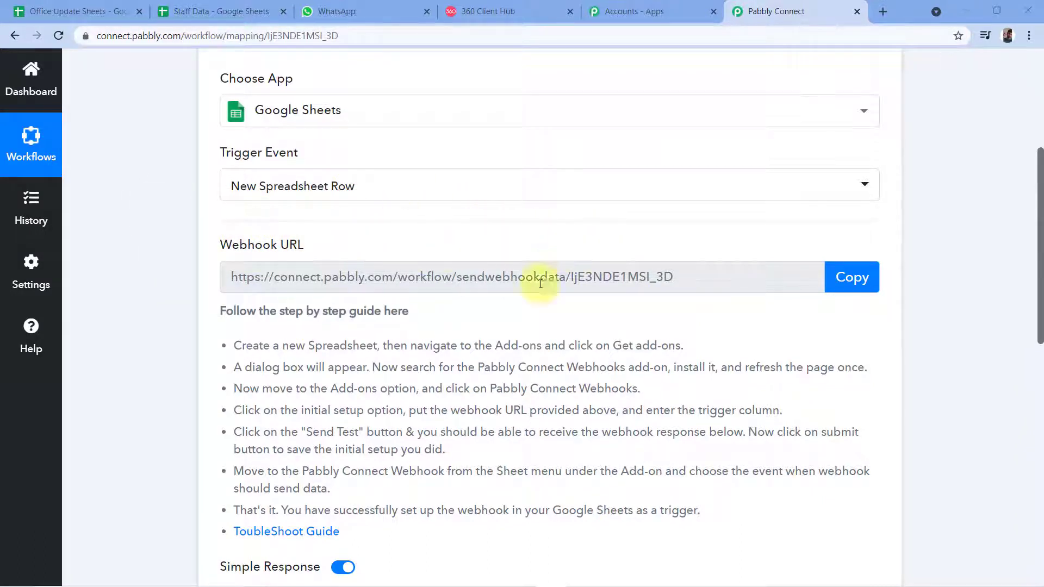
left_click(103, 12)
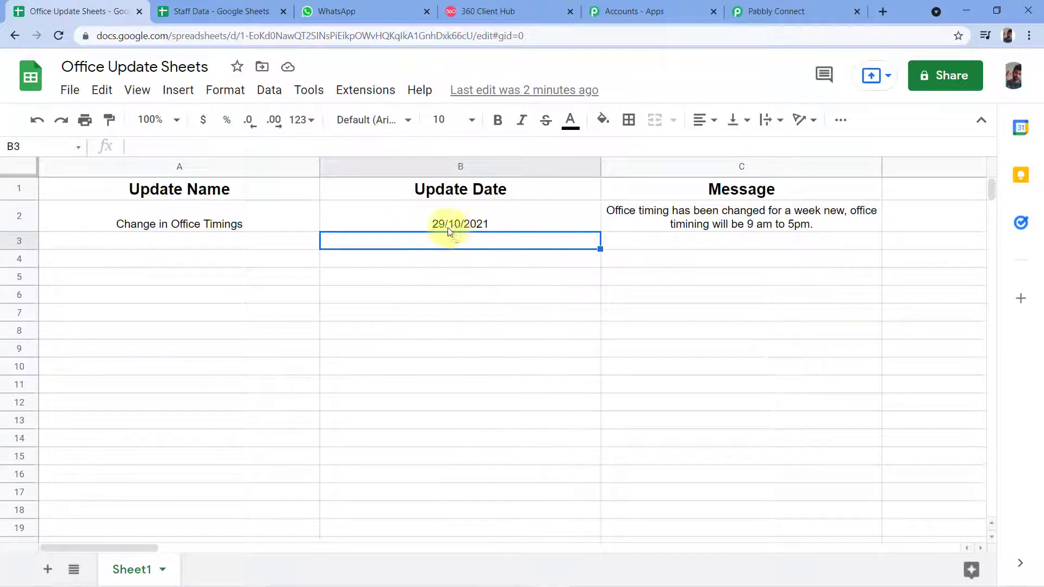
left_click(660, 207)
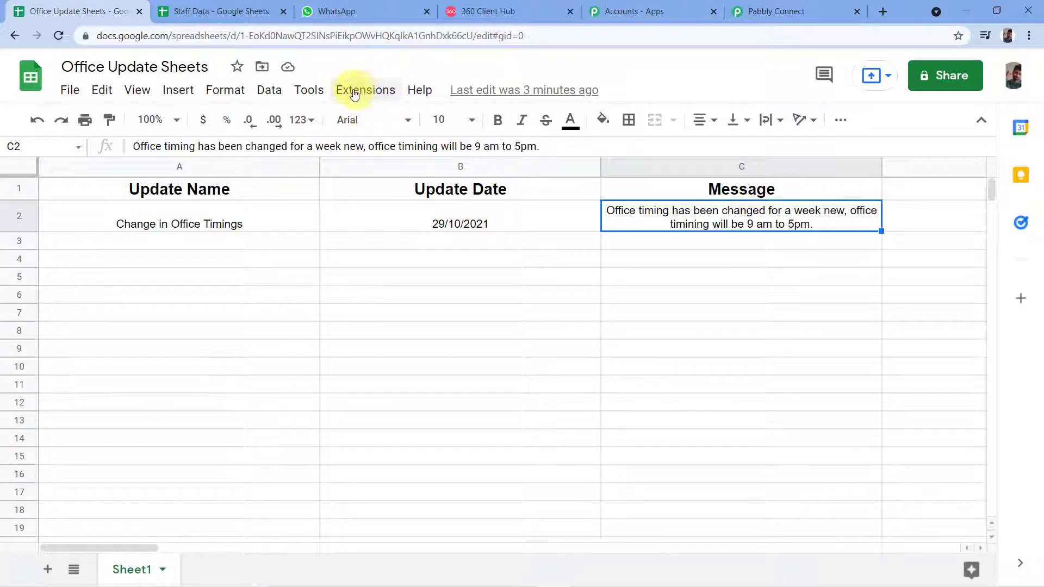
left_click(373, 96)
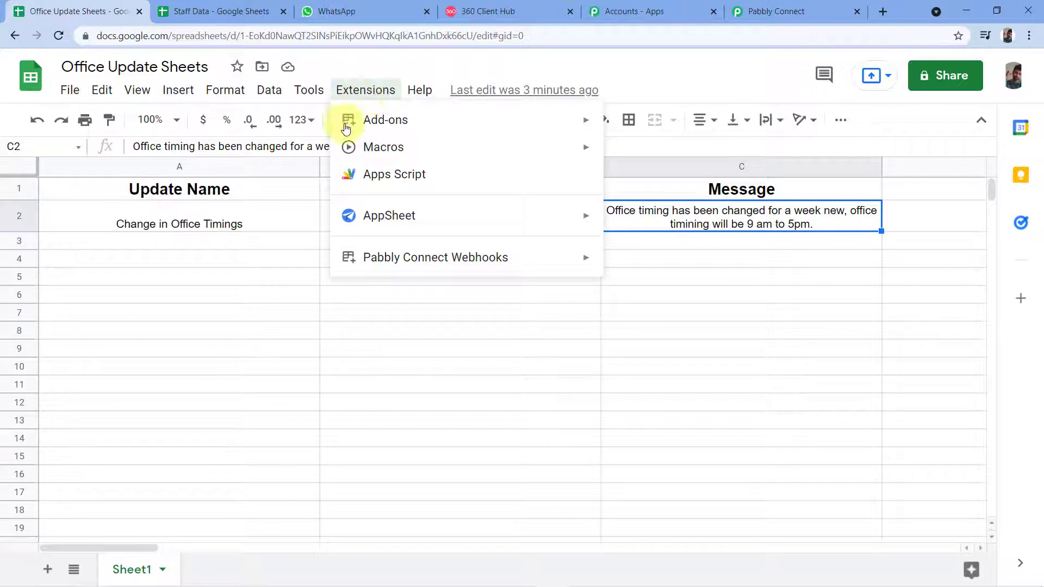
mouse_move(385, 120)
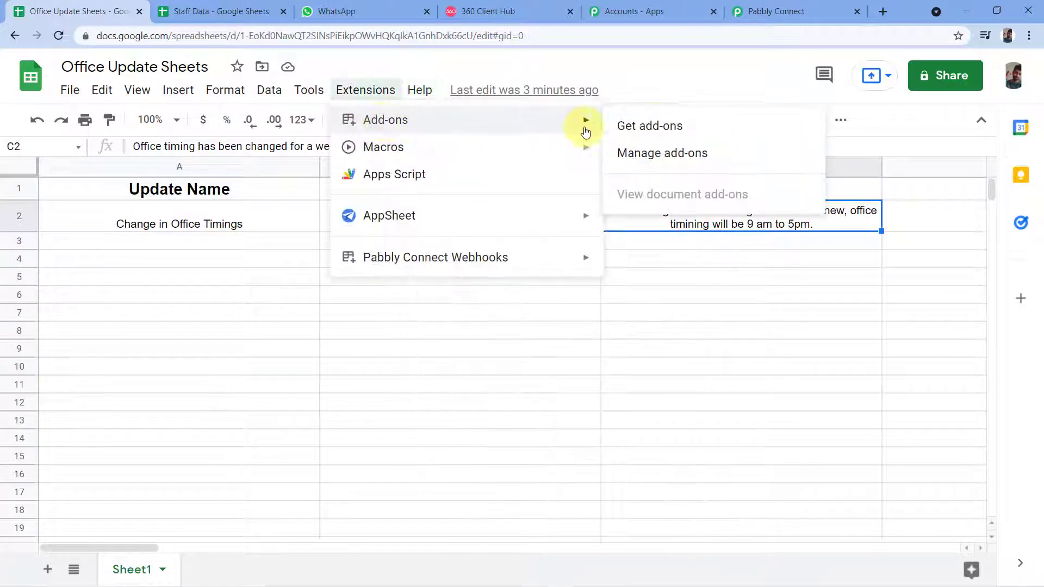
left_click(668, 131)
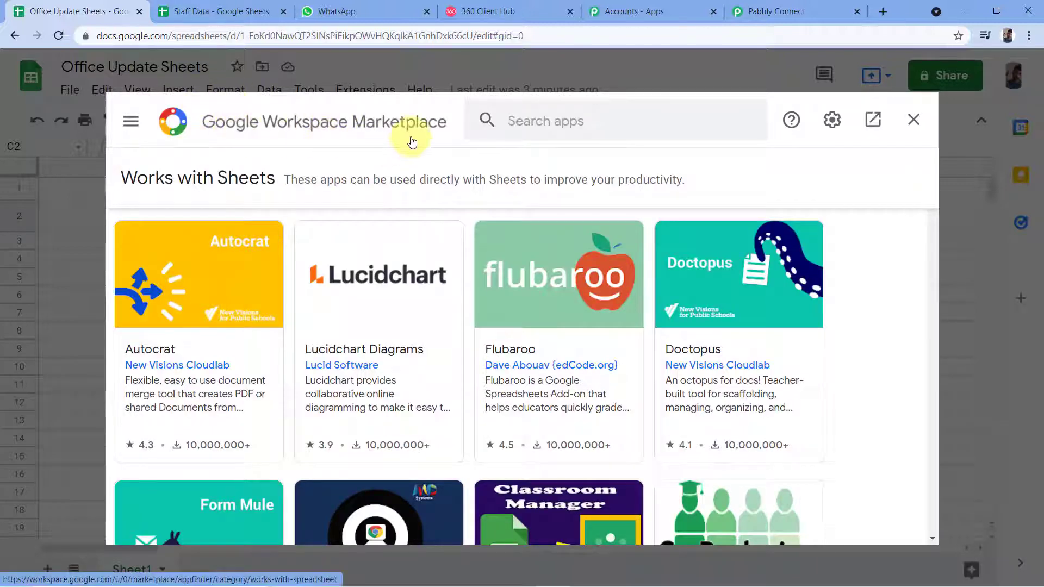
left_click(542, 119)
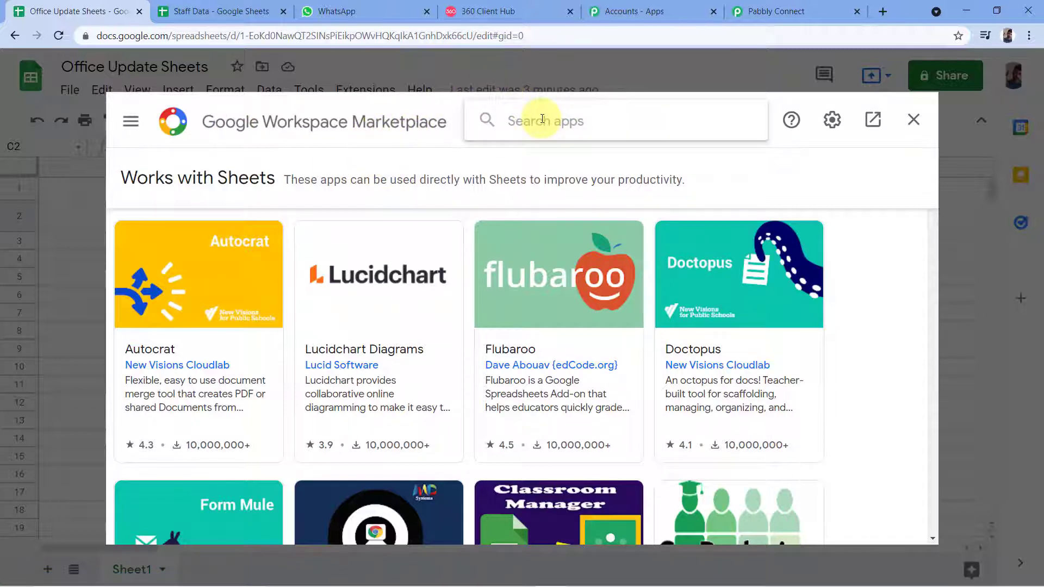
type("Pabbl")
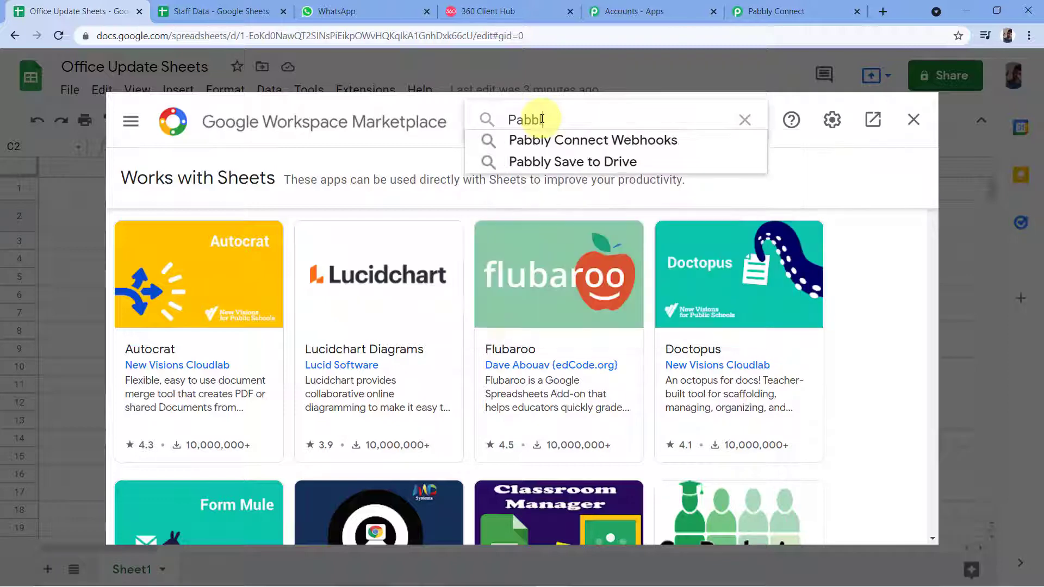
type("y")
left_click(543, 140)
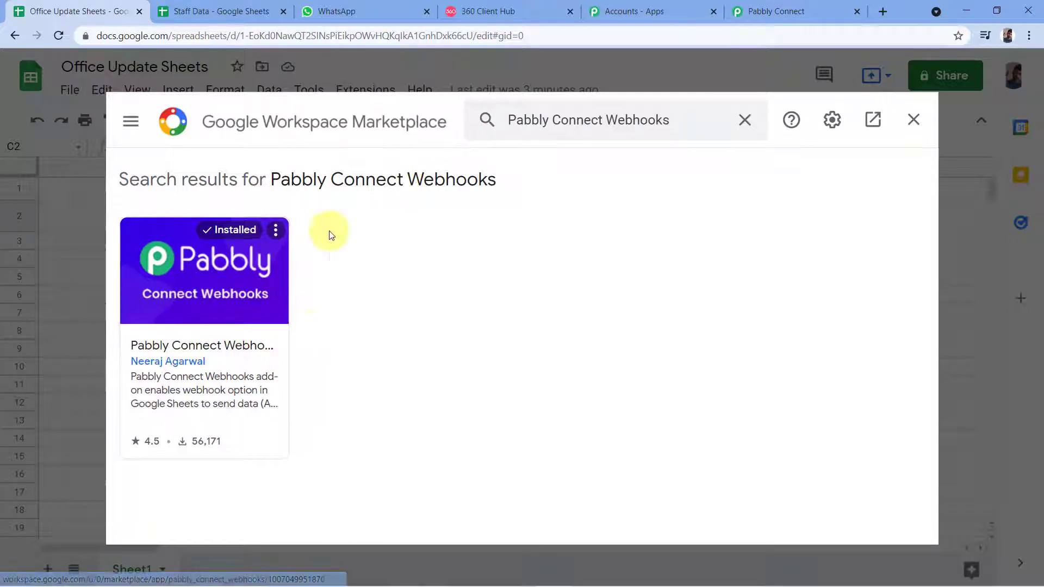
left_click(199, 258)
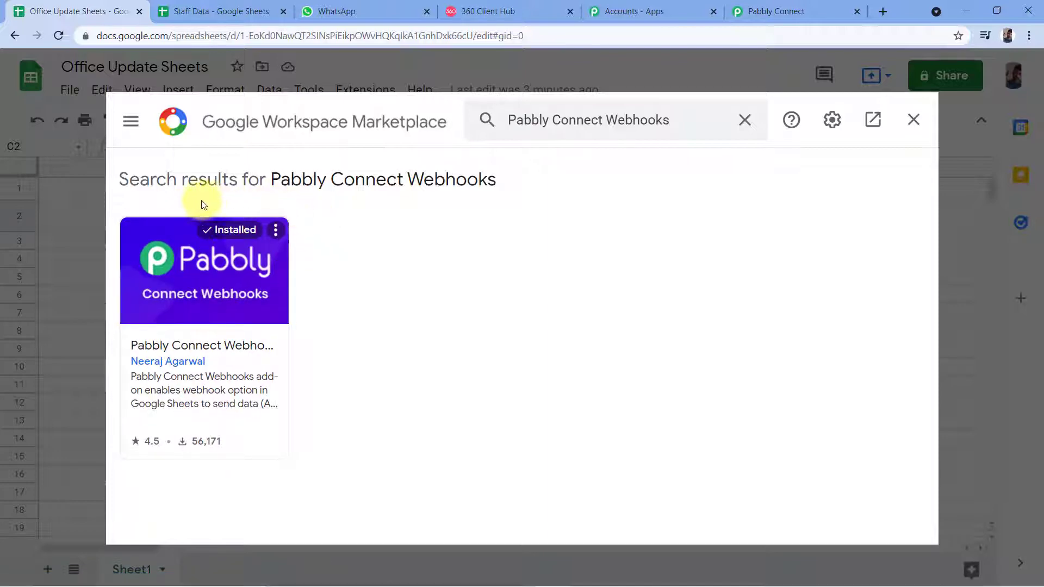
left_click(913, 119)
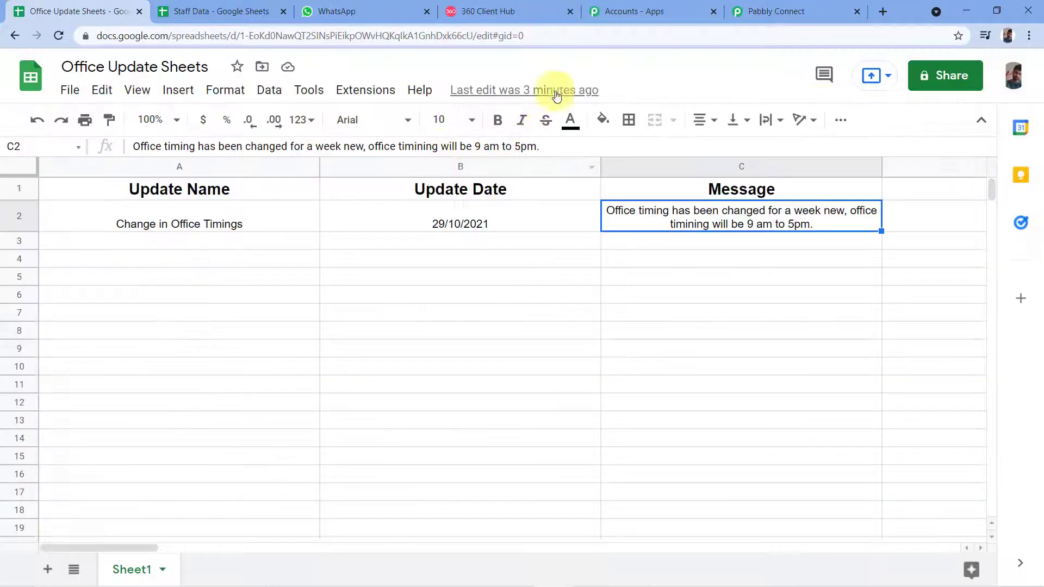
left_click(61, 36)
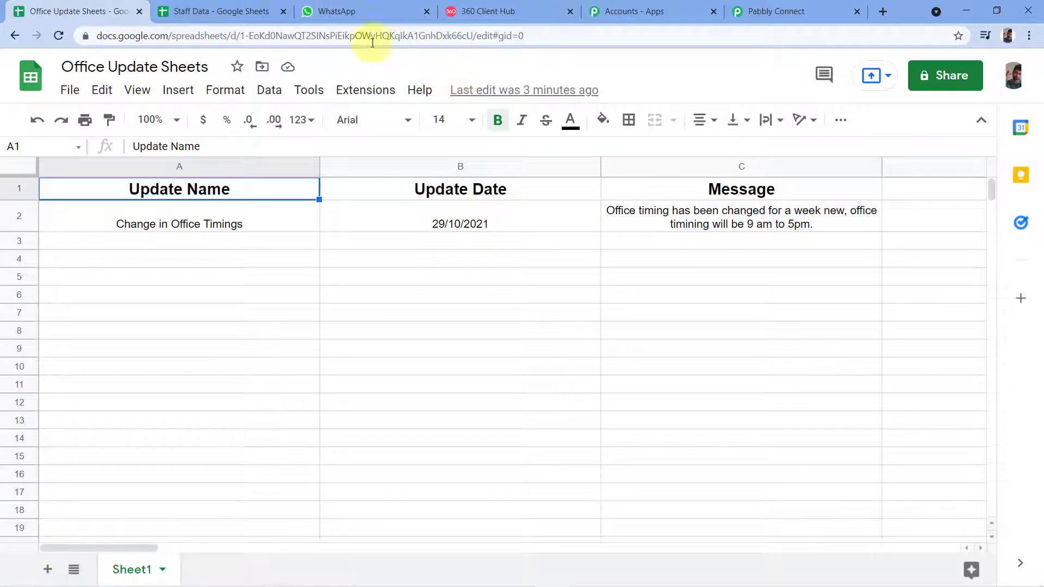
Open the Pabbly Connect Webhooks initial setup and fill in the webhook URL copied from the Pabbly Connect workflow's trigger
left_click(366, 90)
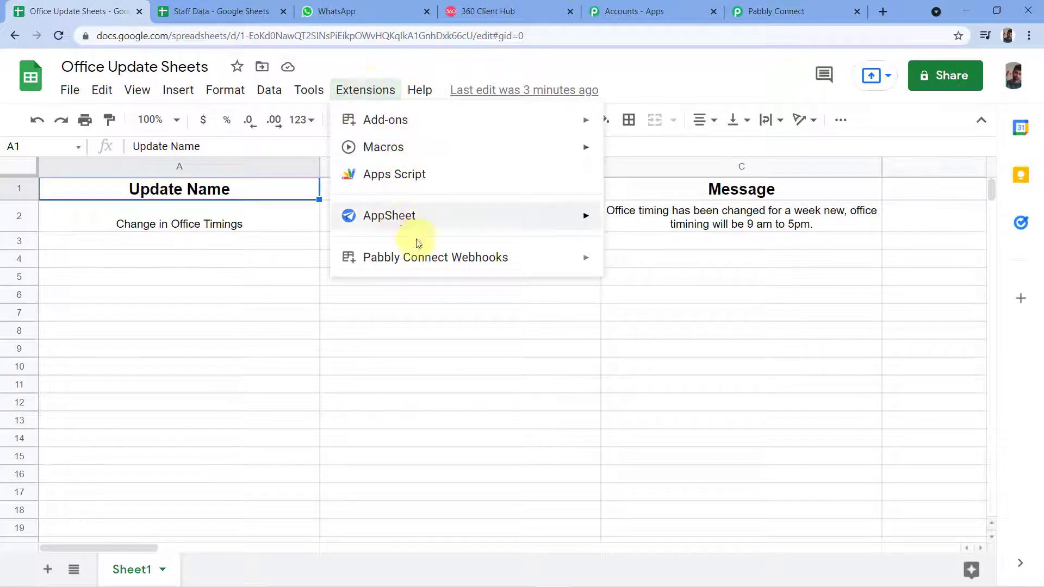
mouse_move(370, 258)
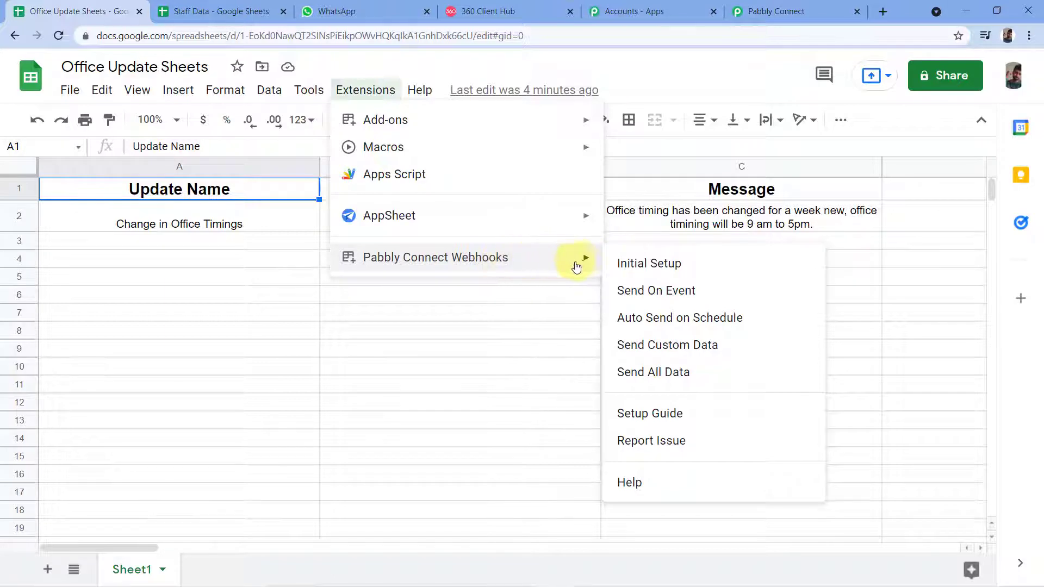
left_click(661, 263)
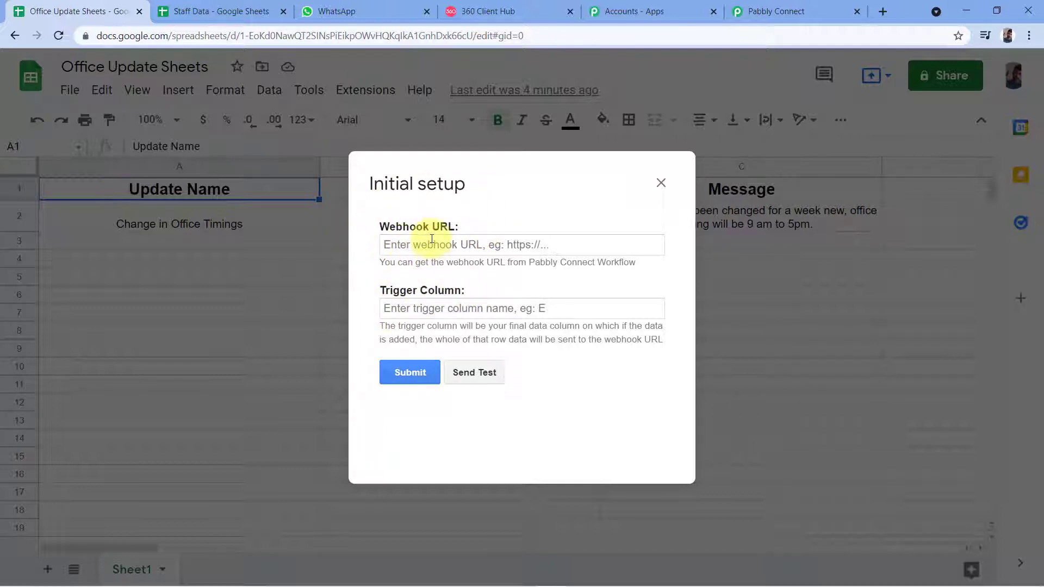
left_click(783, 11)
left_click(850, 276)
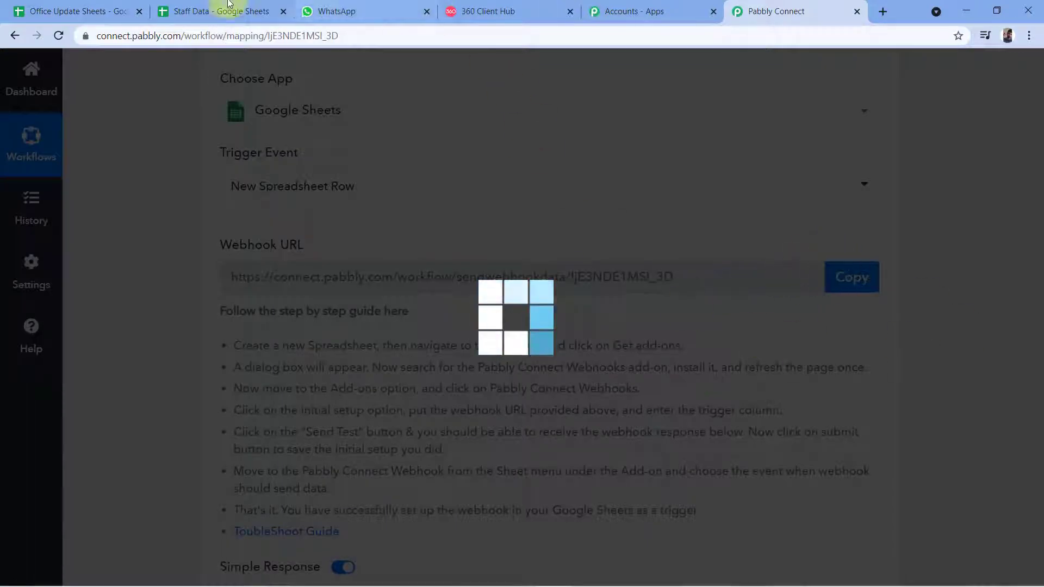
left_click(76, 11)
left_click(393, 243)
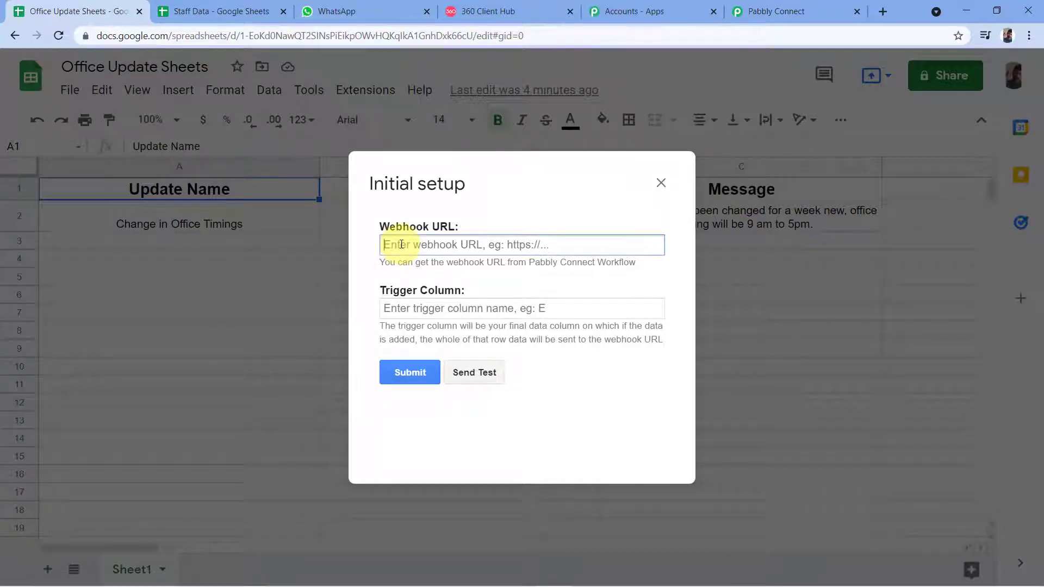
right_click(401, 245)
left_click(455, 353)
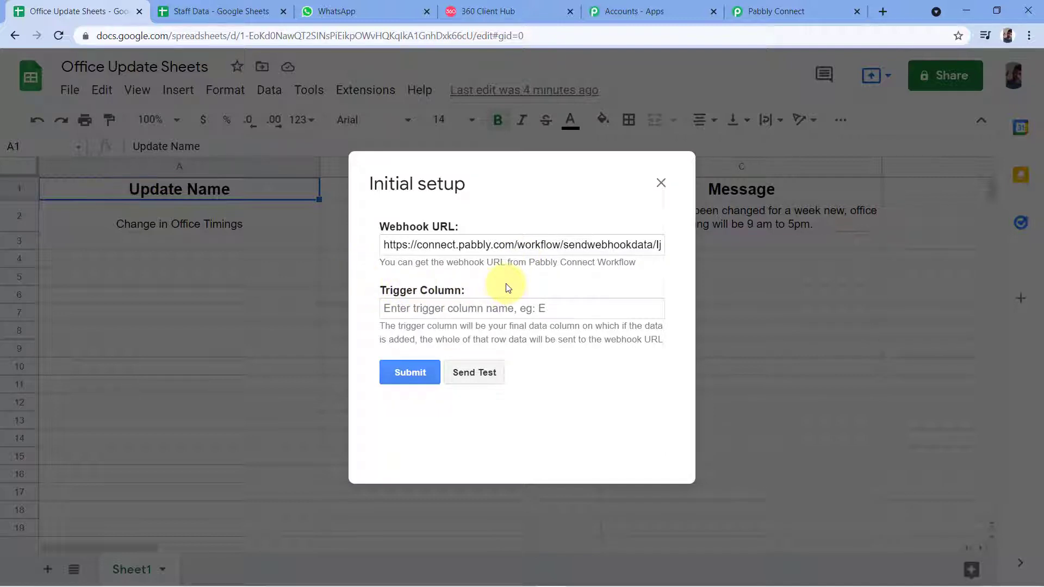
Set the trigger column to C in the initial setup, moving the dialog as needed to see the sheet's columns
left_click_drag(560, 179, 523, 281)
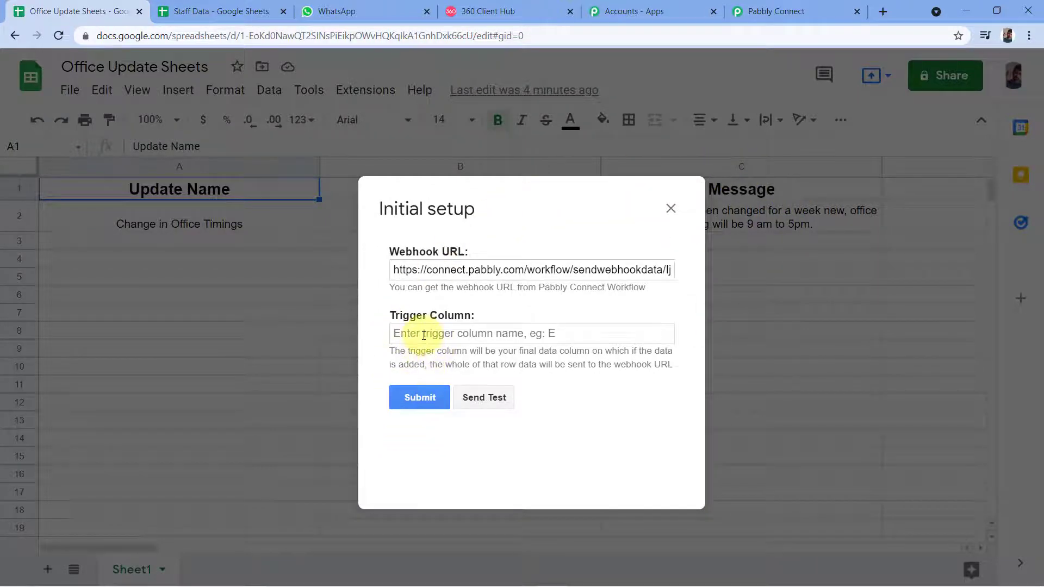
left_click(424, 335)
type("C")
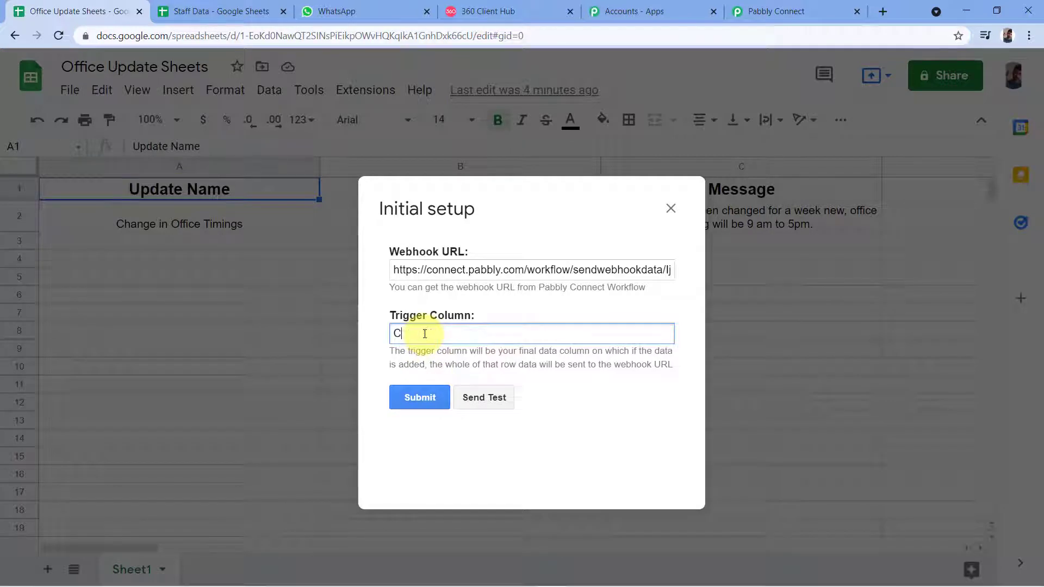
left_click_drag(531, 209, 504, 279)
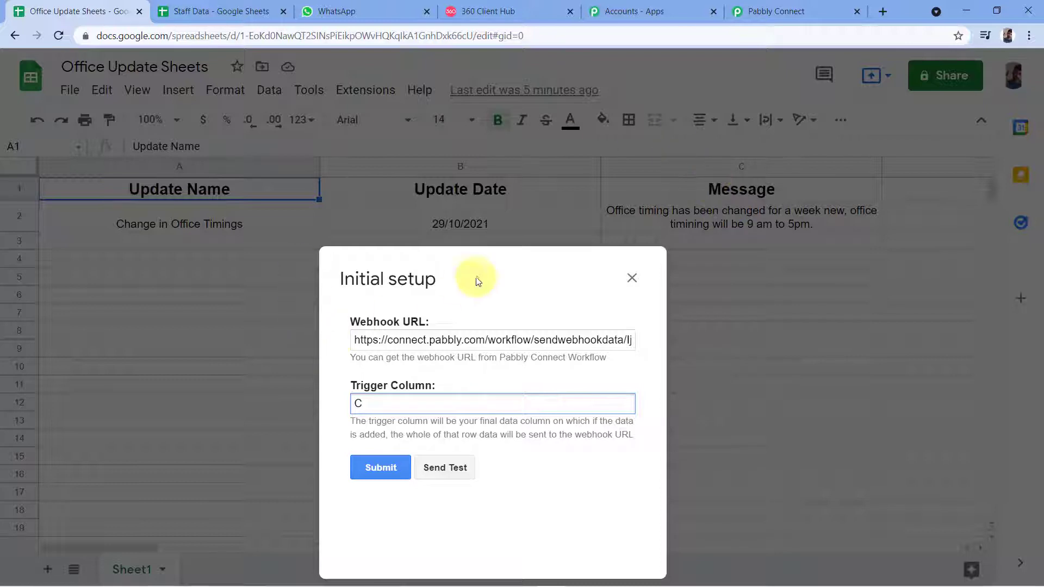
left_click_drag(478, 275, 484, 237)
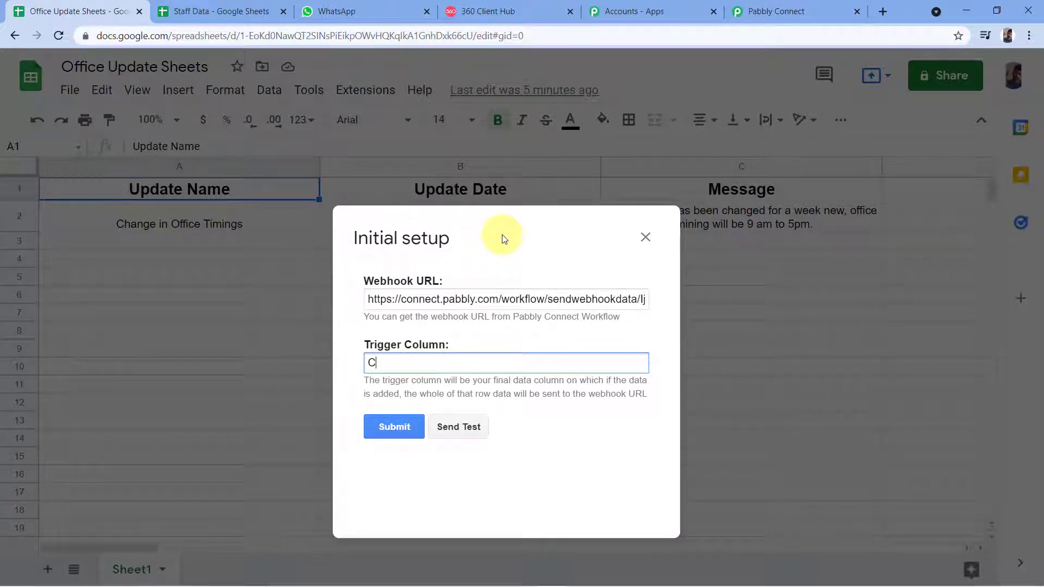
left_click_drag(550, 225, 454, 250)
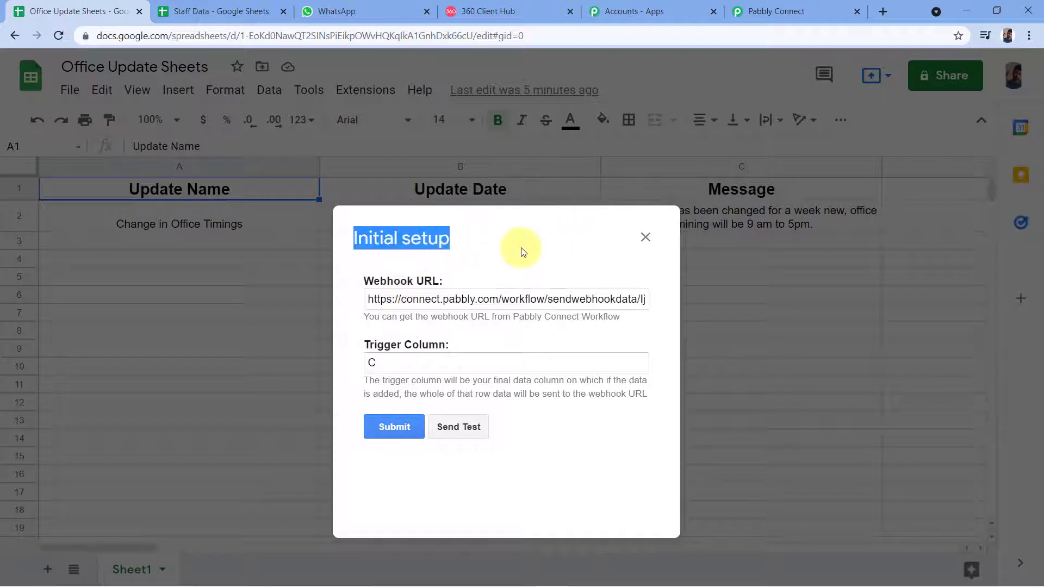
left_click(492, 275)
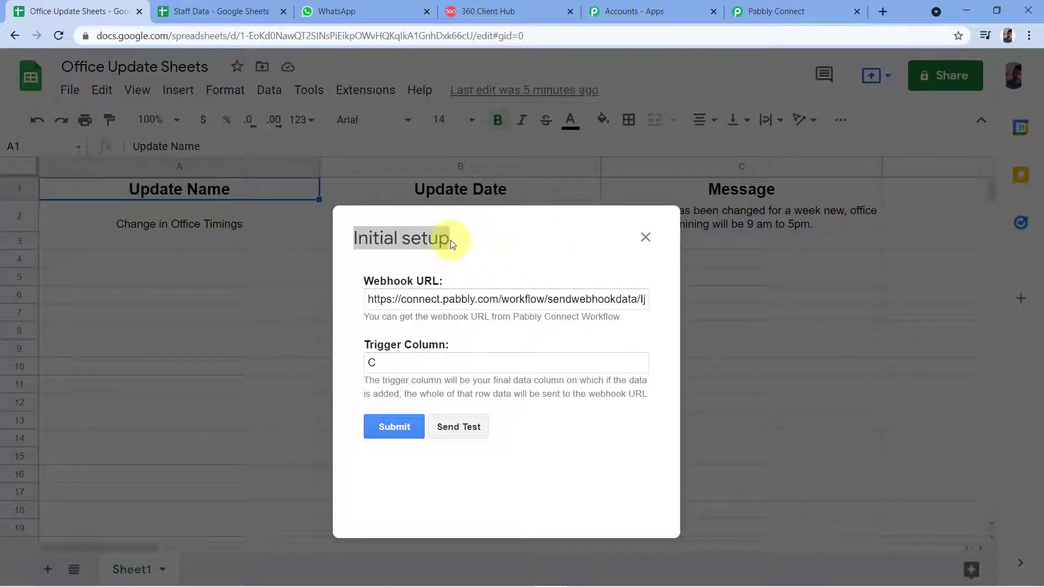
left_click(526, 241)
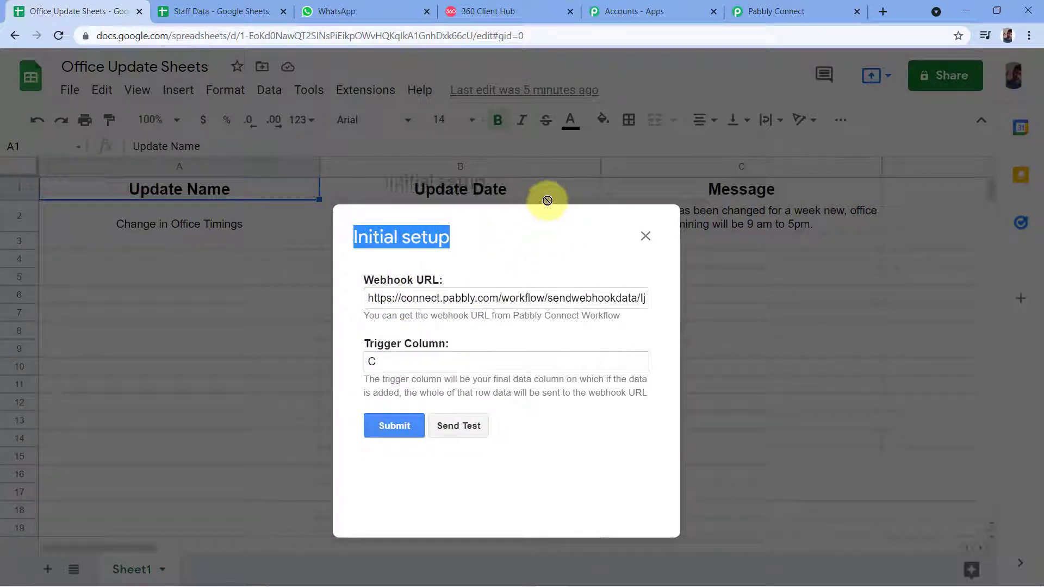
Send test data from the spreadsheet to the webhook and compare the sent values with the office update row
left_click(465, 425)
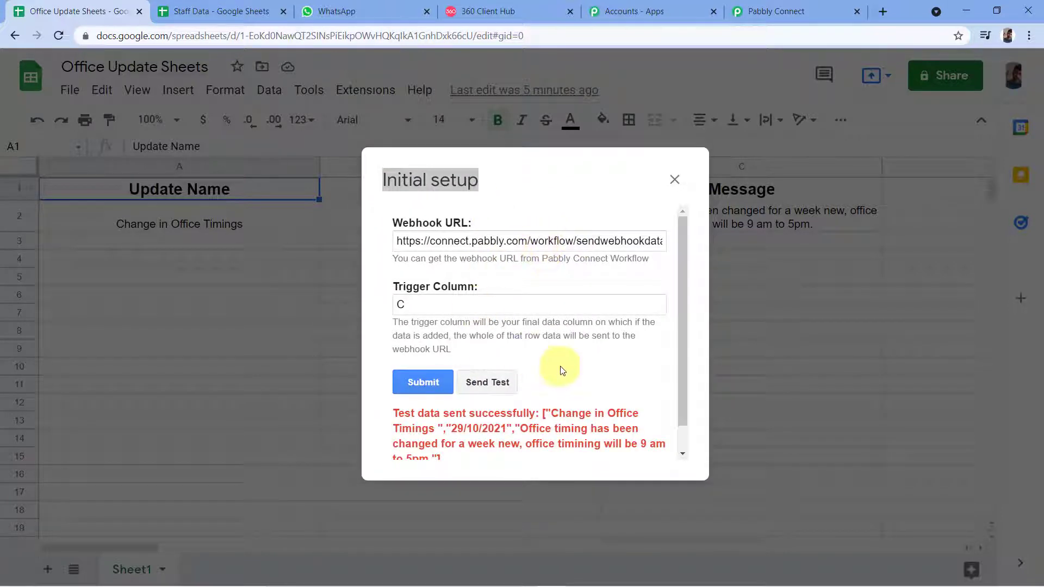
scroll(566, 361, "down", 1)
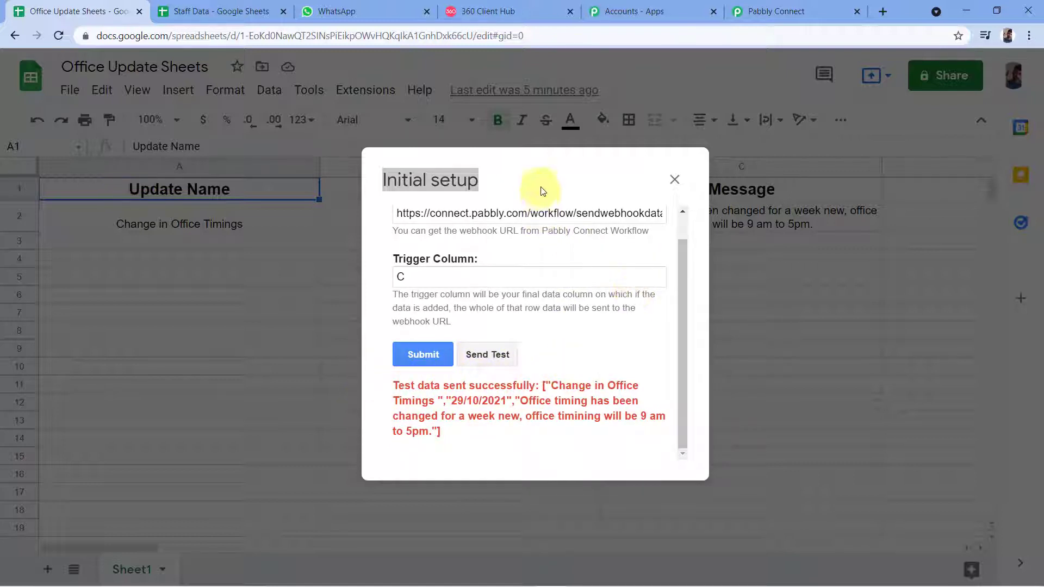
left_click_drag(540, 186, 532, 296)
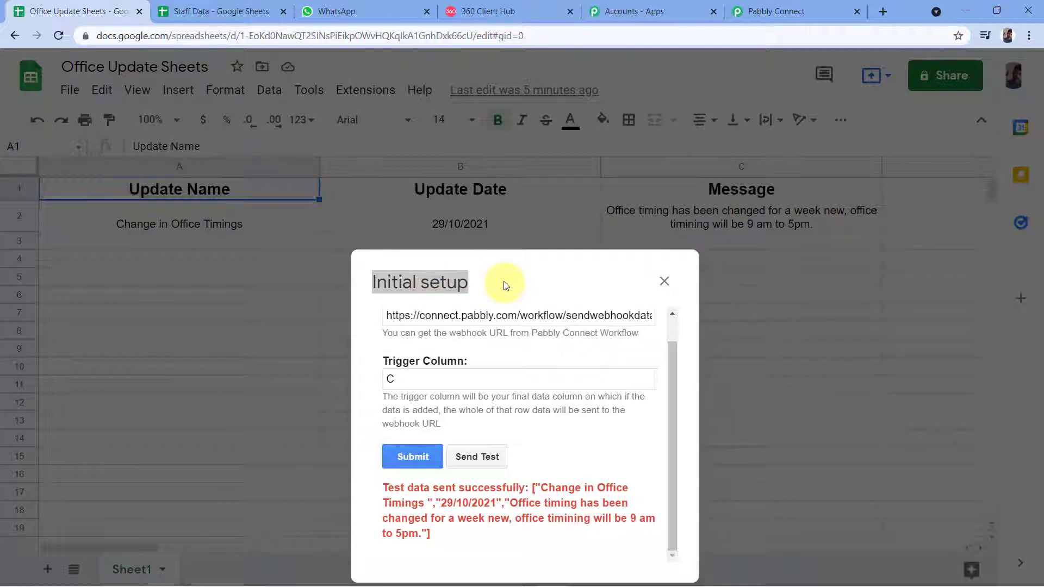
left_click_drag(505, 285, 478, 238)
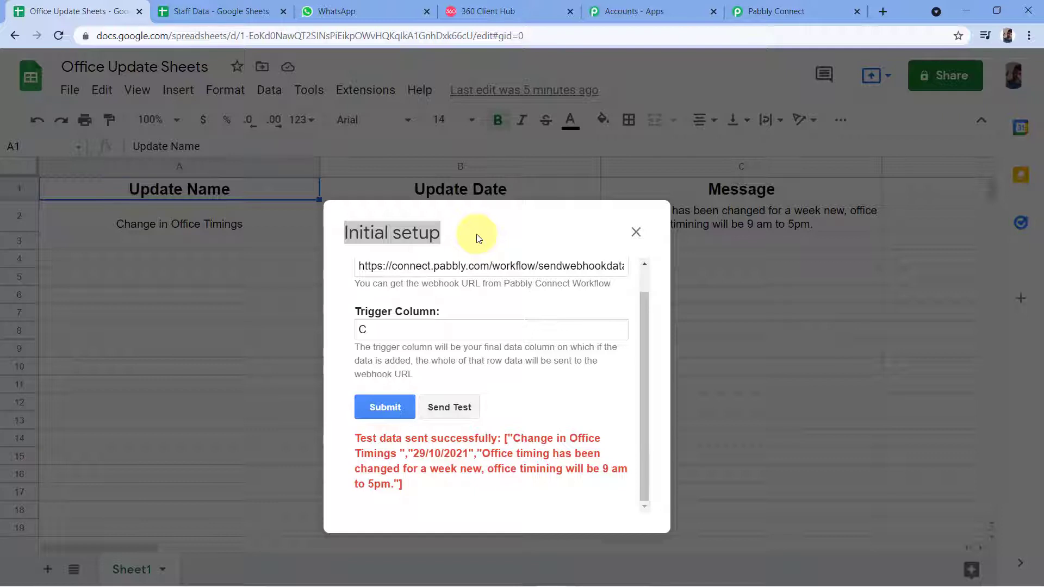
left_click(441, 270)
left_click_drag(459, 236, 475, 217)
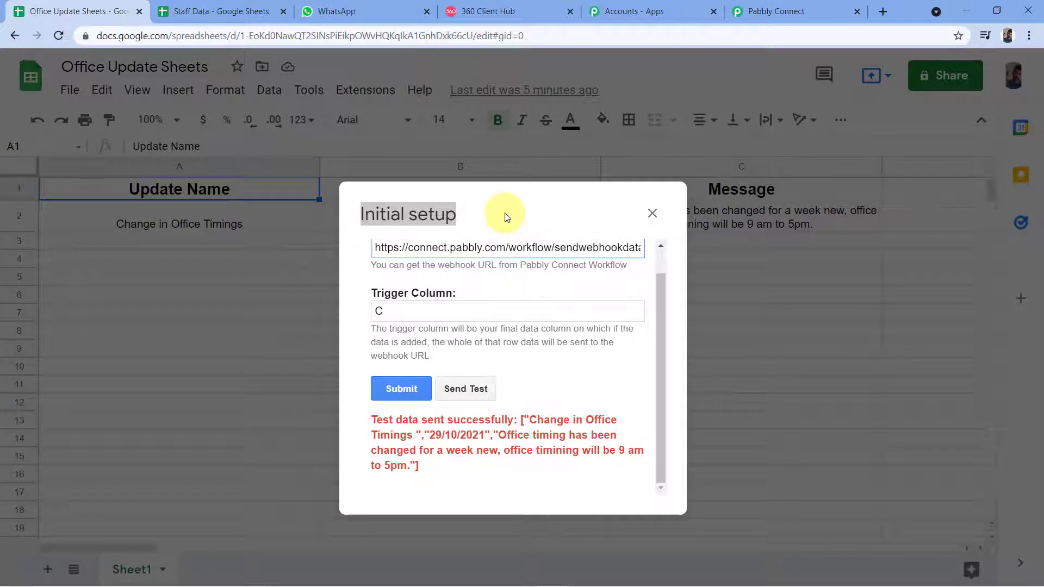
Check the response received by the Google Sheets trigger in Pabbly Connect against the update name, date and message in the sheet
left_click(783, 11)
left_click(458, 157)
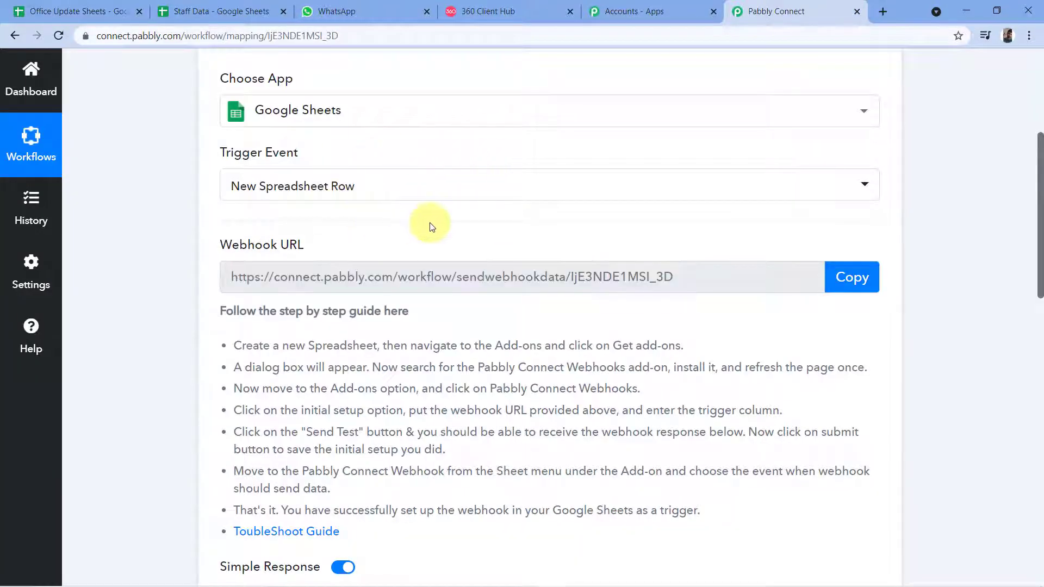
scroll(435, 220, "down", 4)
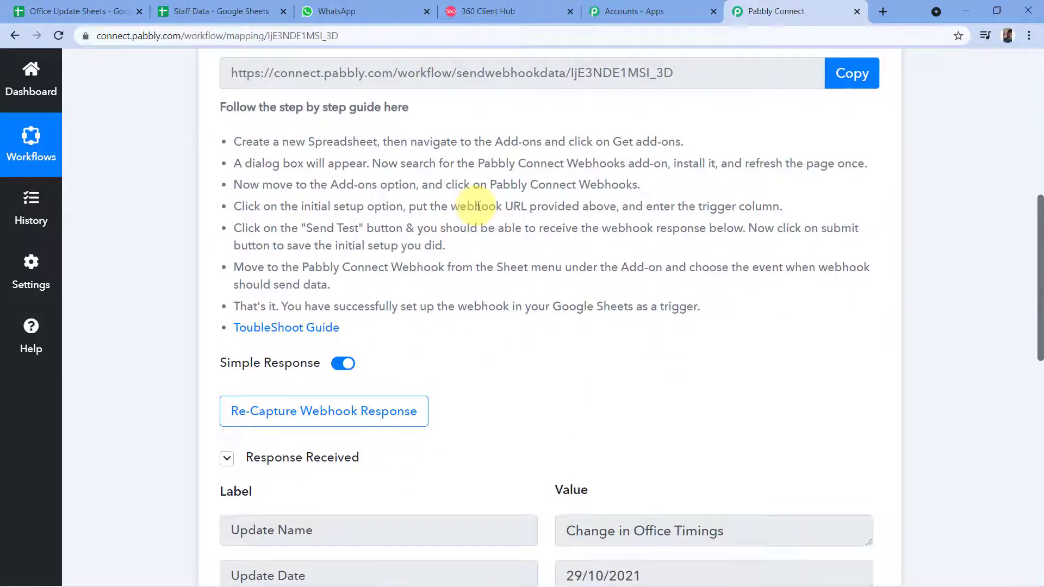
scroll(490, 204, "down", 3)
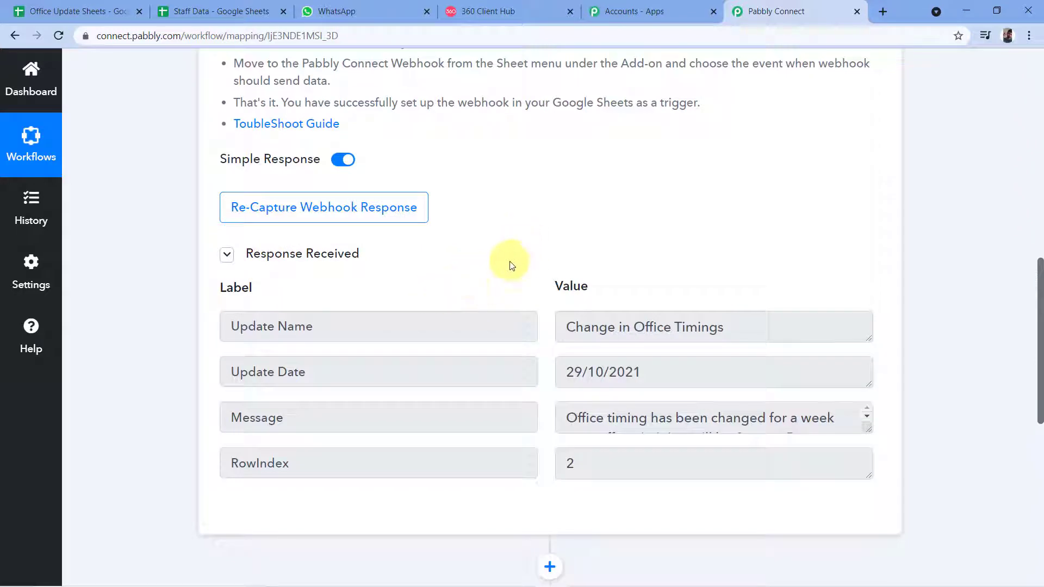
left_click(79, 5)
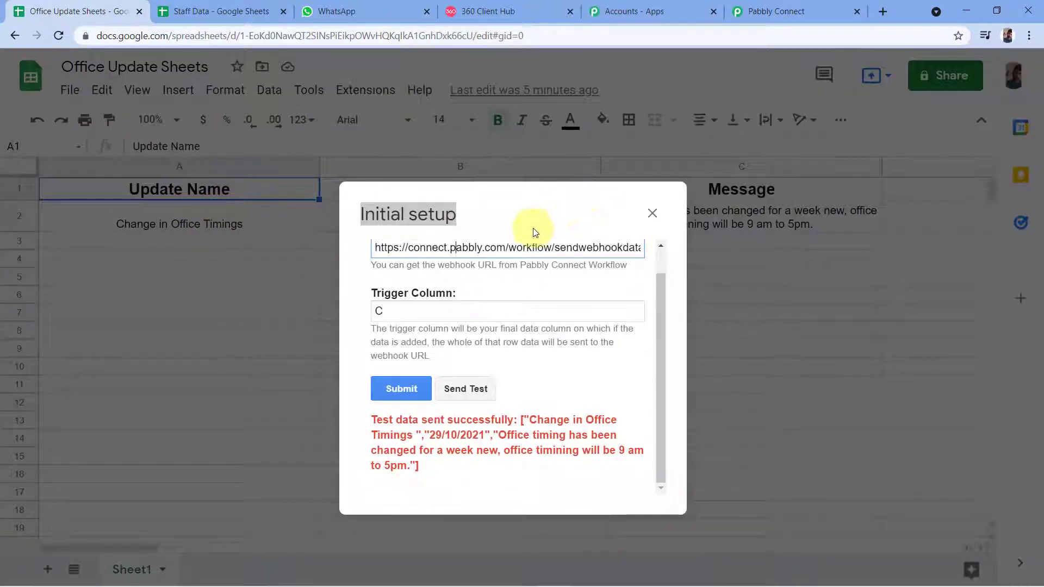
left_click_drag(533, 227, 489, 290)
left_click(768, 5)
scroll(432, 261, "down", 2)
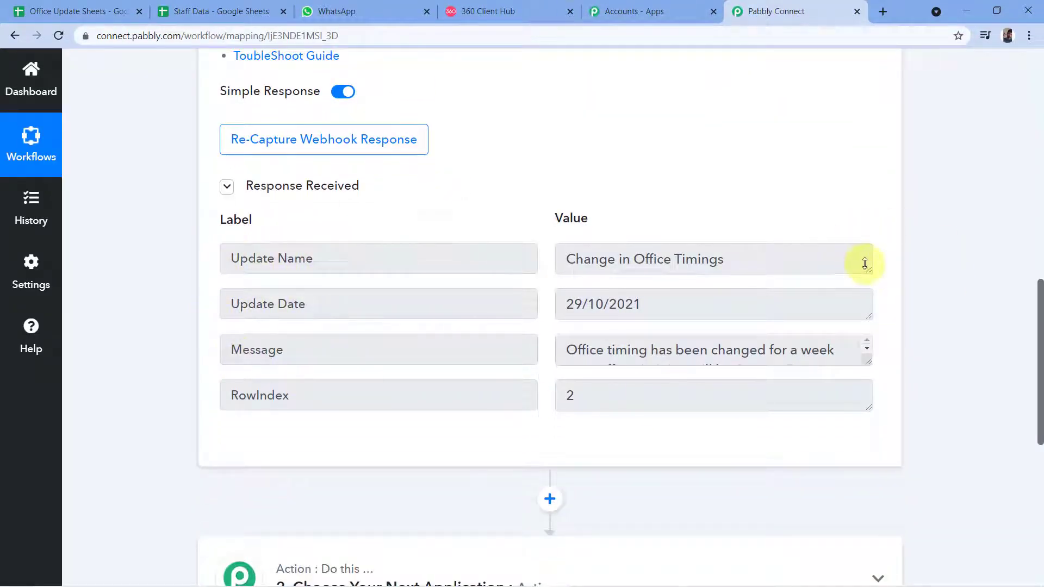
Enlarge the Update Name, Update Date and Message values in the trigger's received response to read them in full
left_click_drag(871, 270, 867, 295)
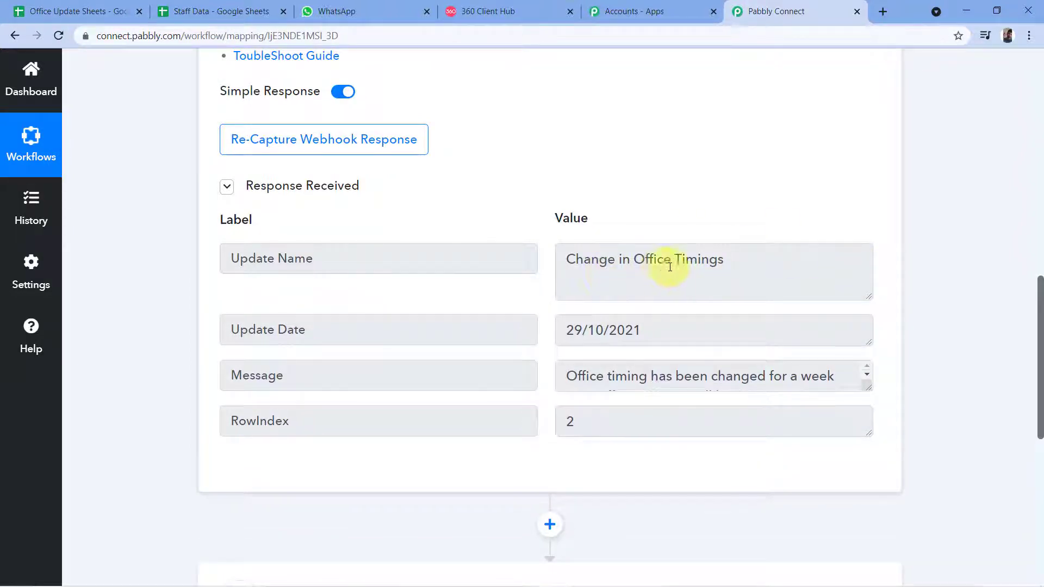
scroll(670, 266, "down", 3)
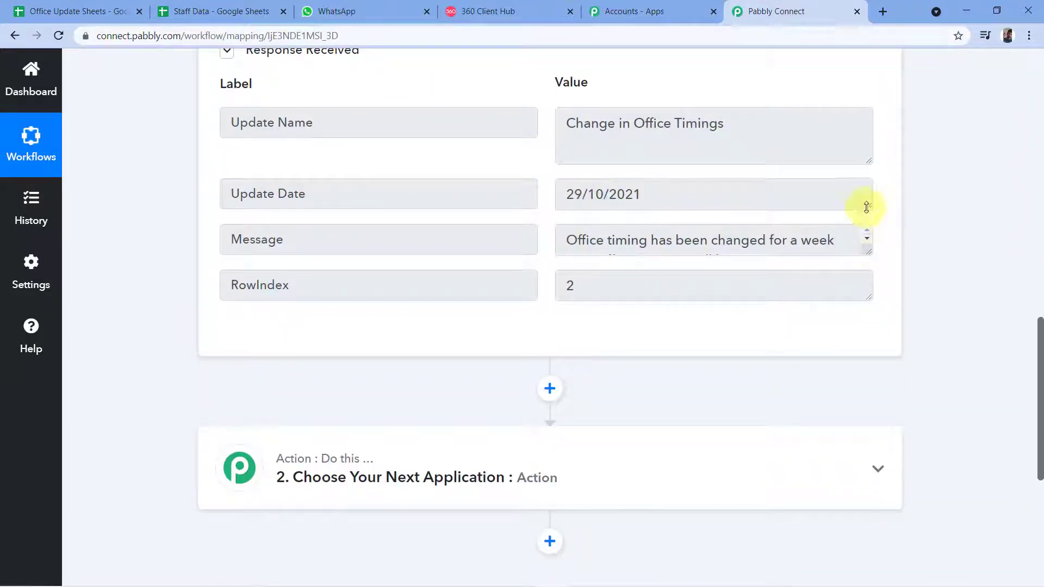
left_click_drag(866, 208, 867, 227)
left_click_drag(863, 267, 874, 295)
scroll(842, 269, "up", 1)
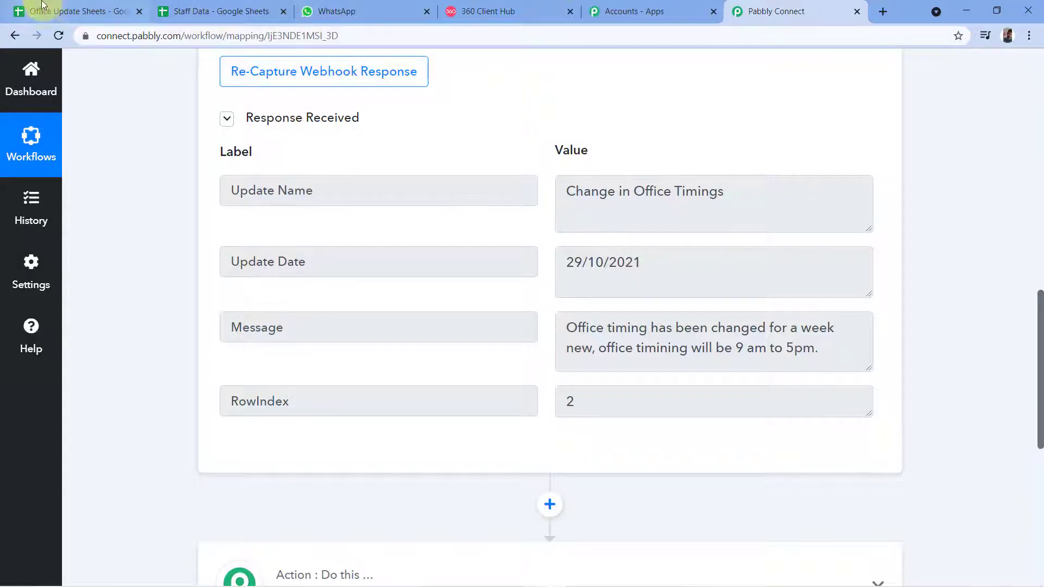
Switch to the Office Update Sheets spreadsheet, submit the initial setup, and enable Send On Event for Pabbly Connect Webhooks
left_click(76, 9)
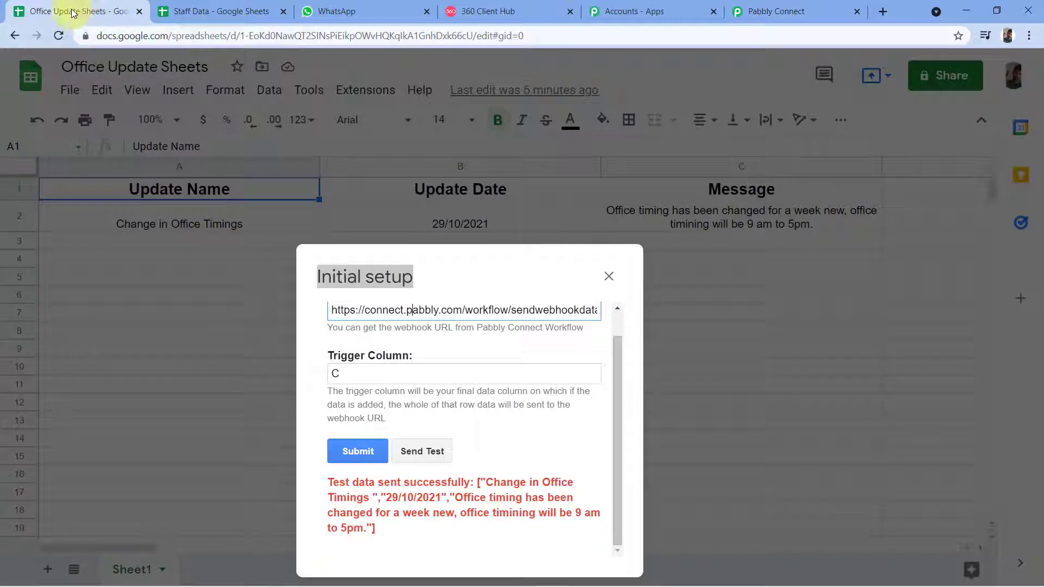
left_click(358, 454)
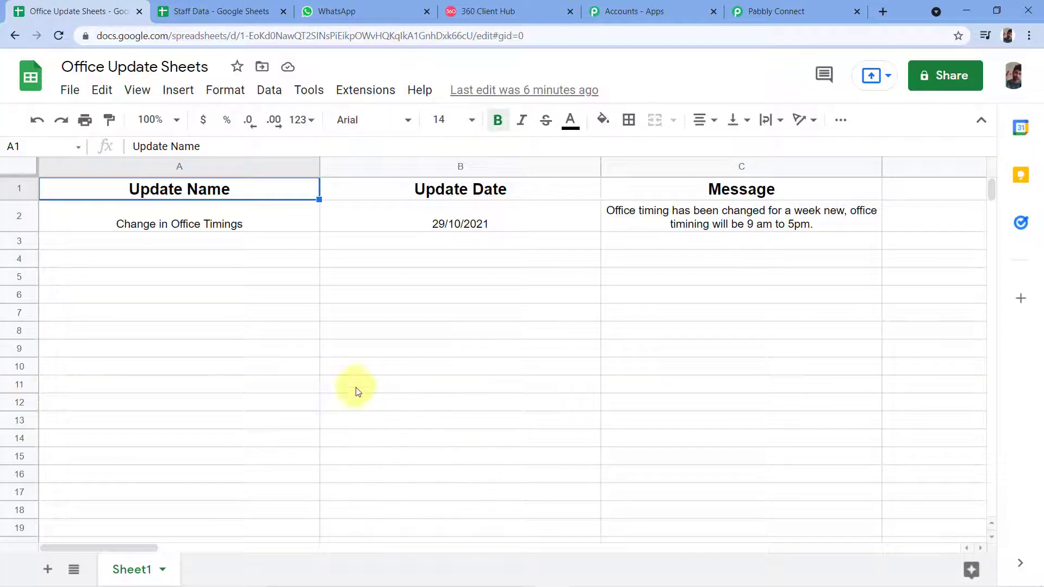
left_click(372, 92)
mouse_move(428, 265)
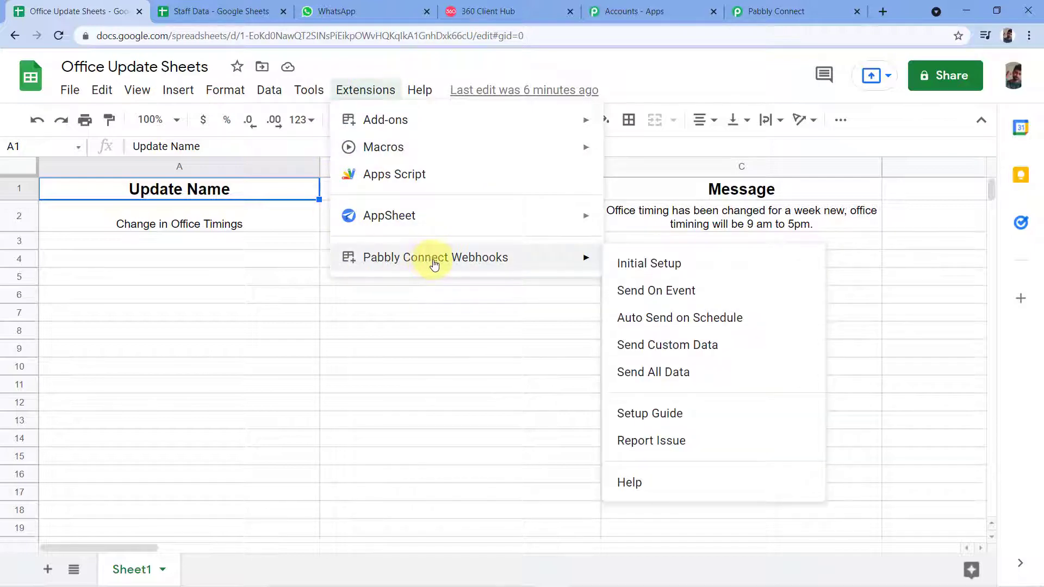
left_click(650, 294)
left_click(366, 90)
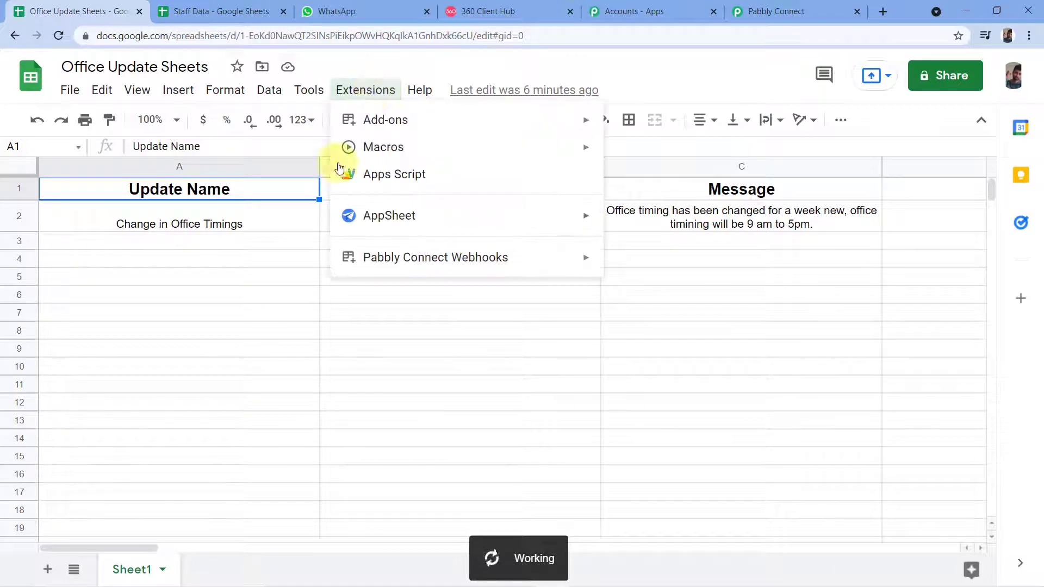
mouse_move(420, 263)
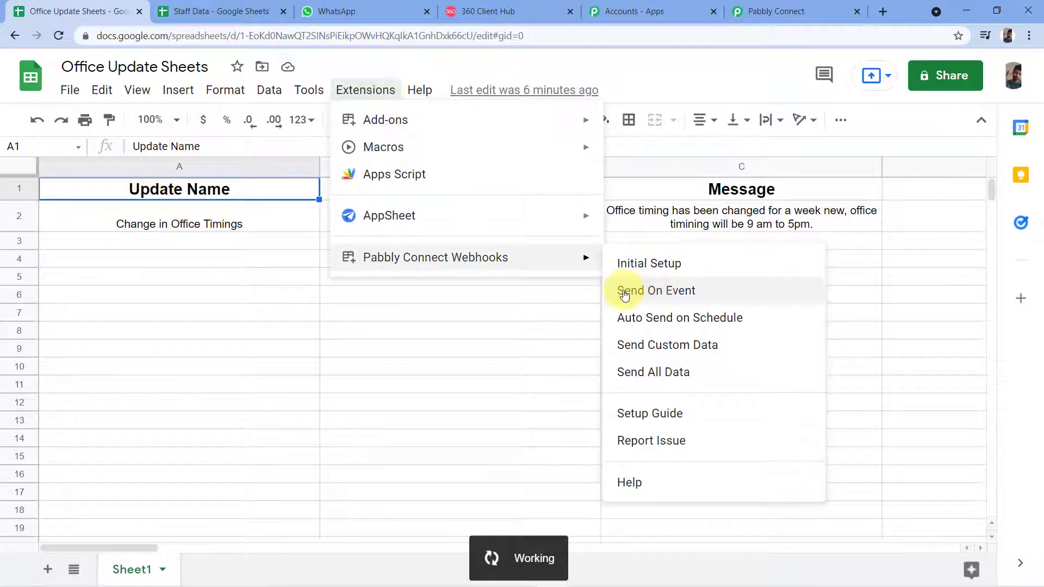
left_click(391, 293)
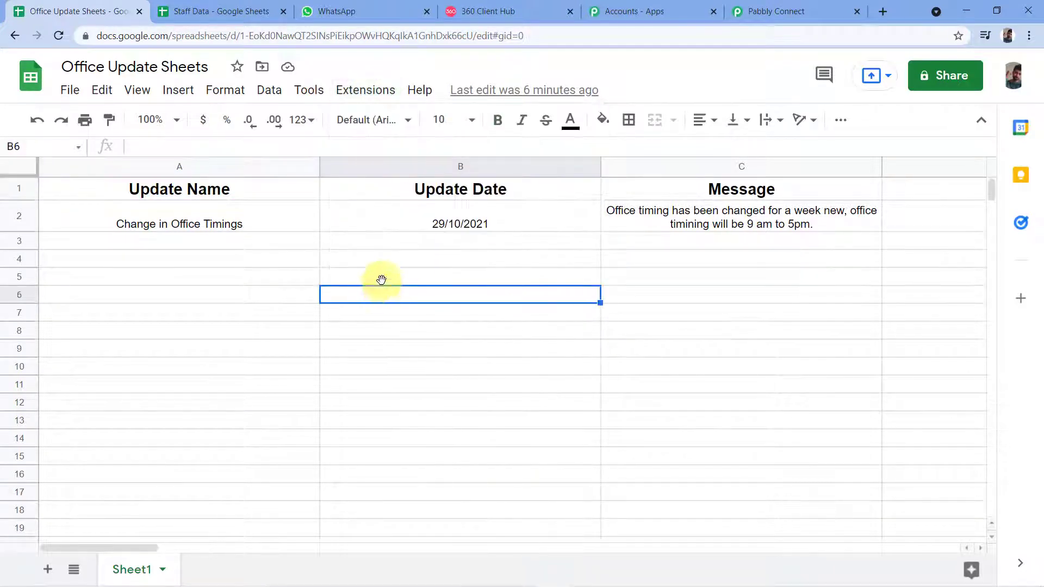
Review the next empty row of the office update sheet alongside the response captured in the Pabbly Connect workflow
left_click(80, 240)
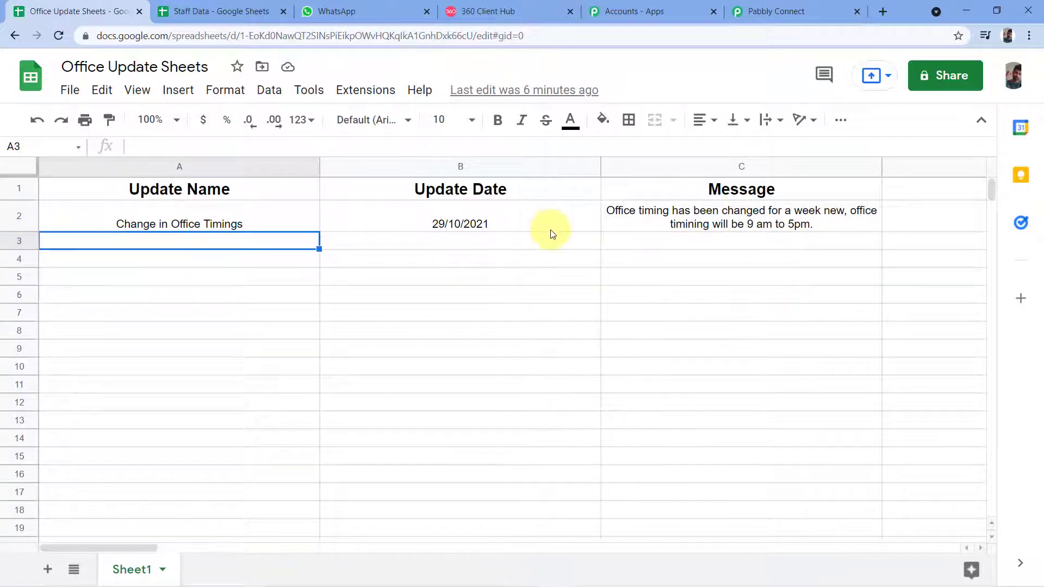
left_click(778, 11)
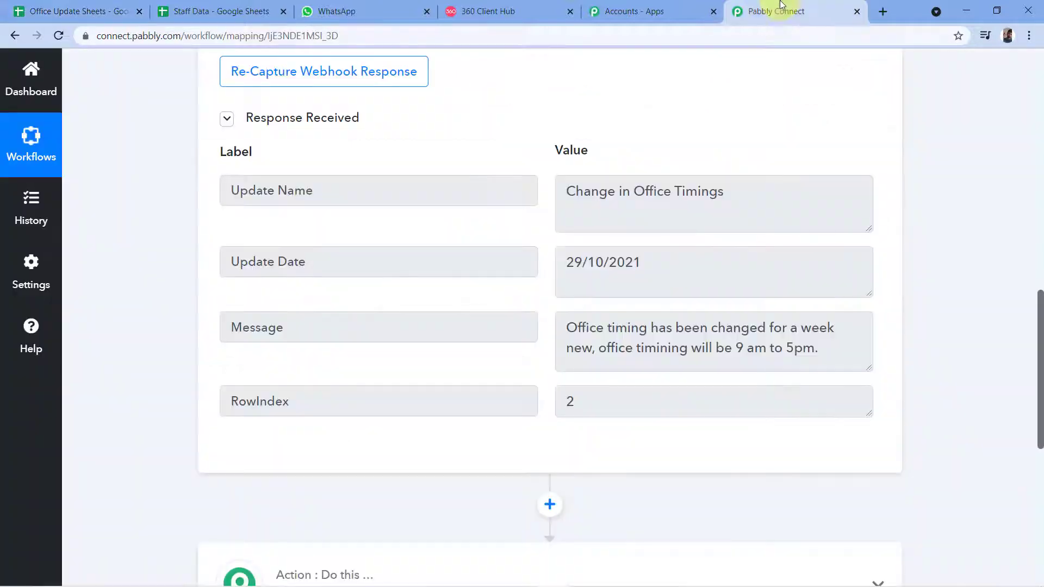
scroll(564, 117, "up", 1)
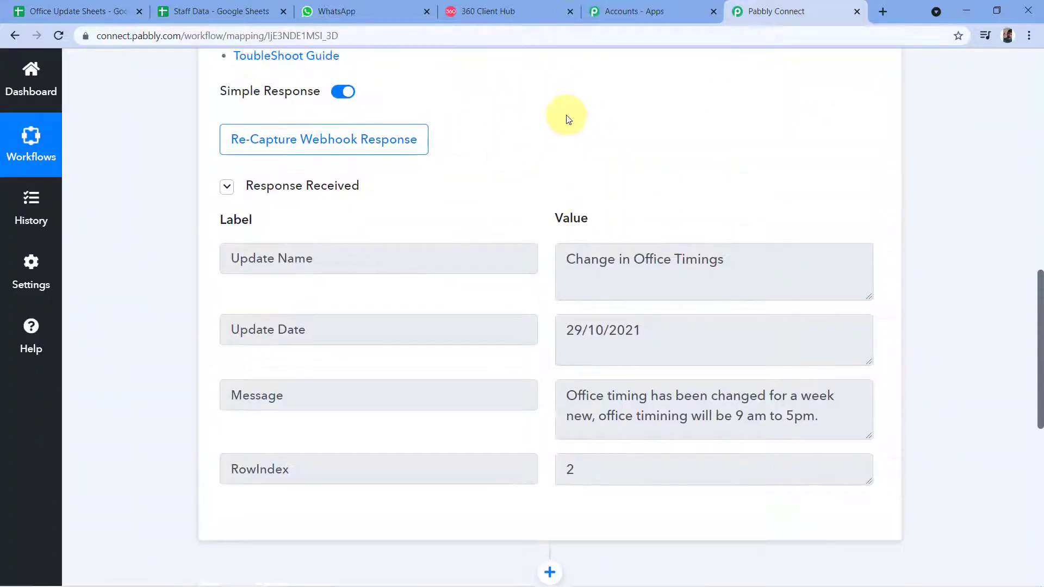
scroll(560, 125, "down", 1)
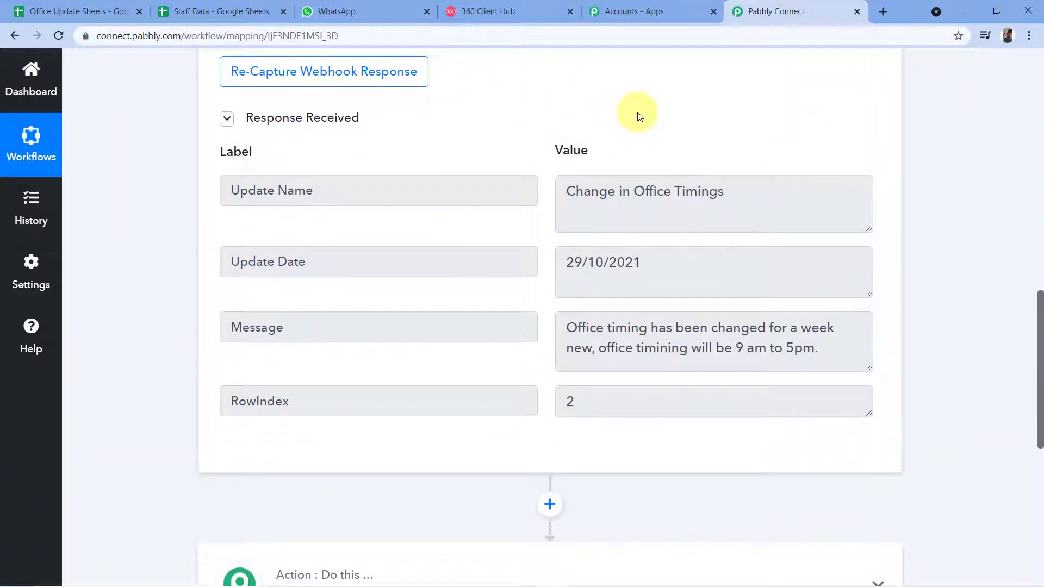
left_click(38, 11)
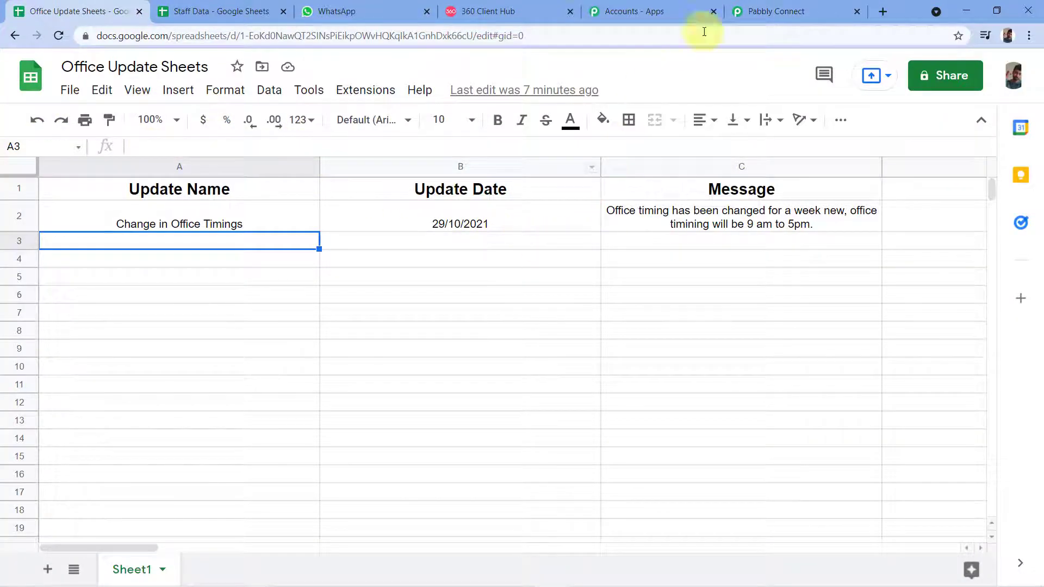
left_click(805, 11)
Expand the workflow's second step and choose Google Sheets as its action app
scroll(525, 127, "down", 1)
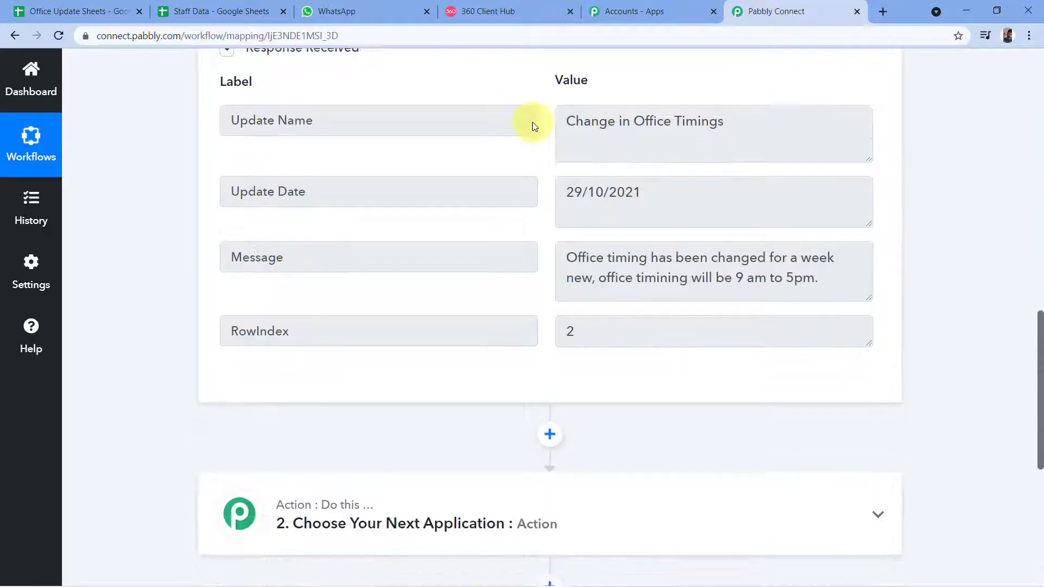
scroll(533, 124, "down", 5)
left_click(342, 187)
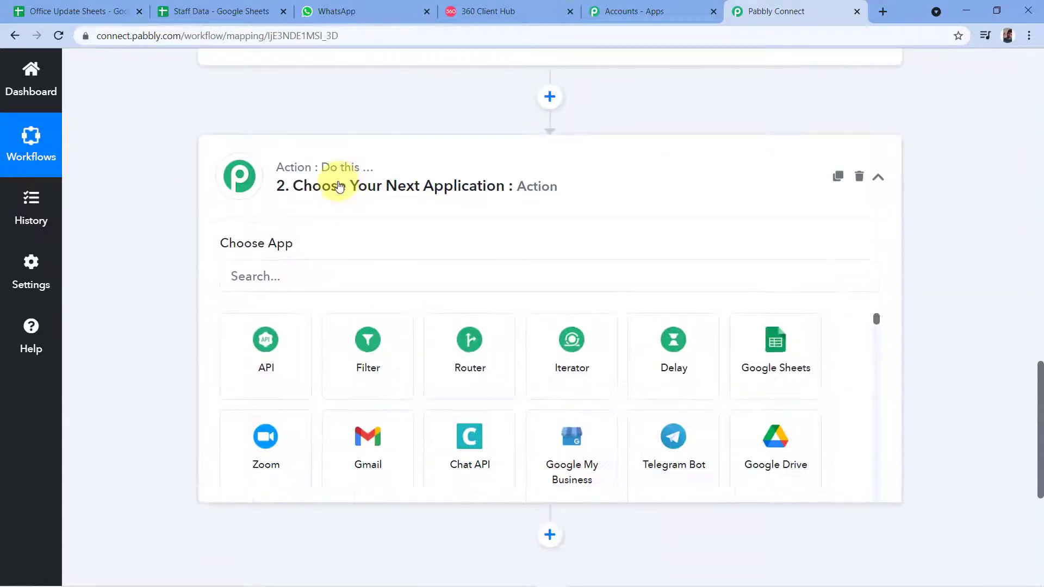
left_click(289, 278)
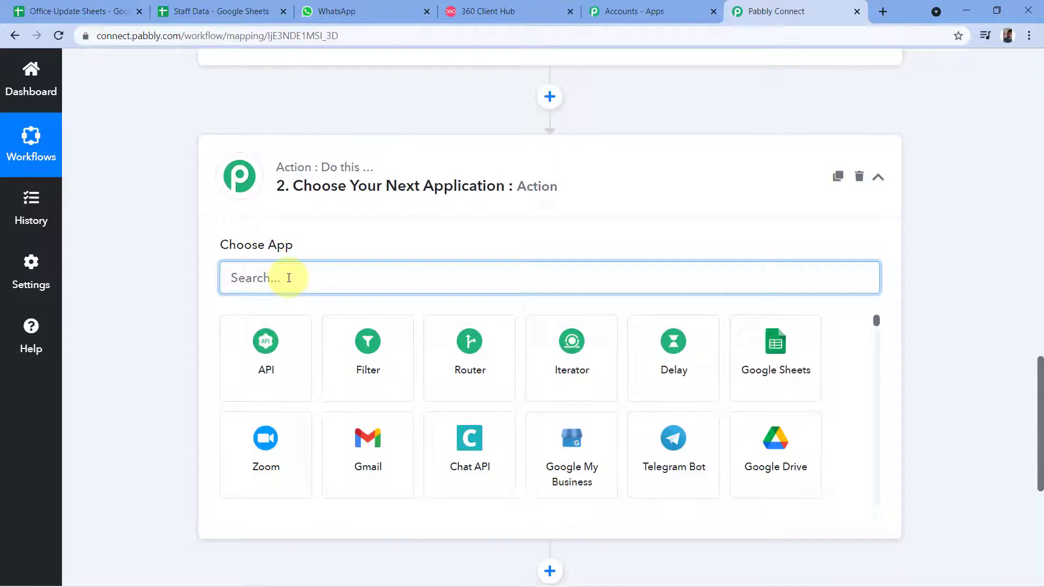
type("Google")
left_click(243, 341)
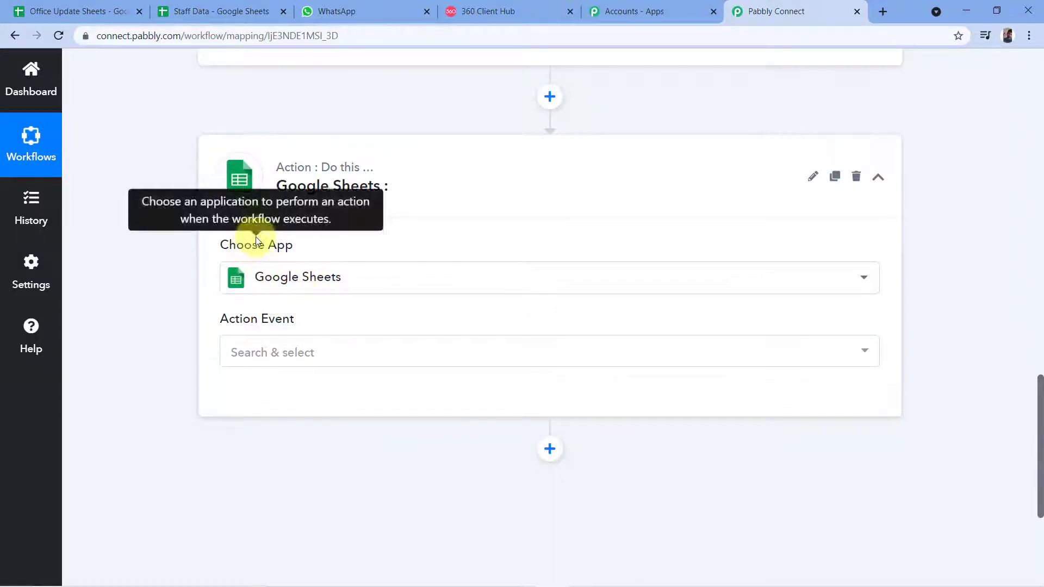
Set the Google Sheets step's action event to Get Row(s)
scroll(256, 236, "down", 1)
scroll(261, 206, "down", 1)
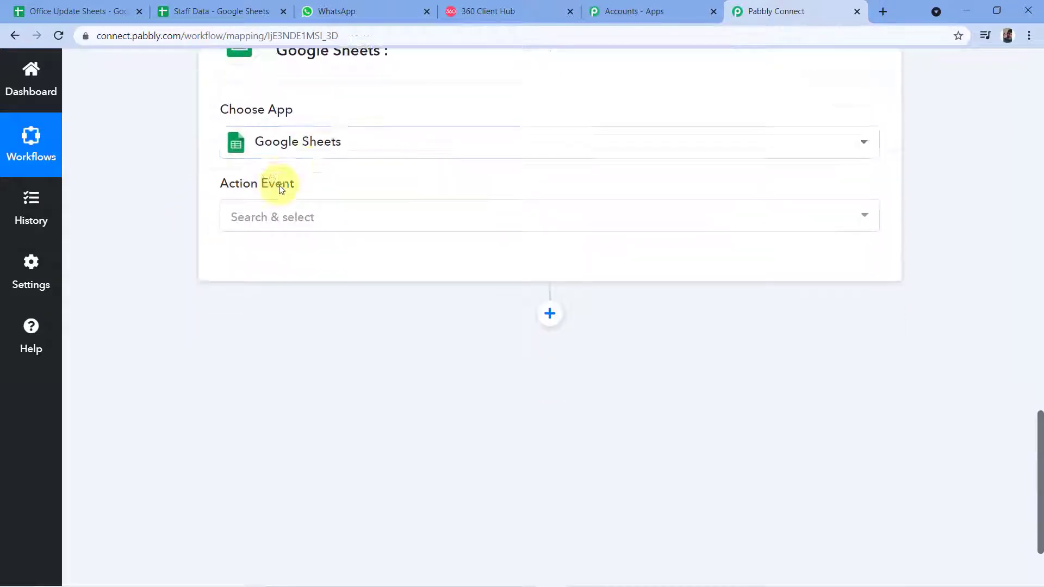
left_click(332, 217)
scroll(255, 252, "down", 2)
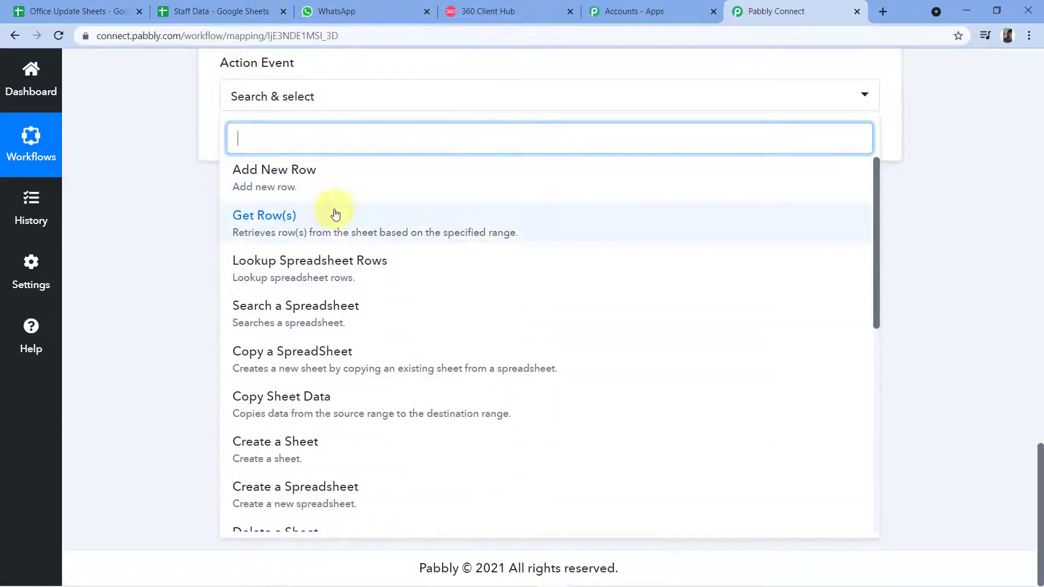
left_click(306, 221)
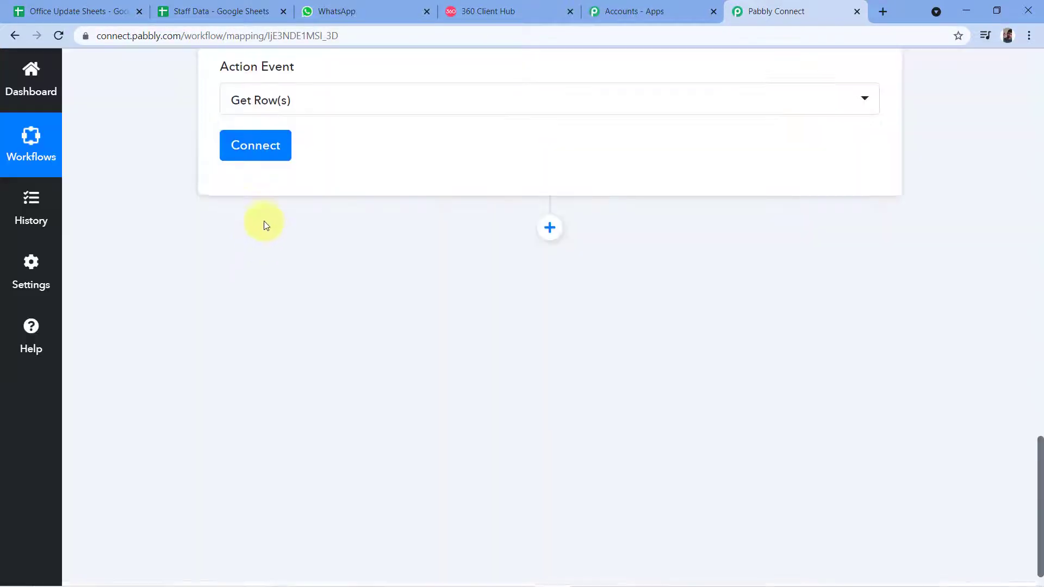
scroll(264, 223, "up", 1)
scroll(317, 257, "up", 1)
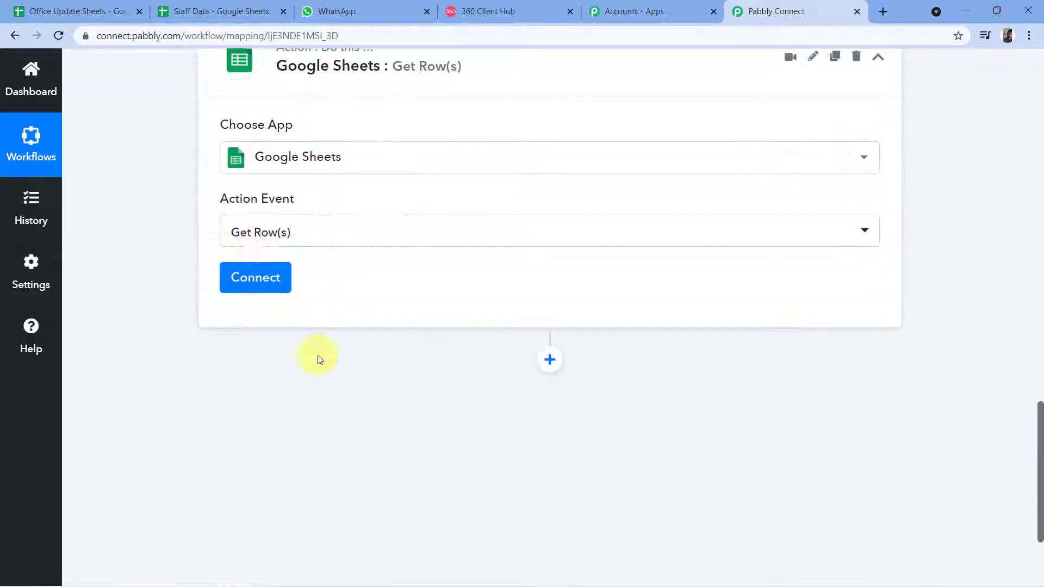
Add a new Google Sheets connection for the Get Row(s) action and authorize Pabbly Connect Sheets with the already signed-in Google account
left_click(256, 278)
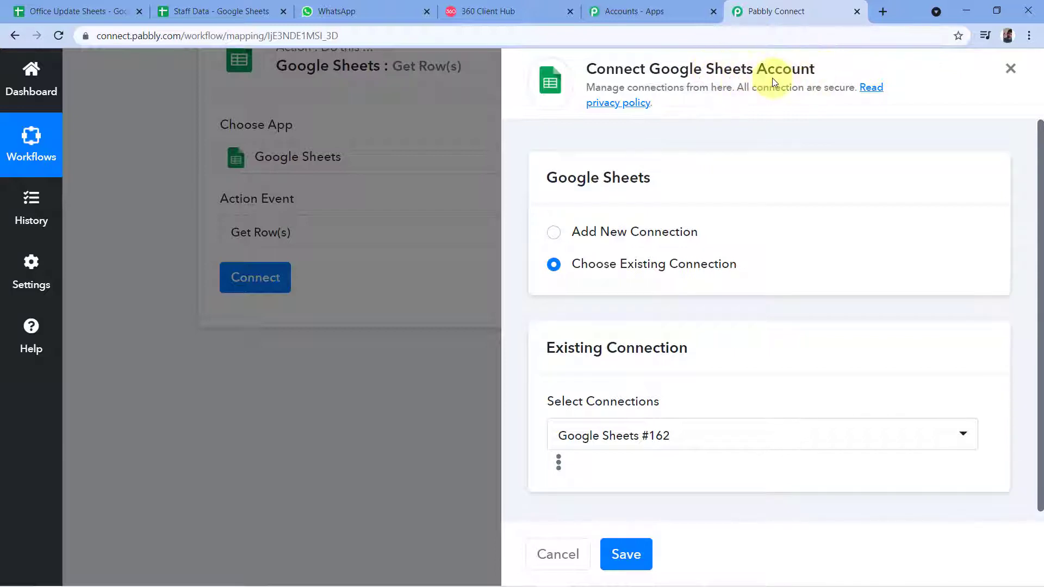
left_click(553, 232)
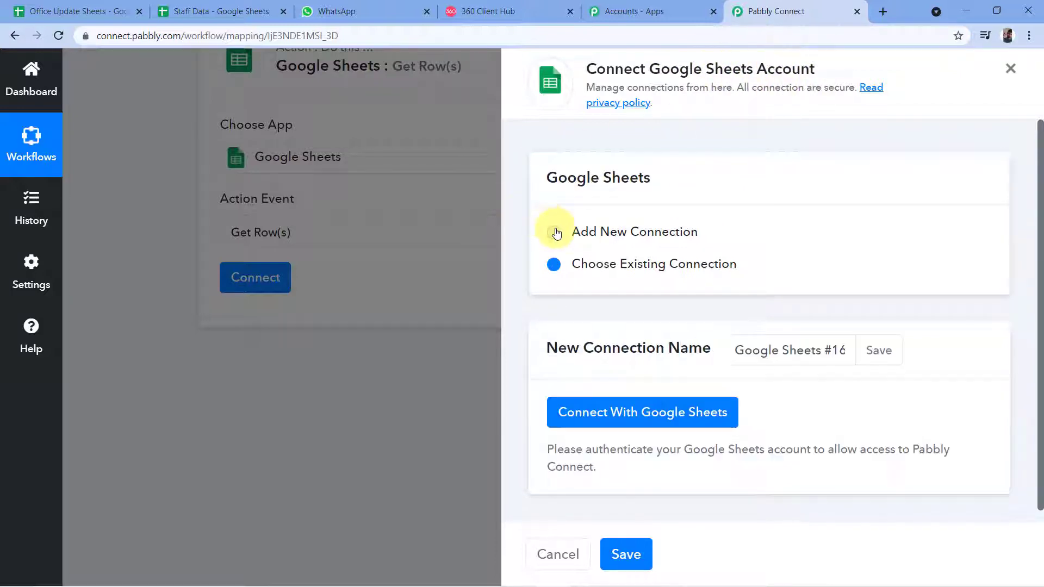
left_click(653, 418)
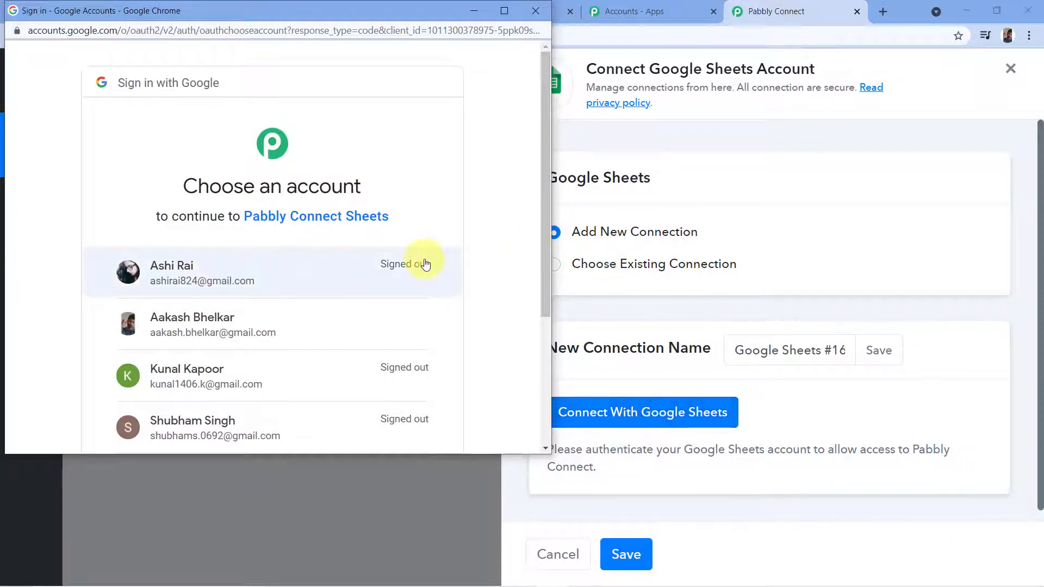
scroll(422, 261, "down", 1)
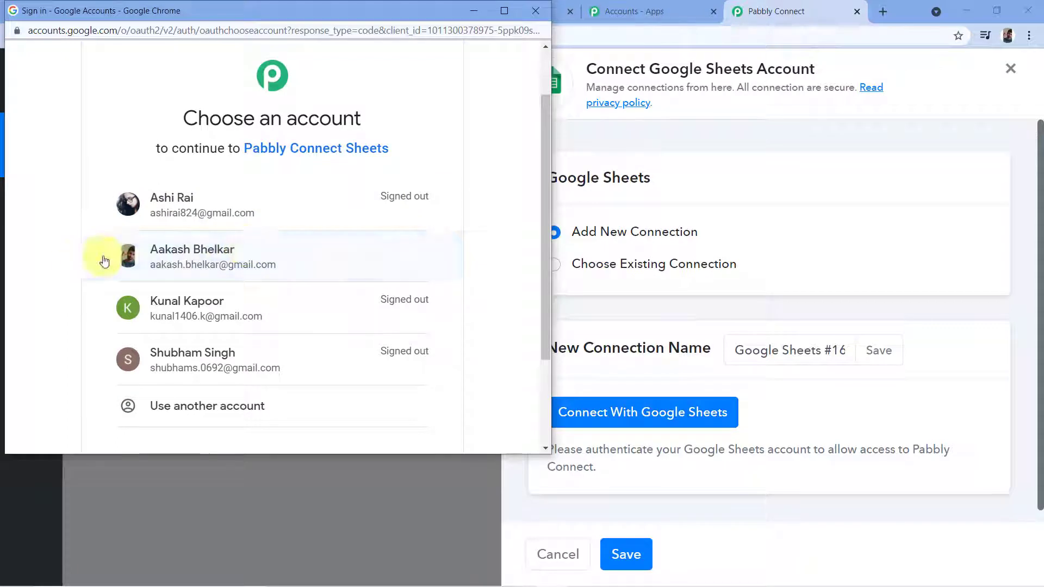
left_click(217, 253)
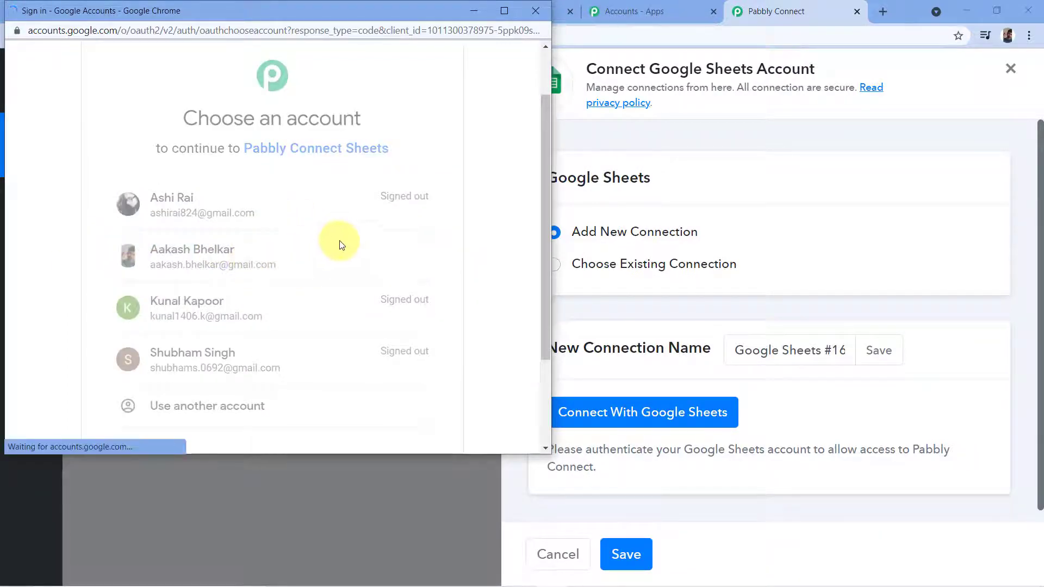
scroll(326, 261, "down", 5)
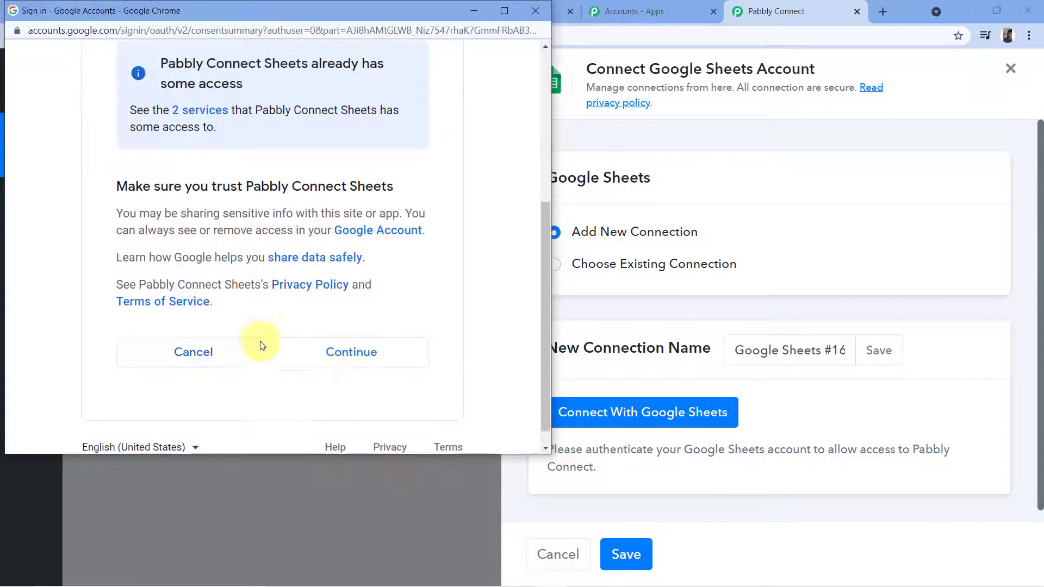
left_click(343, 353)
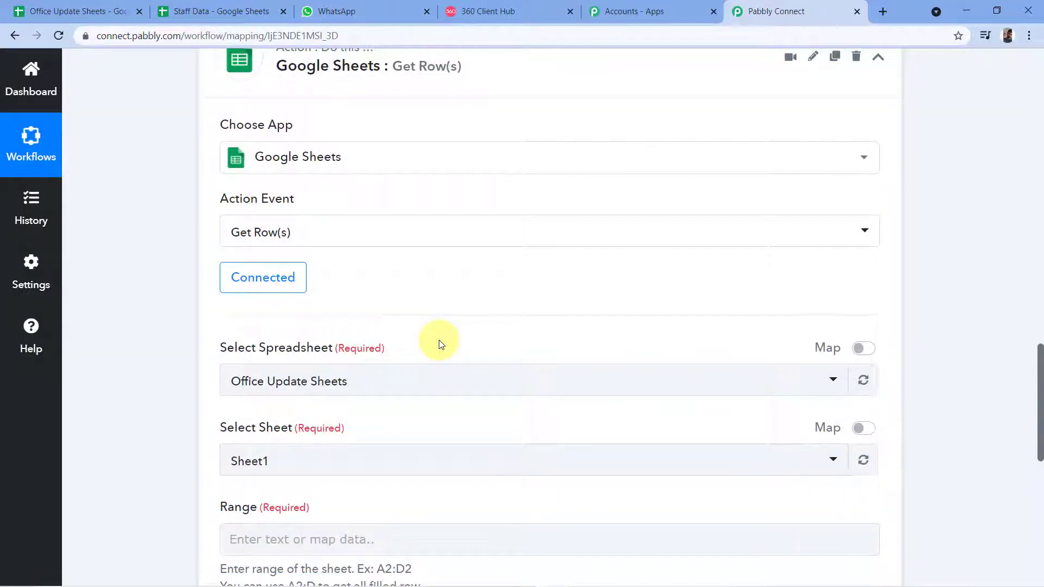
Browse the spreadsheets available for the Get Row(s) step to locate the staff spreadsheet
scroll(466, 270, "down", 3)
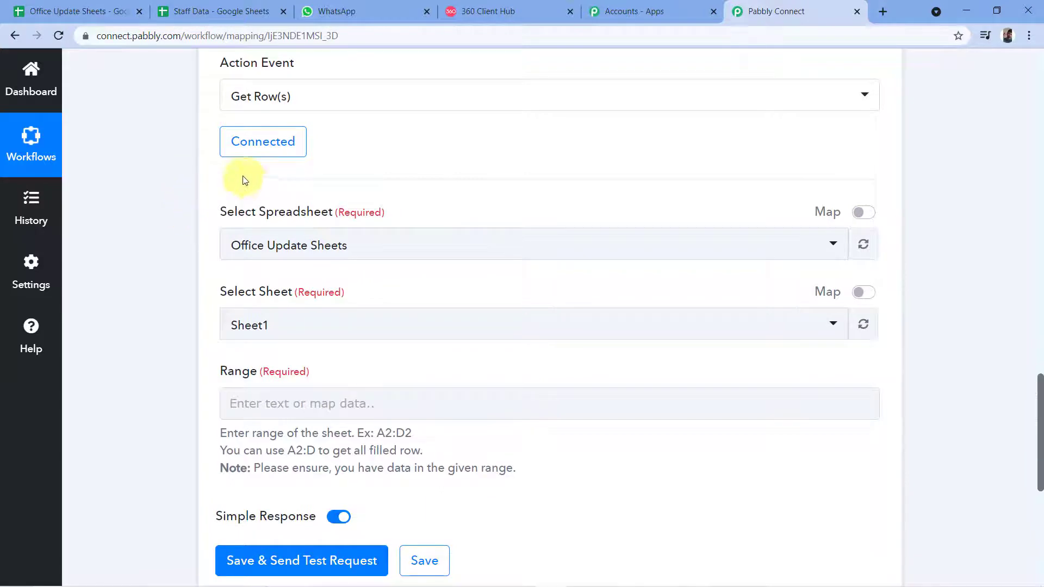
scroll(243, 180, "down", 2)
scroll(240, 175, "up", 2)
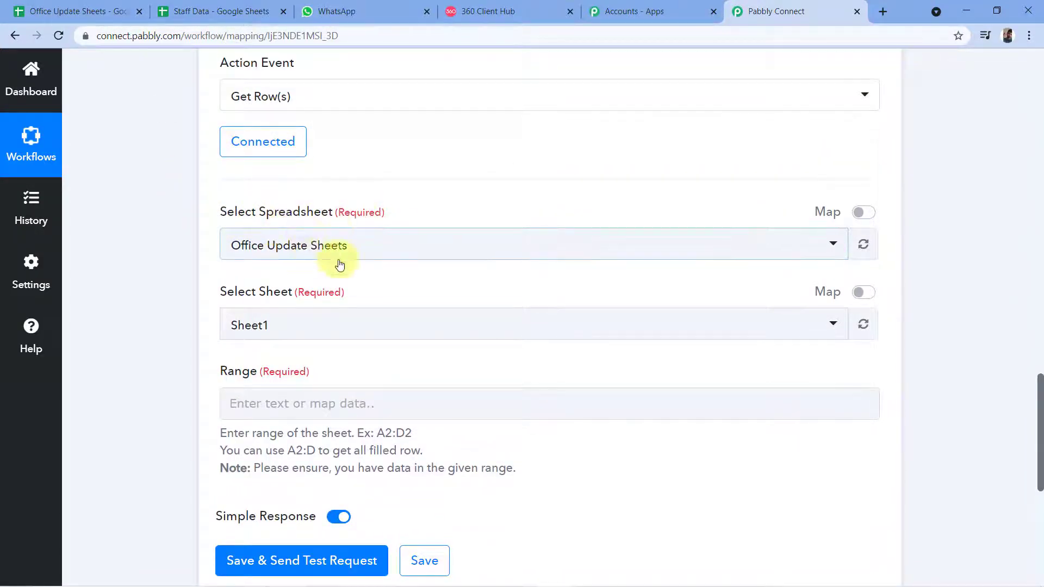
left_click(468, 256)
scroll(423, 333, "down", 5)
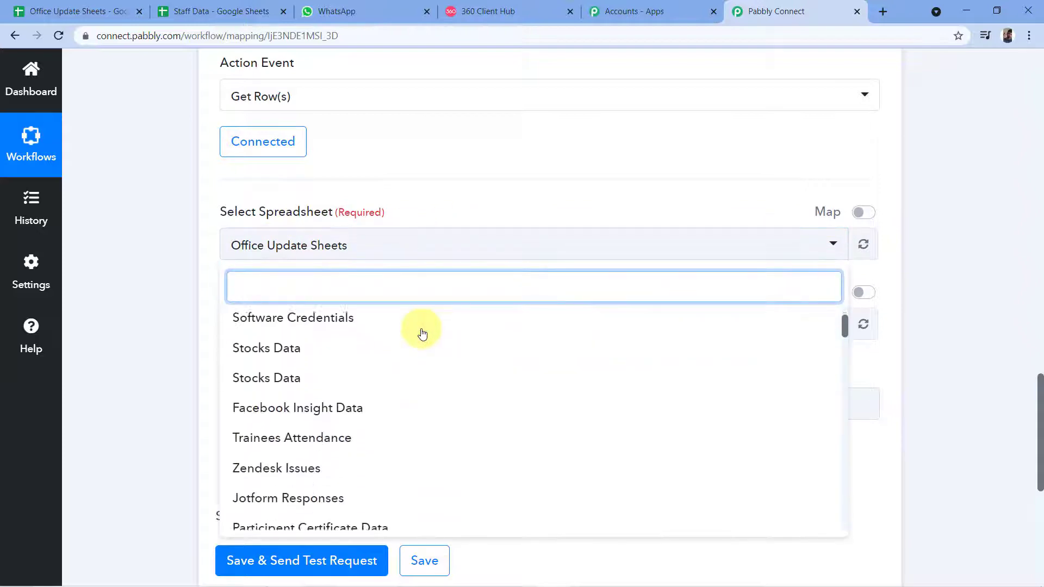
scroll(423, 340, "down", 8)
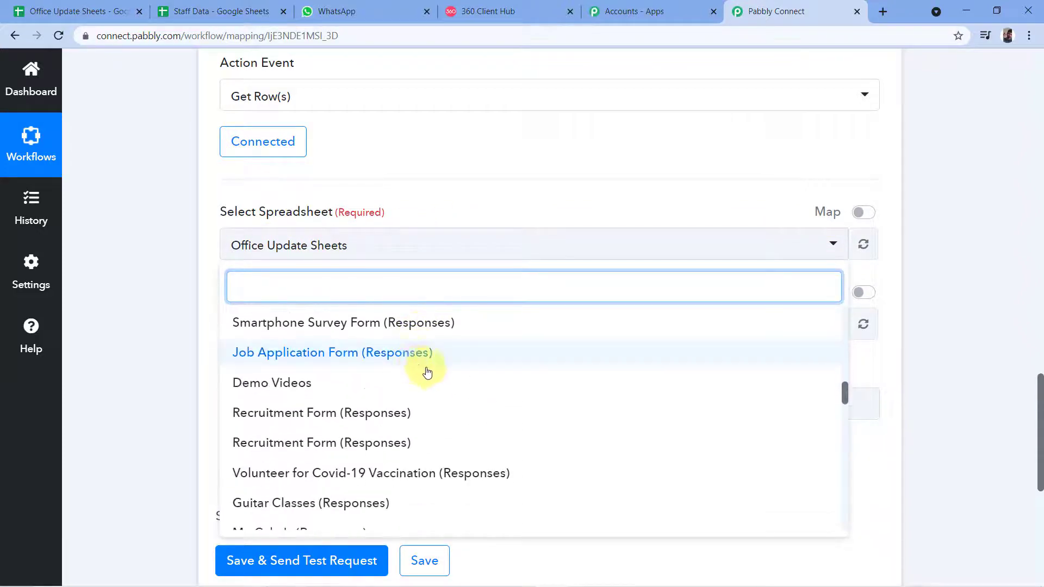
scroll(425, 366, "up", 1)
scroll(419, 369, "up", 10)
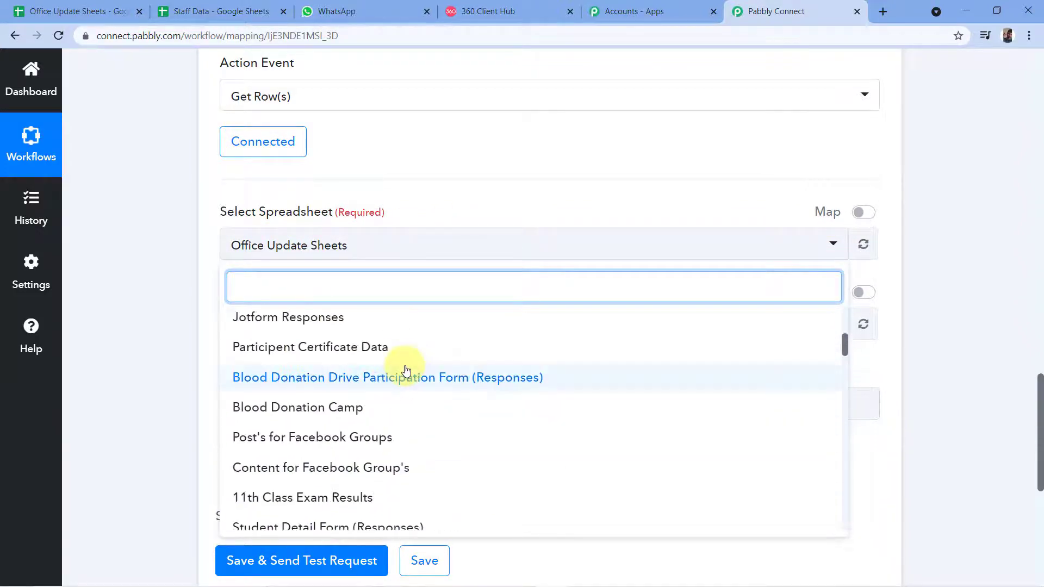
scroll(418, 359, "up", 2)
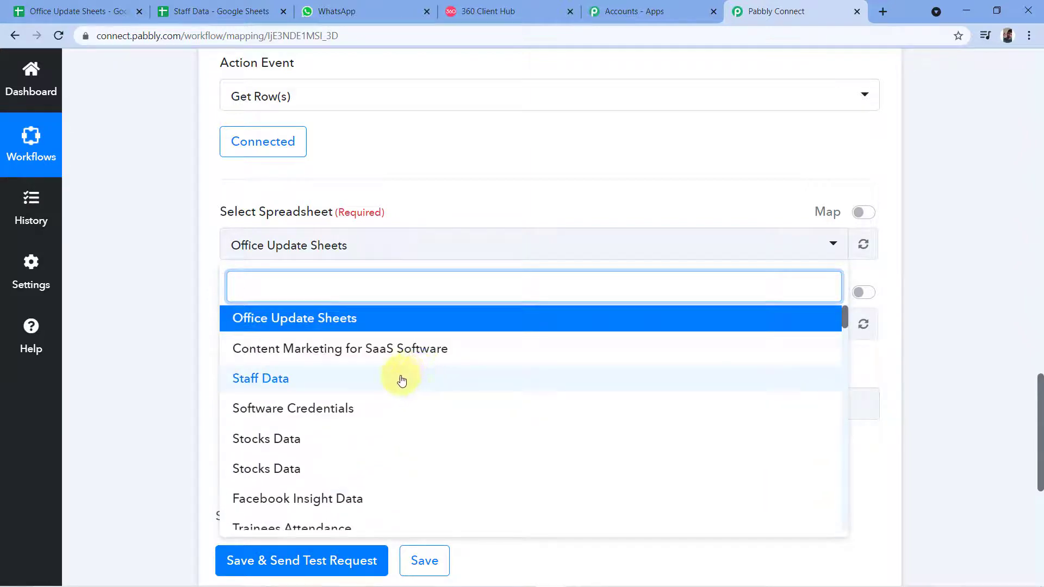
Compare the workflow's spreadsheet choices with the file list in Google Sheets, and reopen the Staff Data spreadsheet
left_click(223, 12)
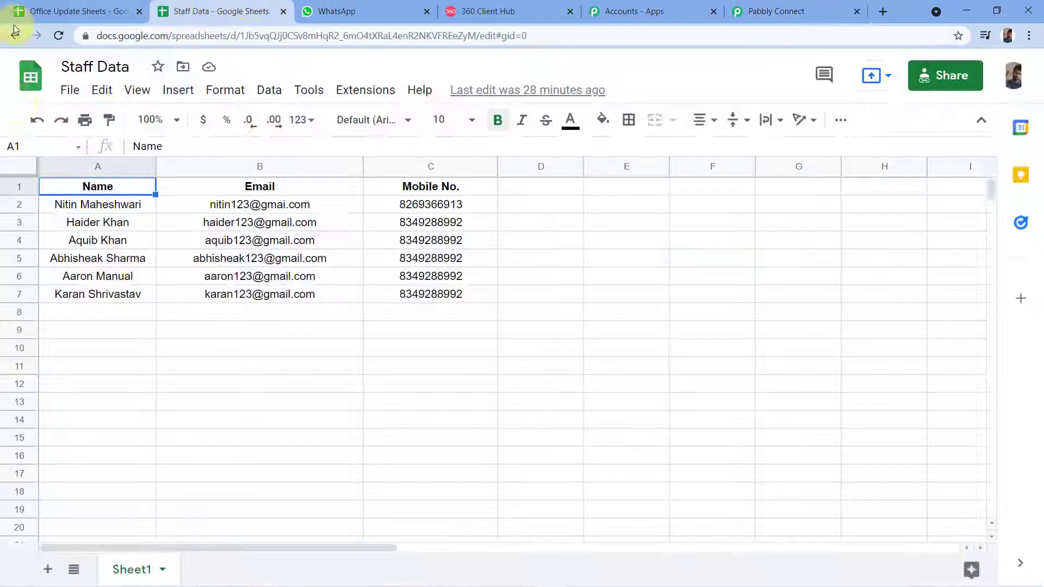
left_click(21, 86)
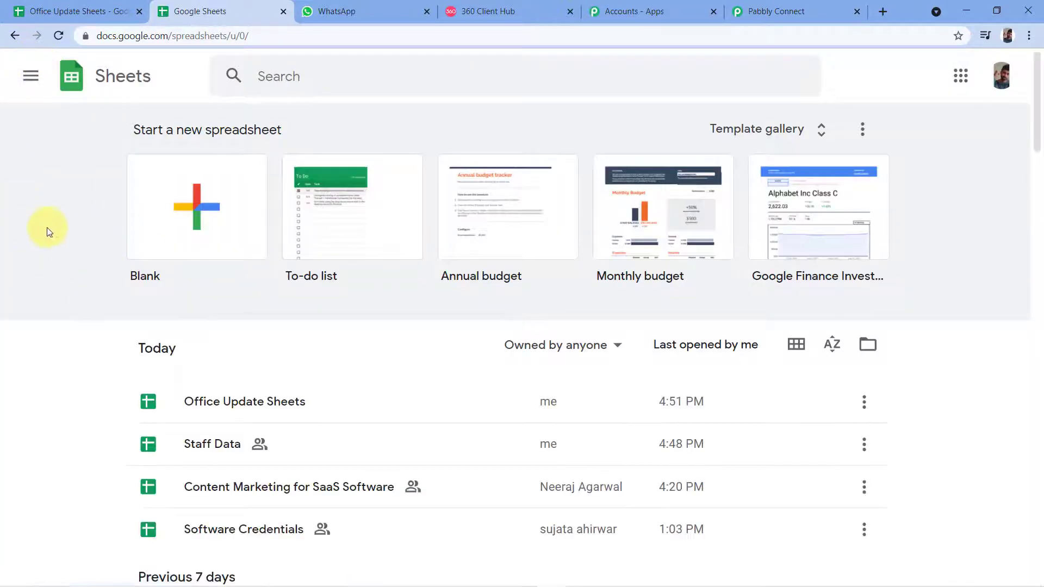
scroll(46, 227, "down", 5)
scroll(116, 216, "down", 5)
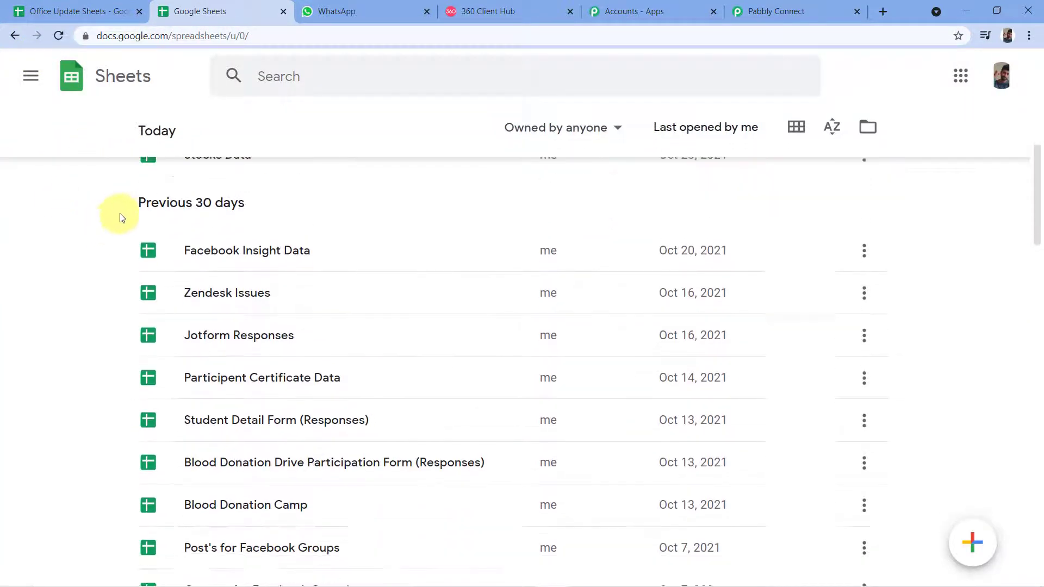
scroll(96, 269, "up", 10)
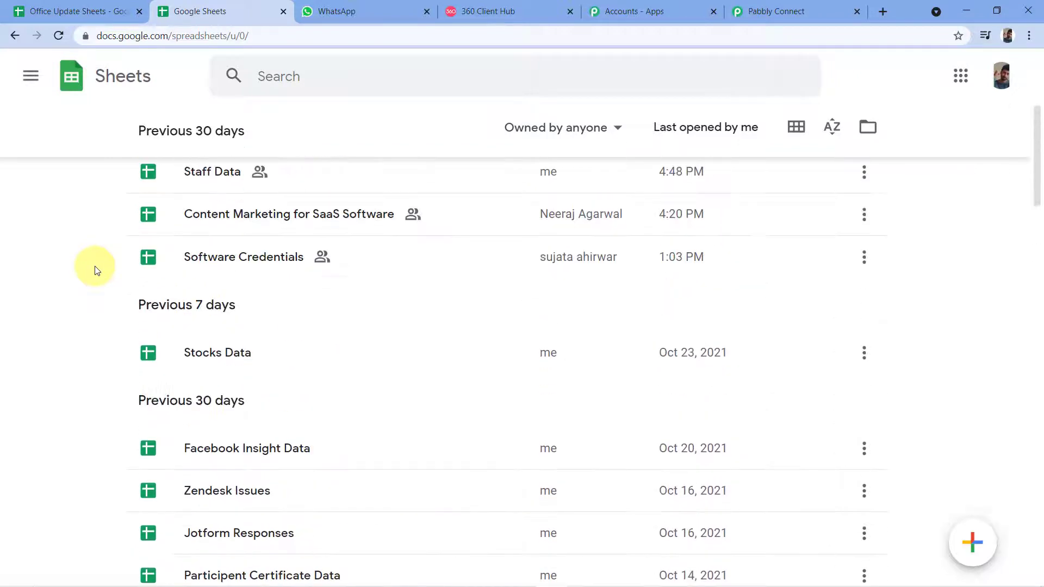
left_click(776, 12)
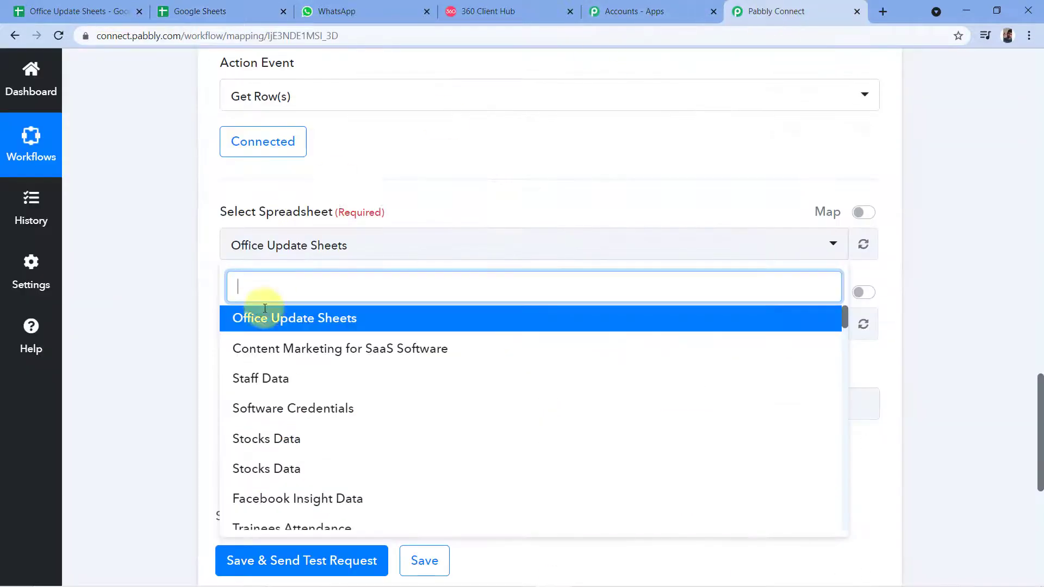
left_click(219, 7)
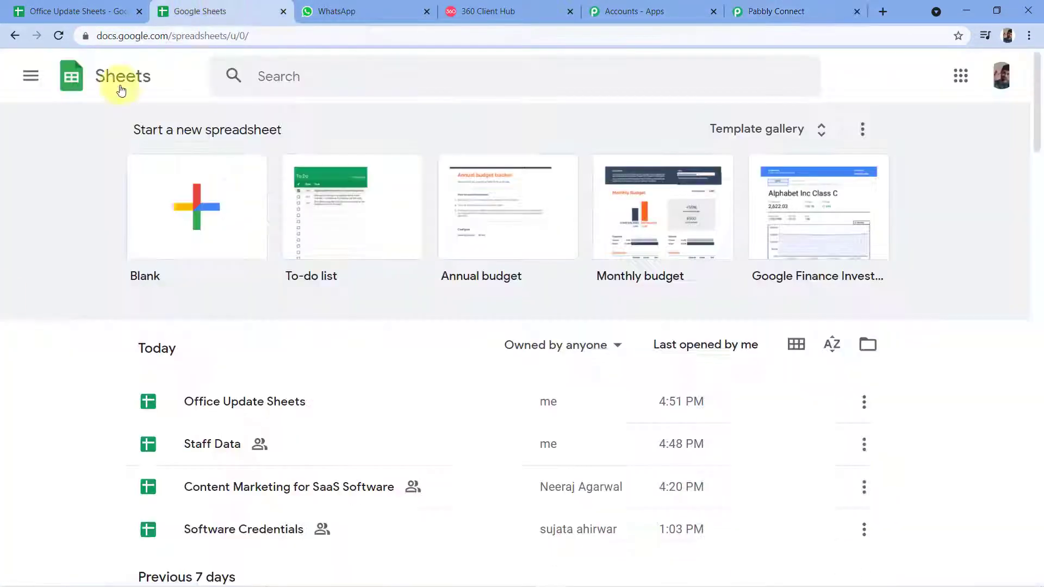
scroll(82, 326, "down", 4)
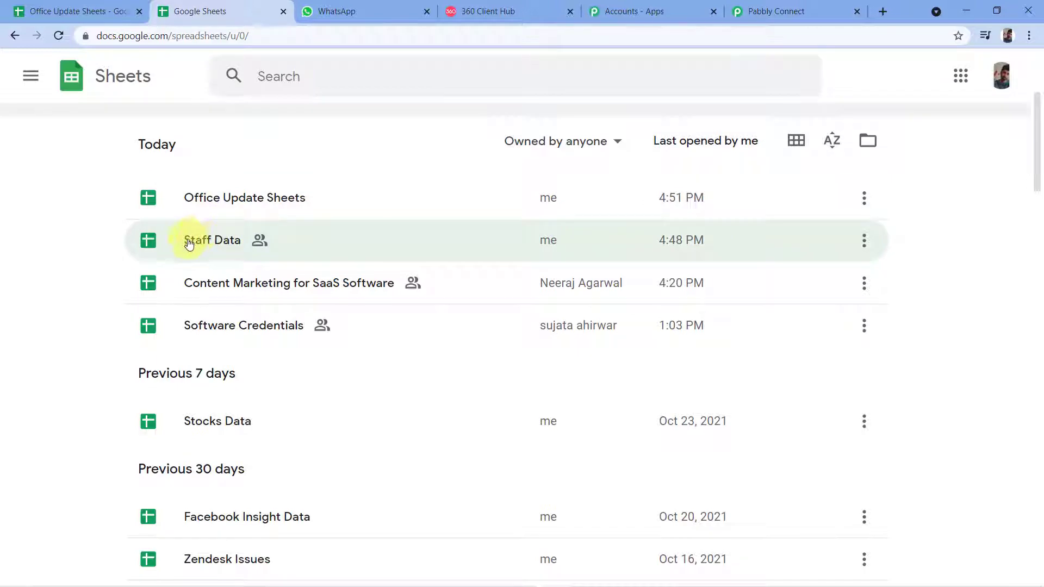
left_click(188, 243)
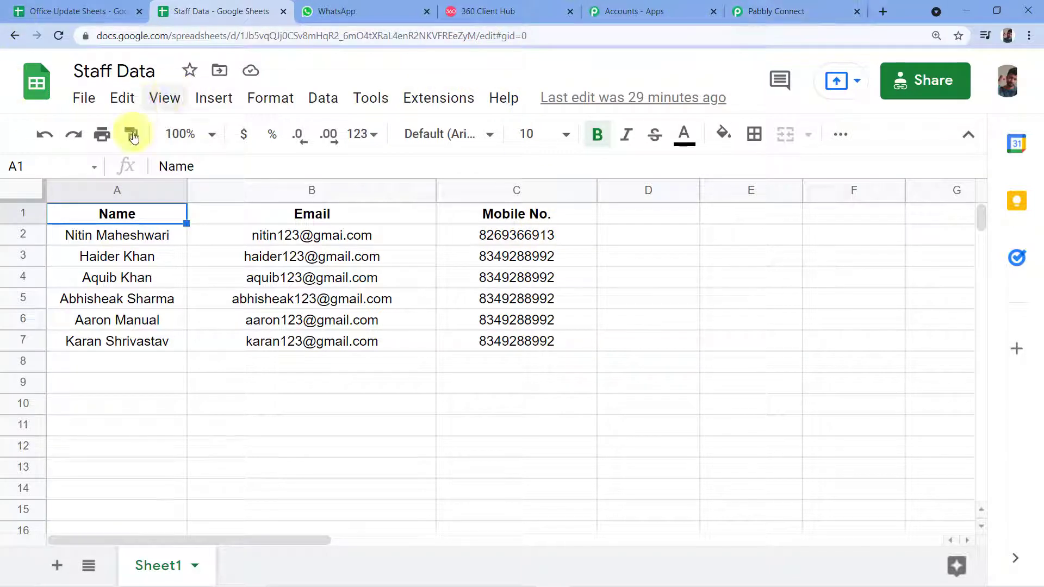
Set the Get Row(s) step's spreadsheet to Staff Data and check the chosen sheet, Sheet1, against the spreadsheet
left_click(785, 22)
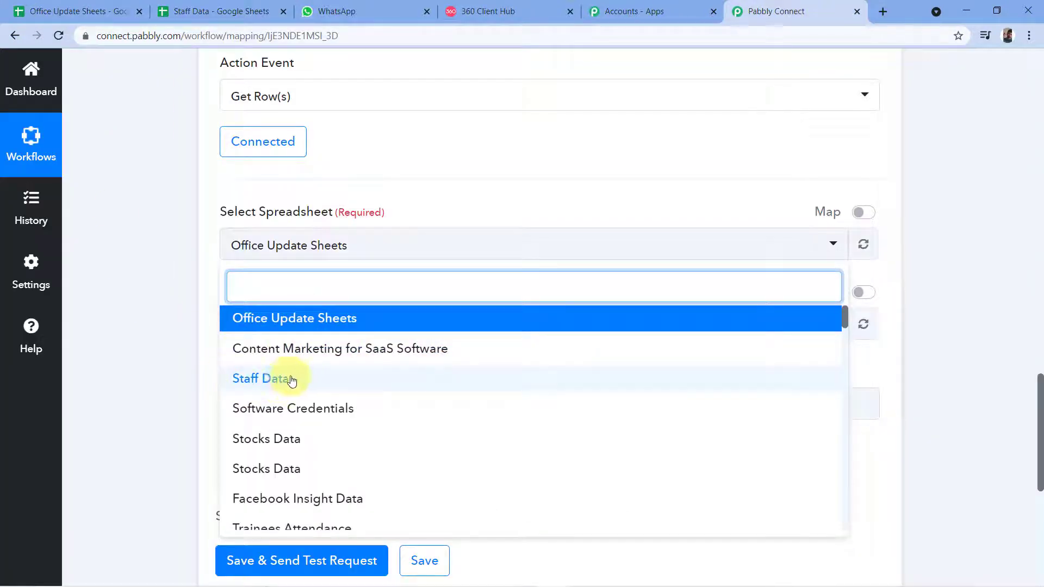
left_click(269, 380)
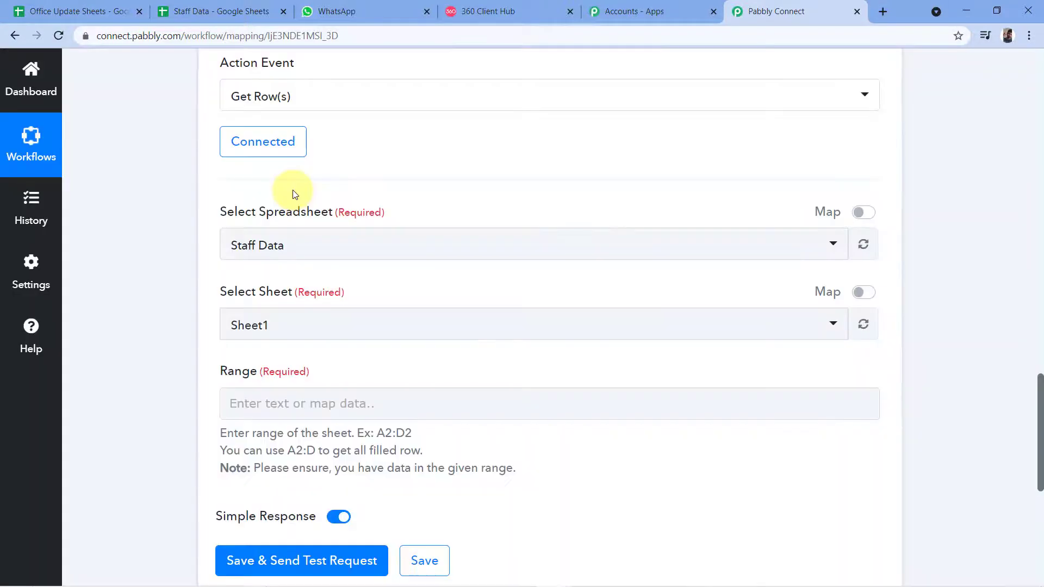
scroll(294, 197, "down", 1)
scroll(292, 196, "down", 1)
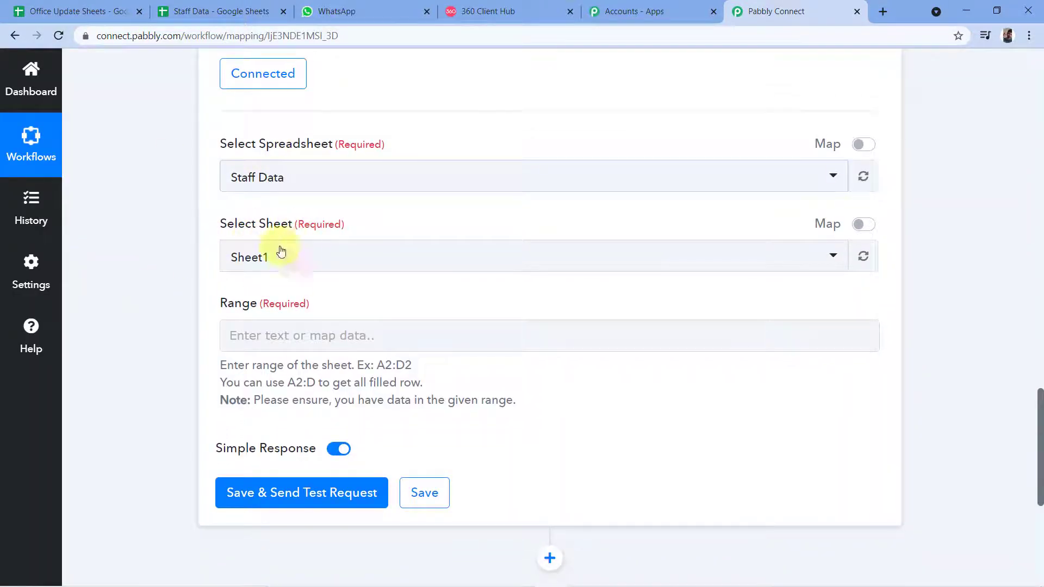
left_click(220, 10)
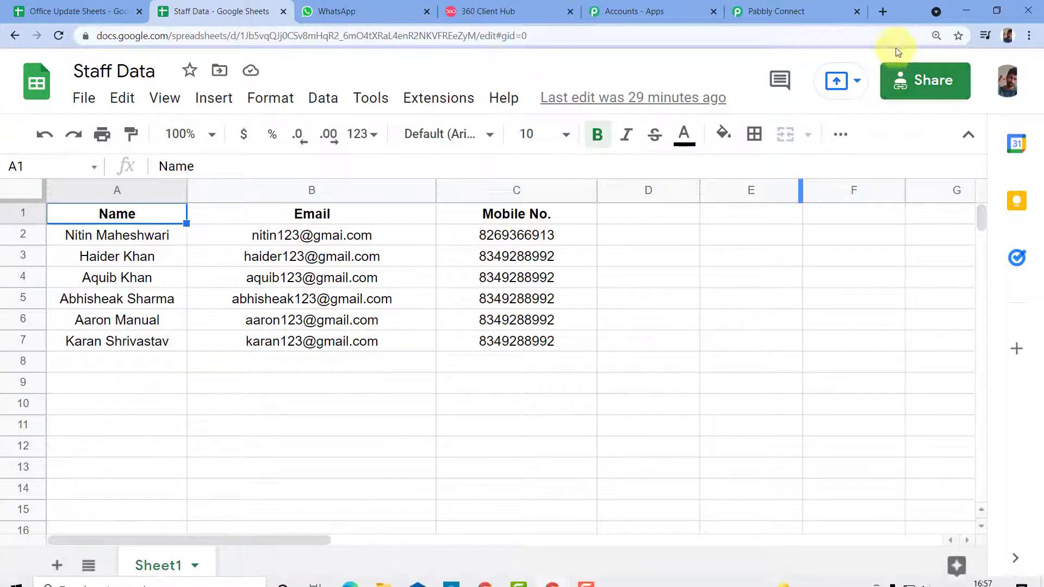
left_click(790, 11)
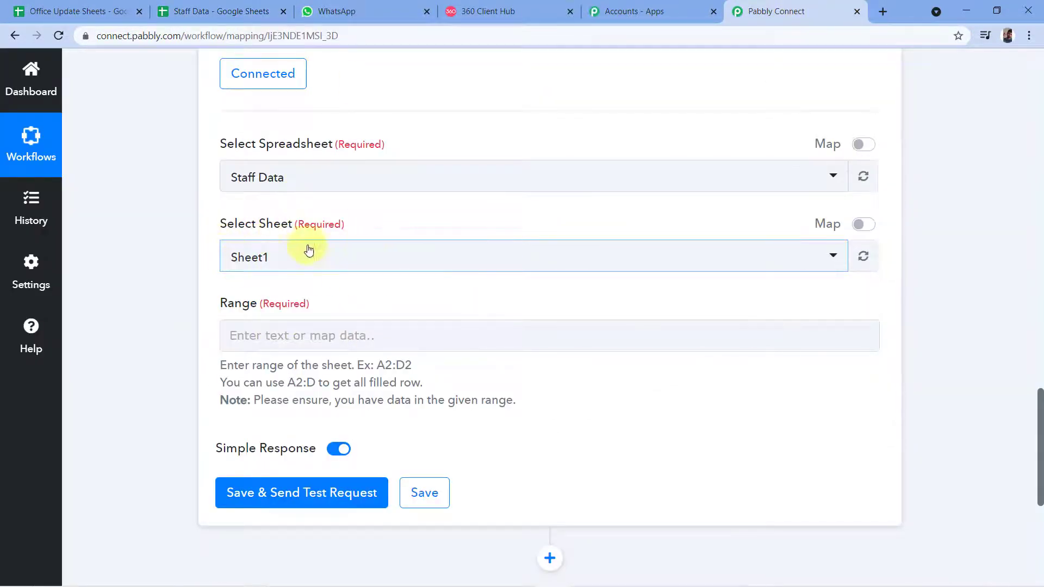
scroll(272, 265, "down", 1)
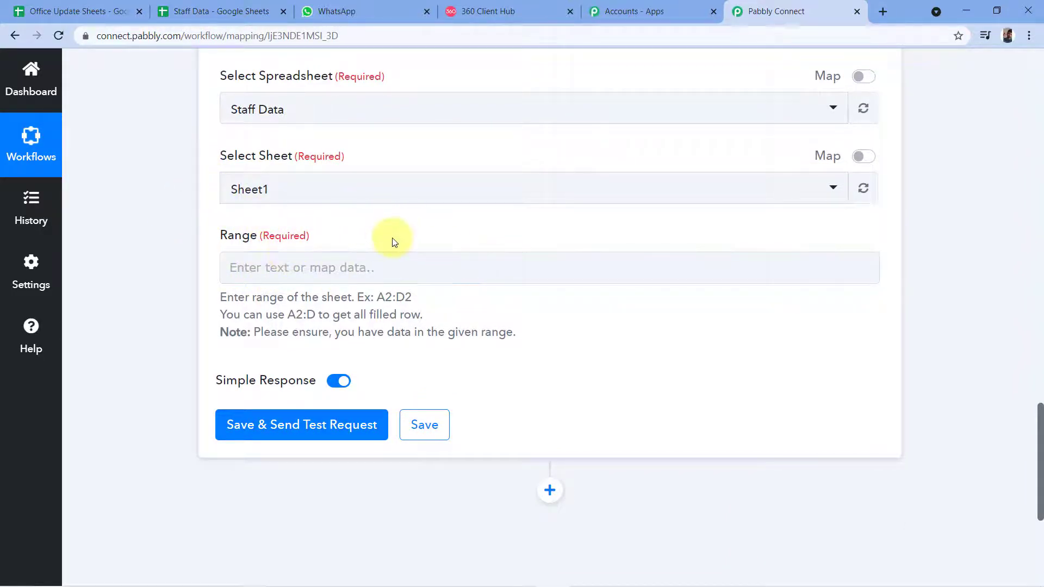
Select all staff rows without the header, A2:C7, in the Staff Data spreadsheet and copy the range reference
left_click(216, 13)
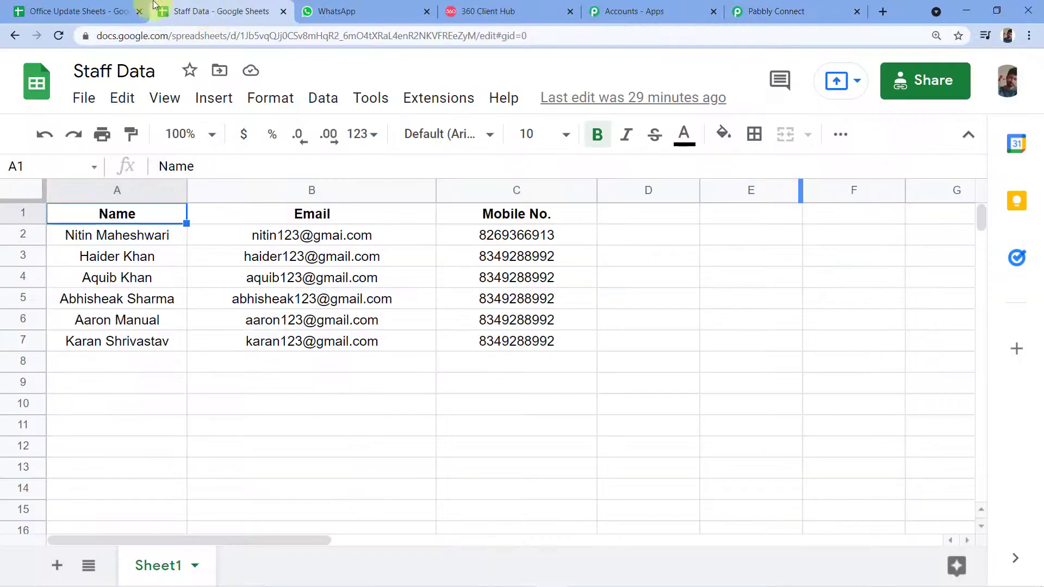
left_click(93, 231)
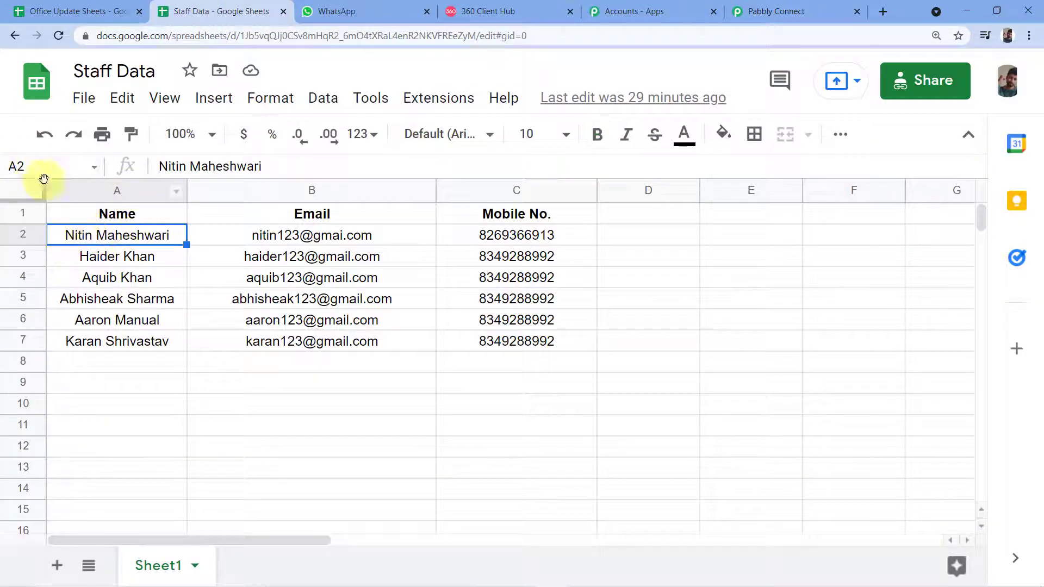
left_click(530, 341)
left_click(131, 235)
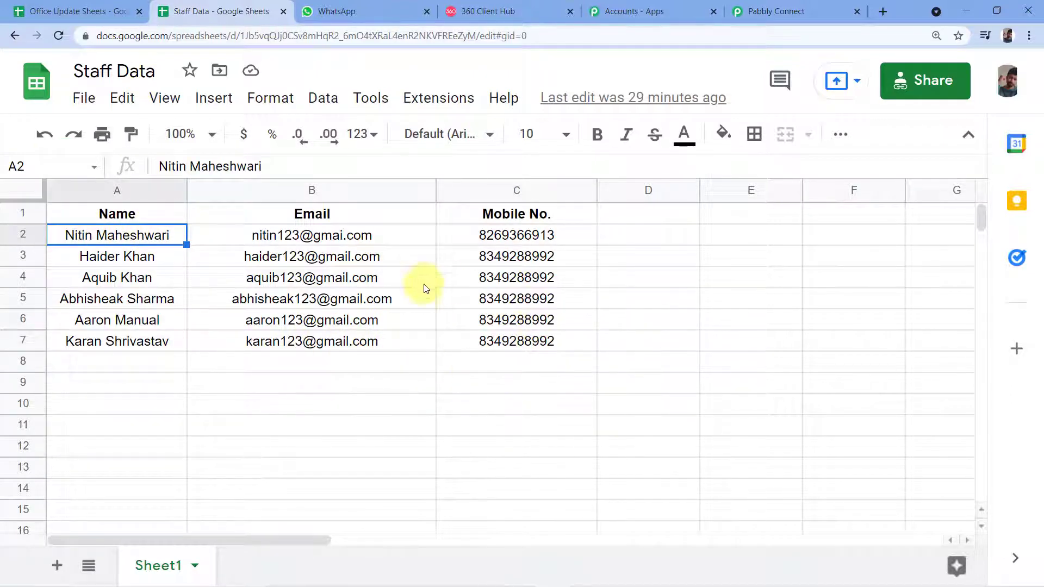
left_click_drag(66, 238, 510, 342)
left_click_drag(526, 348, 526, 347)
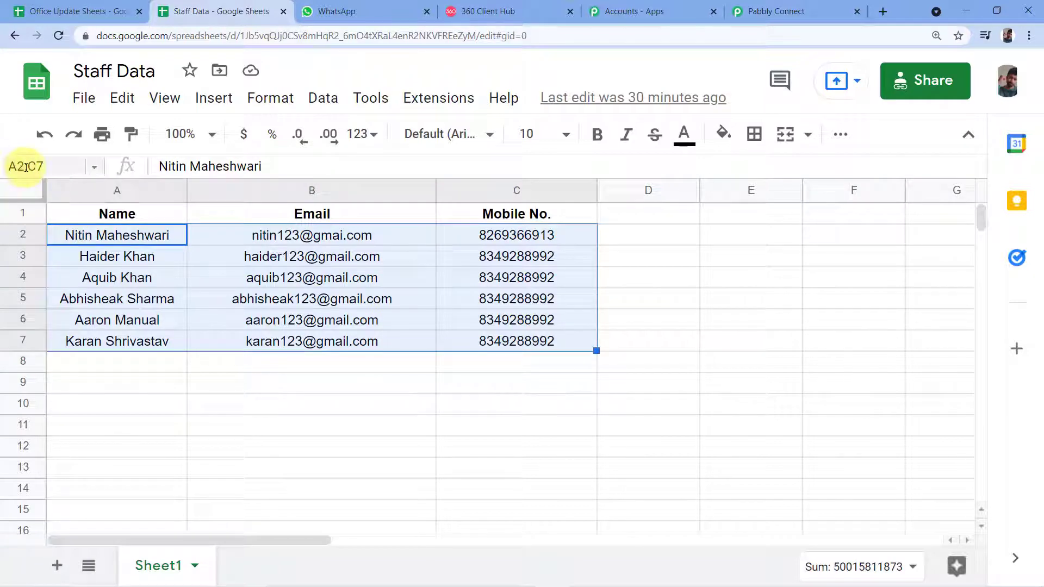
left_click_drag(47, 165, 31, 166)
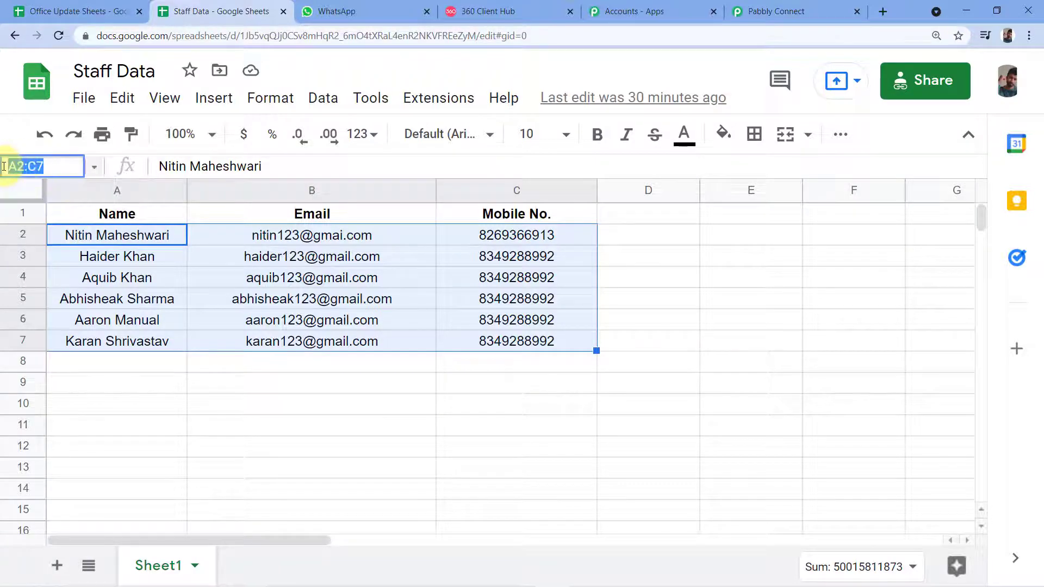
right_click(22, 167)
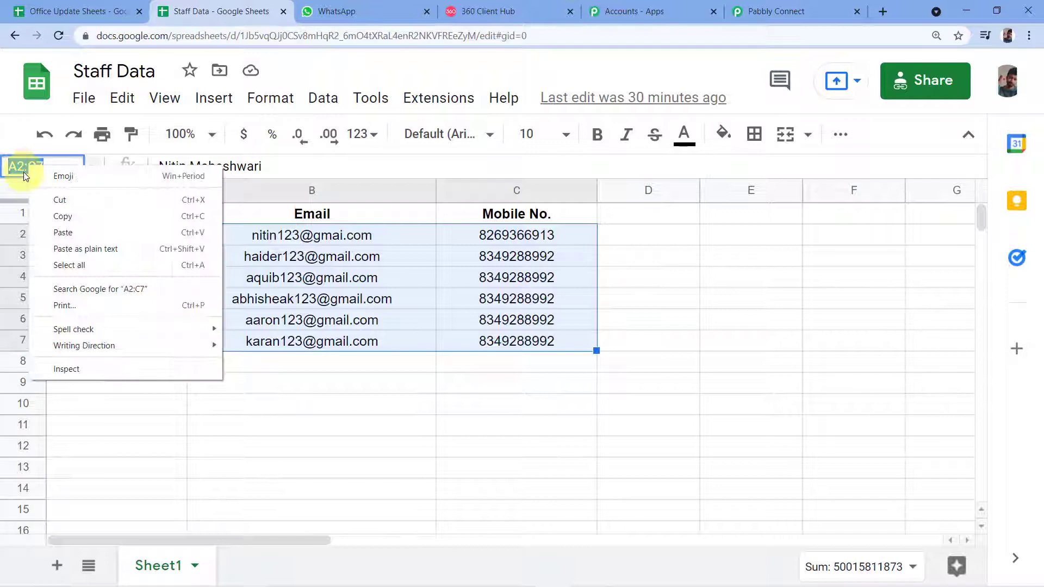
left_click(62, 216)
left_click(123, 236)
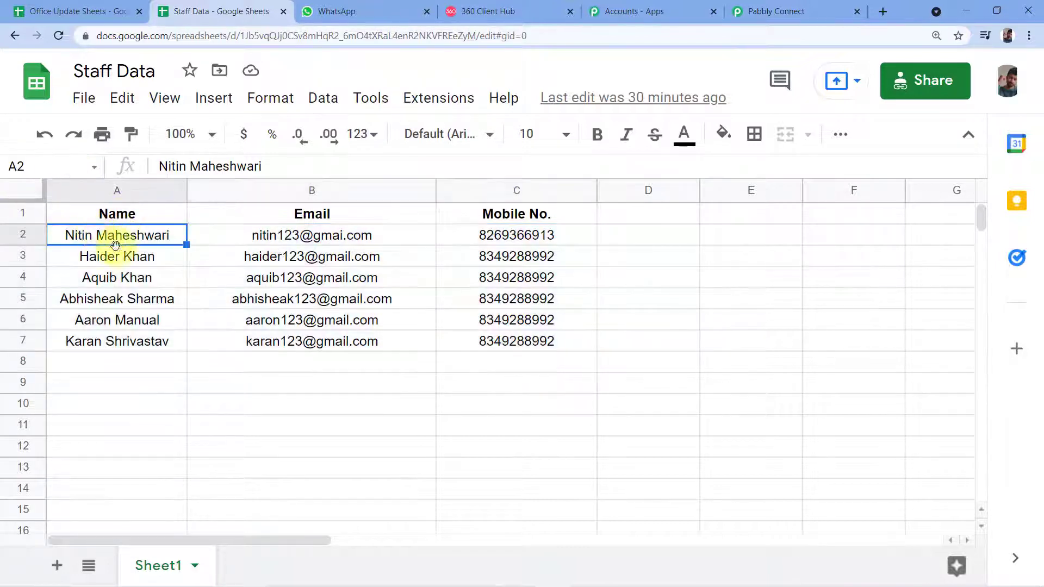
Set the Get Row(s) step's range in Pabbly Connect to A2:C, and check it against the Staff Data columns
left_click(760, 3)
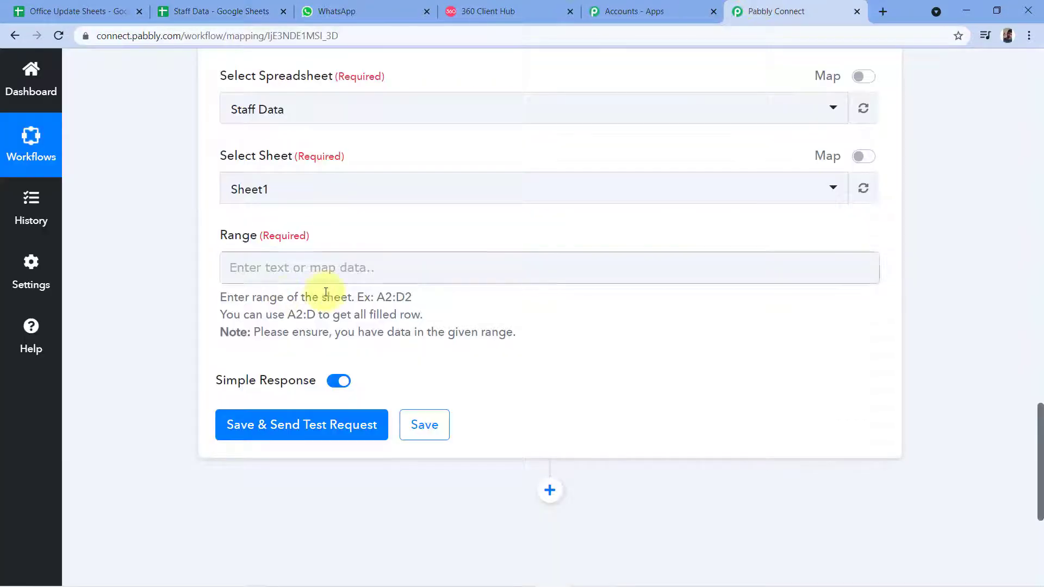
left_click(227, 266)
right_click(246, 268)
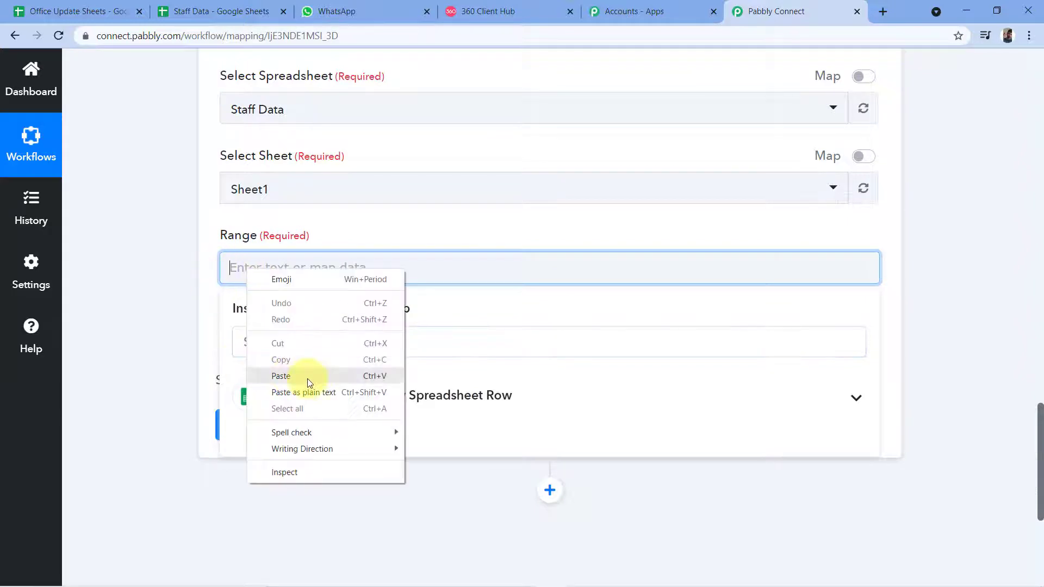
left_click(280, 375)
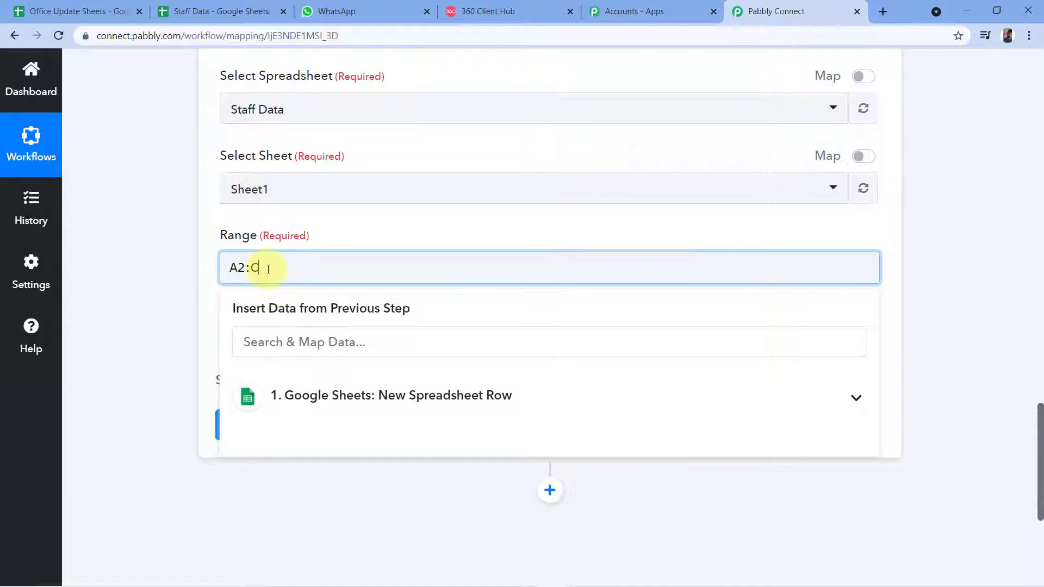
left_click(229, 8)
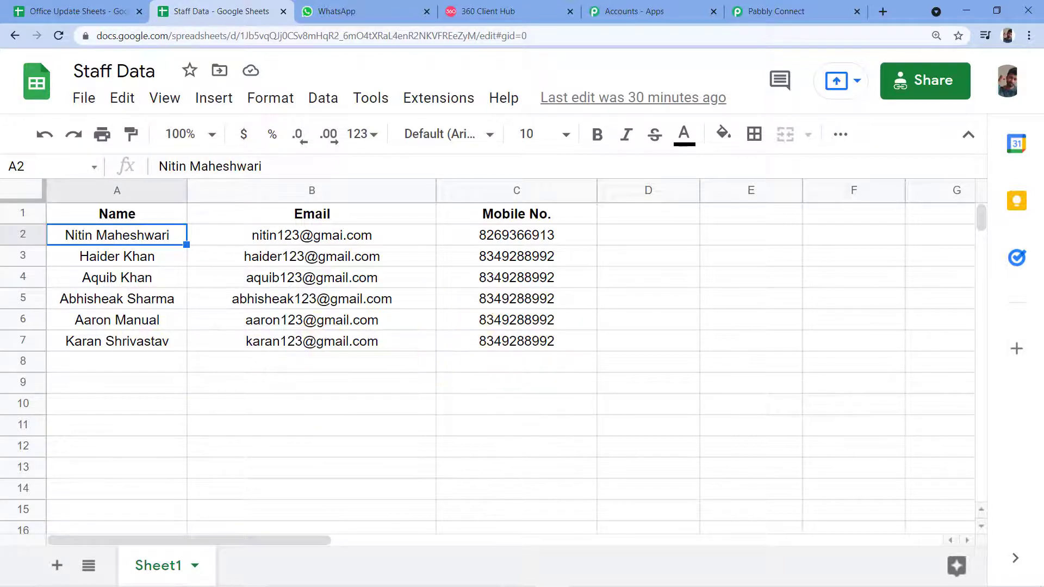
left_click(828, 6)
left_click(326, 221)
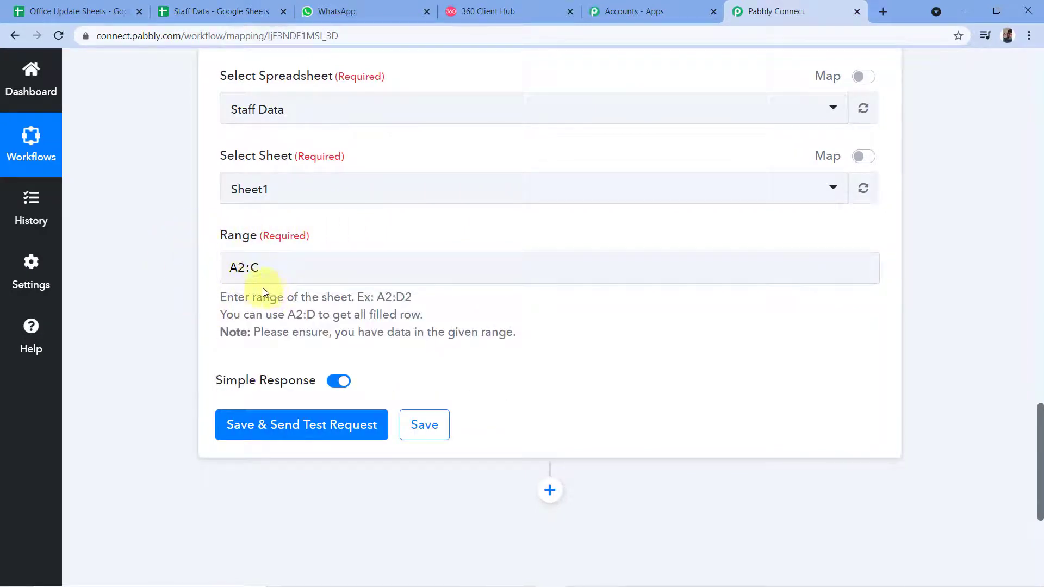
Save the Get Row(s) step, send a test request, and review the staff rows in the response
scroll(262, 292, "down", 1)
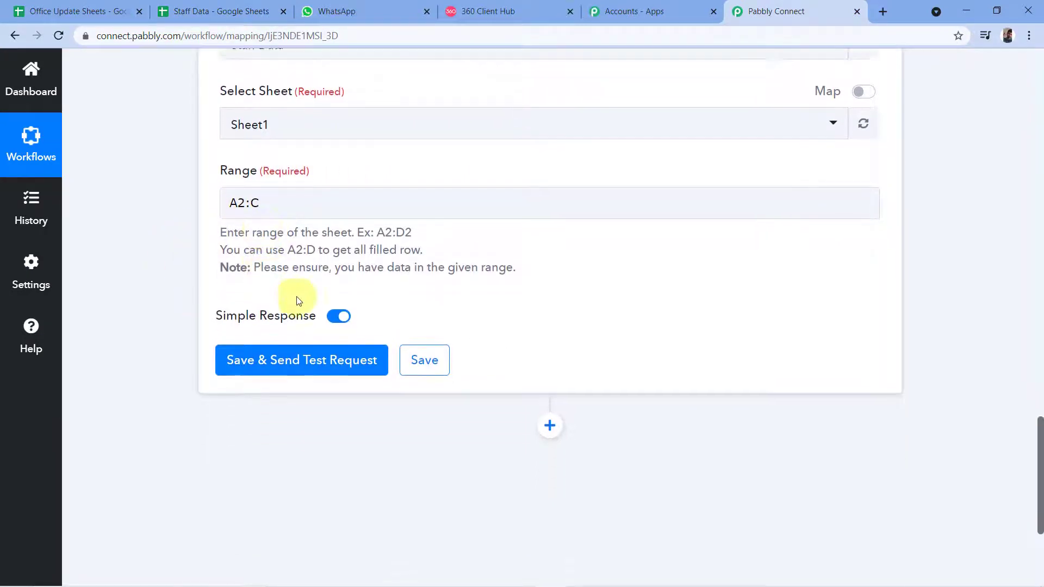
left_click(276, 358)
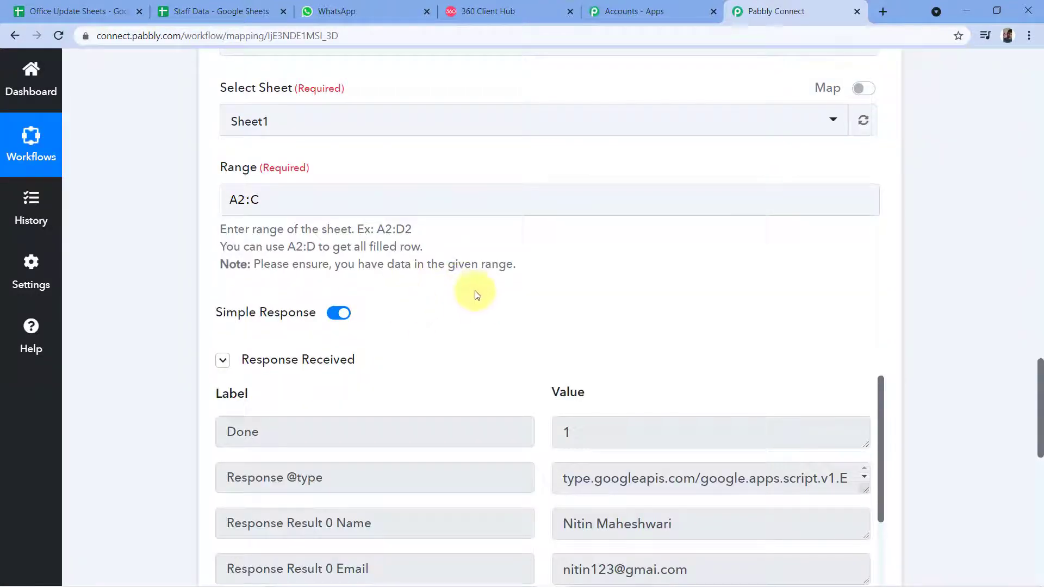
scroll(476, 295, "down", 2)
scroll(451, 214, "down", 1)
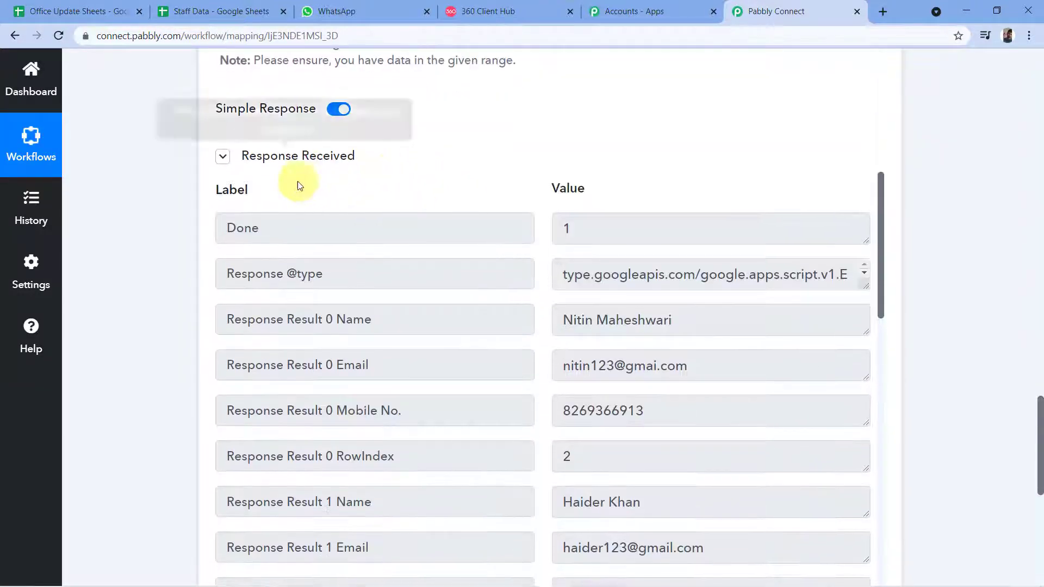
Examine all staff names, emails and mobile numbers in the Get Row(s) response and compare them with the Staff Data spreadsheet
scroll(566, 181, "down", 4)
scroll(552, 210, "down", 9)
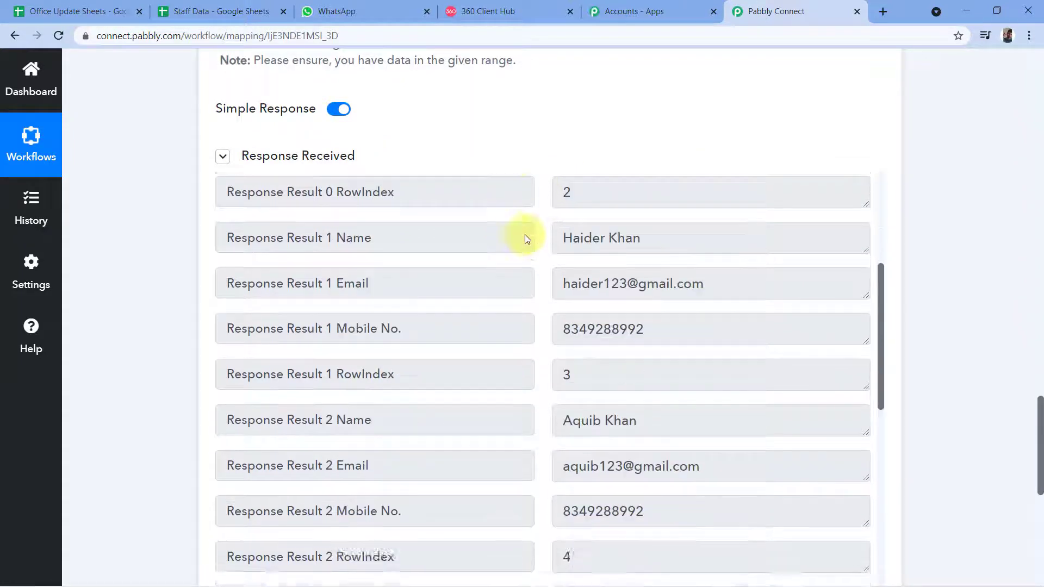
scroll(507, 233, "down", 1)
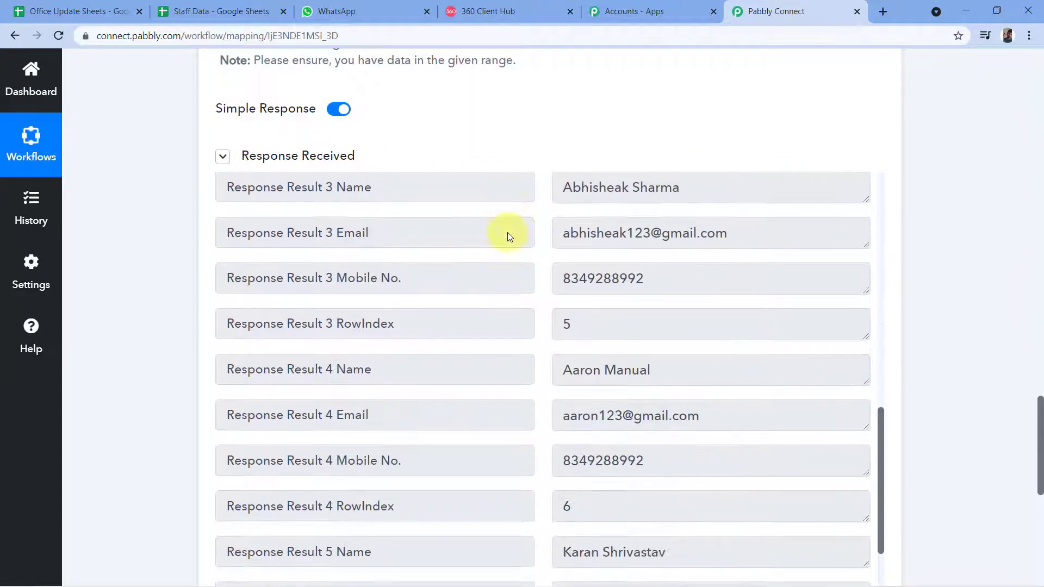
scroll(507, 233, "up", 7)
scroll(508, 232, "up", 5)
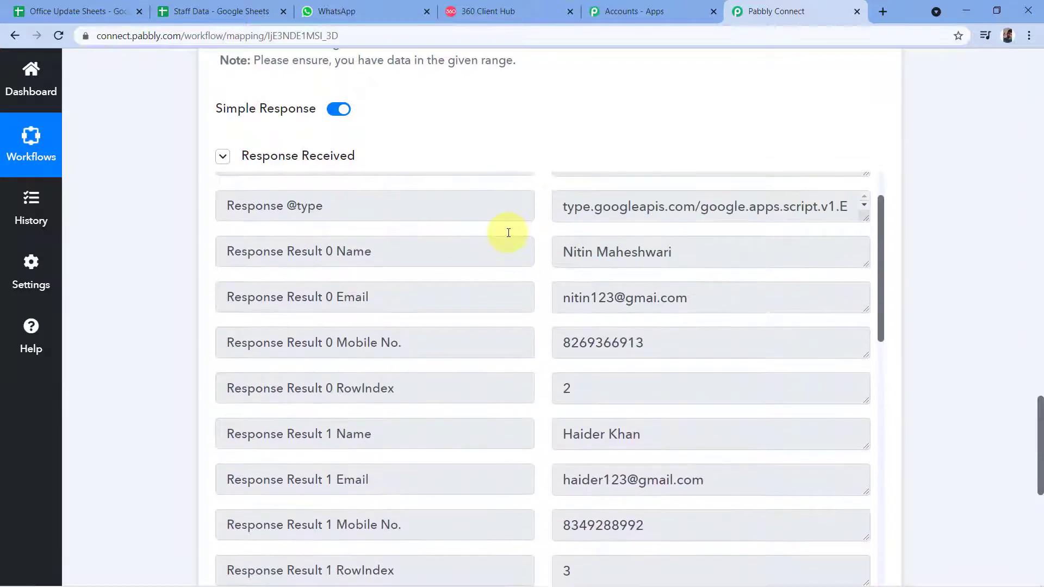
scroll(462, 305, "down", 3)
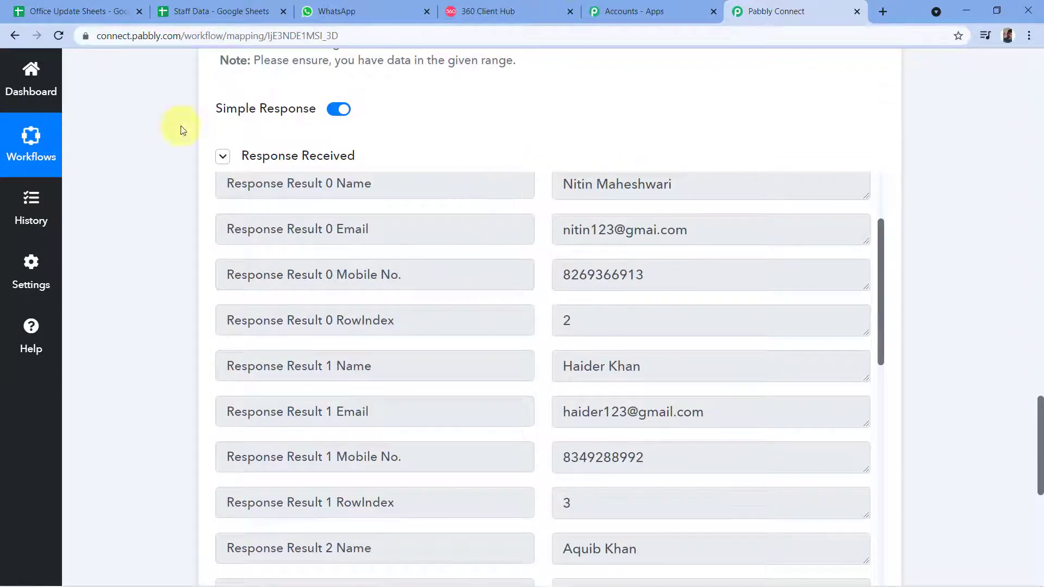
left_click(164, 12)
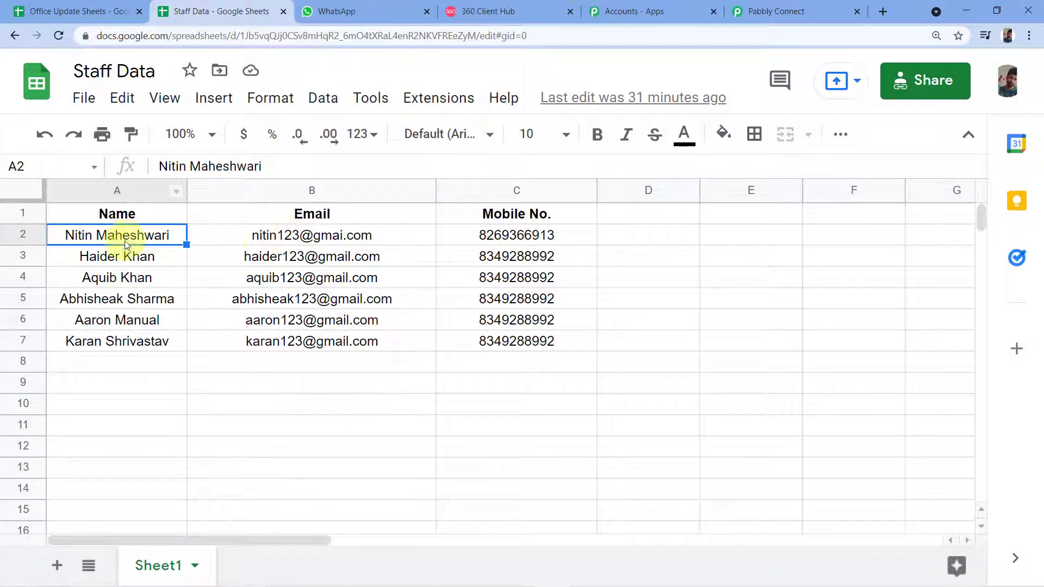
Back in Pabbly Connect, turn off Simple Response for the Get Row(s) step, then save it and resend the test request
left_click(791, 11)
scroll(490, 243, "up", 1)
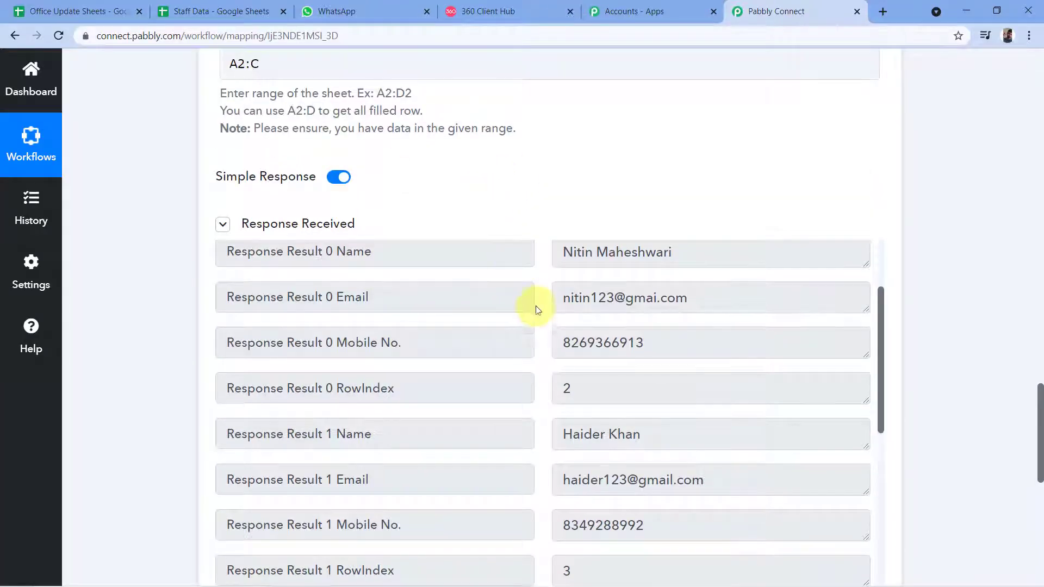
scroll(536, 306, "up", 1)
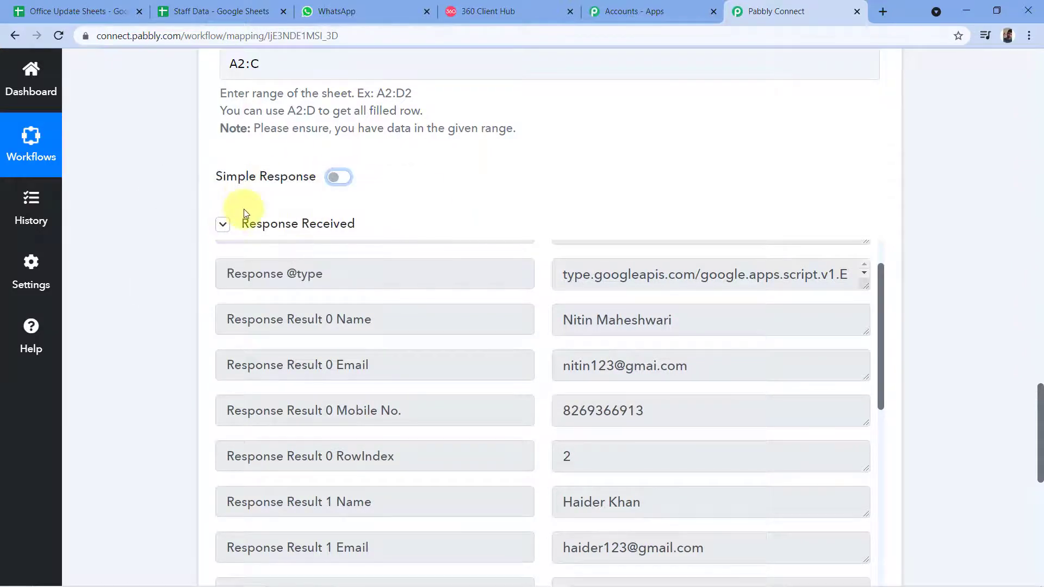
left_click(224, 222)
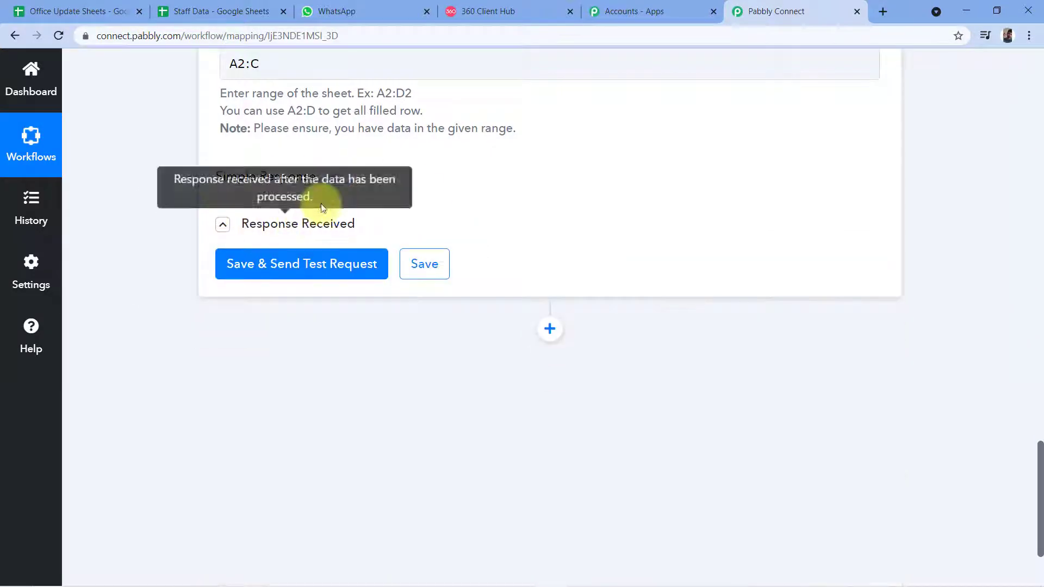
left_click(271, 275)
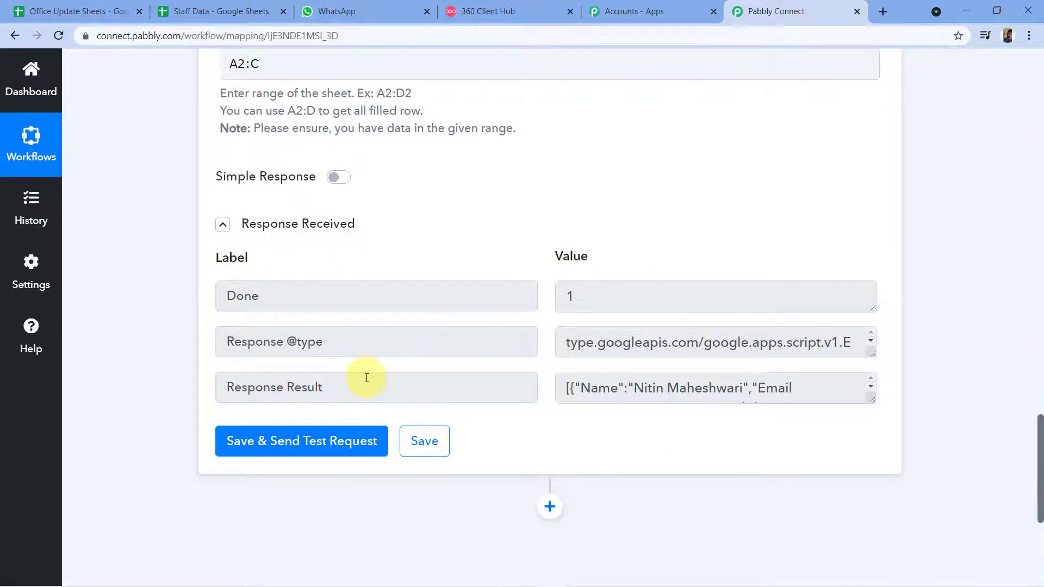
Enlarge the Response Result value and examine how the staff rows are grouped in a single array
scroll(314, 329, "down", 1)
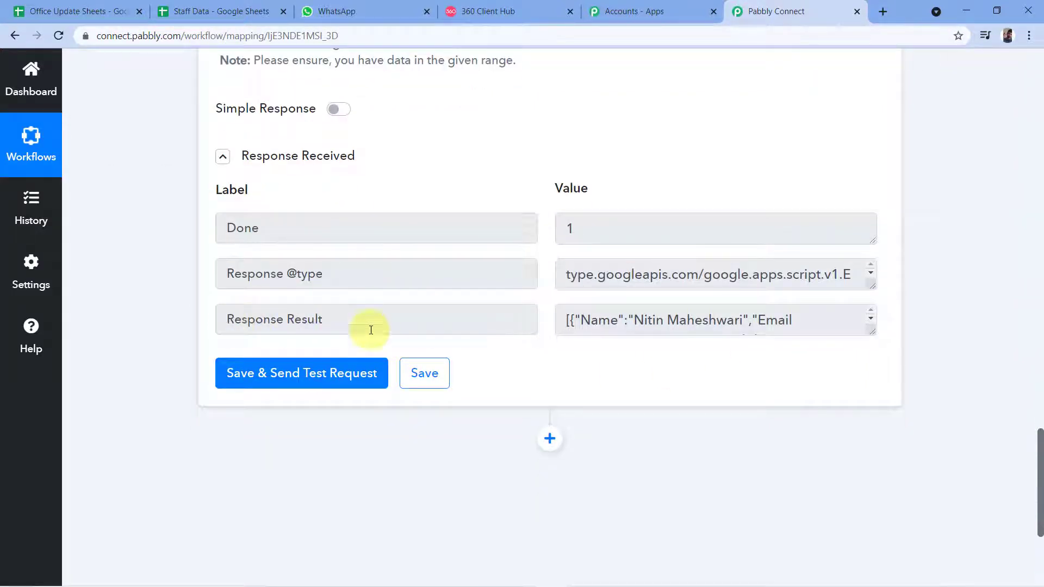
left_click_drag(873, 330, 892, 527)
scroll(658, 324, "down", 1)
scroll(658, 325, "down", 2)
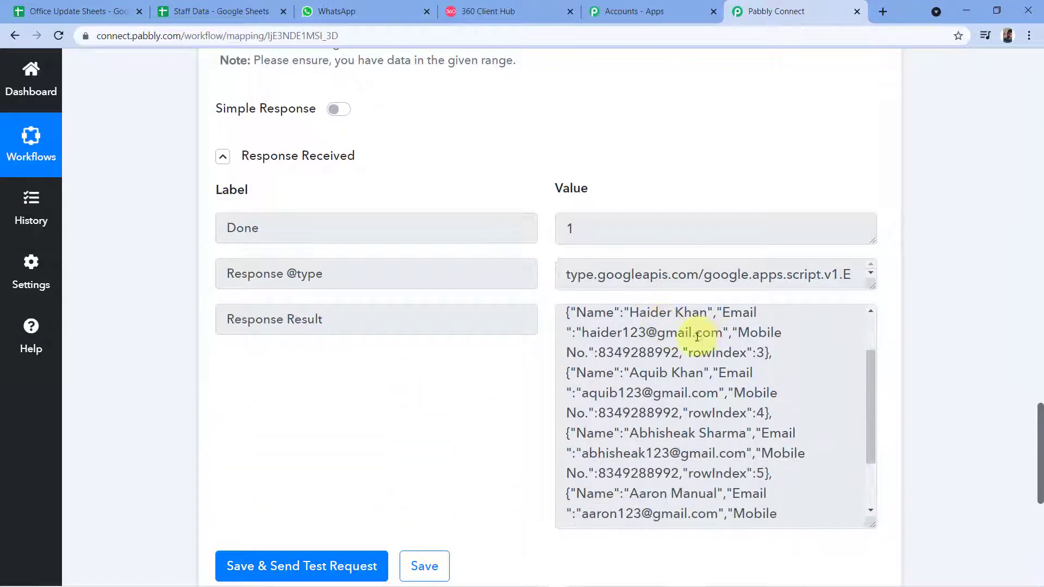
scroll(690, 351, "up", 3)
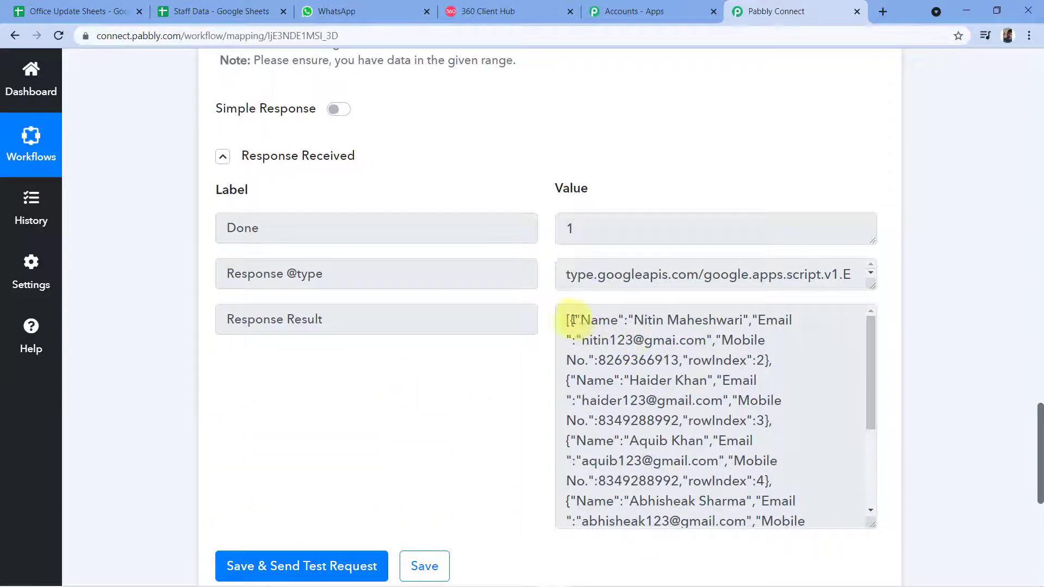
left_click_drag(565, 320, 768, 448)
left_click(728, 378)
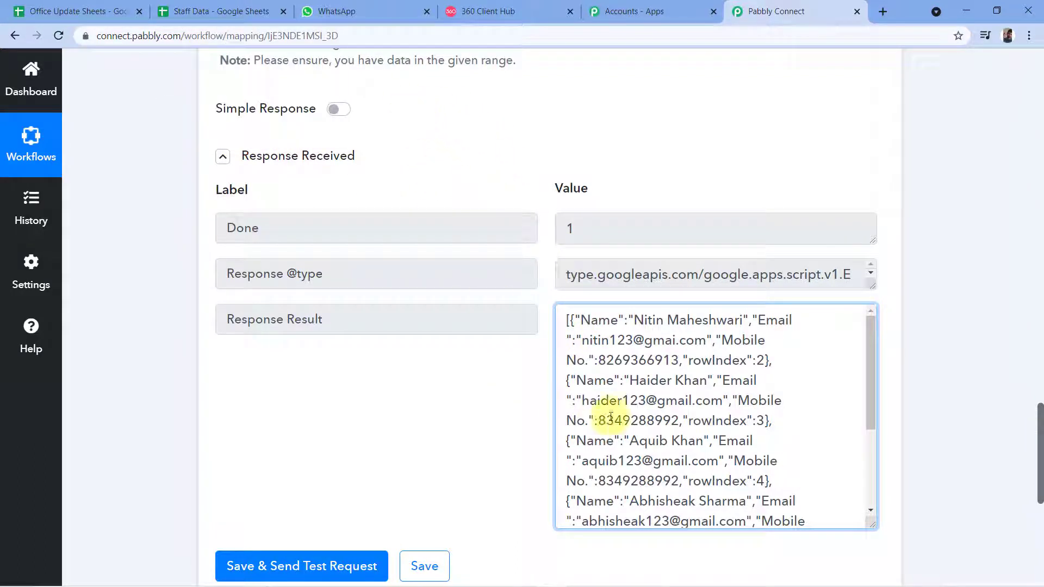
left_click_drag(566, 320, 754, 501)
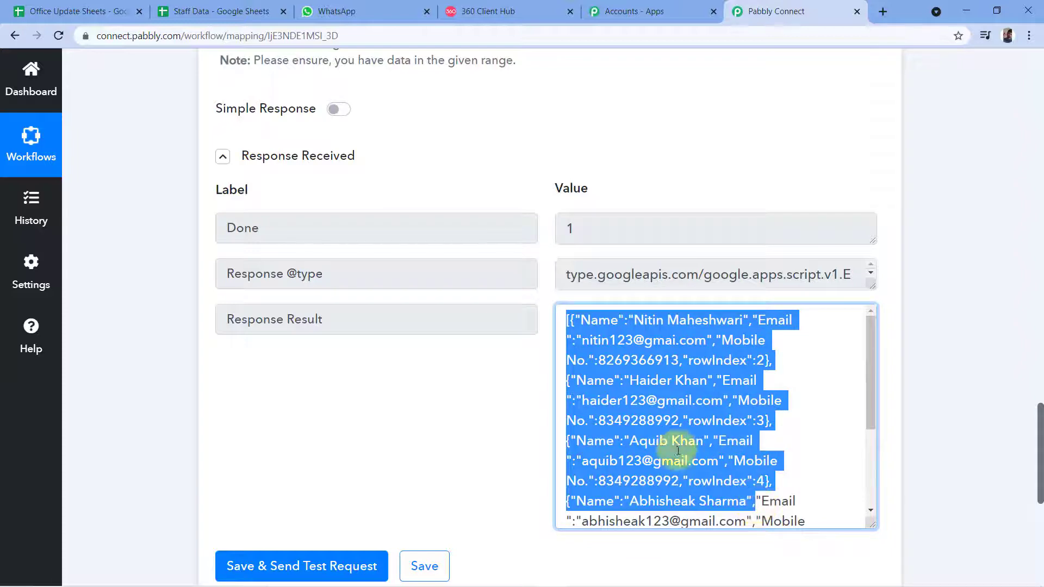
scroll(513, 324, "down", 3)
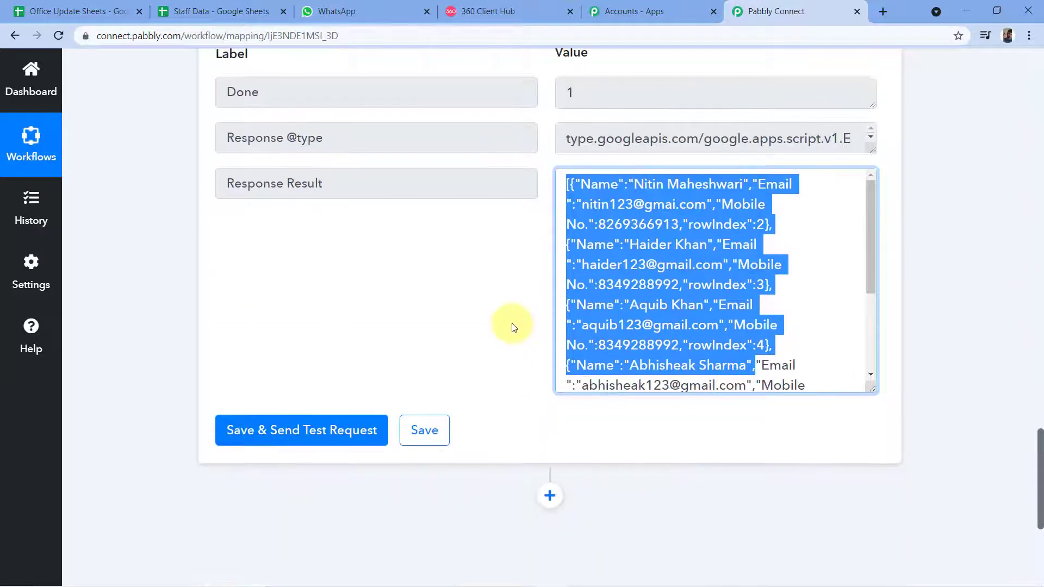
left_click(496, 335)
Add an Iterator by Pabbly action below Get Row(s) and check its array, 2. Response Result [], against the Get Row(s) response
scroll(522, 326, "down", 2)
scroll(541, 316, "down", 1)
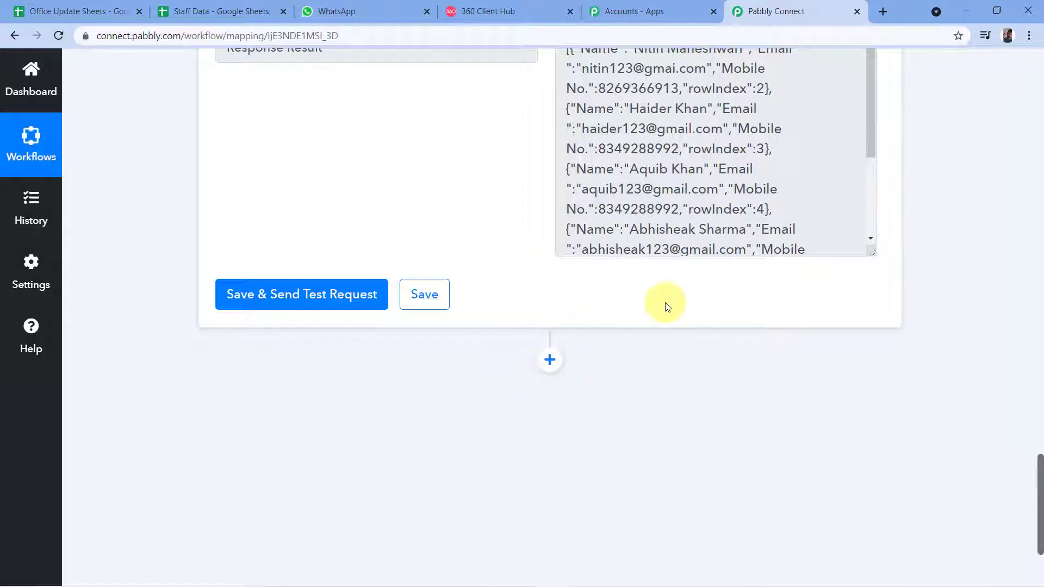
scroll(628, 301, "down", 2)
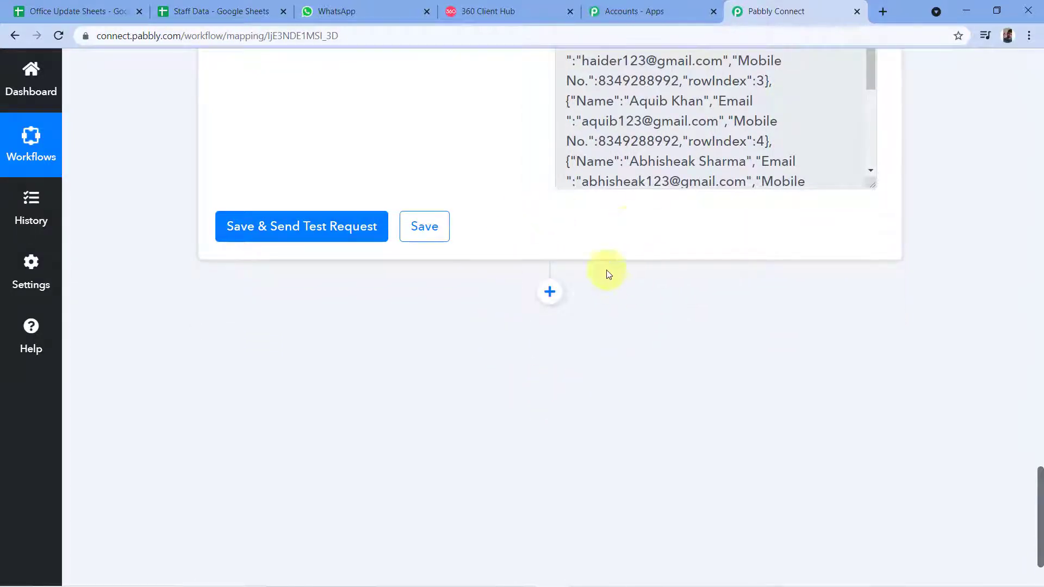
left_click(549, 292)
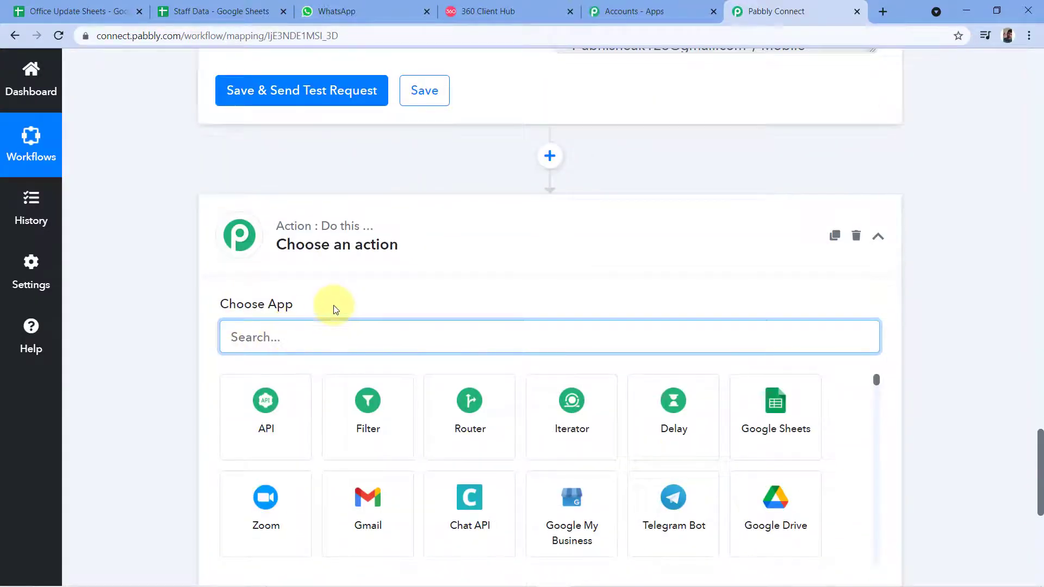
type("Ite")
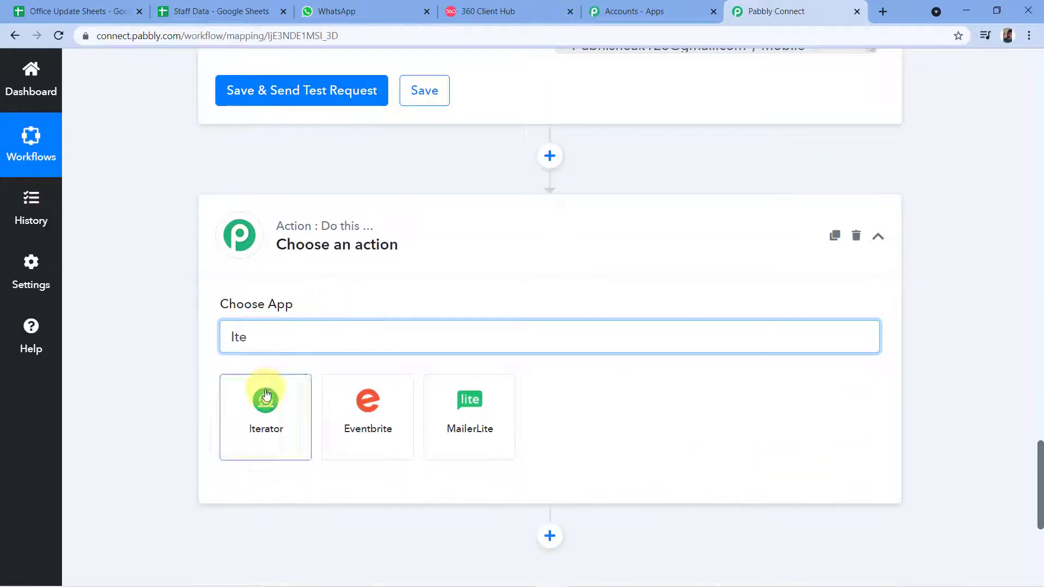
left_click(264, 398)
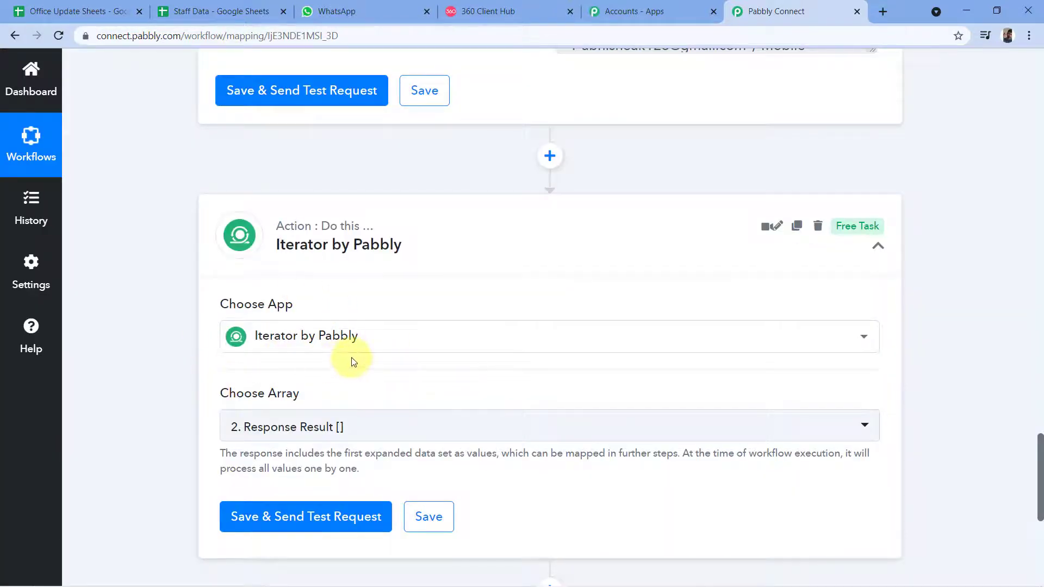
scroll(353, 361, "down", 1)
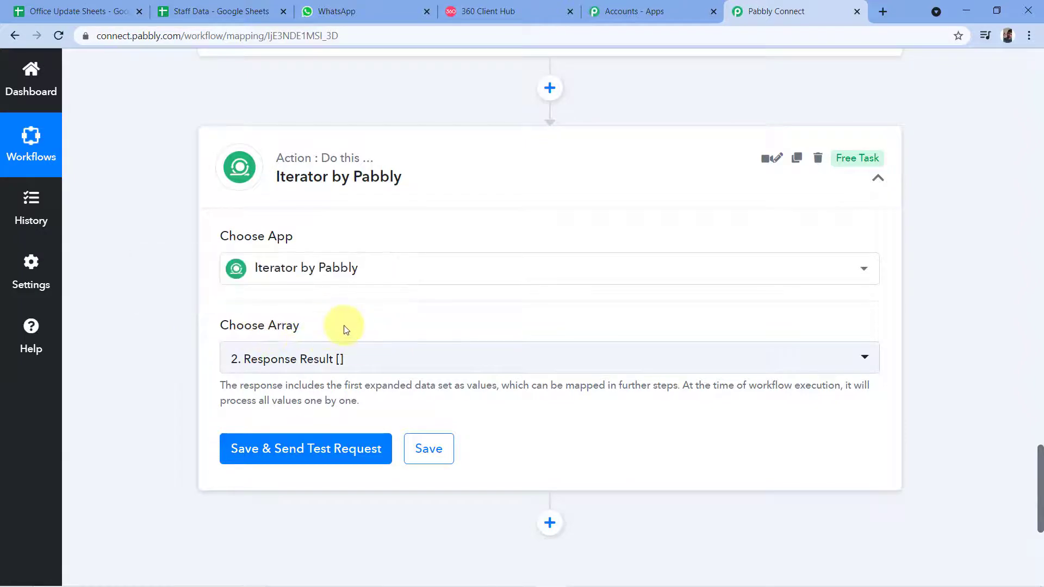
scroll(342, 328, "down", 1)
scroll(315, 326, "up", 7)
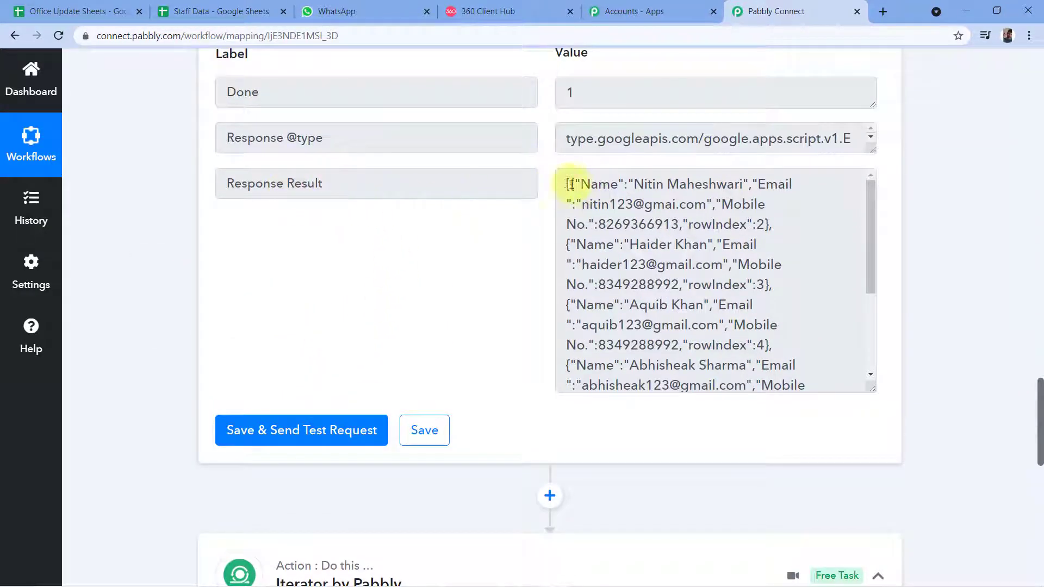
scroll(456, 274, "down", 6)
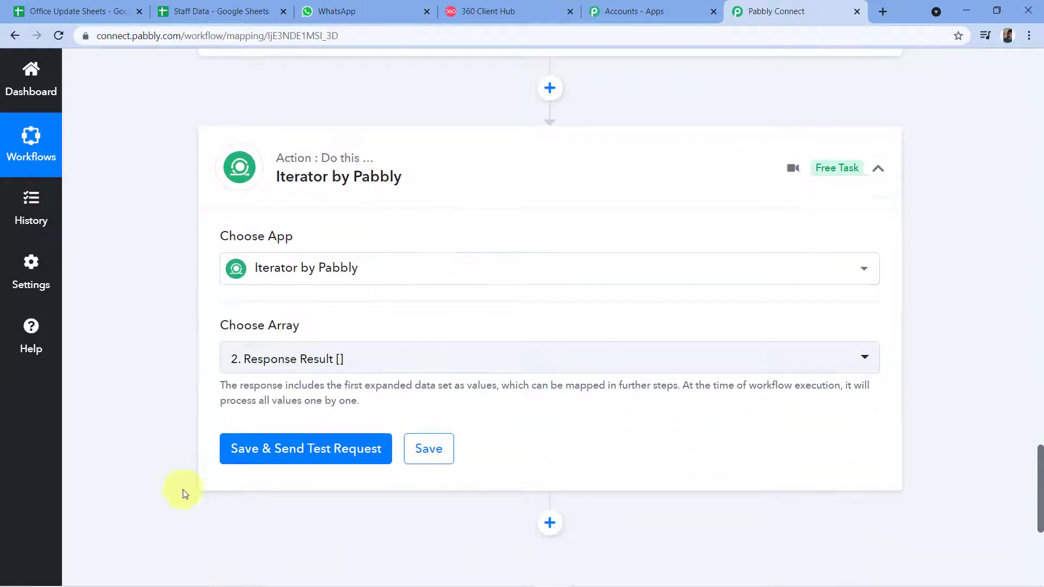
Save the Iterator step, send a test request, and review the returned name, email and mobile number
left_click(256, 461)
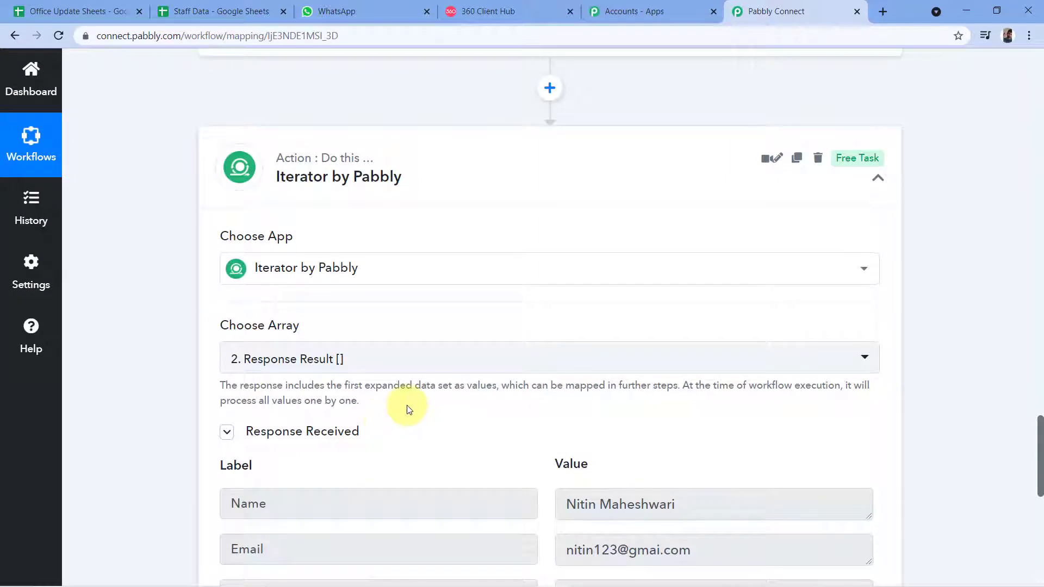
scroll(435, 414, "down", 1)
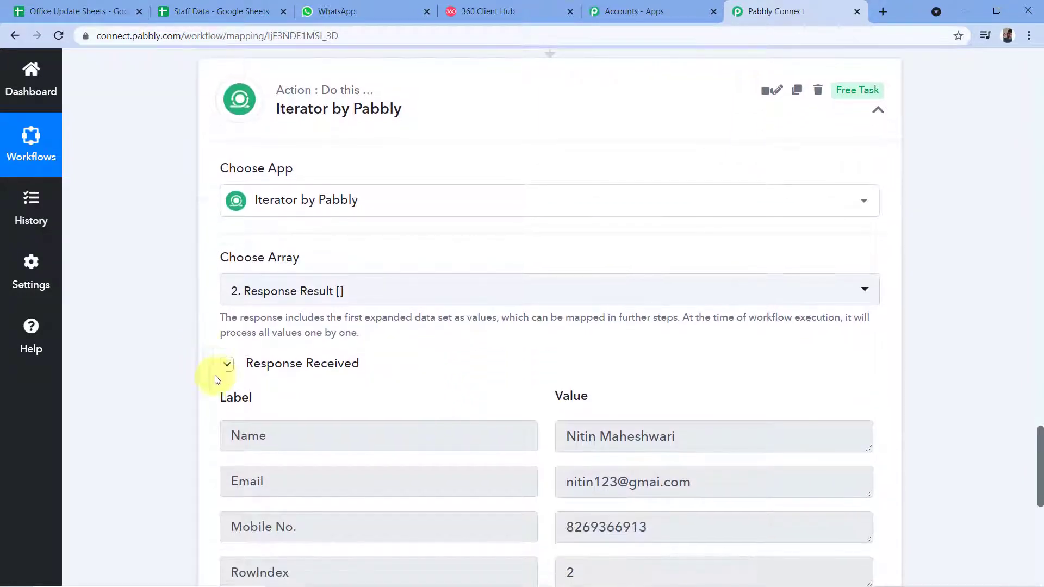
scroll(380, 365, "down", 2)
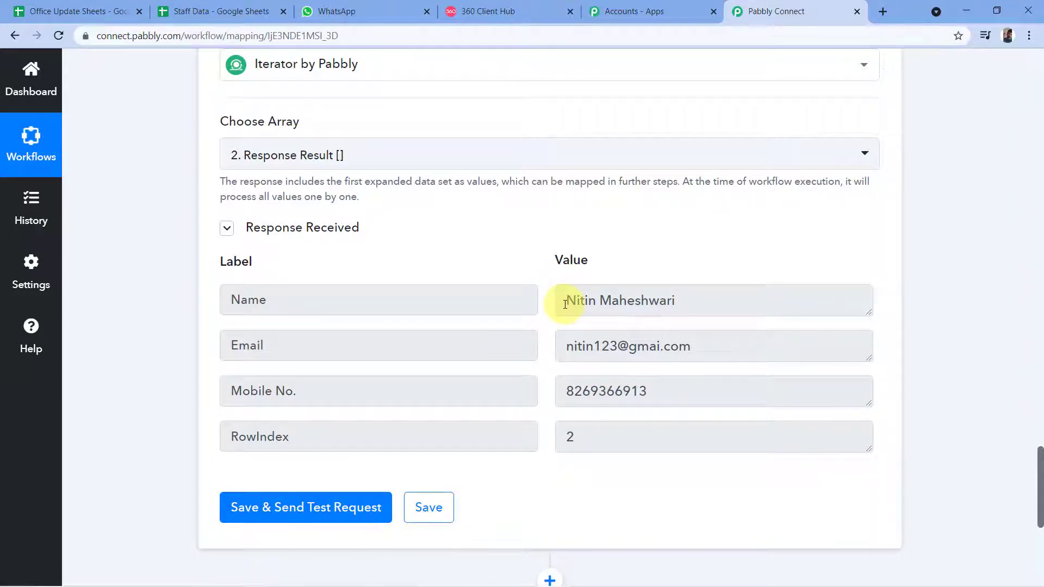
left_click_drag(566, 304, 689, 306)
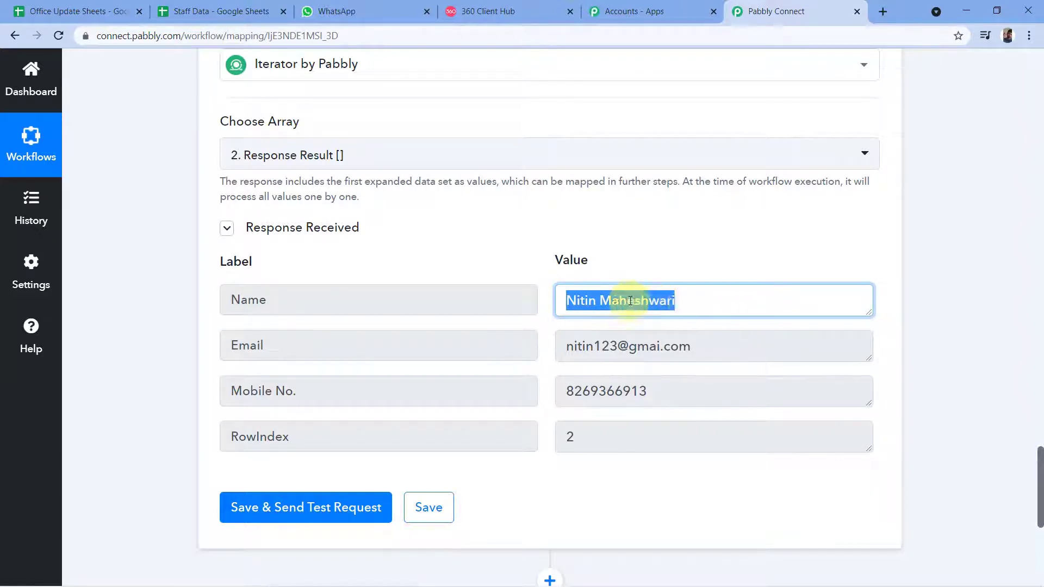
left_click_drag(560, 341, 693, 345)
left_click(598, 346)
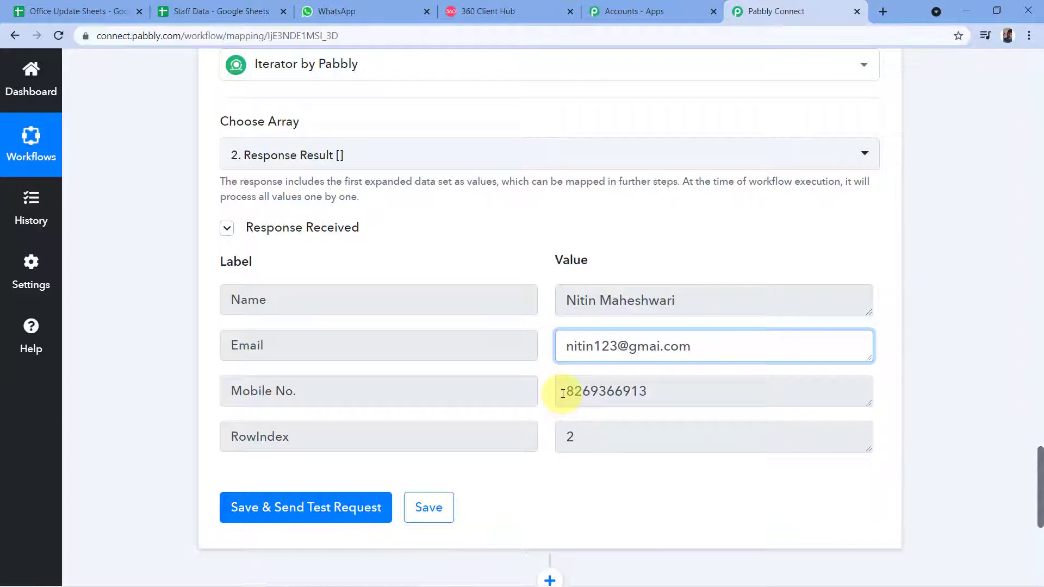
left_click_drag(563, 394, 612, 393)
left_click(669, 393)
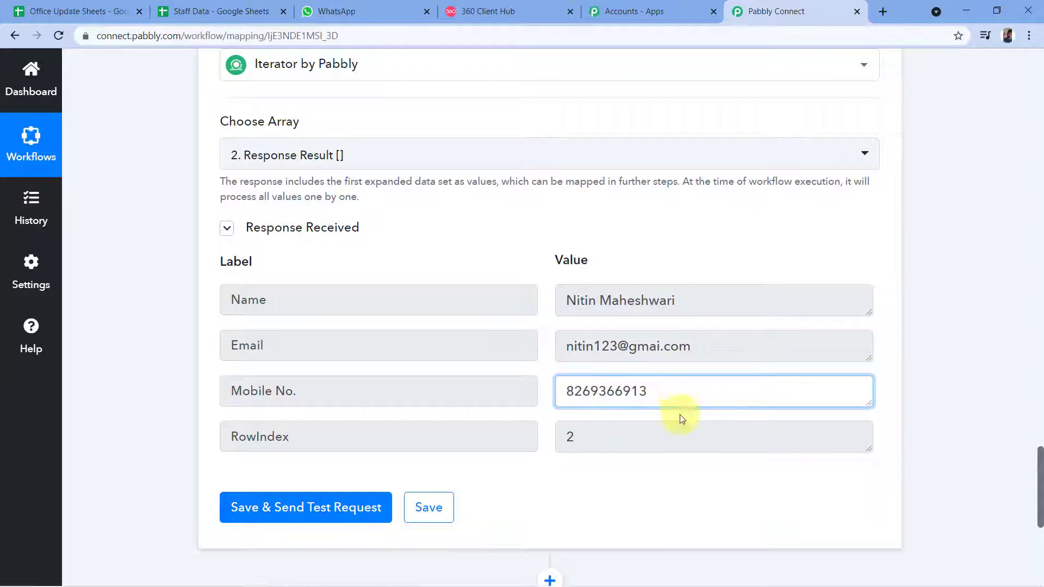
Compare the Iterator's output with the Staff Data rows and with the full Response Result array of the Get Row(s) step
left_click(236, 10)
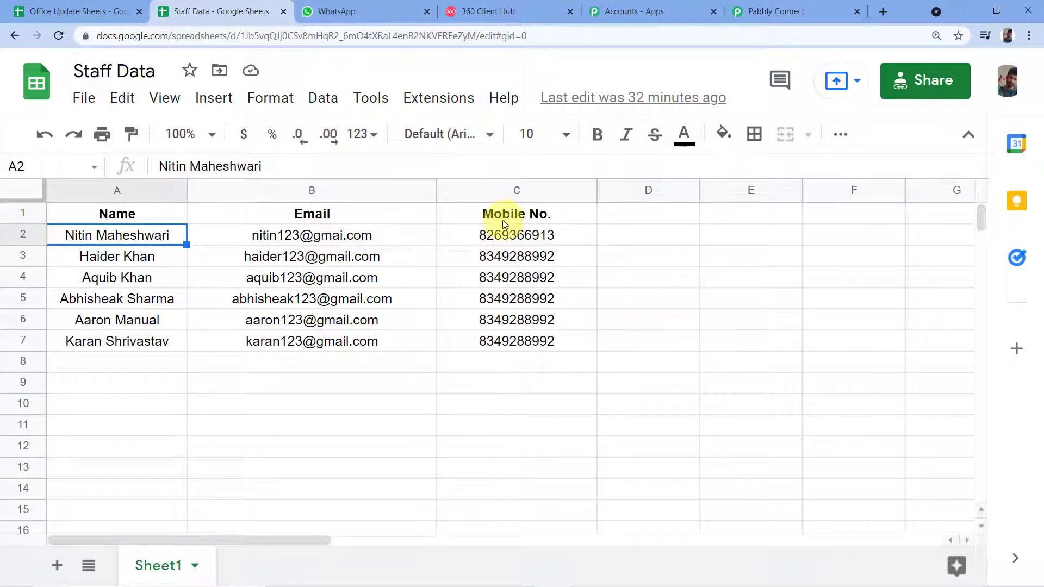
left_click(764, 11)
scroll(449, 229, "up", 10)
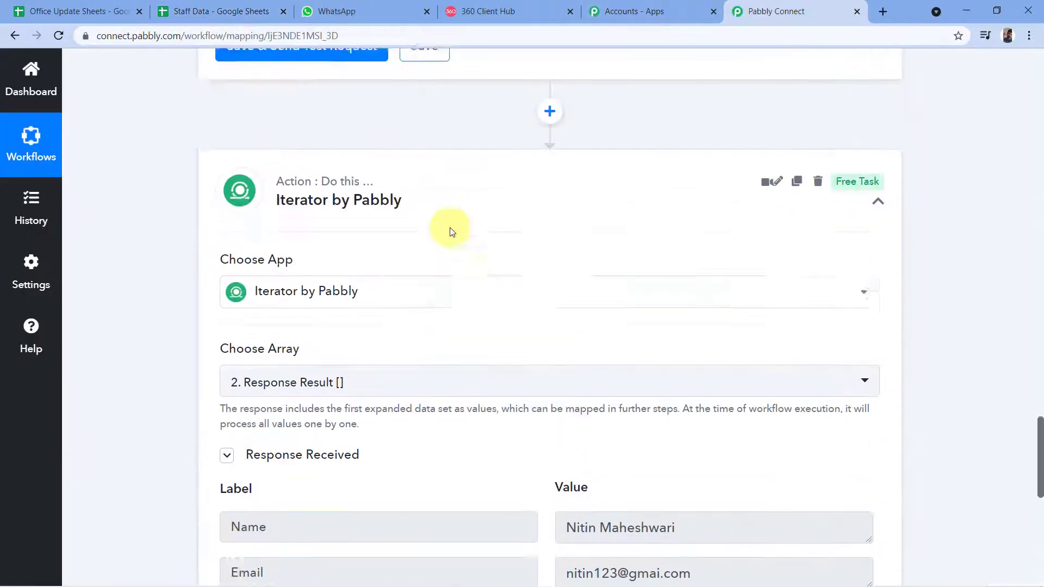
scroll(455, 235, "up", 4)
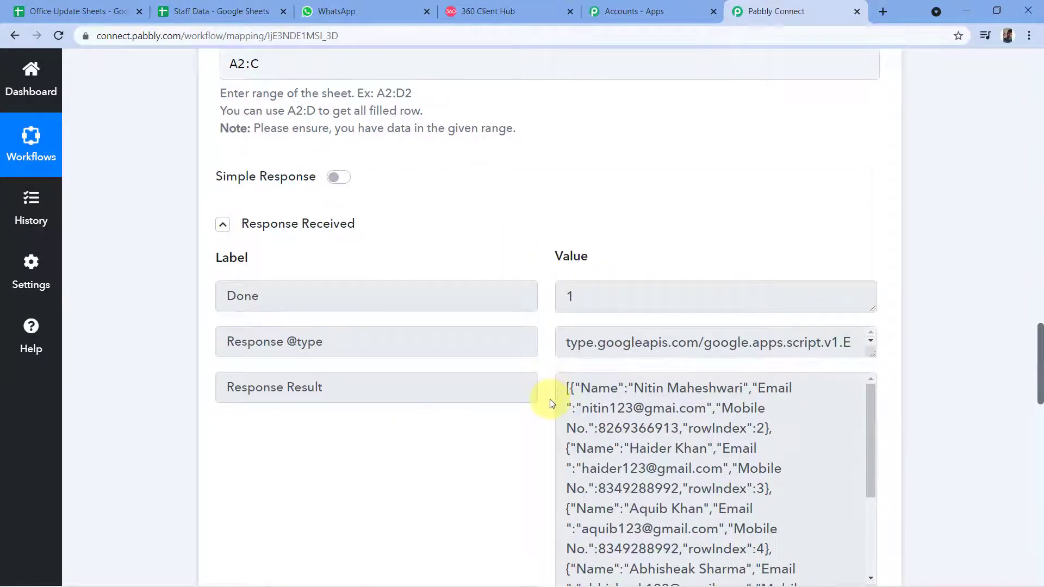
scroll(550, 399, "down", 1)
scroll(560, 339, "down", 4)
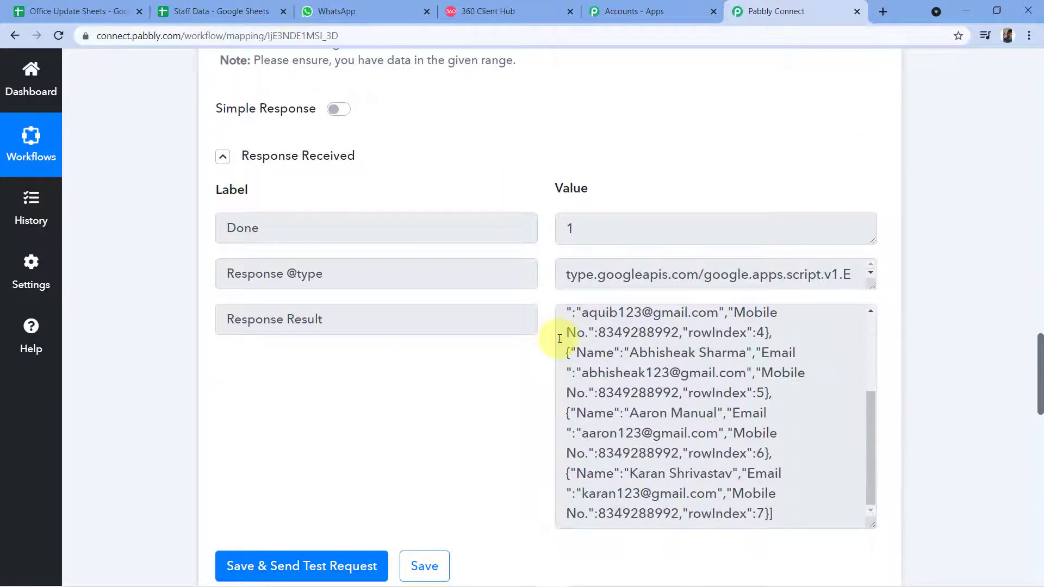
scroll(559, 339, "up", 5)
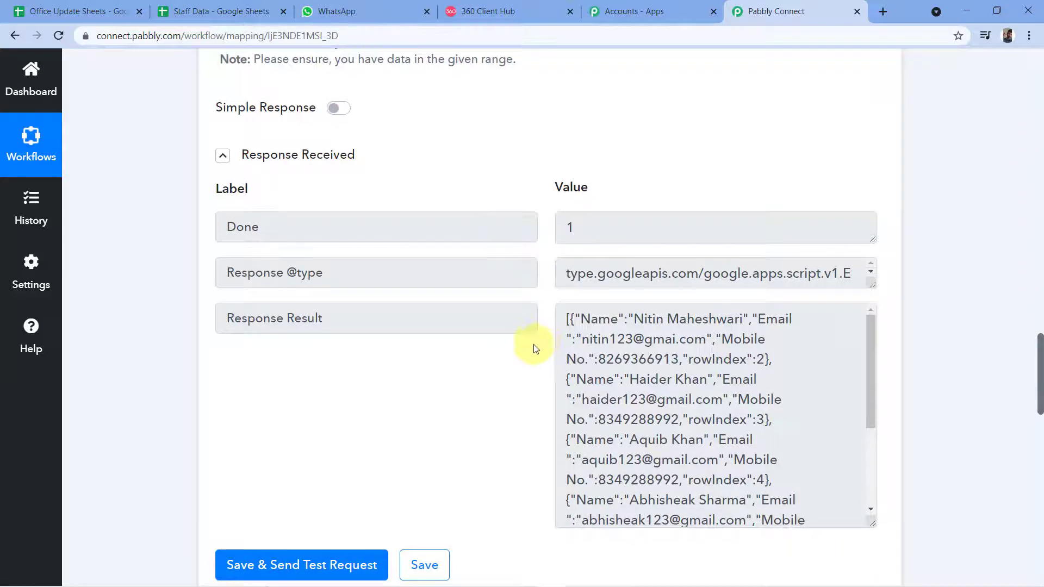
scroll(533, 344, "down", 9)
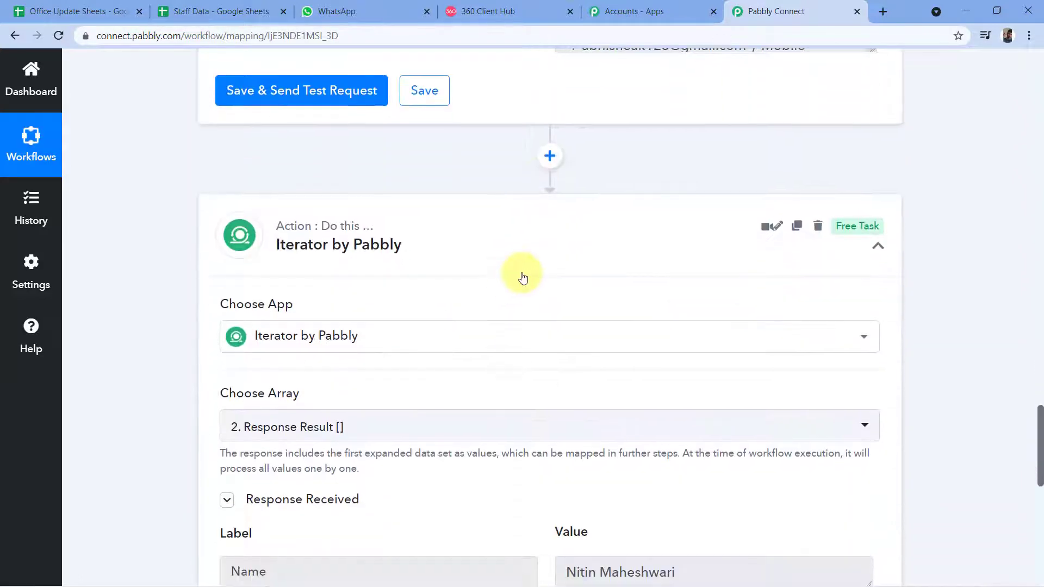
Collapse the Iterator by Pabbly, Get Row(s) and New Spreadsheet Row steps to get an overview of the workflow
scroll(523, 278, "down", 5)
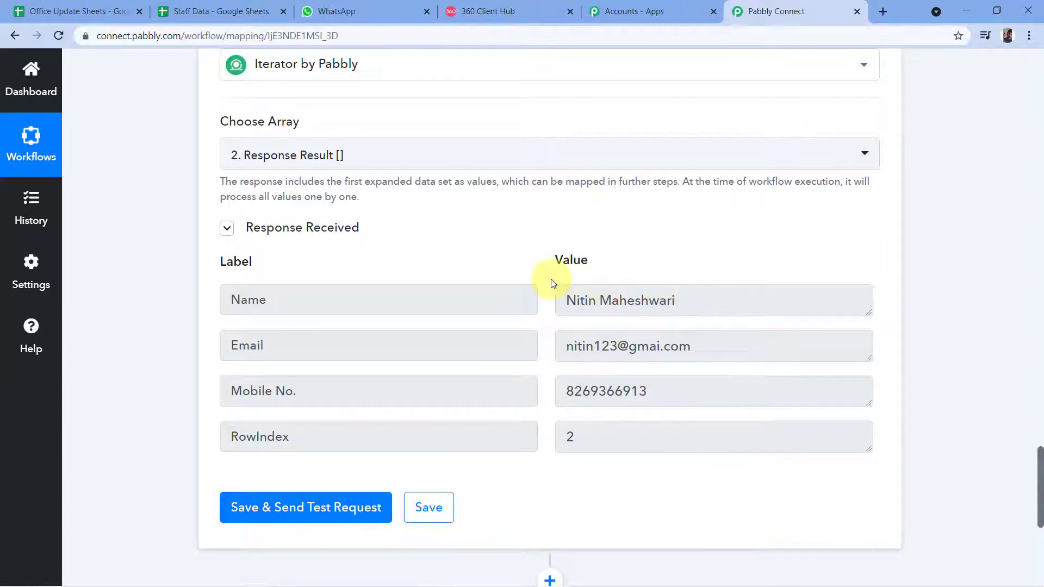
scroll(552, 283, "up", 5)
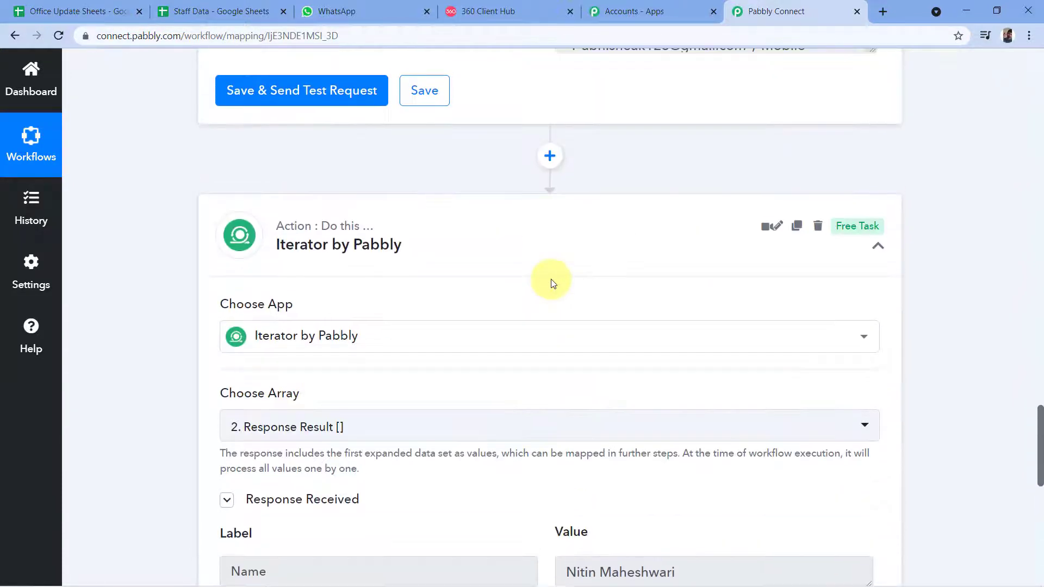
left_click(675, 247)
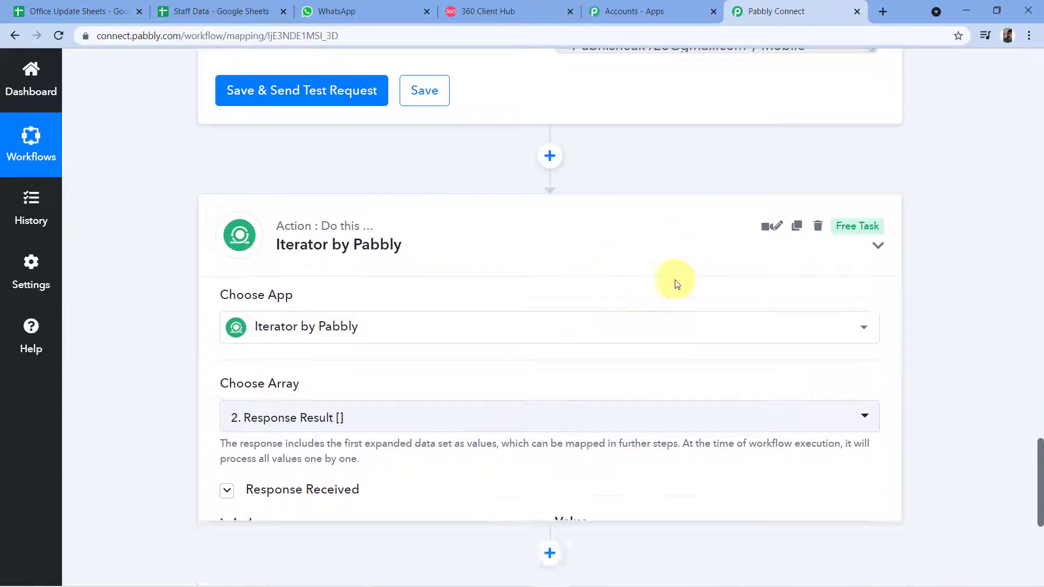
scroll(673, 282, "up", 15)
scroll(670, 200, "up", 5)
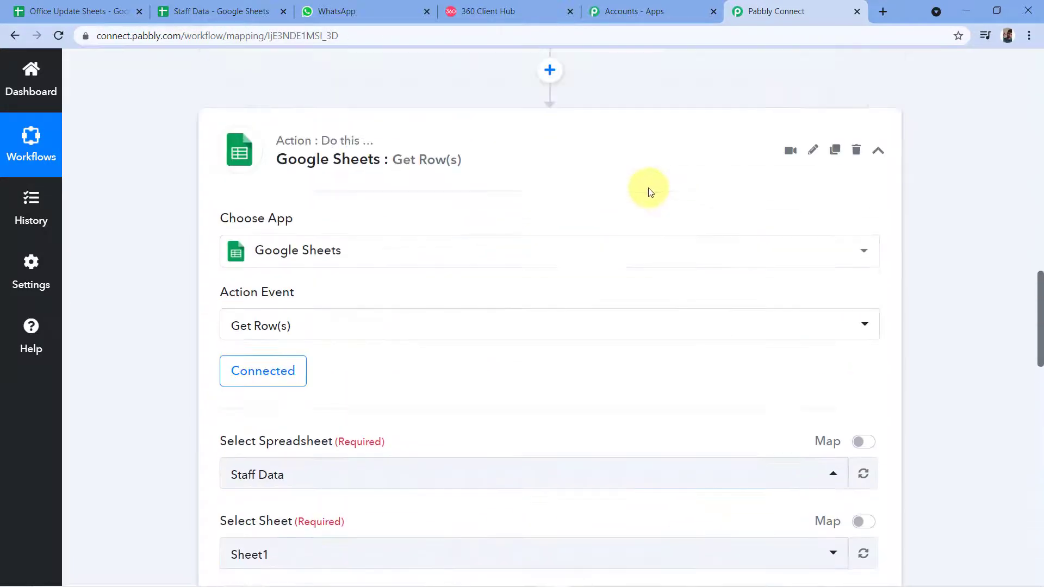
left_click(634, 249)
scroll(609, 179, "up", 6)
scroll(619, 223, "up", 10)
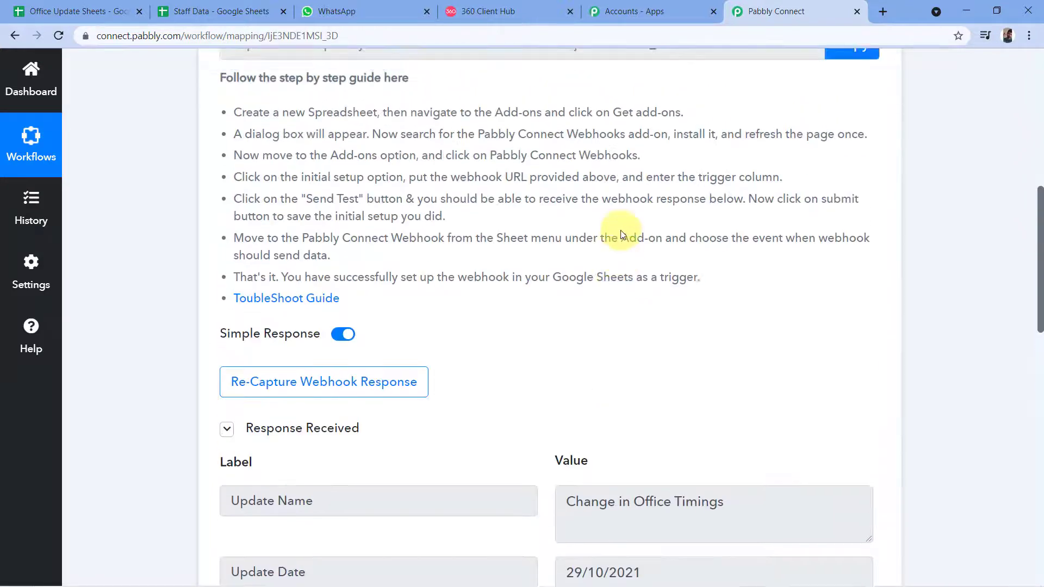
left_click(549, 176)
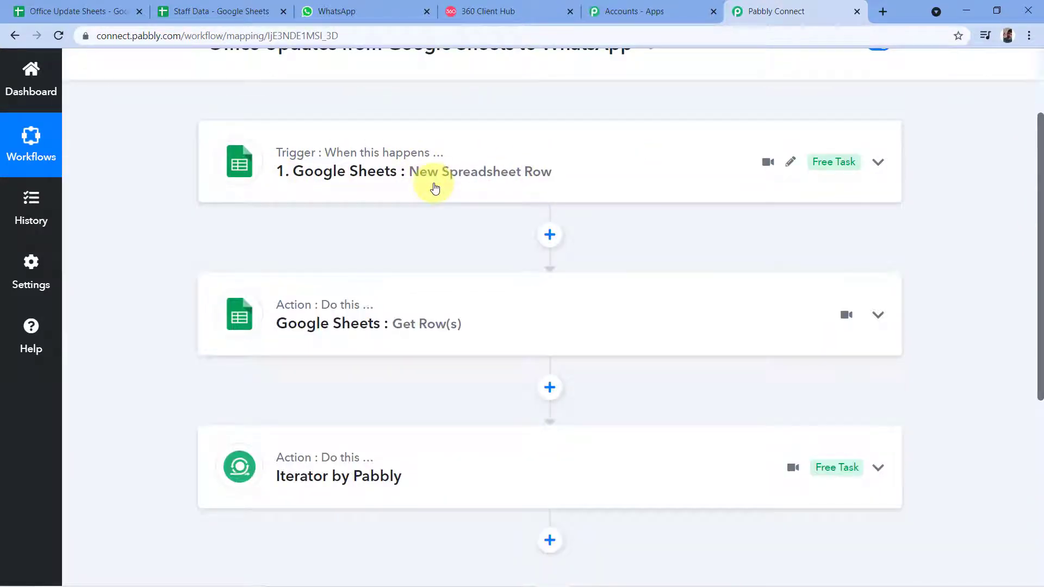
Expand the New Spreadsheet Row trigger, review the office update fields in its captured response, and collapse it again
left_click(435, 187)
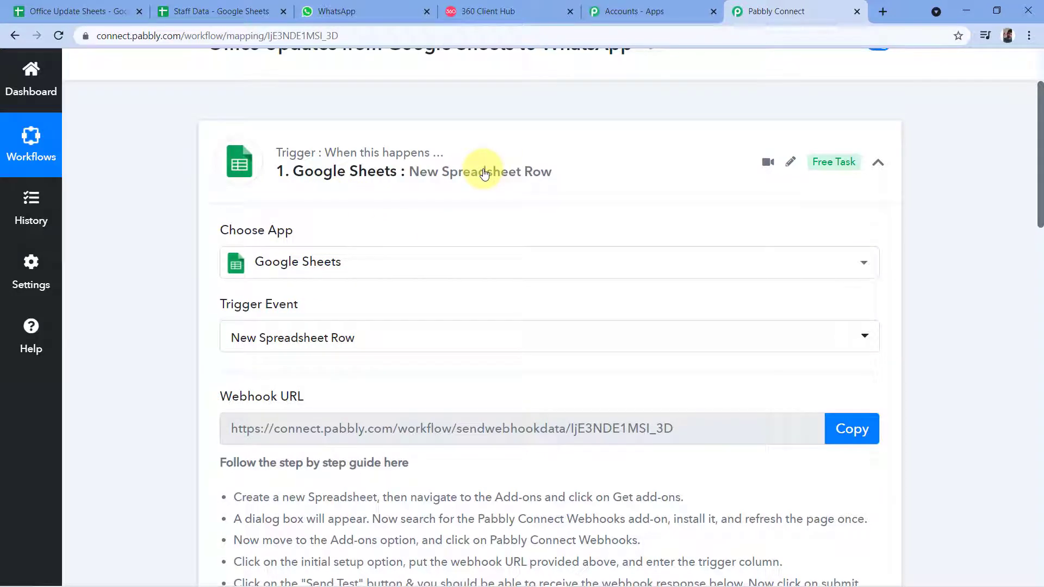
scroll(462, 201, "down", 8)
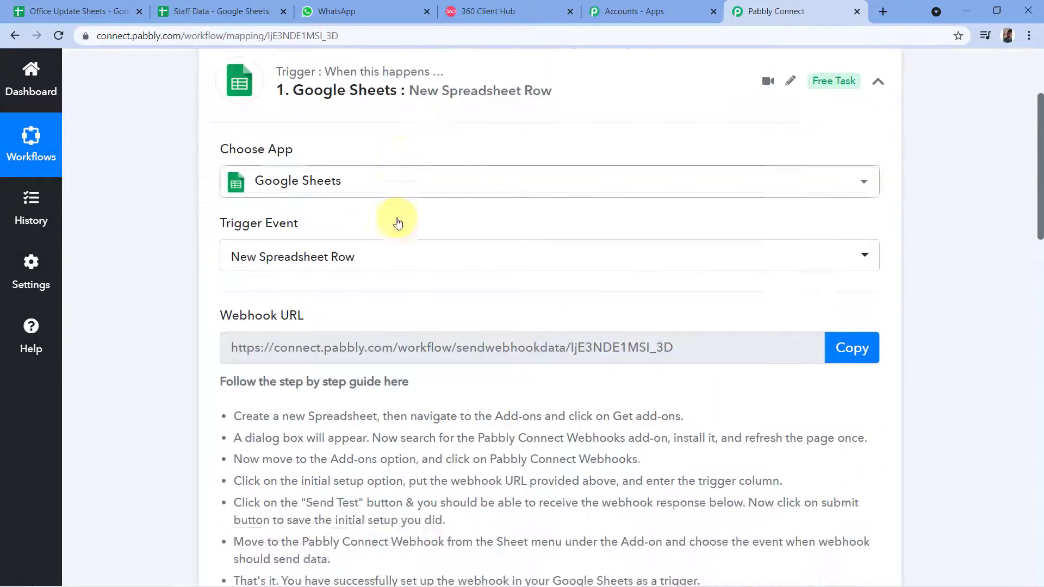
scroll(380, 294, "down", 2)
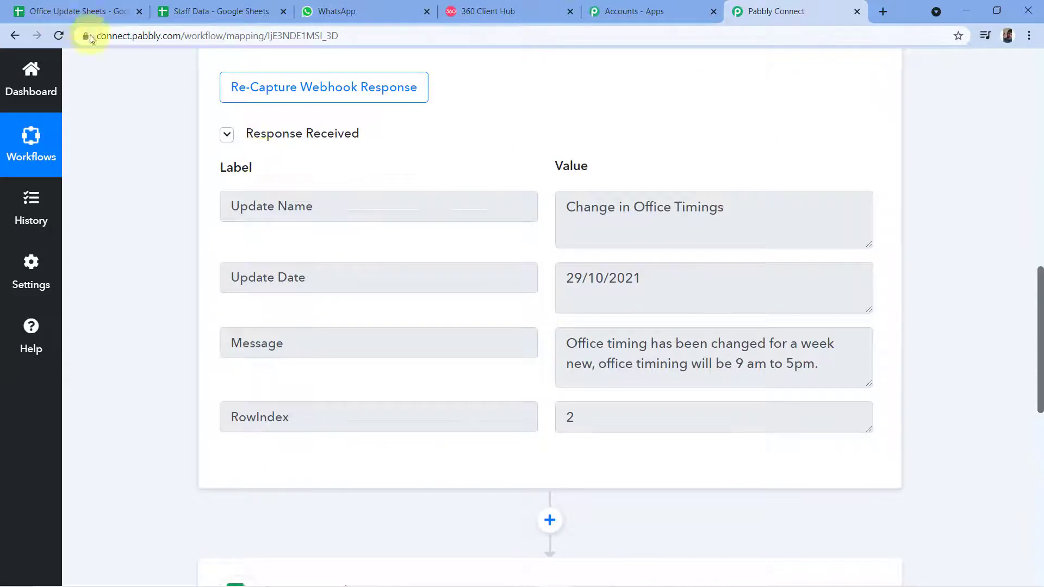
scroll(478, 152, "down", 1)
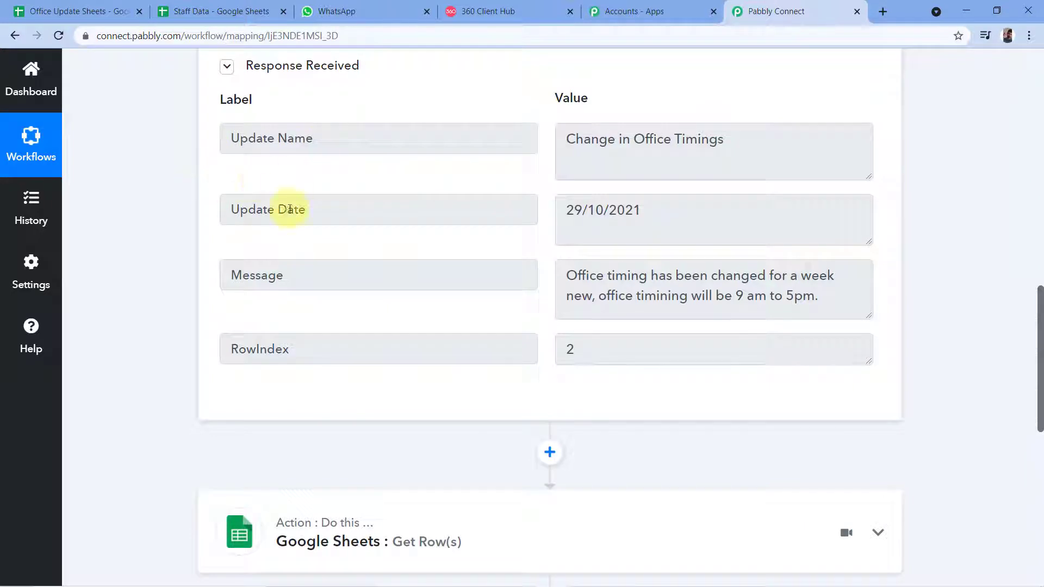
scroll(507, 215, "up", 10)
scroll(509, 217, "up", 1)
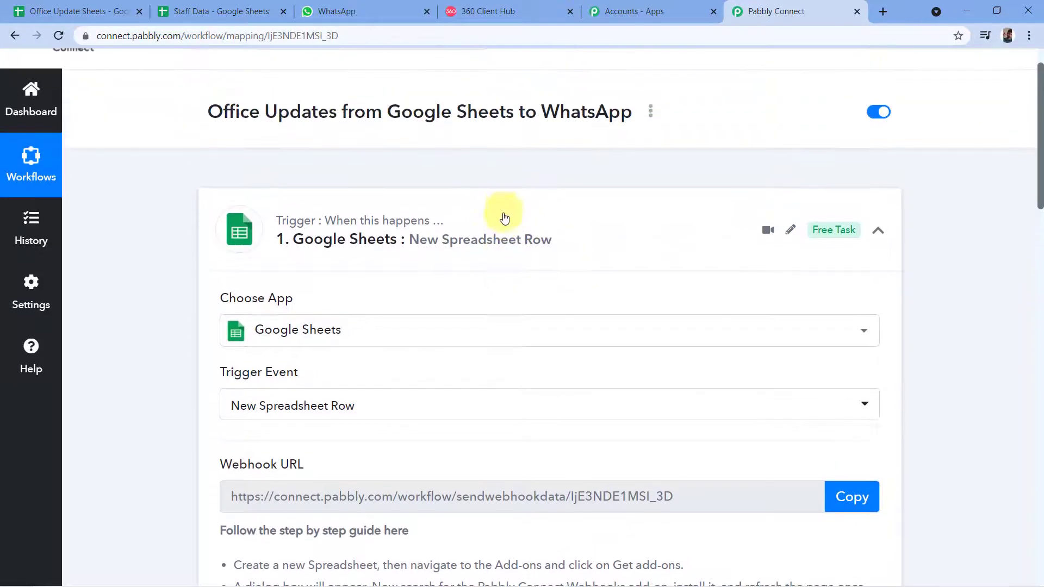
left_click(314, 222)
Expand the Get Row(s) step and review its spreadsheet, sheet and range settings and the Response Result array
scroll(325, 158, "down", 3)
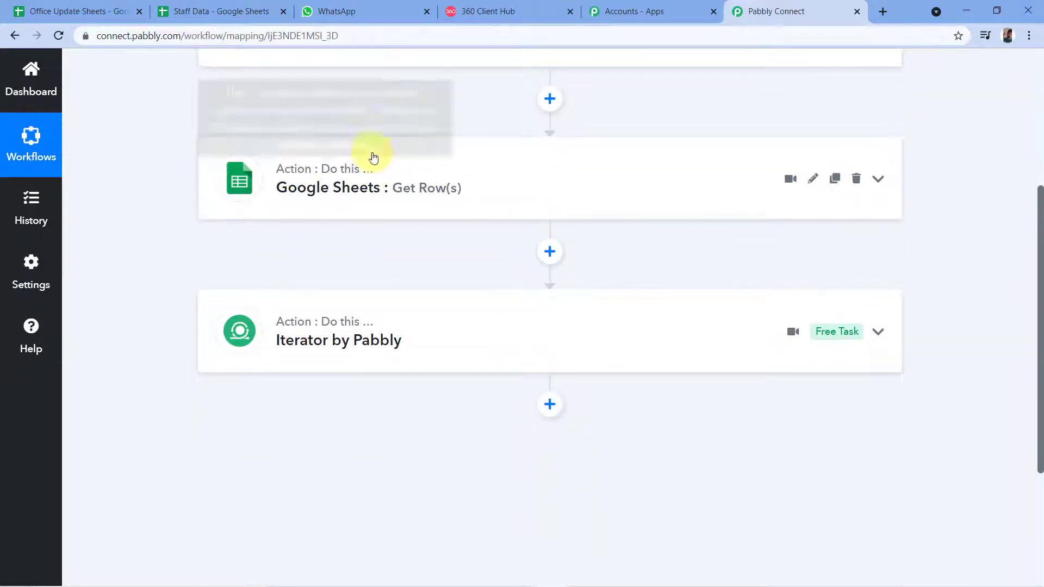
left_click(351, 184)
scroll(377, 131, "down", 2)
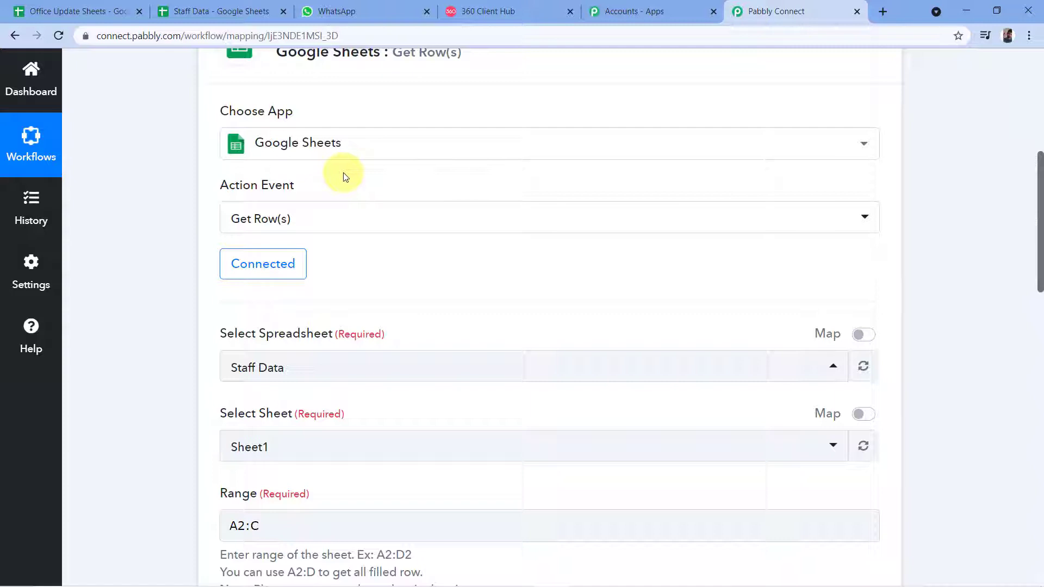
scroll(343, 177, "down", 1)
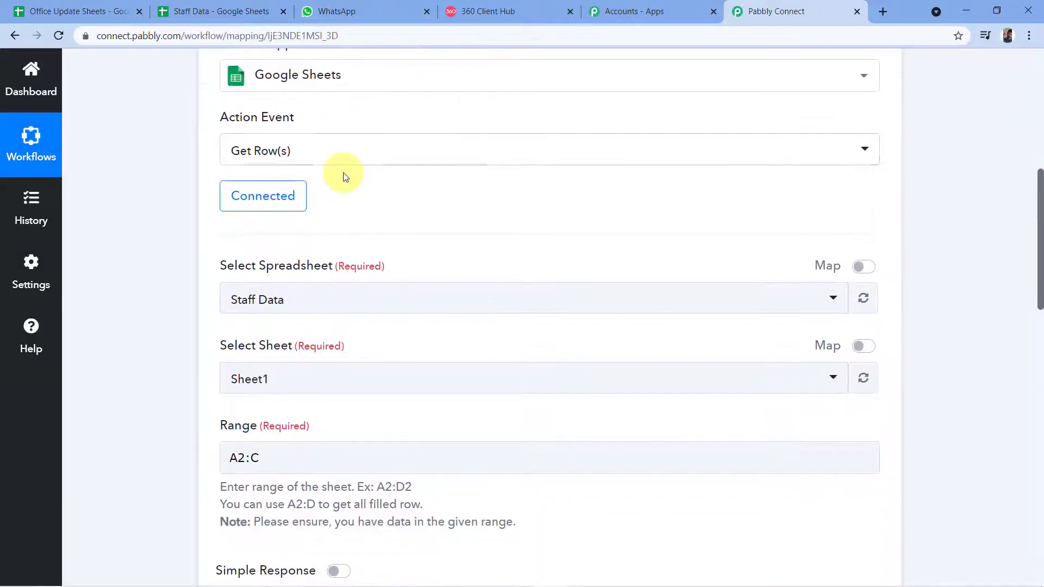
scroll(348, 179, "down", 1)
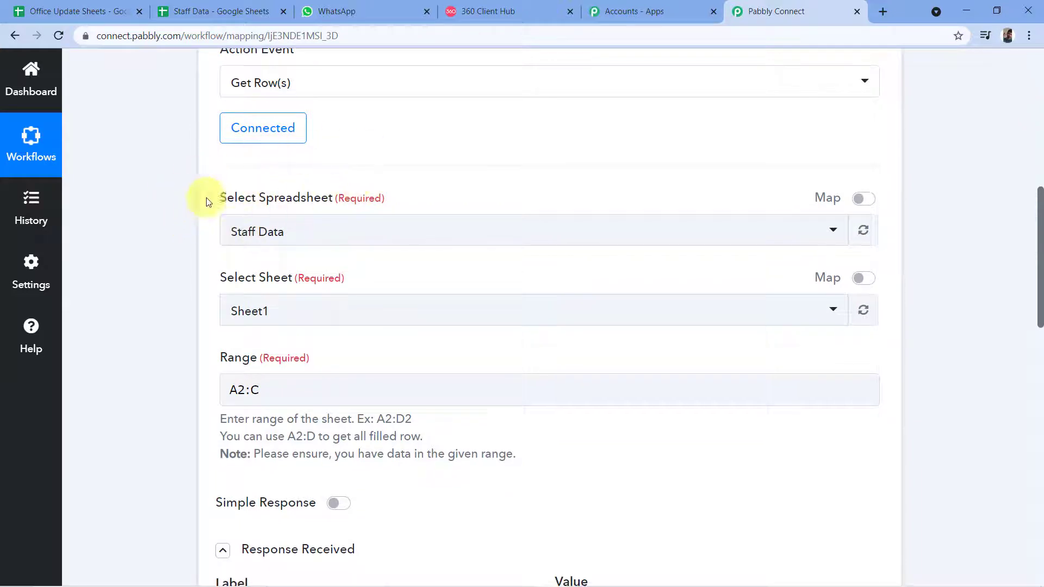
scroll(333, 249, "down", 3)
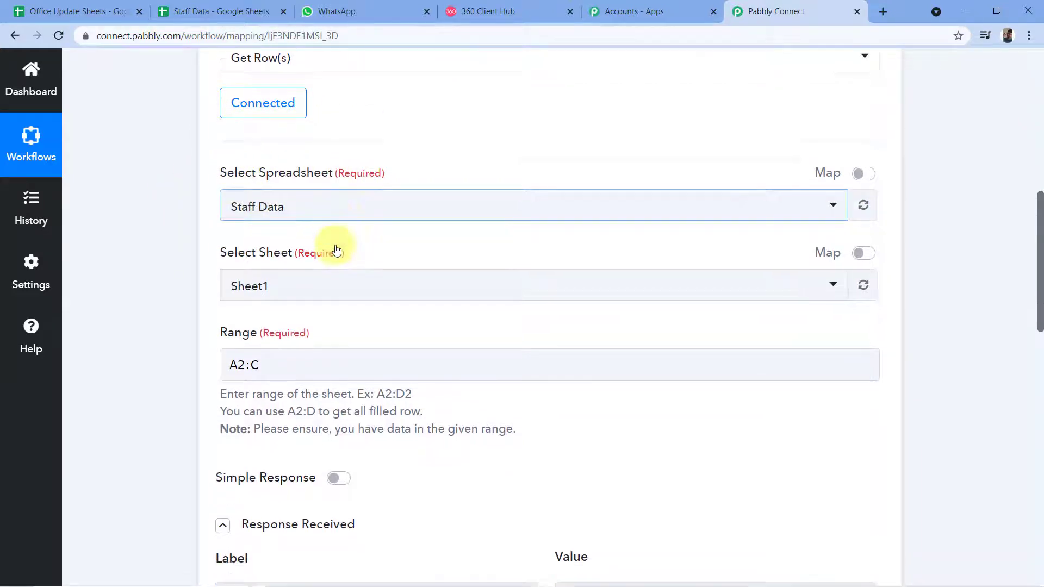
scroll(304, 278, "down", 1)
scroll(304, 277, "down", 2)
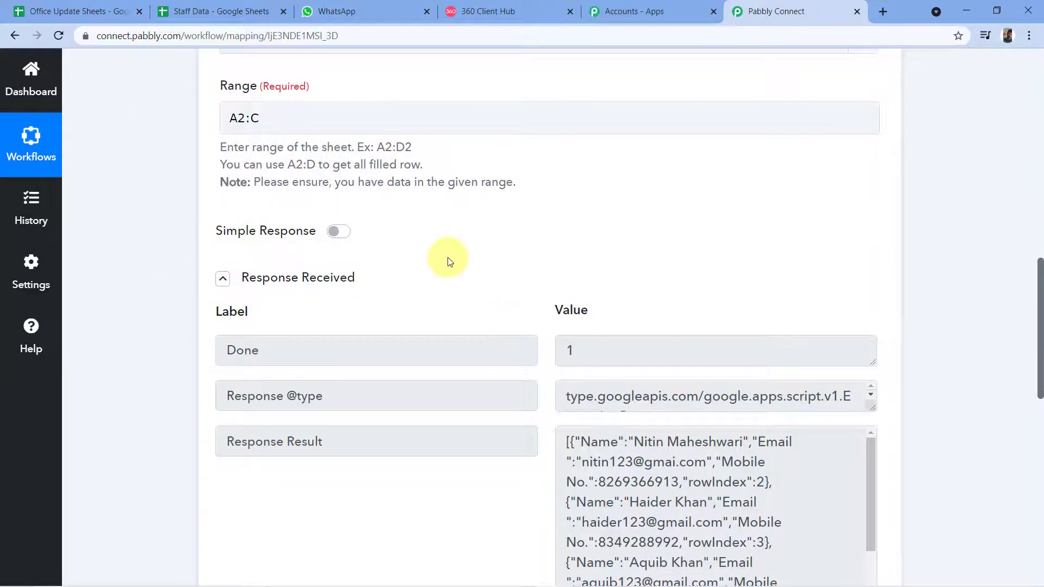
scroll(538, 305, "down", 1)
scroll(543, 310, "down", 2)
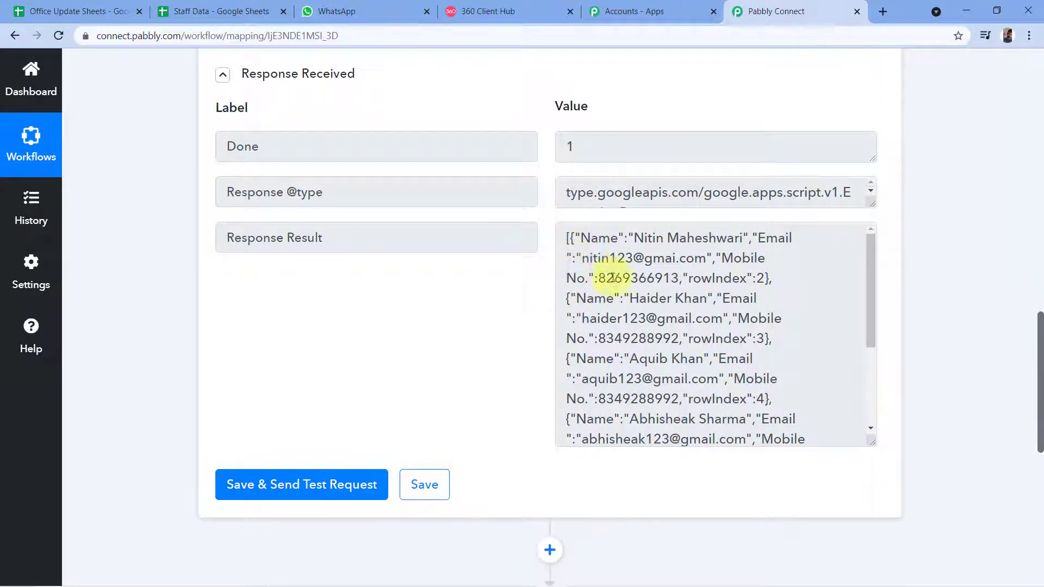
scroll(505, 298, "down", 5)
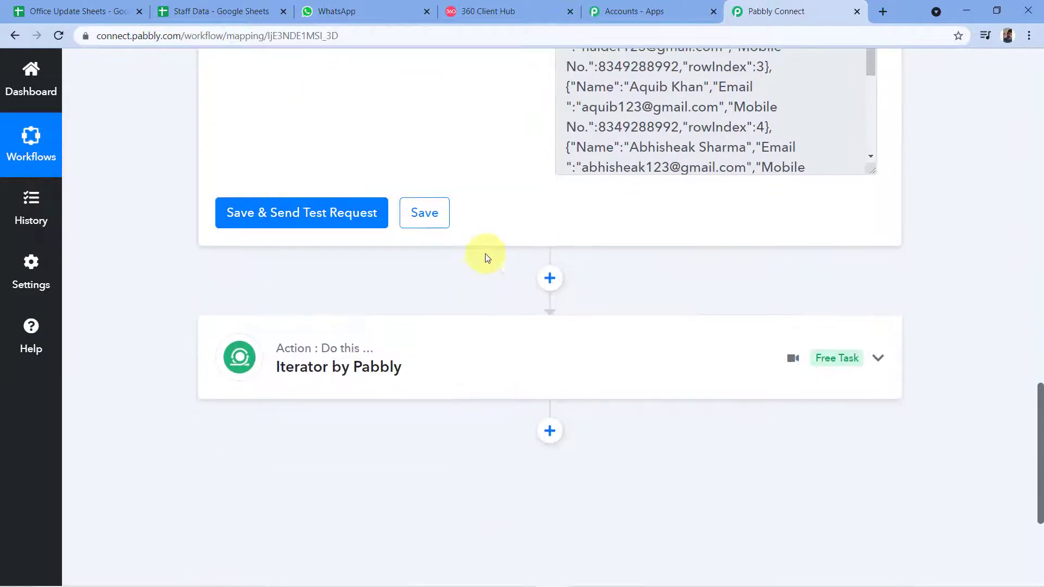
Compare the Get Row(s) array with the Iterator by Pabbly step's chosen array and its single-row response
left_click(443, 350)
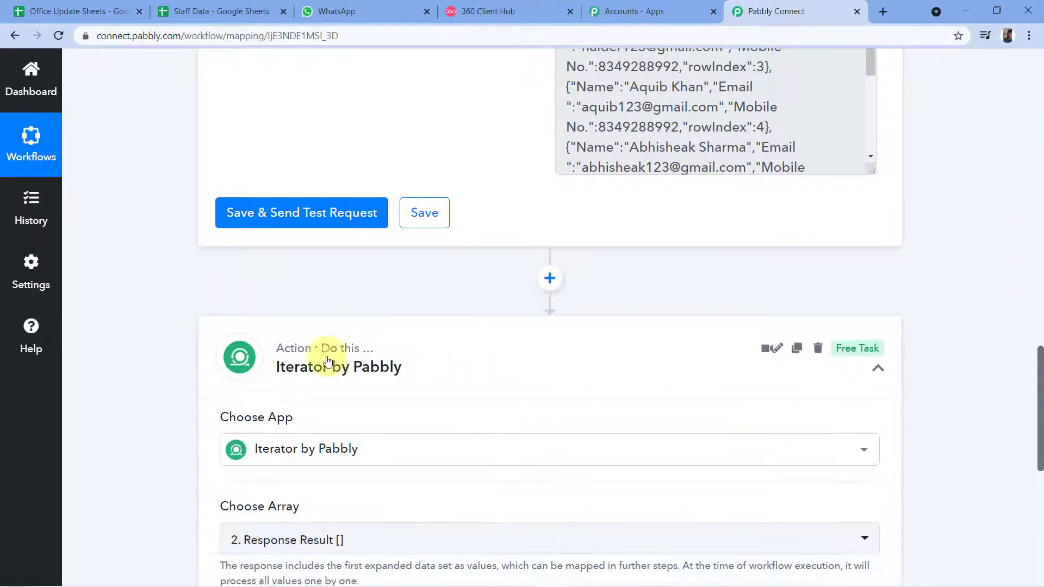
left_click(466, 366)
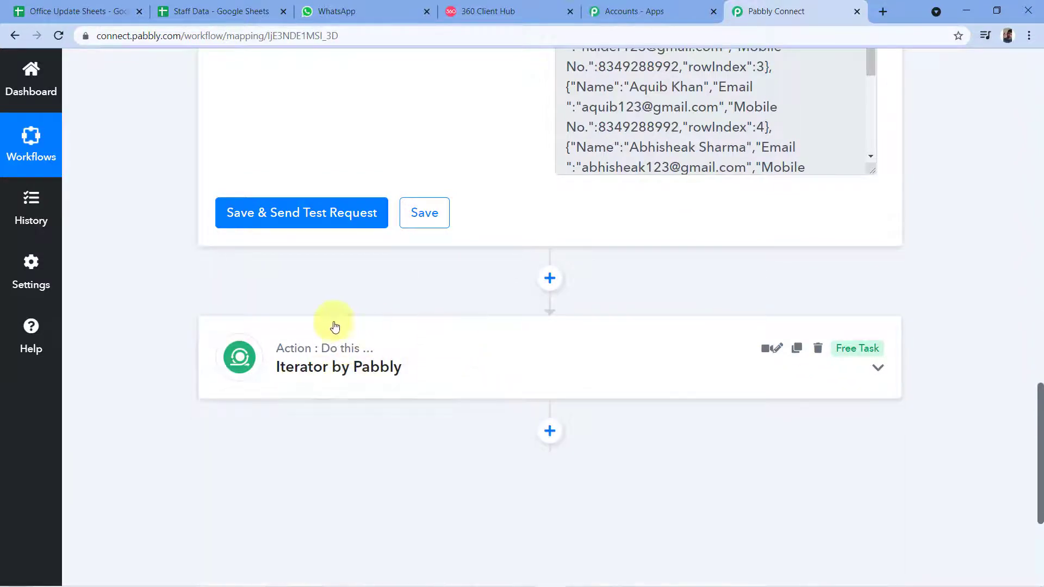
scroll(550, 163, "up", 2)
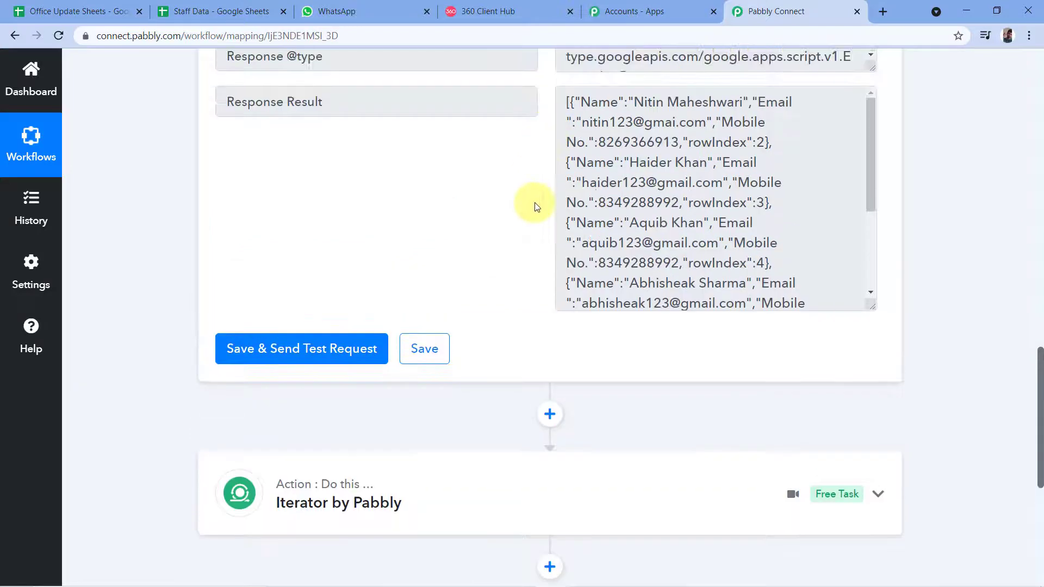
scroll(478, 327, "down", 1)
scroll(503, 300, "down", 2)
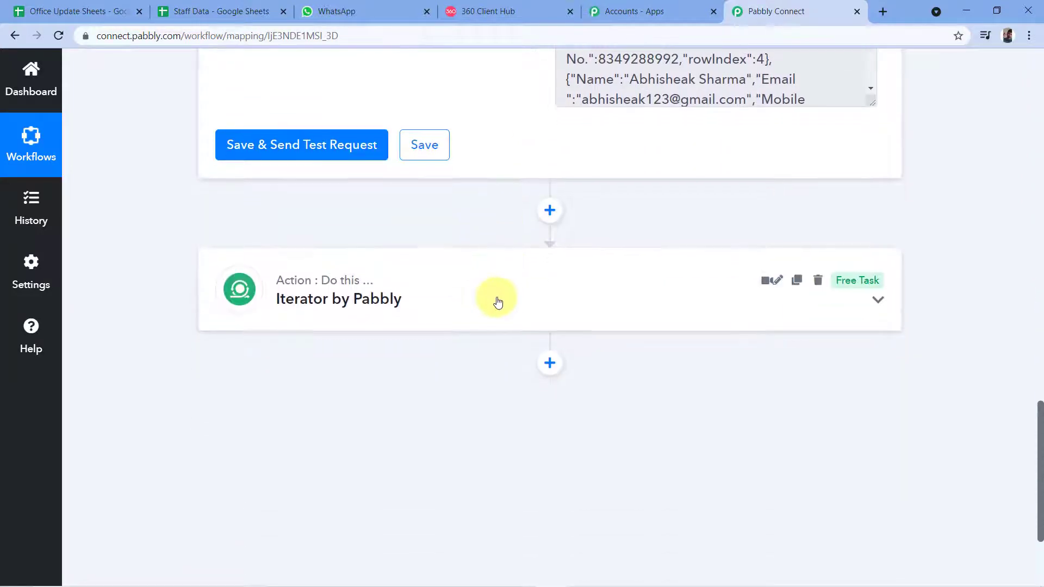
left_click(481, 292)
scroll(467, 320, "down", 3)
scroll(462, 346, "down", 2)
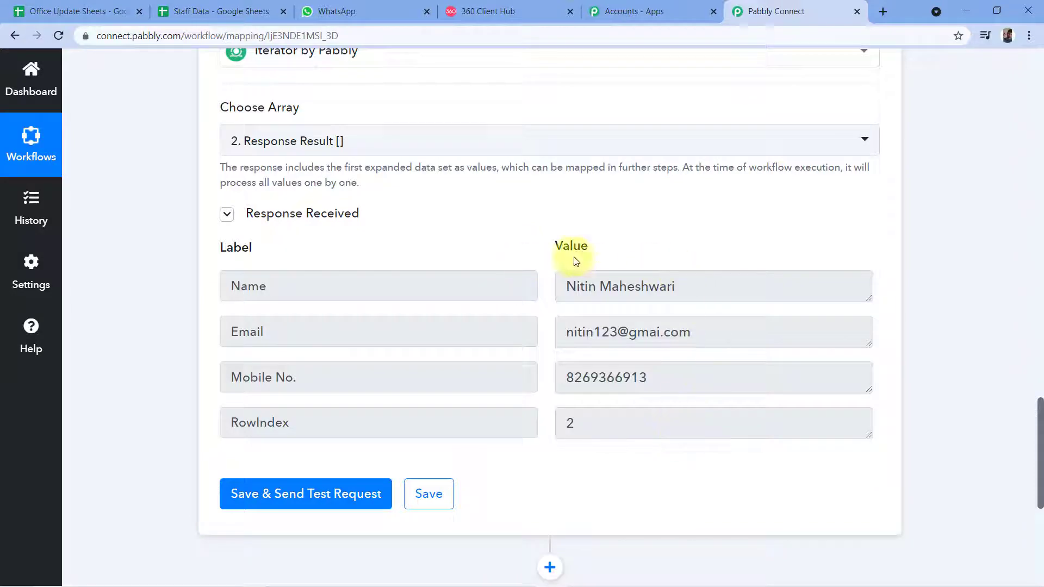
scroll(538, 244, "up", 4)
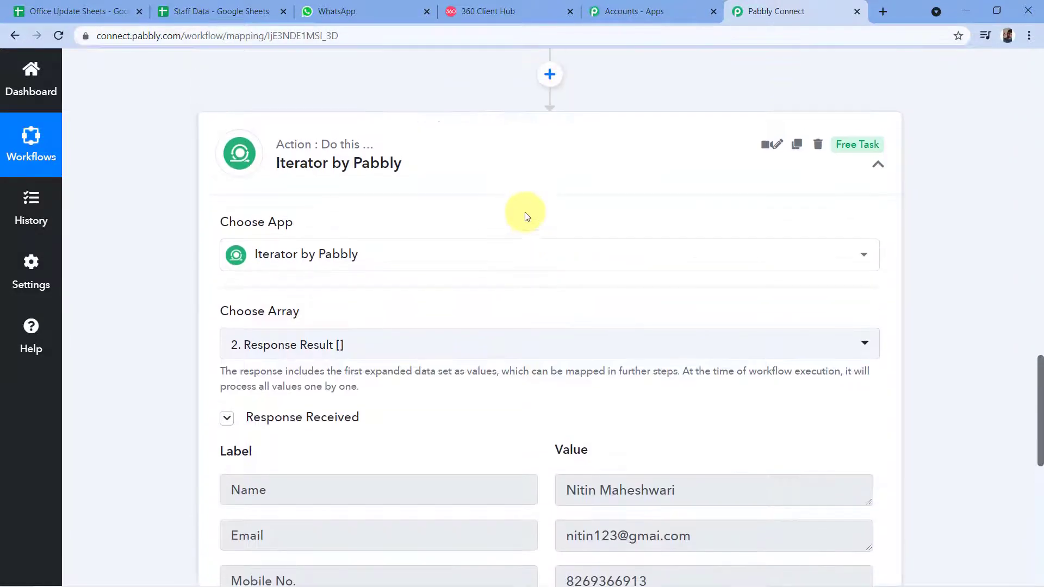
scroll(490, 174, "up", 2)
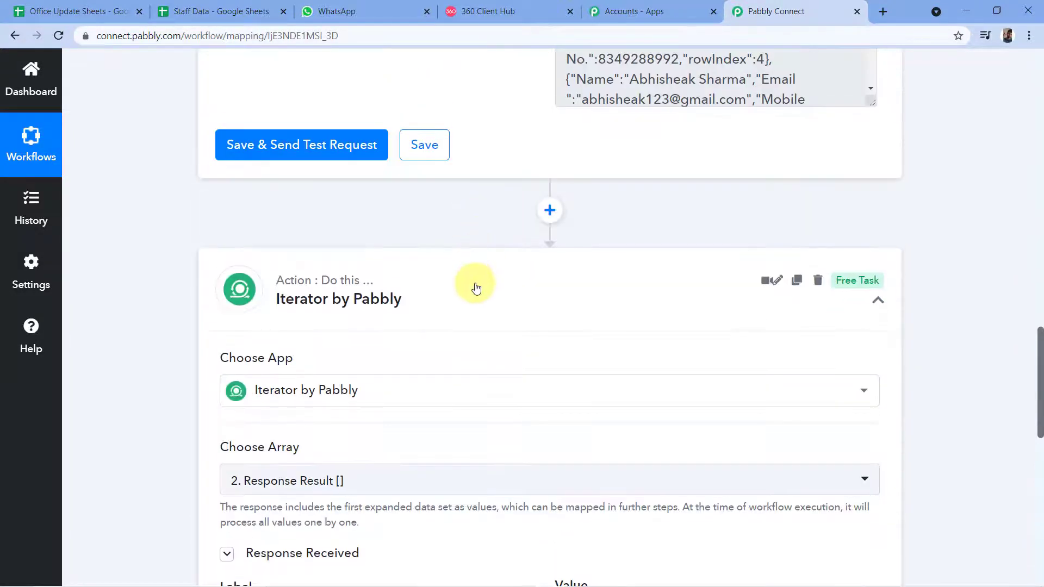
scroll(529, 289, "down", 4)
scroll(540, 285, "down", 4)
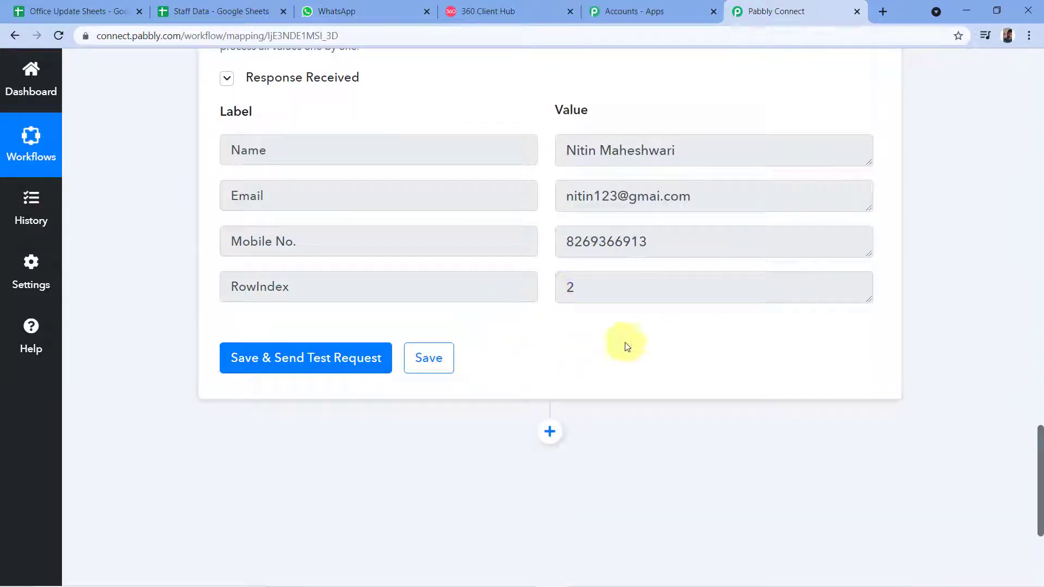
scroll(625, 346, "down", 1)
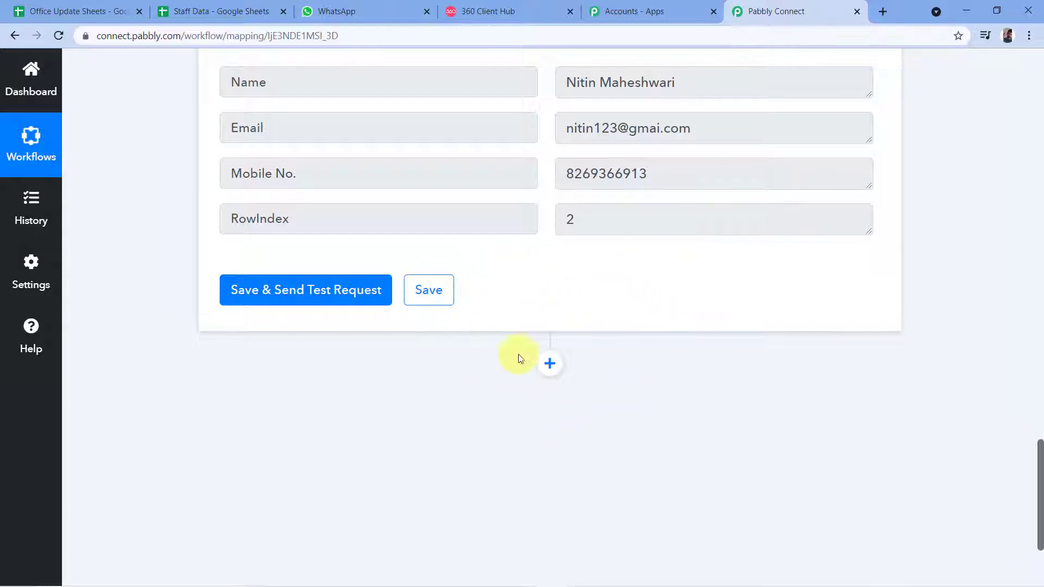
Add a WhatsApp by 360Dialog action below the Iterator step, searching the apps for "360"
left_click(550, 362)
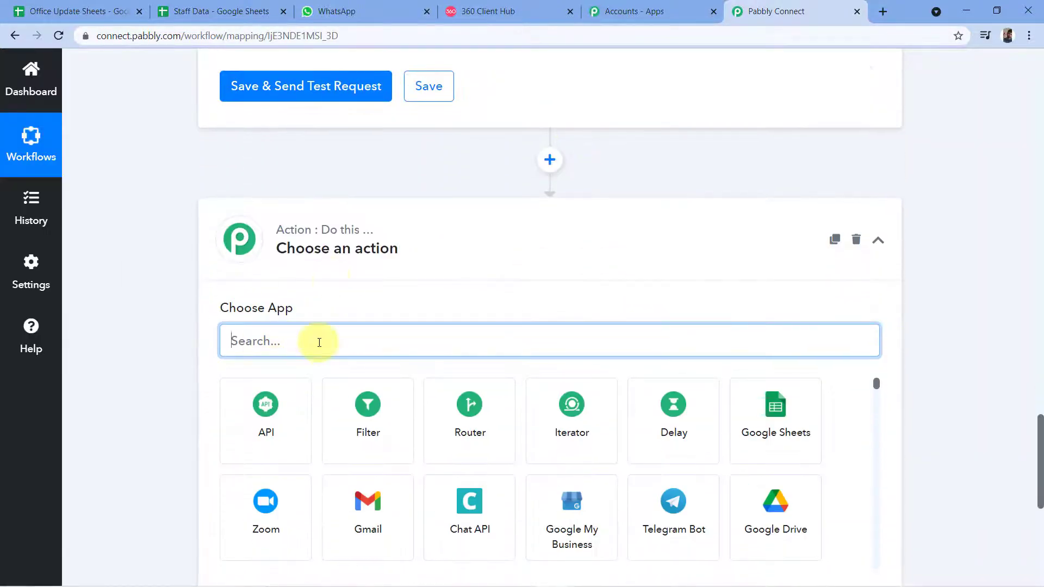
type("365")
key("BackSpace")
type("0")
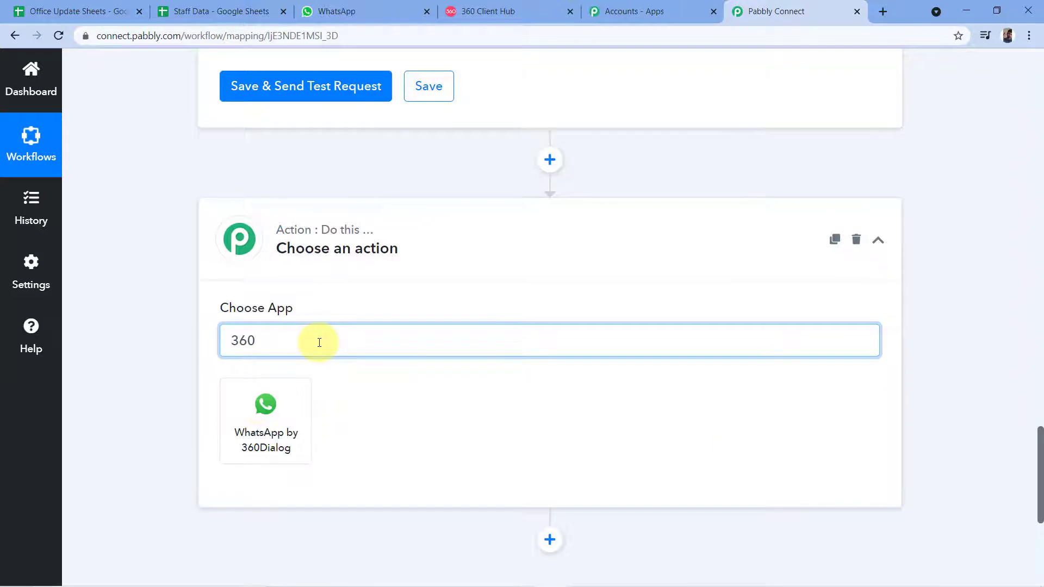
left_click(256, 429)
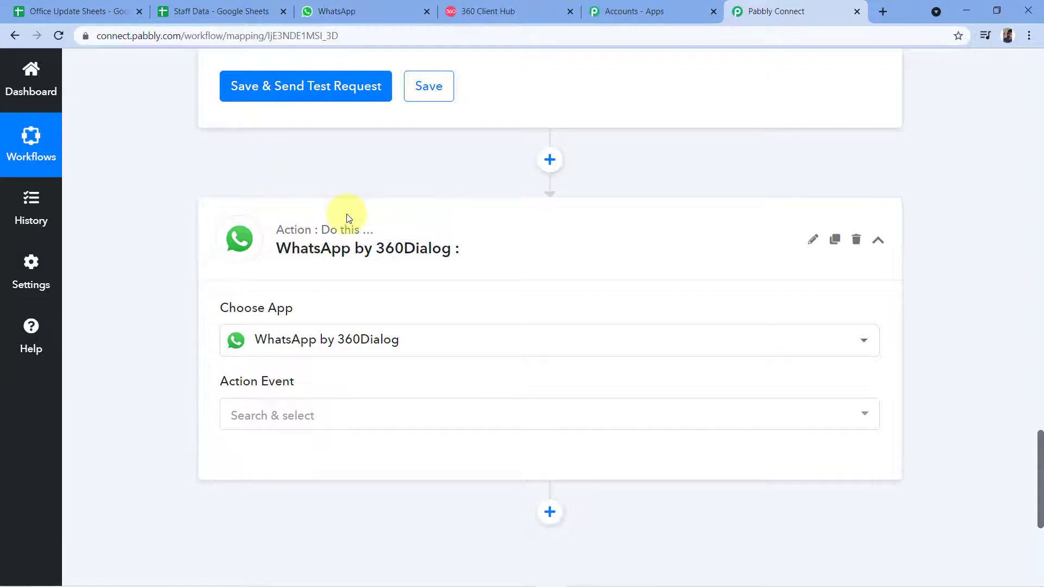
Set the WhatsApp by 360Dialog action event to Send Template Message and open its account connection settings
scroll(345, 222, "down", 2)
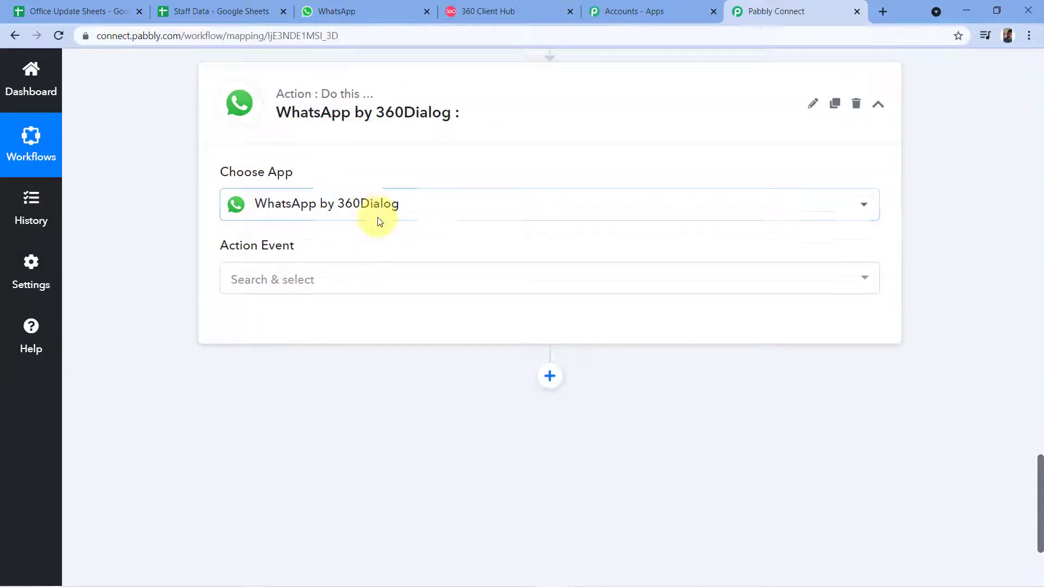
left_click(345, 271)
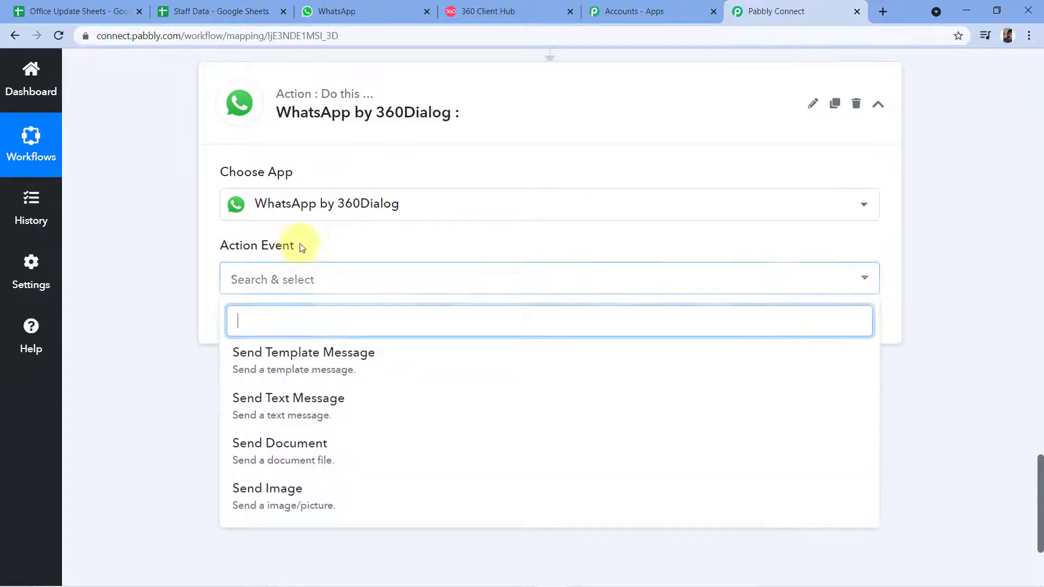
left_click(293, 355)
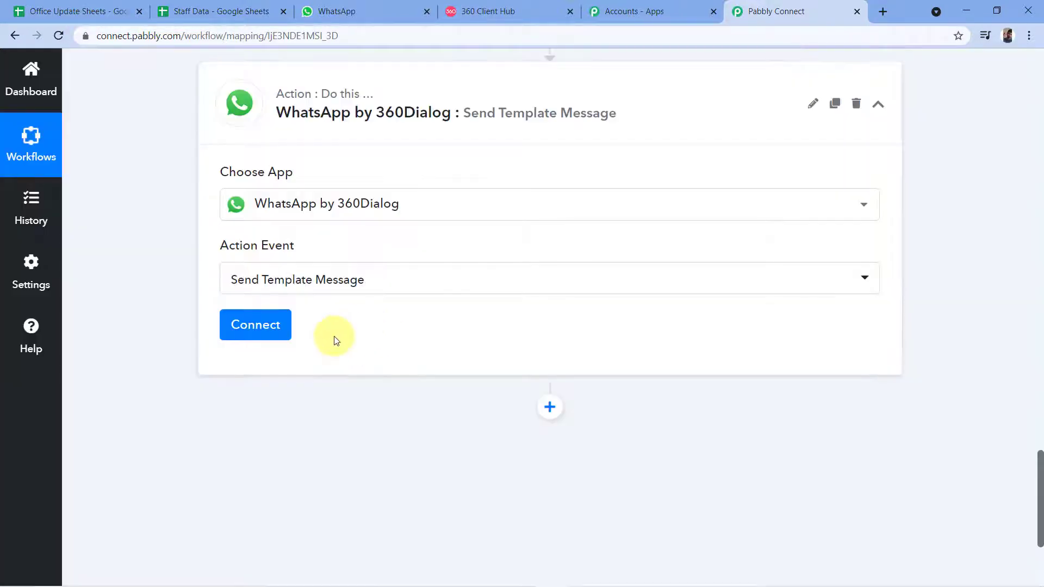
left_click(254, 327)
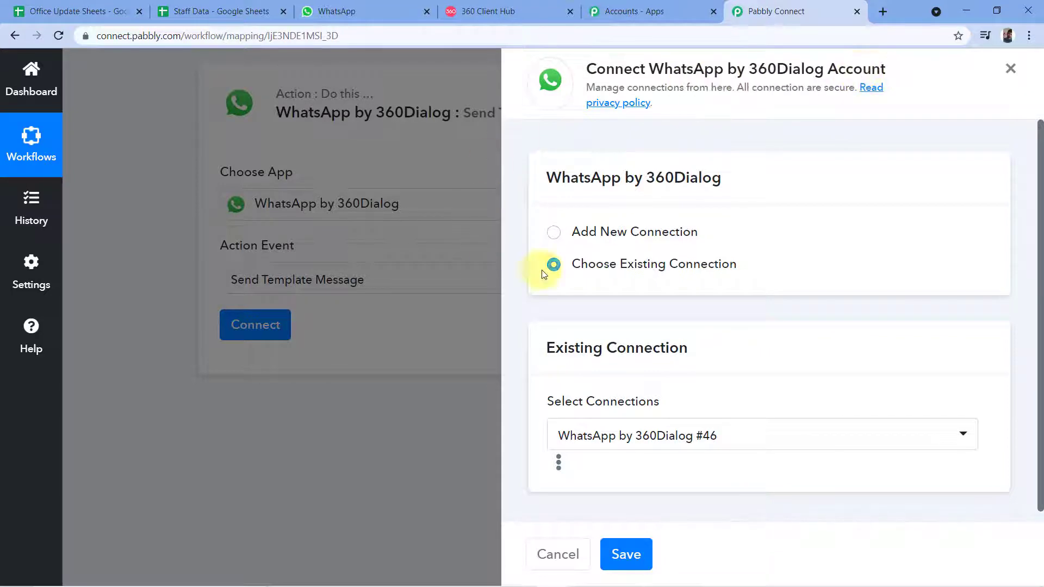
Choose to add a new WhatsApp by 360Dialog connection and review its API Key and Domain requirements
left_click(554, 233)
scroll(624, 251, "down", 3)
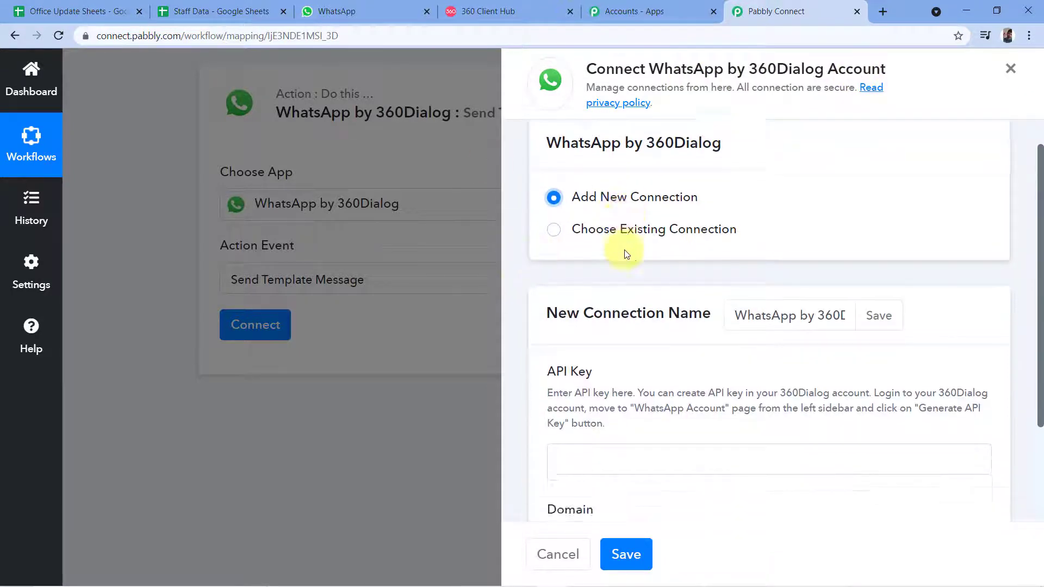
scroll(654, 249, "down", 1)
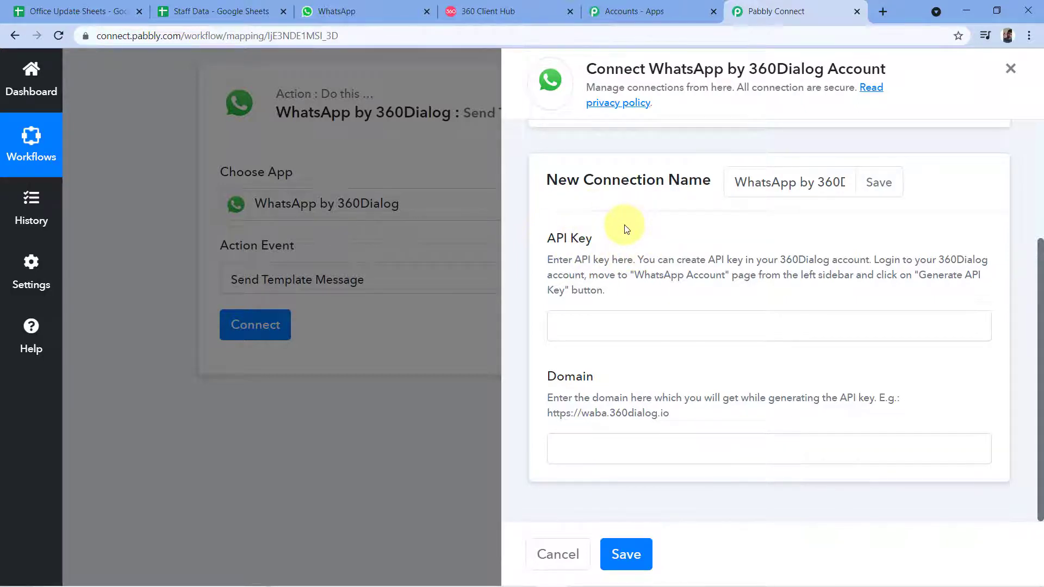
Switch to 360 Client Hub and open the WhatsApp Accounts page, where the API key can be generated
left_click(496, 10)
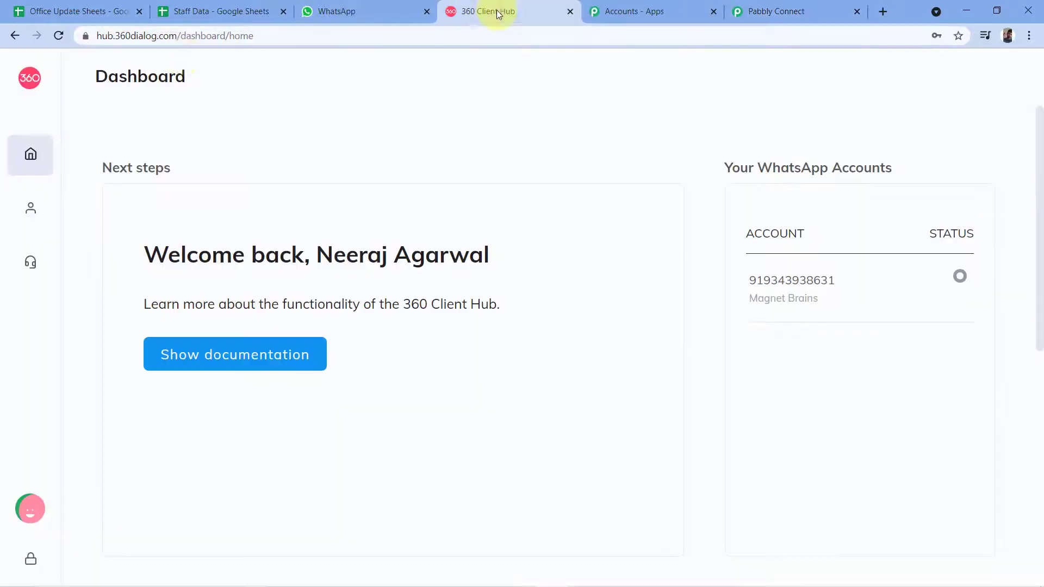
mouse_move(2, 119)
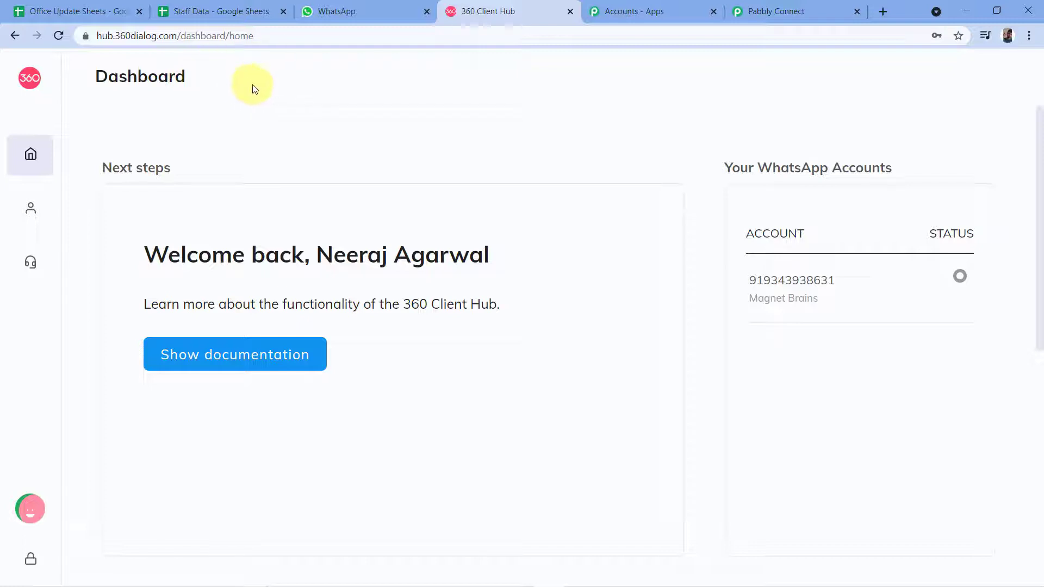
mouse_move(93, 112)
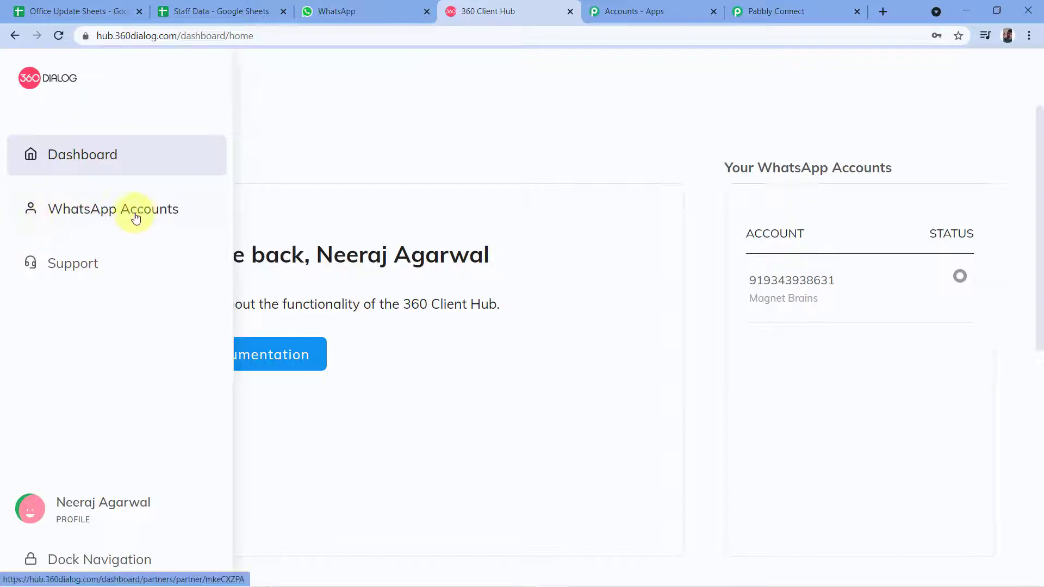
left_click(91, 211)
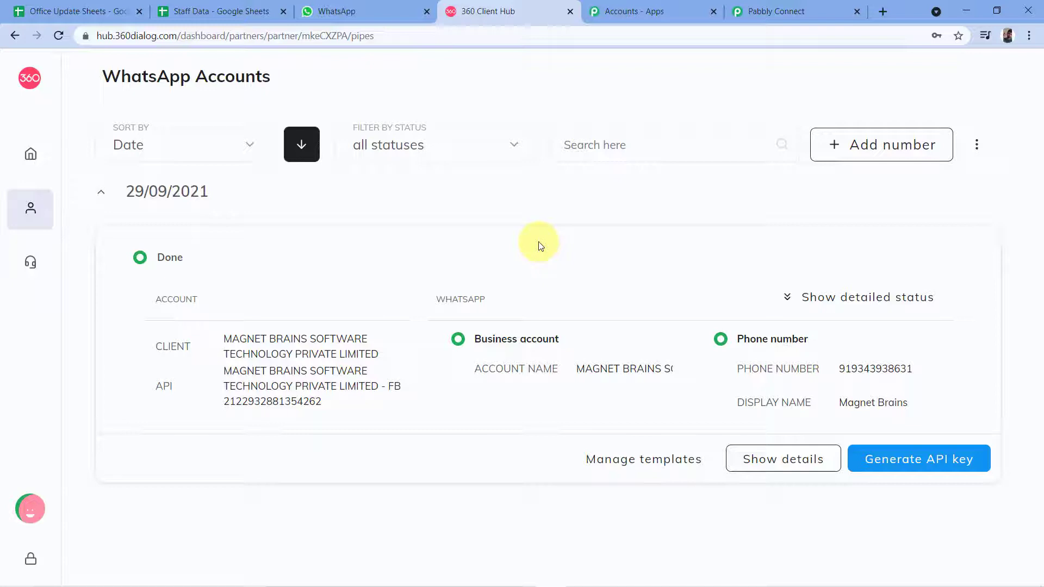
Return to Pabbly Connect and save the WhatsApp by 360Dialog connection
left_click(799, 11)
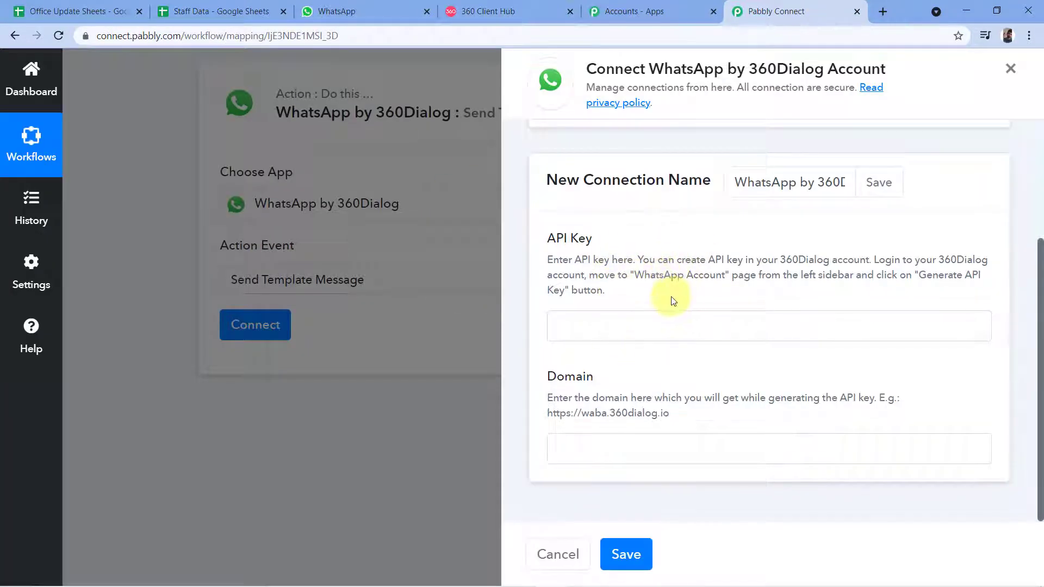
left_click(626, 555)
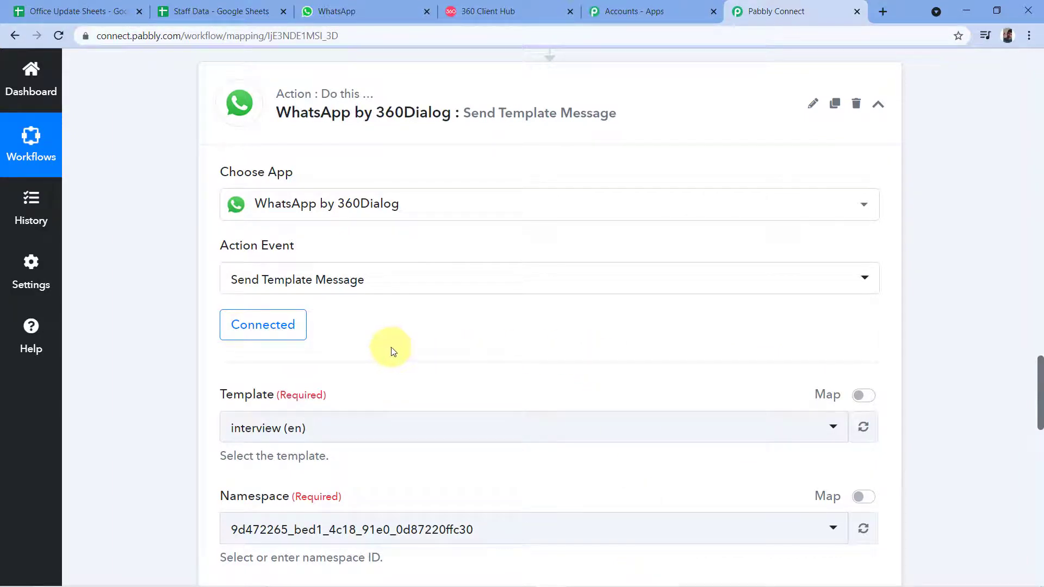
Browse the available message templates in the Send Template Message action's Template setting
scroll(452, 331, "down", 4)
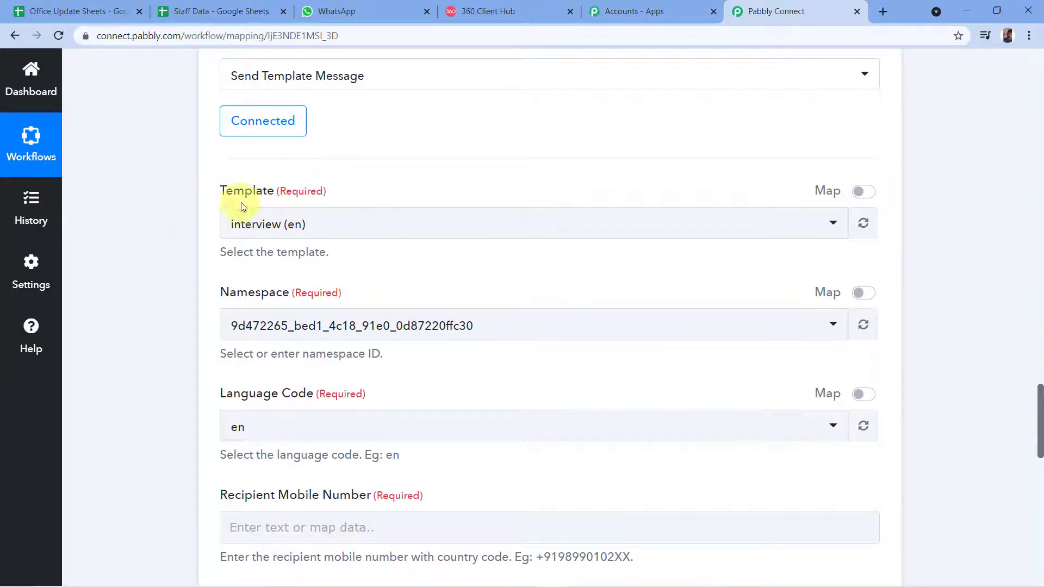
left_click(460, 227)
scroll(353, 289, "down", 4)
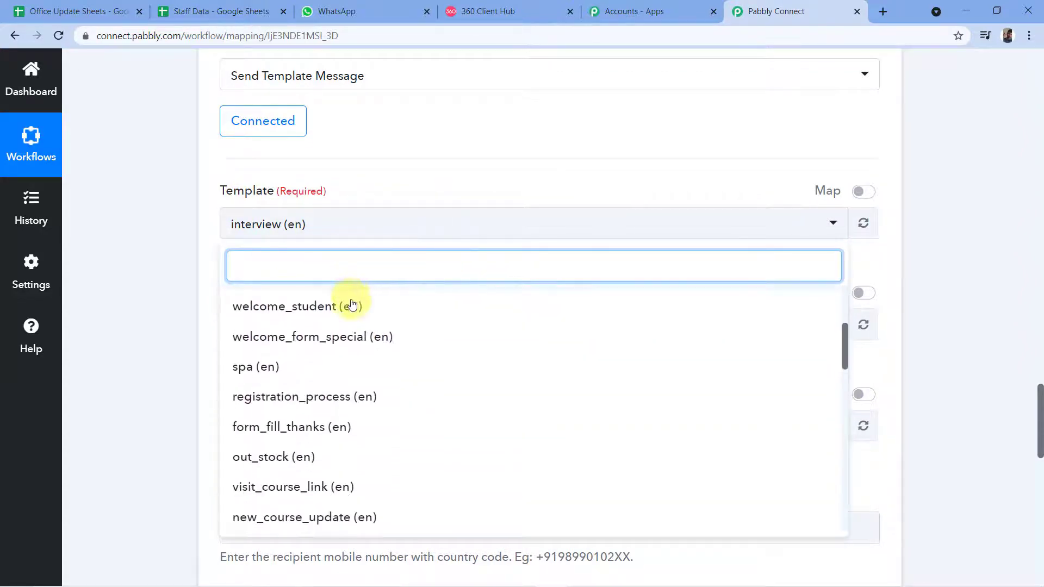
scroll(352, 304, "down", 4)
scroll(357, 298, "up", 3)
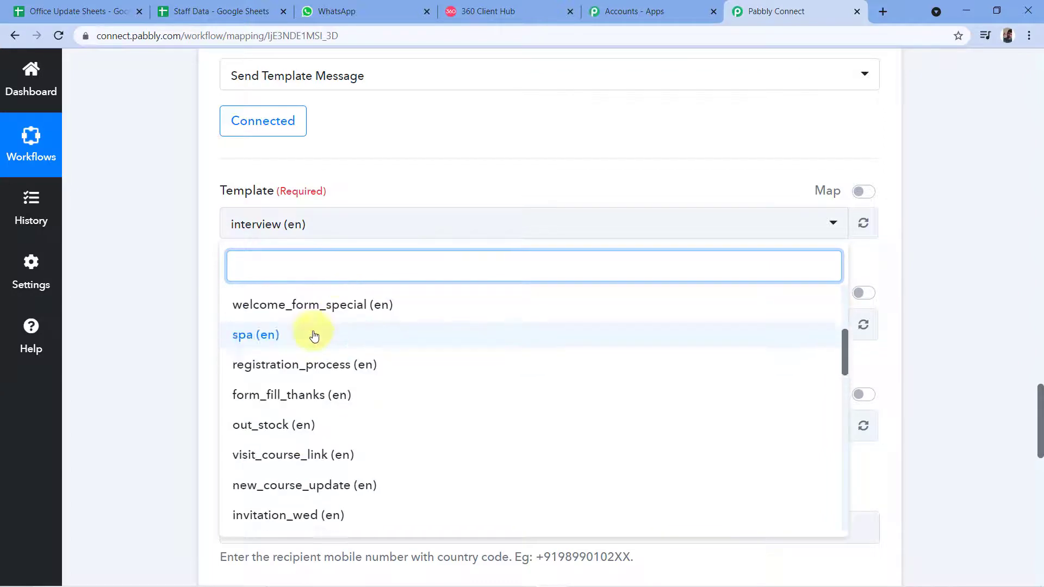
scroll(348, 326, "up", 3)
scroll(223, 250, "up", 1)
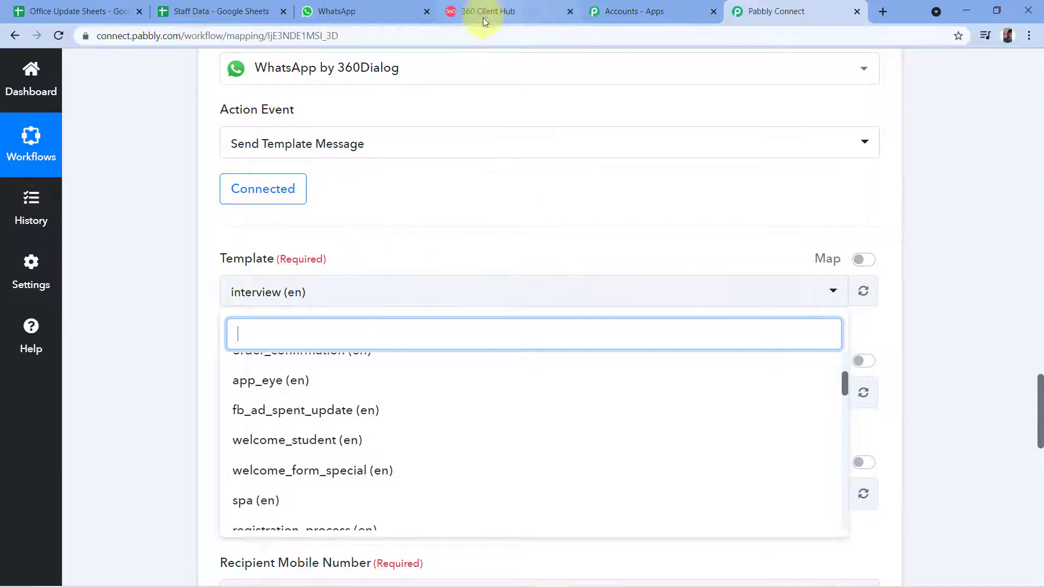
Switch to 360 Client Hub, open template management for the WhatsApp account, and look through the existing templates
left_click(519, 8)
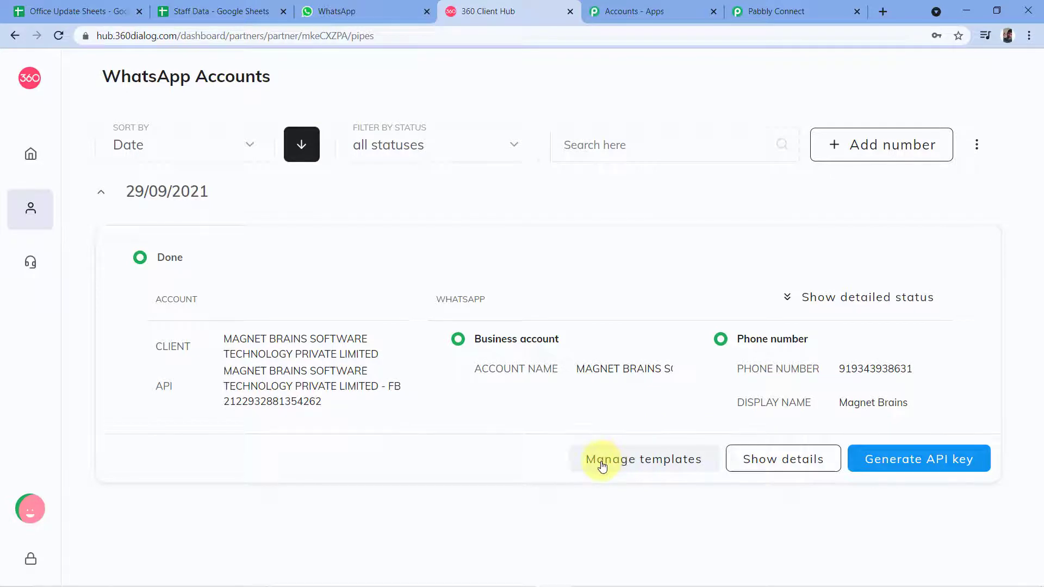
left_click(631, 457)
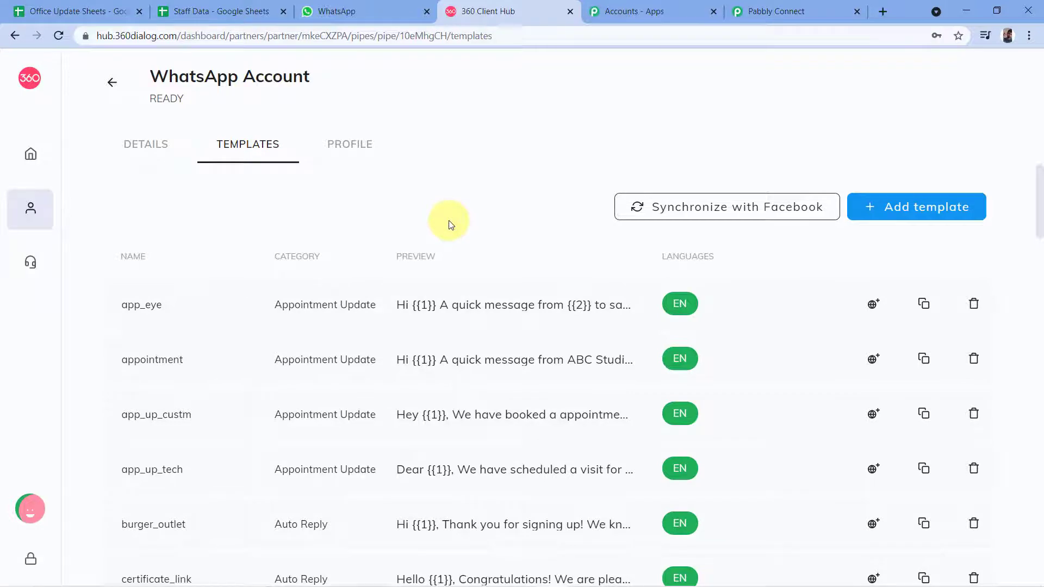
scroll(181, 227, "down", 2)
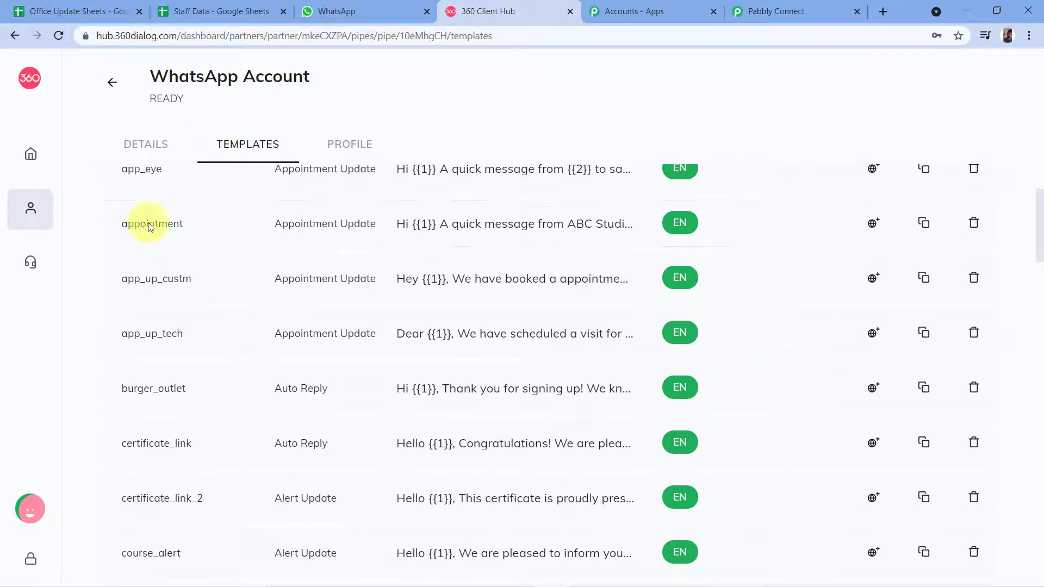
scroll(148, 223, "down", 10)
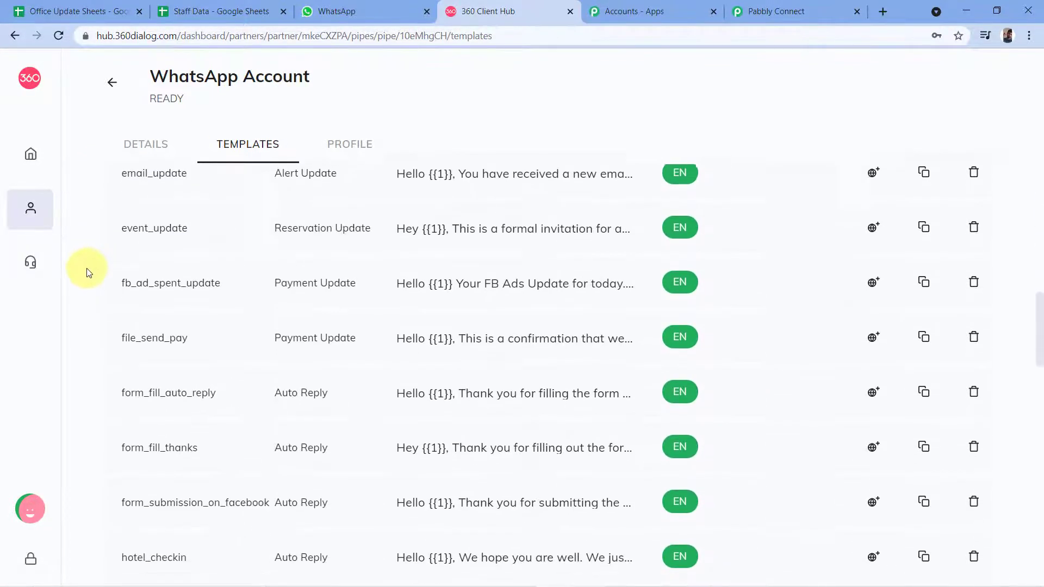
scroll(87, 268, "down", 1)
scroll(98, 311, "up", 15)
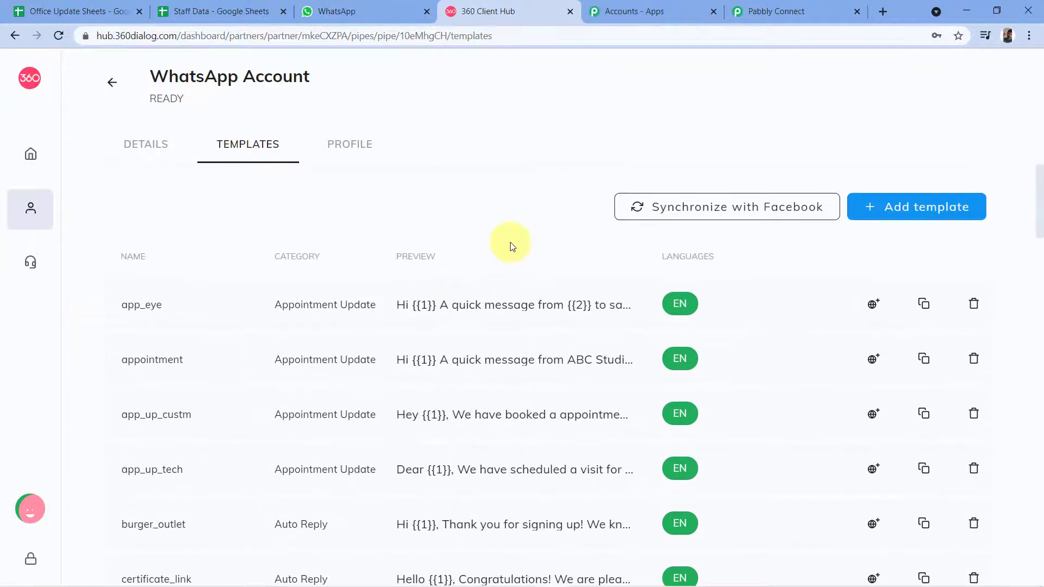
scroll(171, 205, "down", 1)
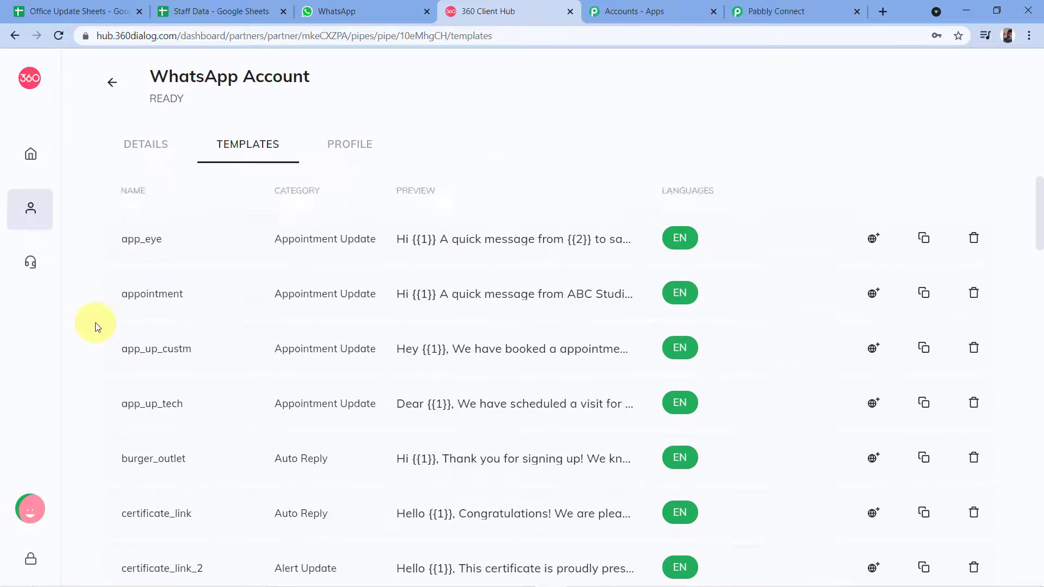
scroll(96, 325, "up", 1)
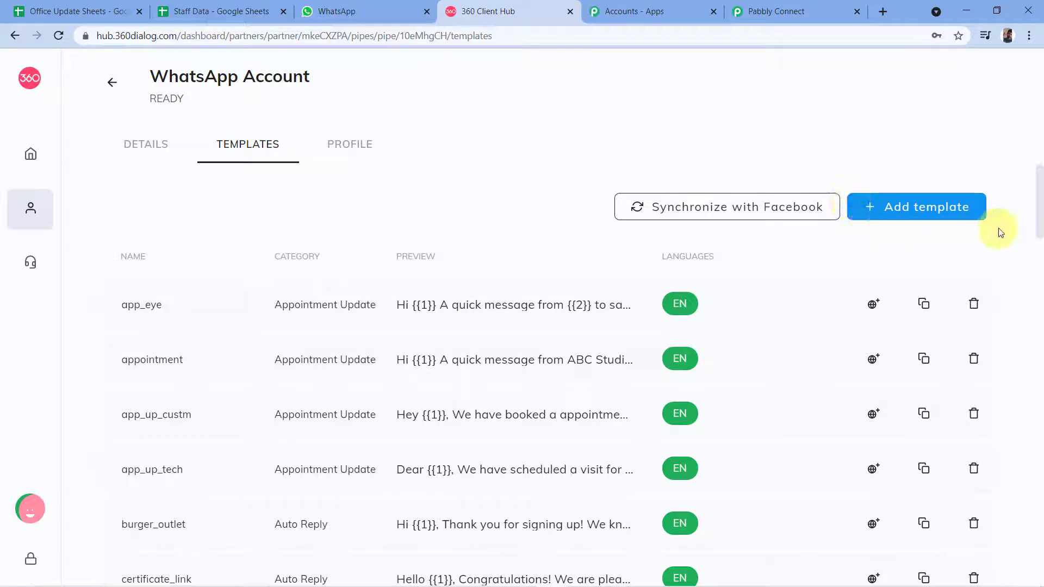
Open a new template form, examine its name, category, language, template type and body fields, and close it without submitting
left_click(874, 210)
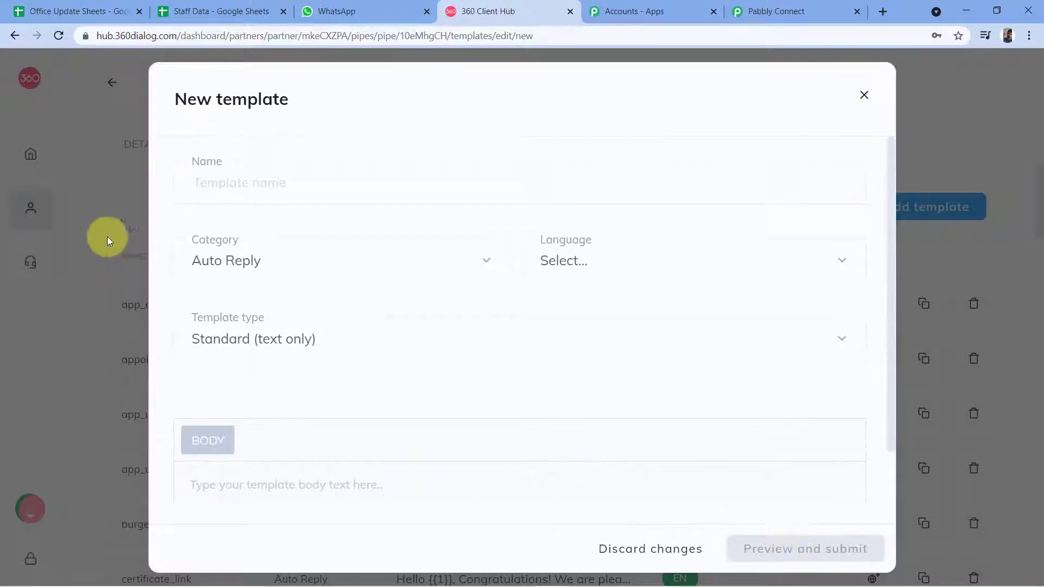
left_click(171, 160)
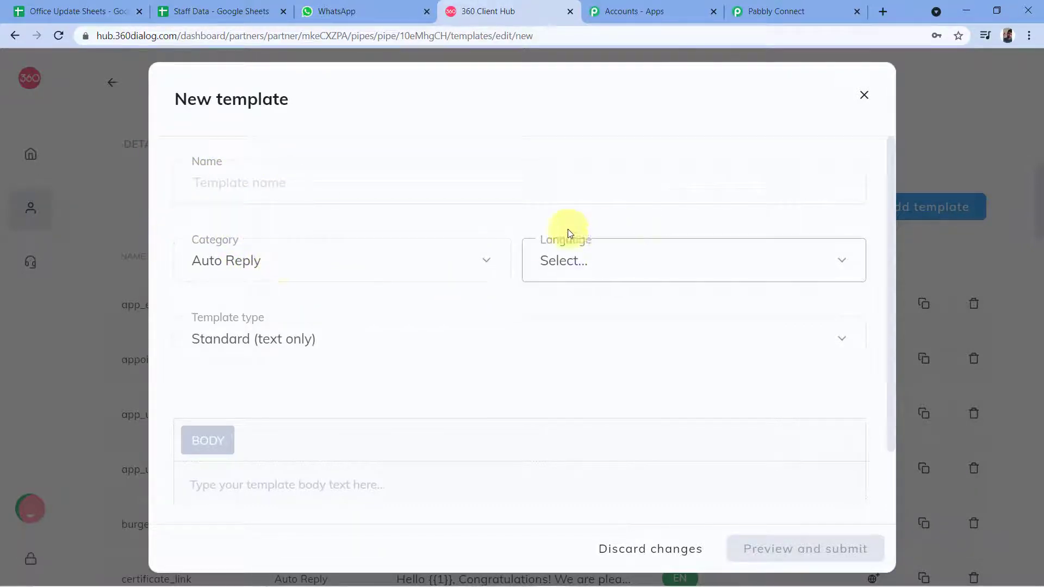
scroll(310, 217, "down", 1)
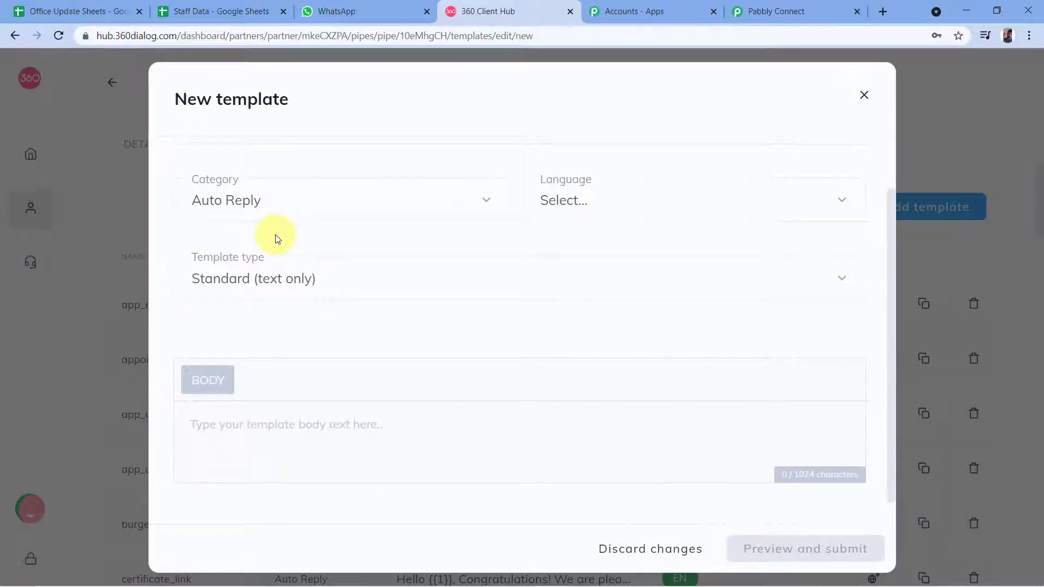
left_click(282, 286)
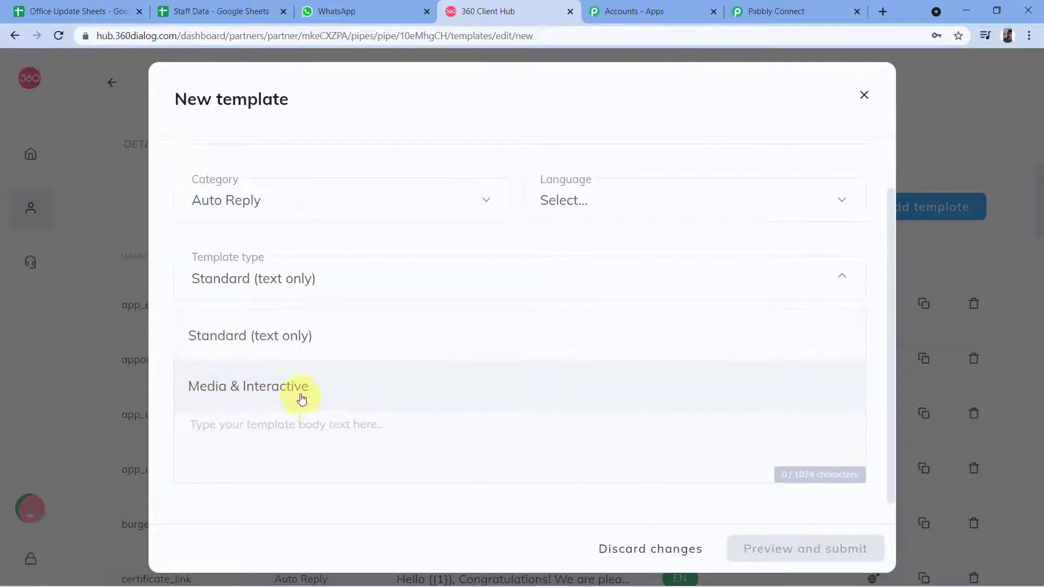
left_click(251, 238)
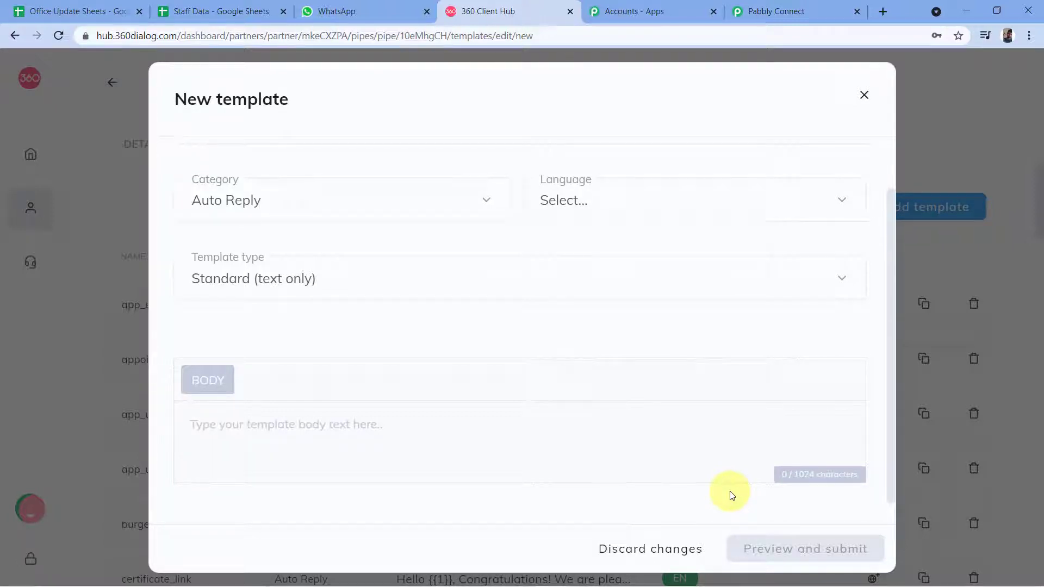
left_click(864, 96)
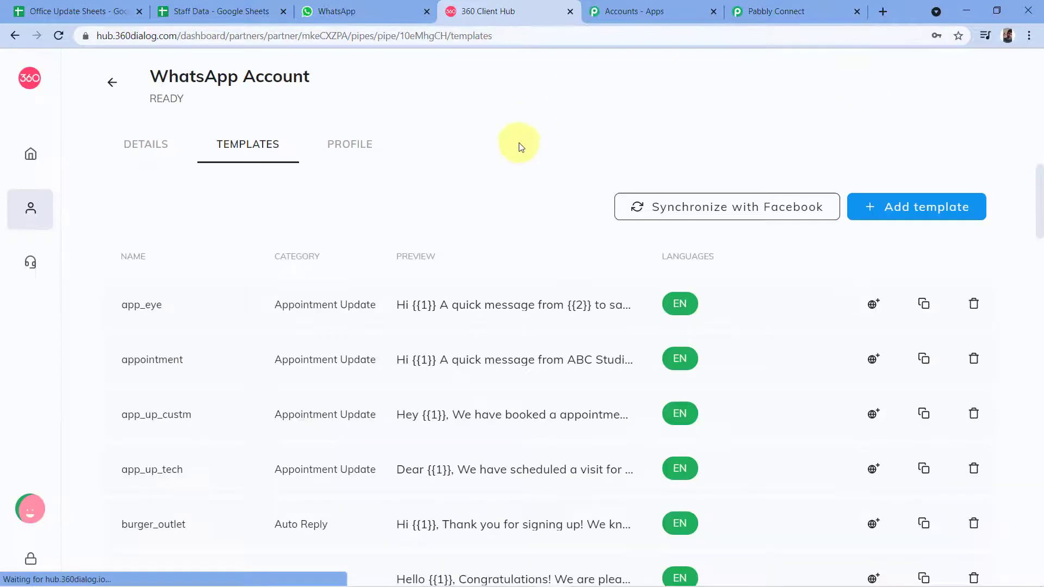
Look through the existing WhatsApp templates, open the hr_auto preview, and read its message text and body placeholders
mouse_move(681, 304)
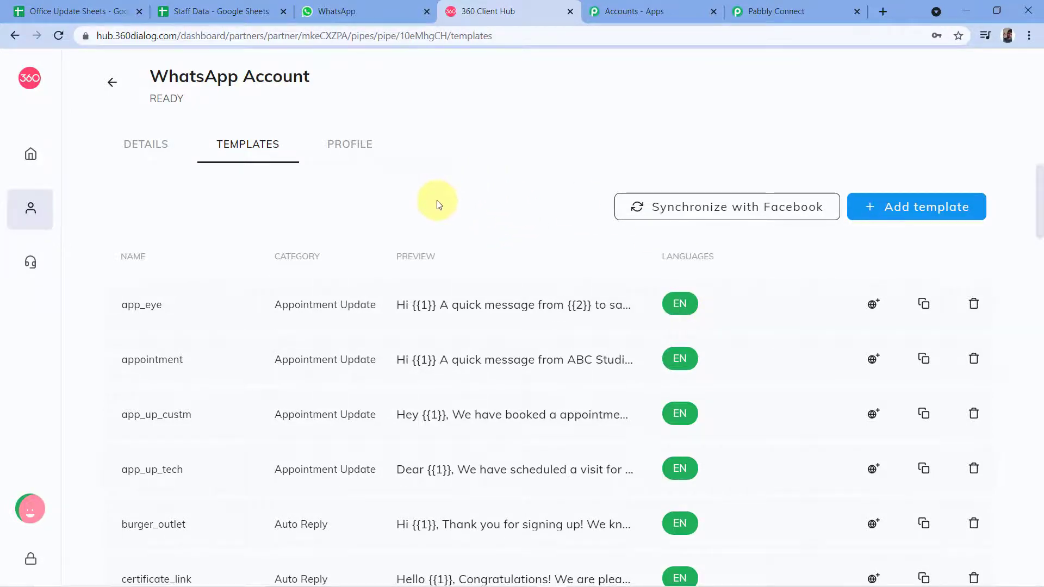
scroll(104, 226, "down", 5)
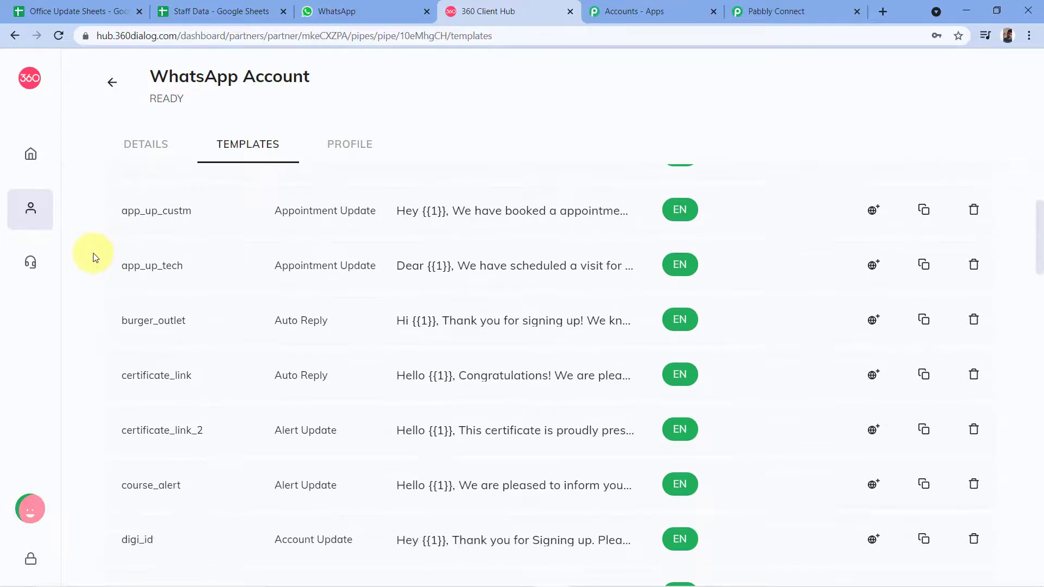
scroll(93, 253, "down", 7)
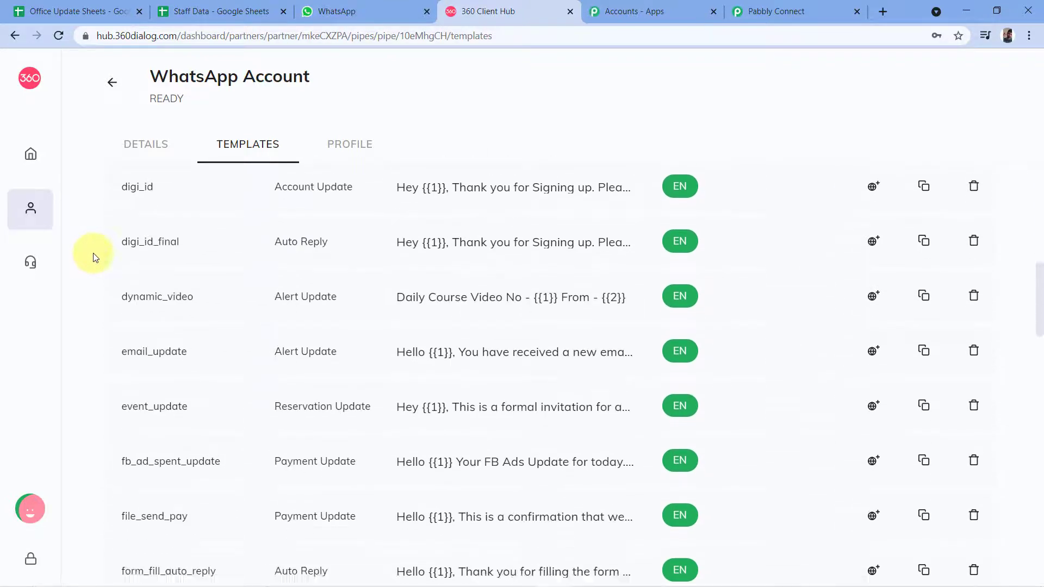
scroll(93, 253, "down", 8)
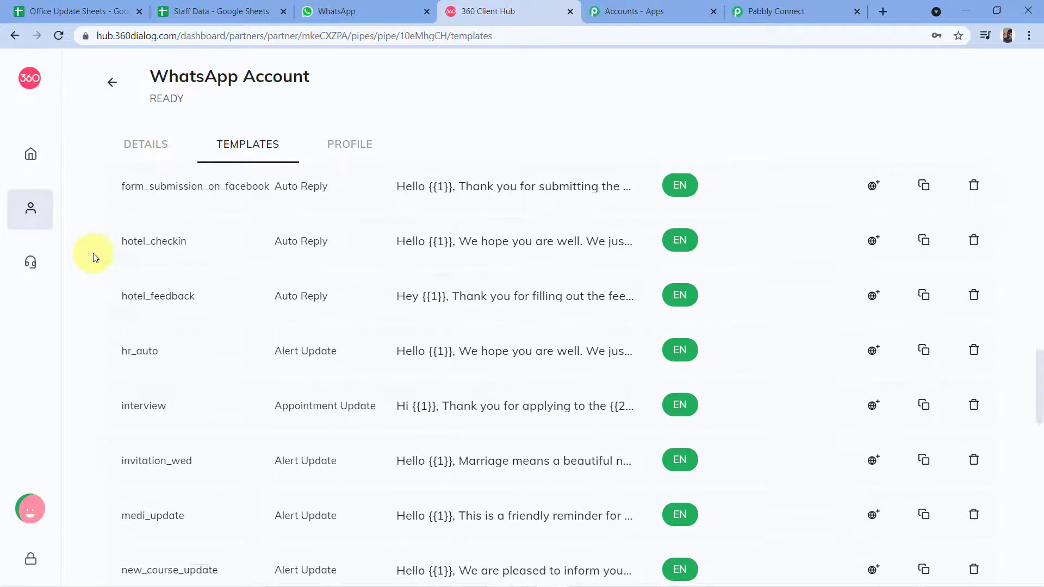
scroll(93, 253, "down", 1)
scroll(79, 222, "up", 1)
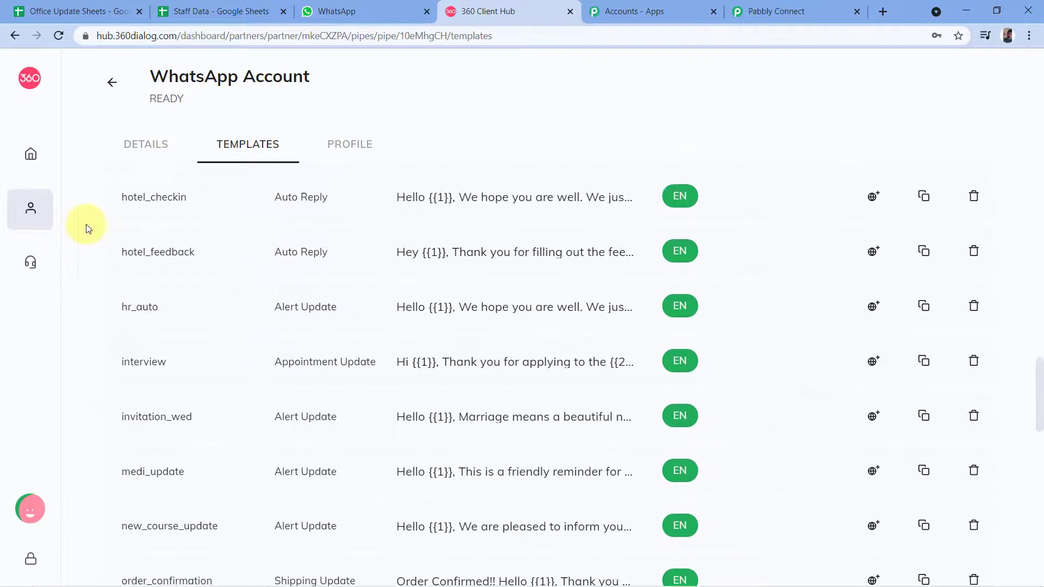
mouse_move(67, 279)
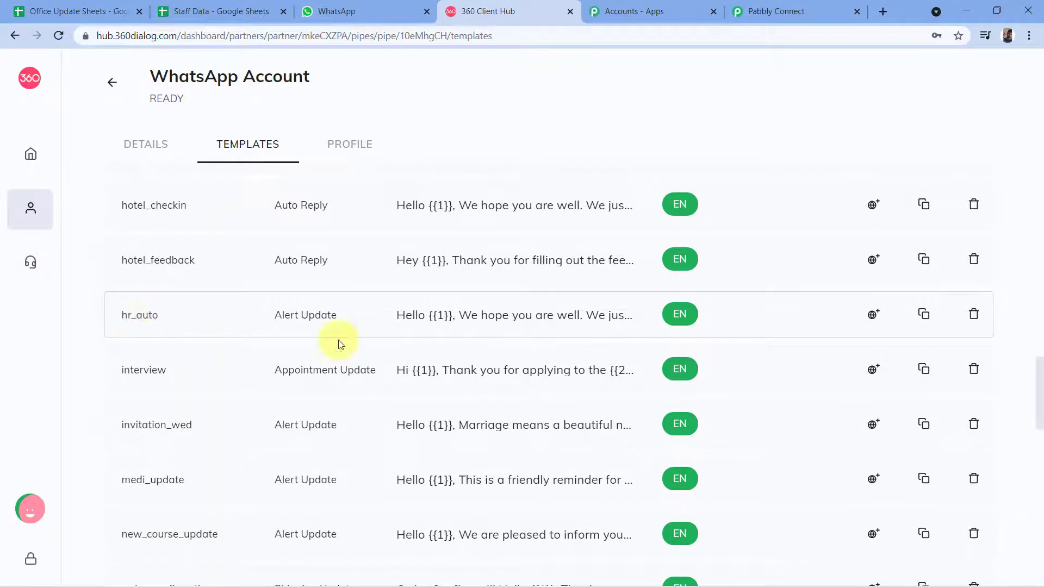
left_click(516, 323)
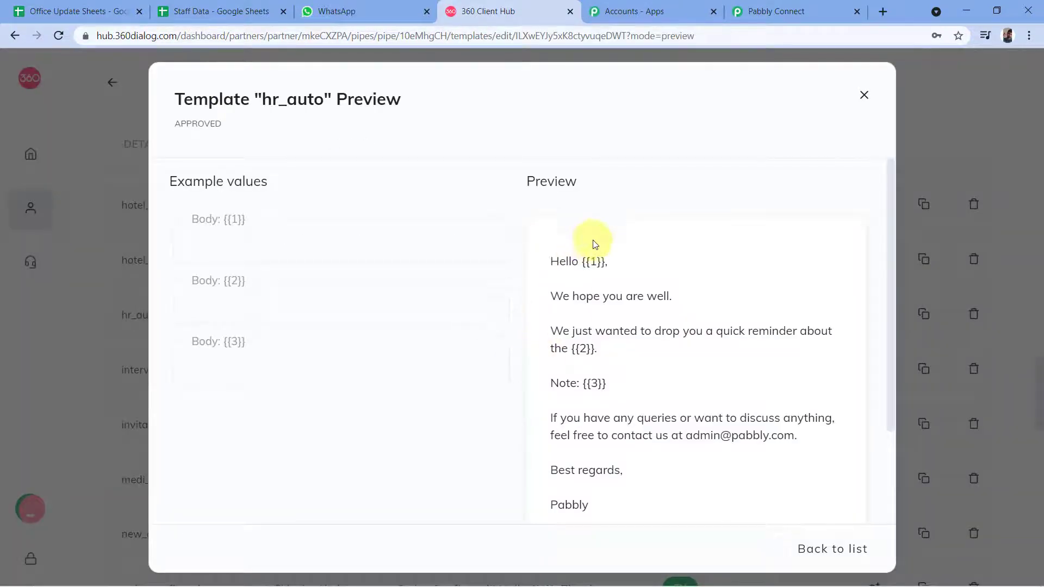
scroll(601, 229, "down", 2)
scroll(610, 261, "down", 1)
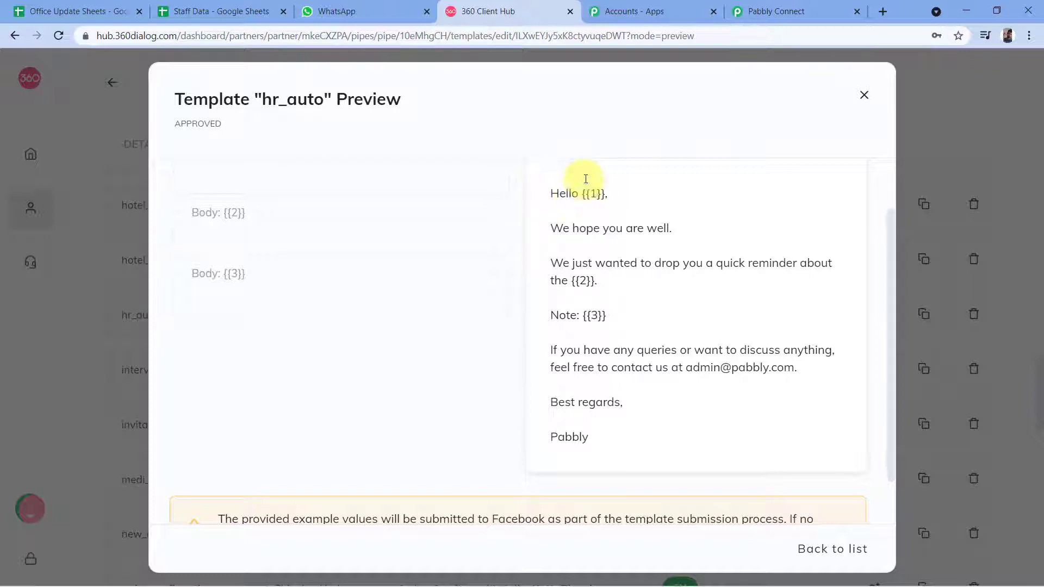
scroll(544, 214, "up", 1)
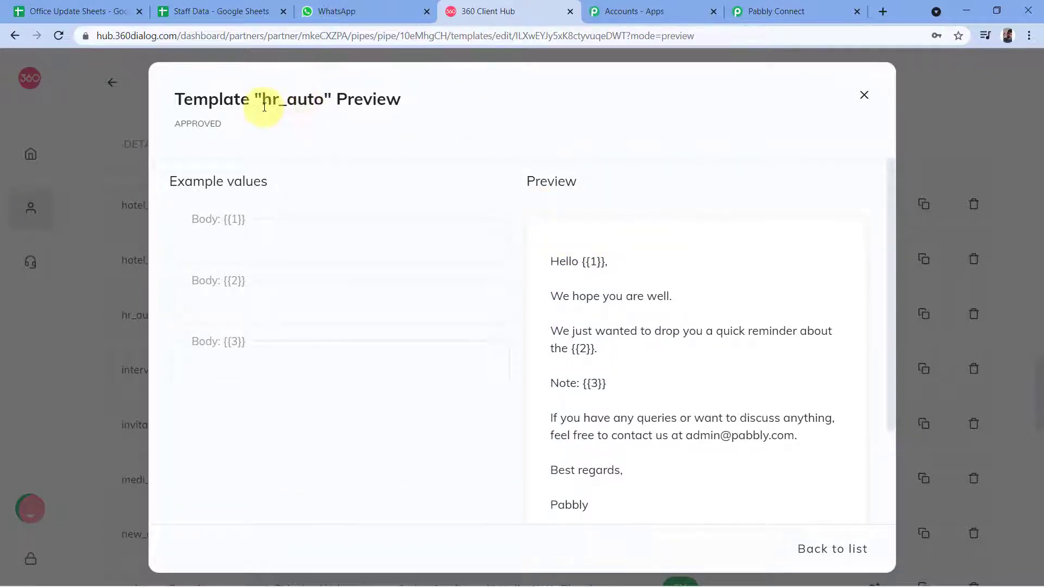
Return to Pabbly Connect and choose hr_auto (en) as the Template for the Send Template Message action
left_click(803, 6)
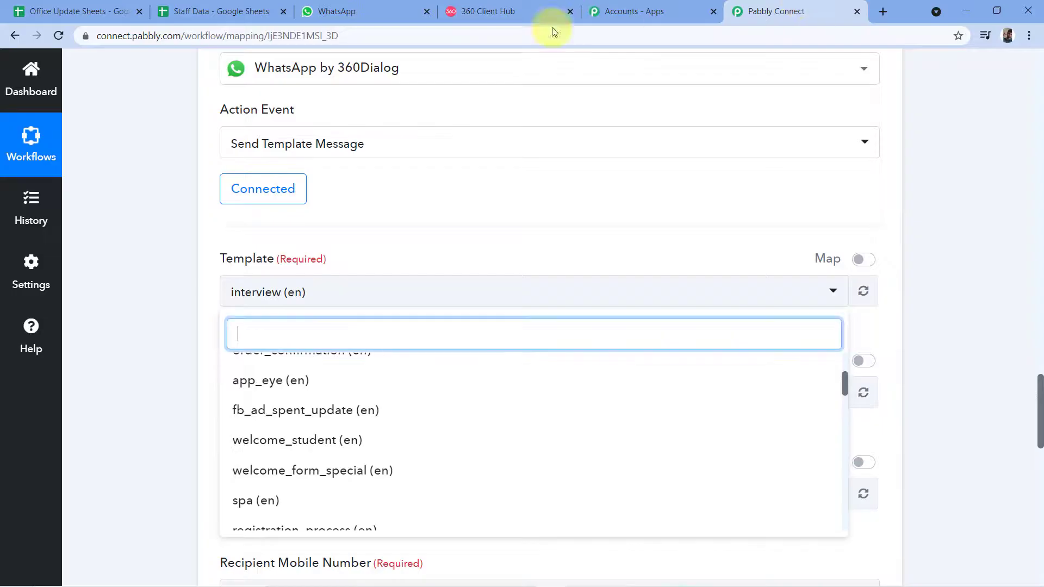
scroll(359, 413, "up", 1)
scroll(362, 420, "up", 2)
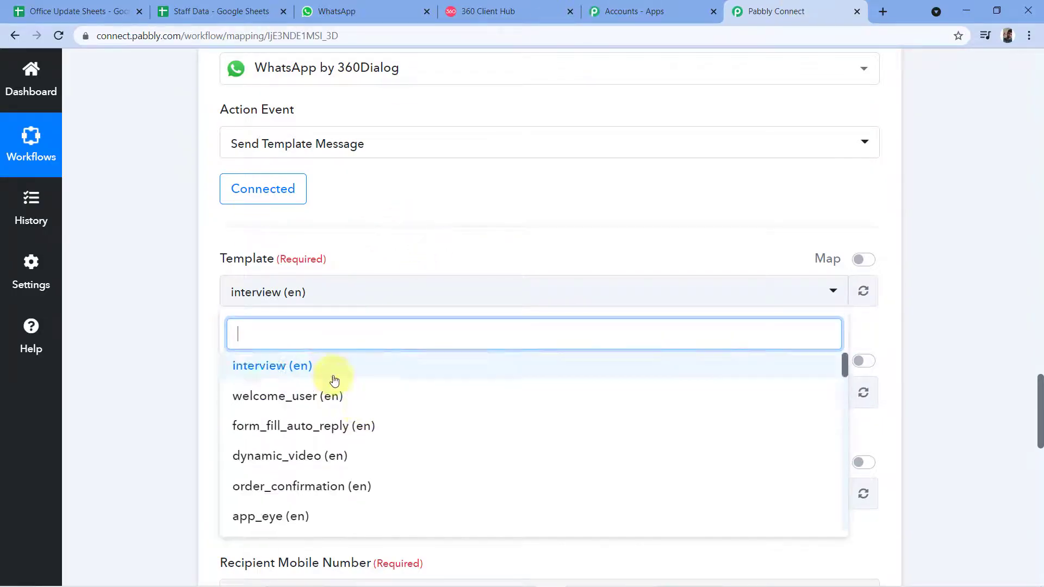
type("hr")
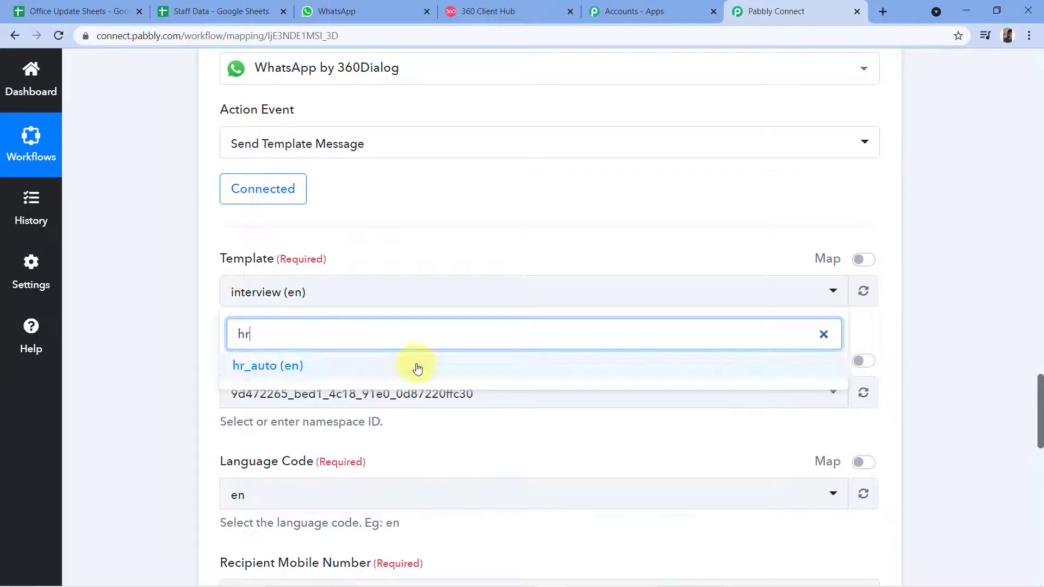
left_click(269, 365)
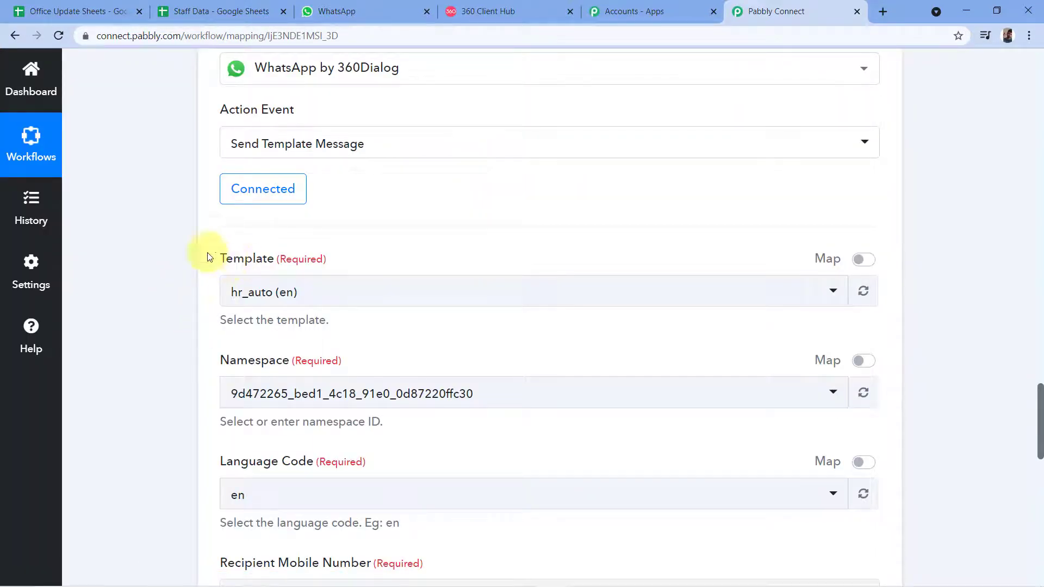
Review the Namespace, Language Code and Recipient Mobile Number fields, including the example format with country code
scroll(212, 304, "down", 2)
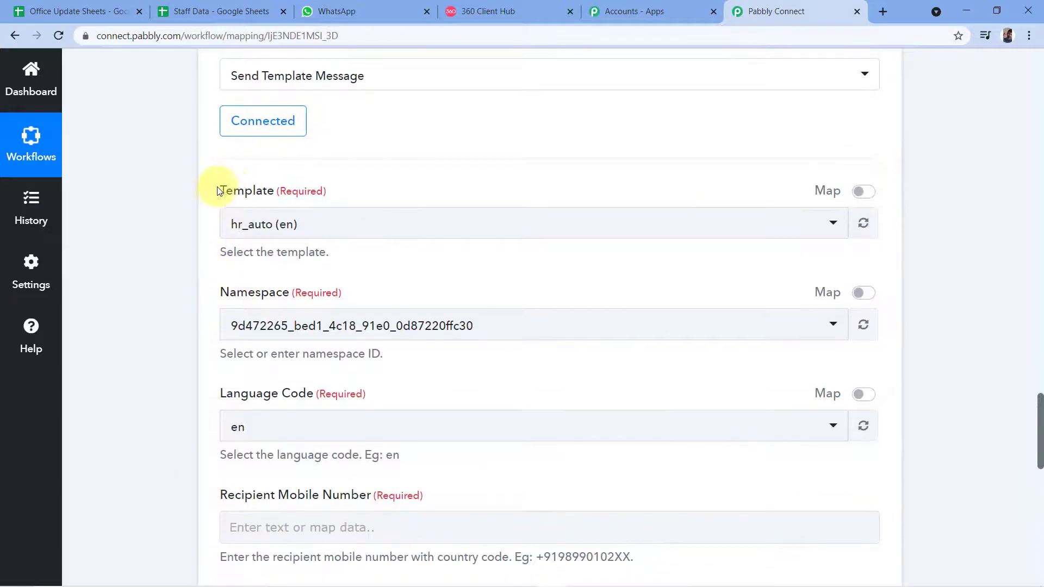
scroll(293, 201, "down", 1)
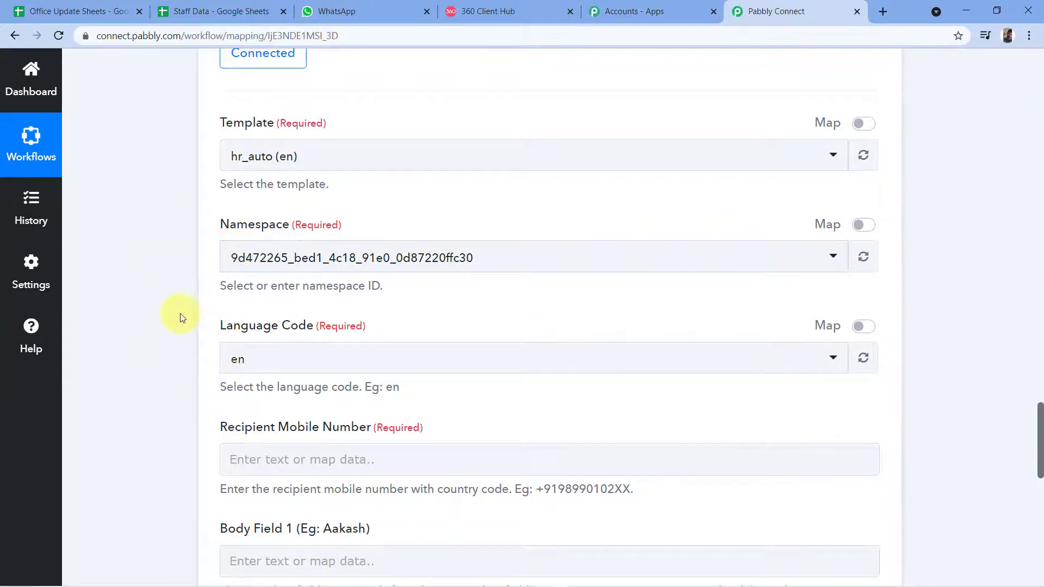
scroll(187, 311, "down", 2)
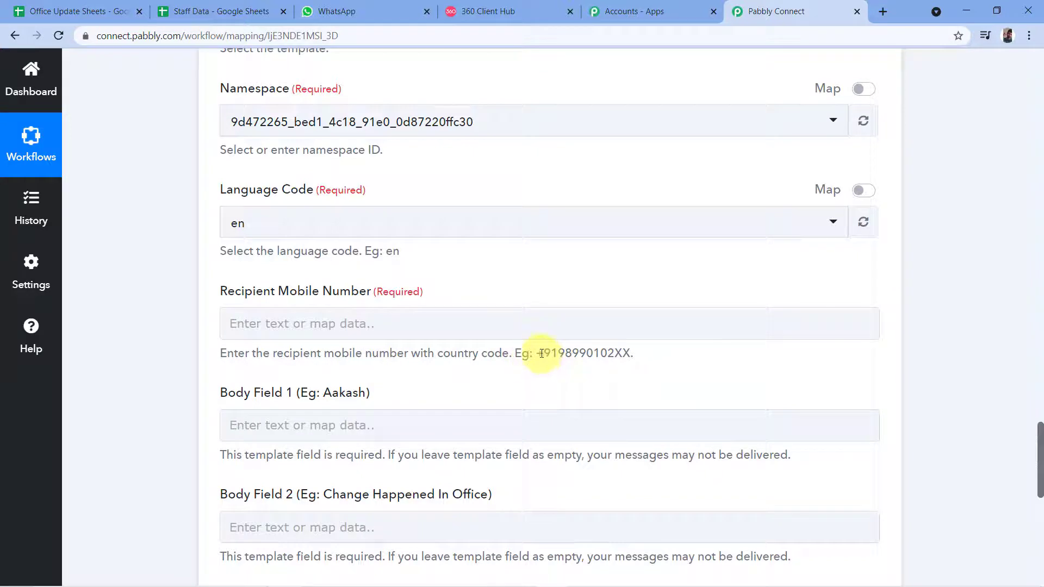
left_click_drag(539, 352, 633, 354)
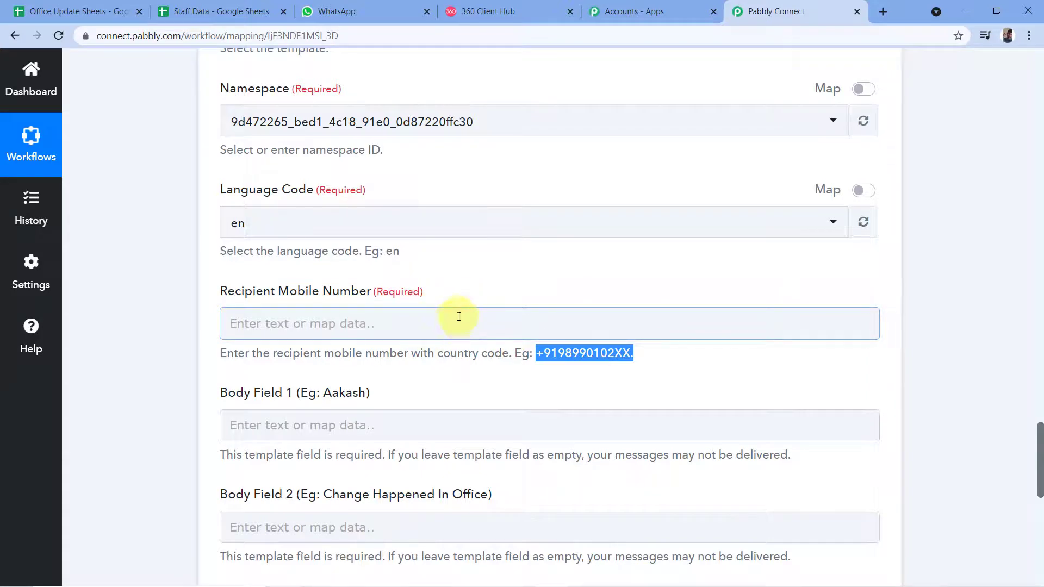
Check the Mobile No. value in the Iterator by Pabbly response against the Mobile No. column of the Staff Data sheet
scroll(935, 277, "up", 10)
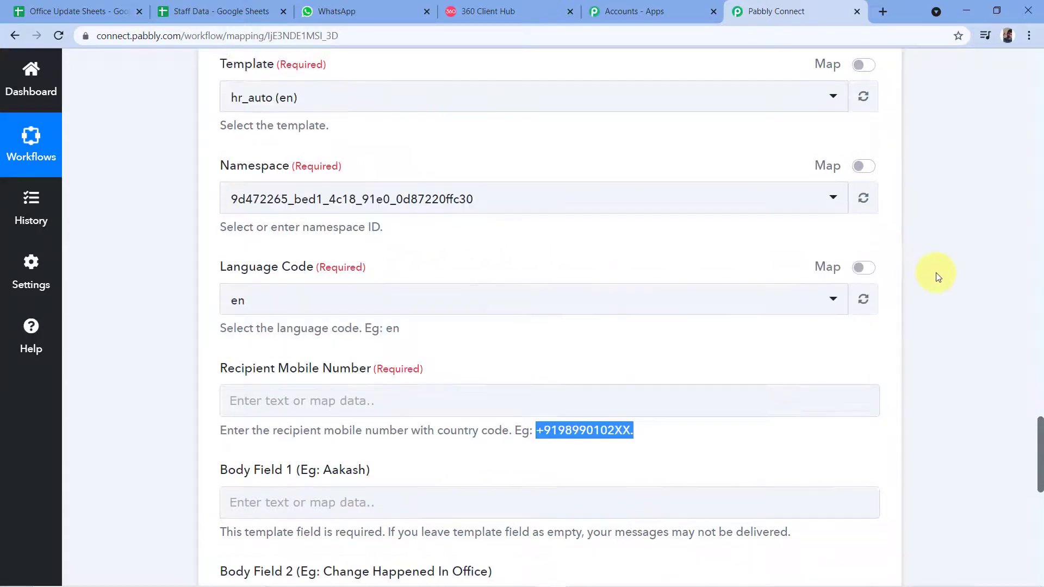
scroll(865, 331, "up", 5)
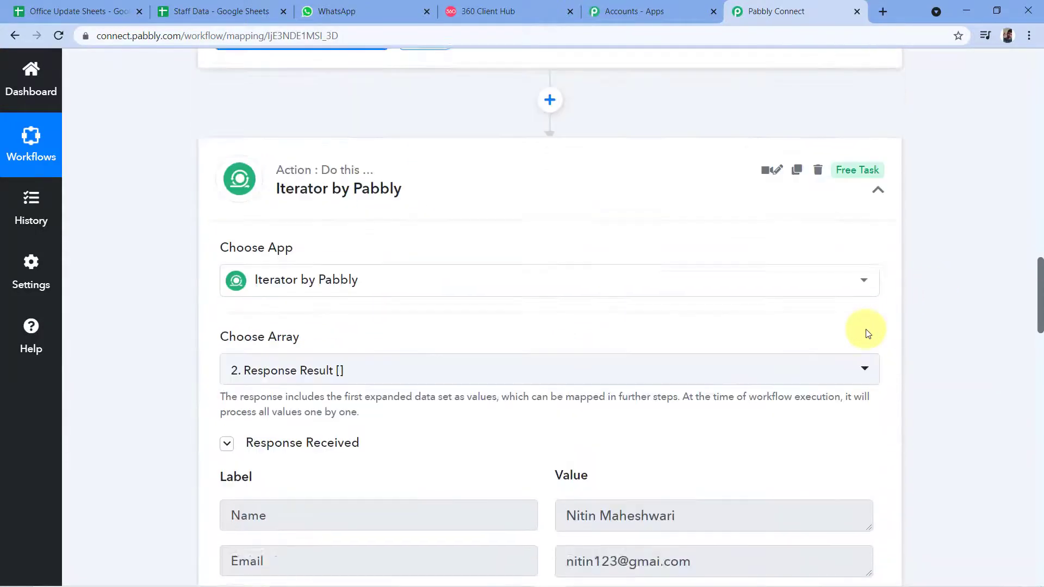
scroll(866, 331, "down", 4)
scroll(866, 331, "up", 3)
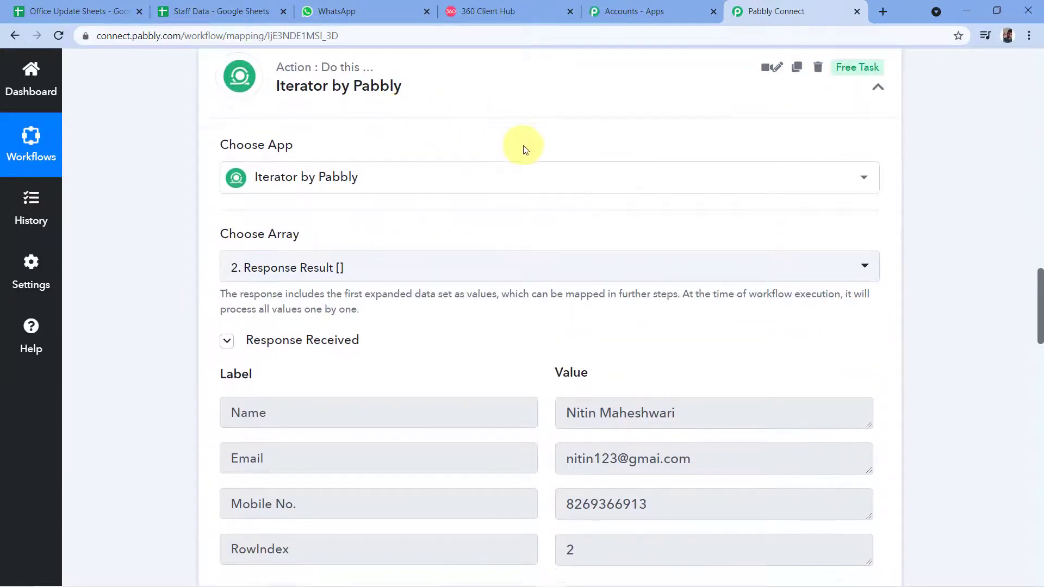
scroll(525, 147, "down", 3)
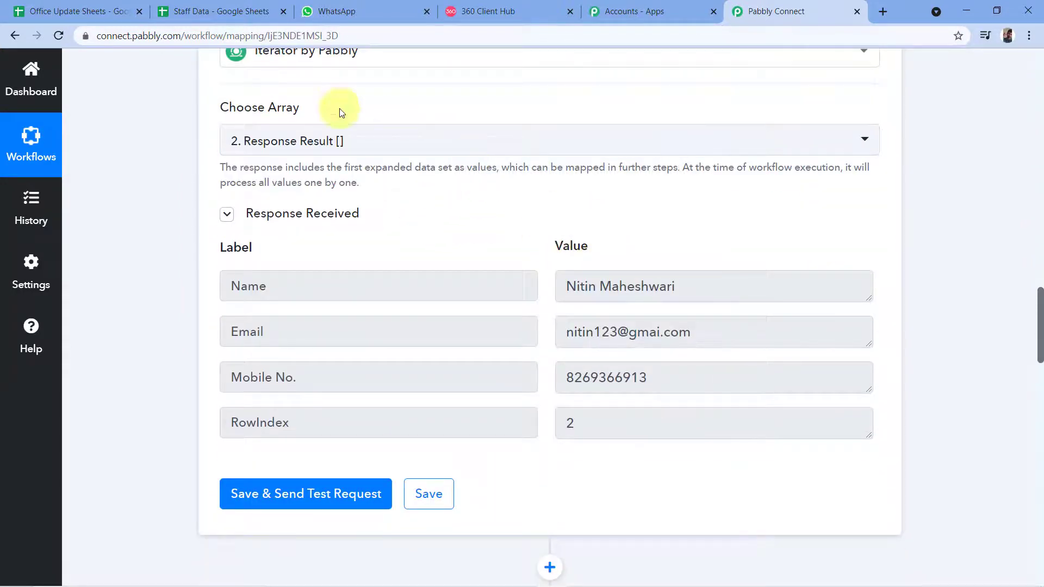
left_click(228, 11)
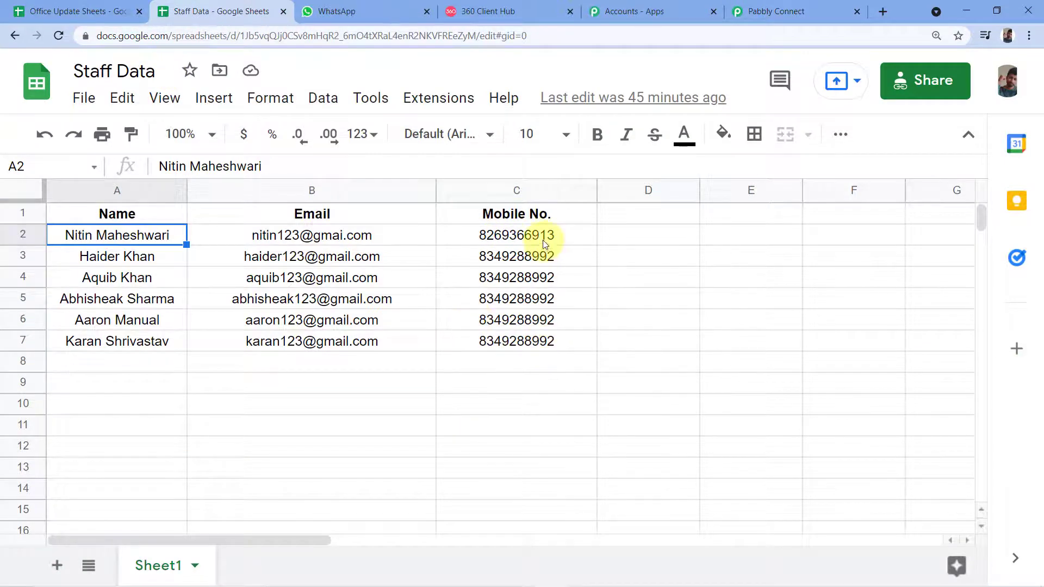
left_click(808, 9)
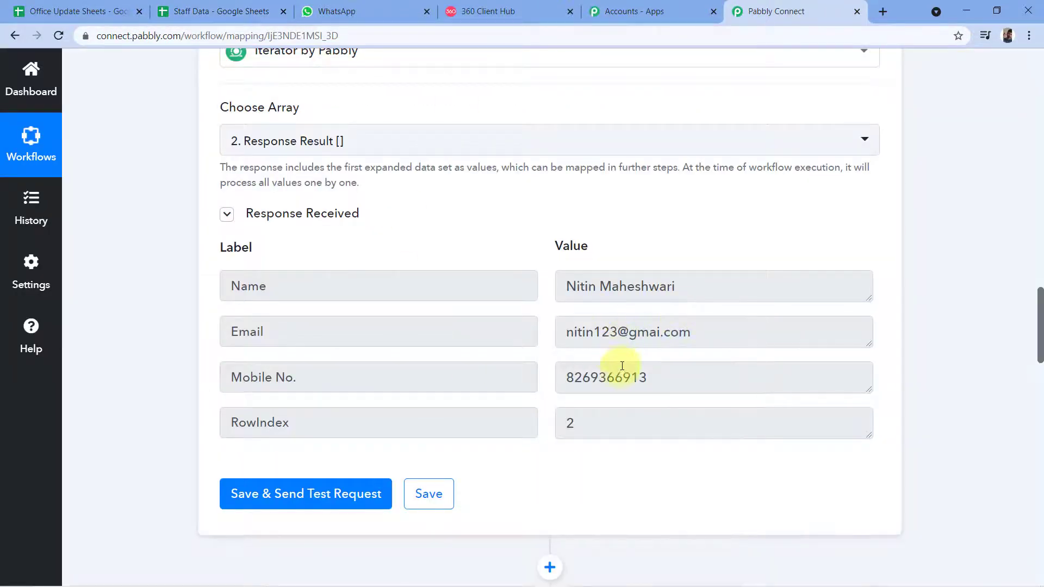
left_click(583, 380)
double_click(567, 380)
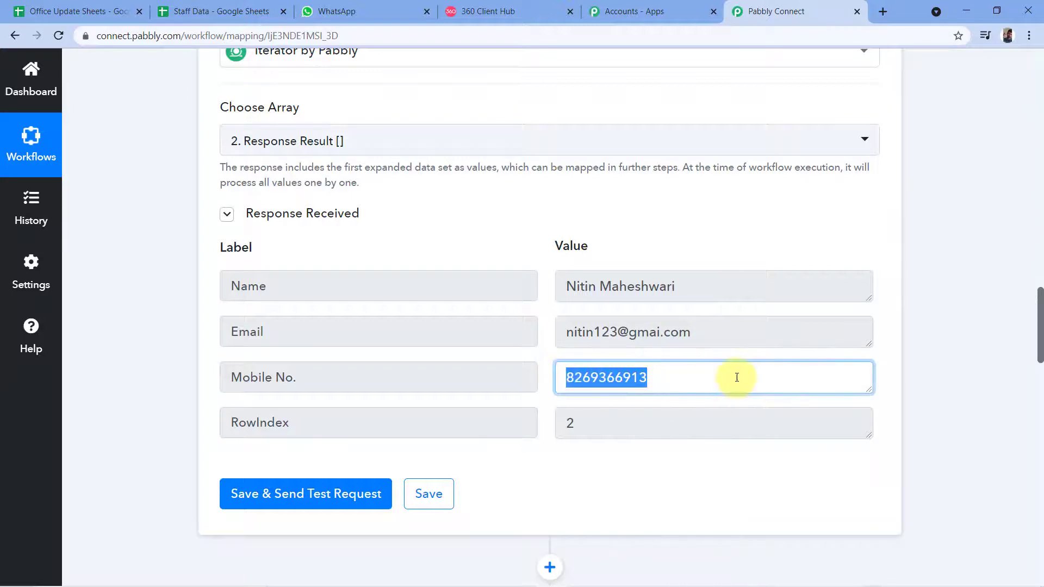
left_click(625, 384)
Map Recipient Mobile Number to the Iterator's Mobile No. field and prefix it with the country code +91
scroll(919, 351, "down", 10)
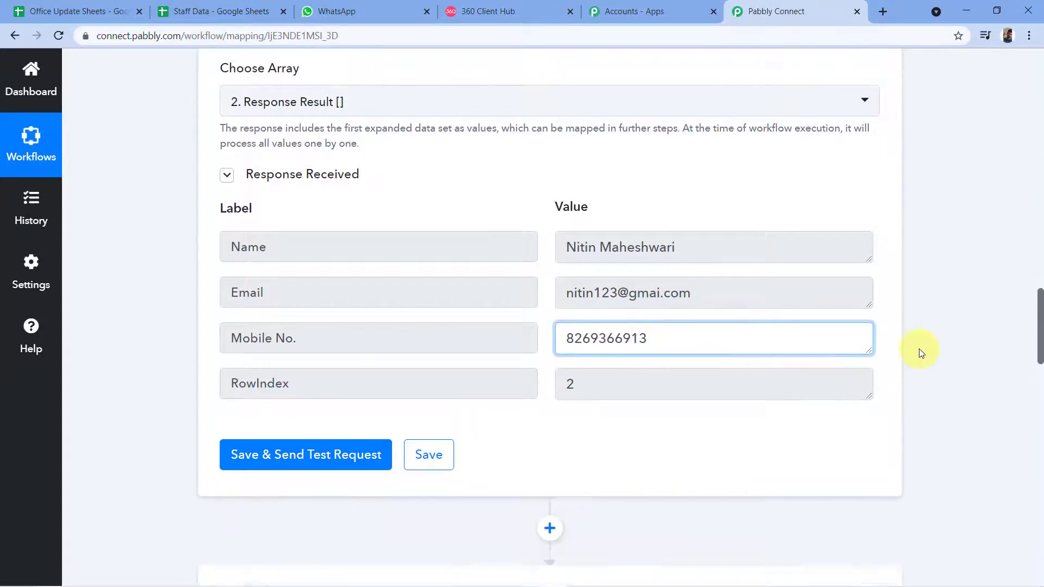
scroll(919, 352, "down", 5)
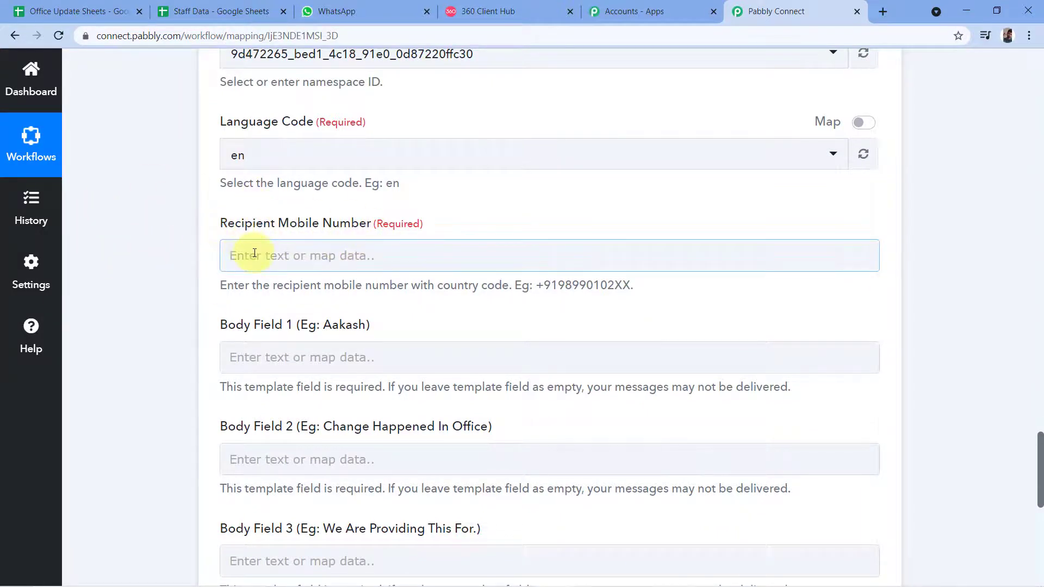
left_click(218, 253)
scroll(217, 253, "down", 3)
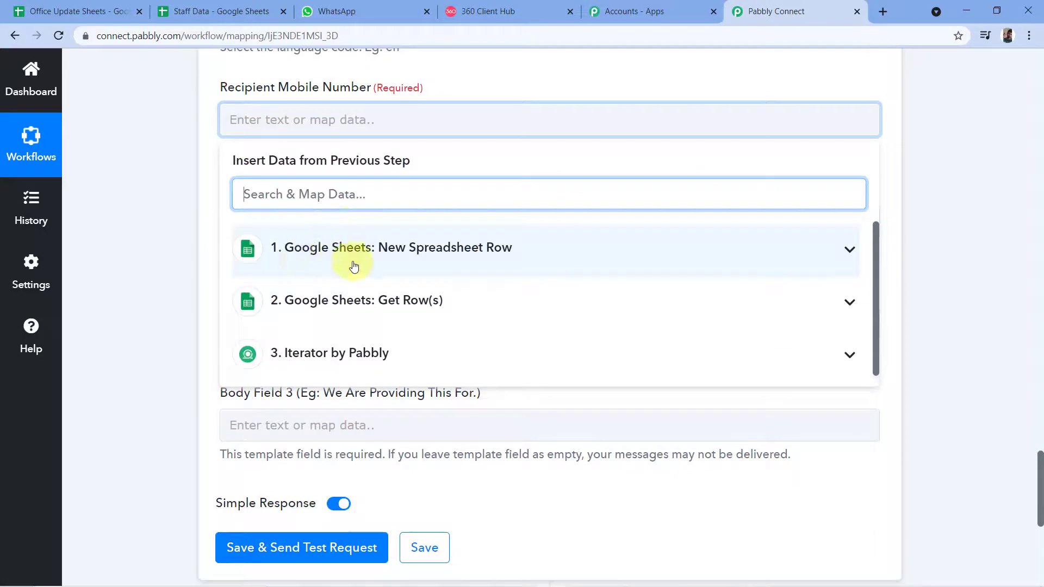
left_click(360, 355)
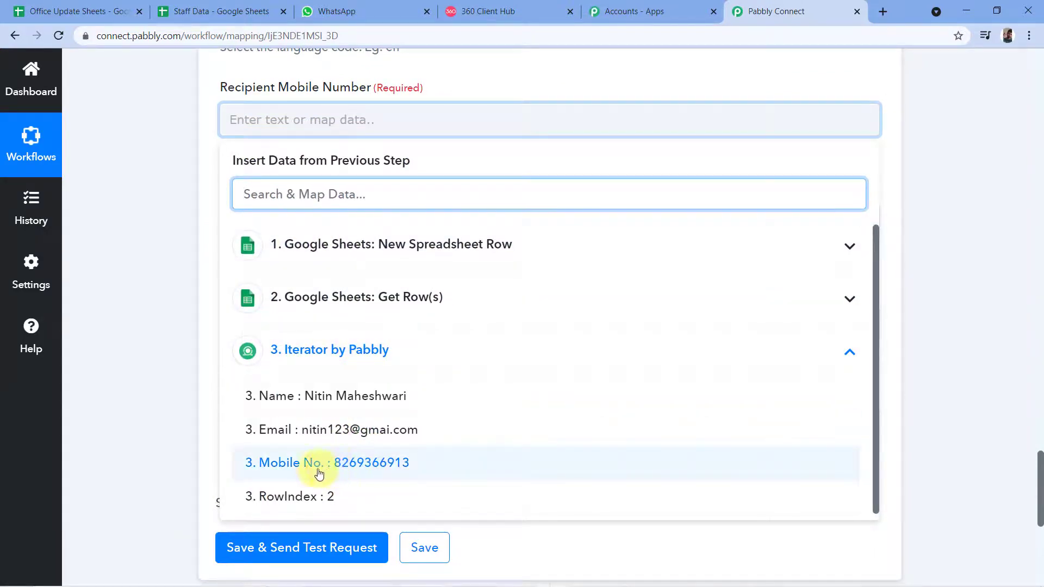
left_click(408, 469)
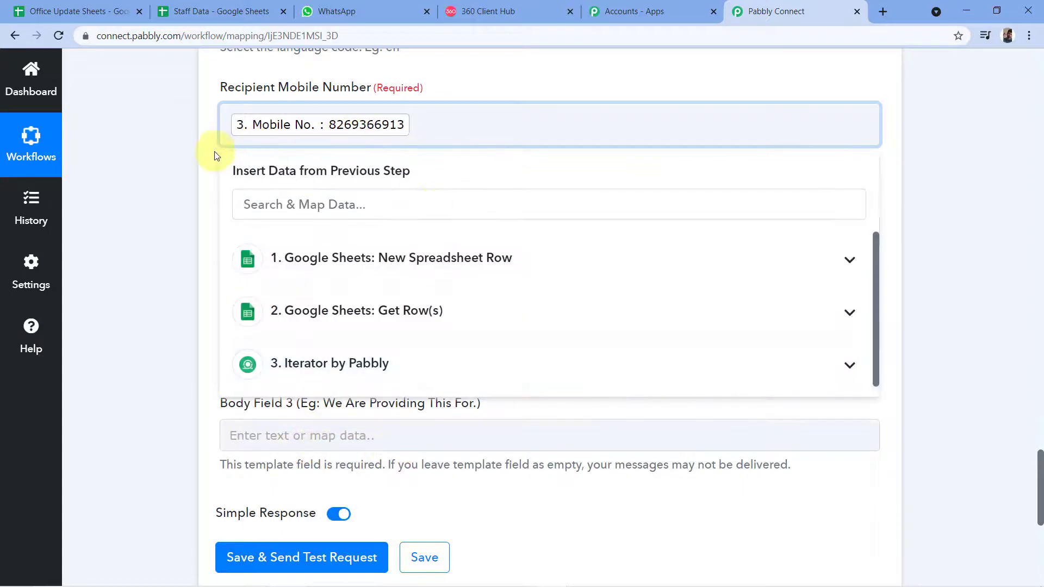
left_click(284, 155)
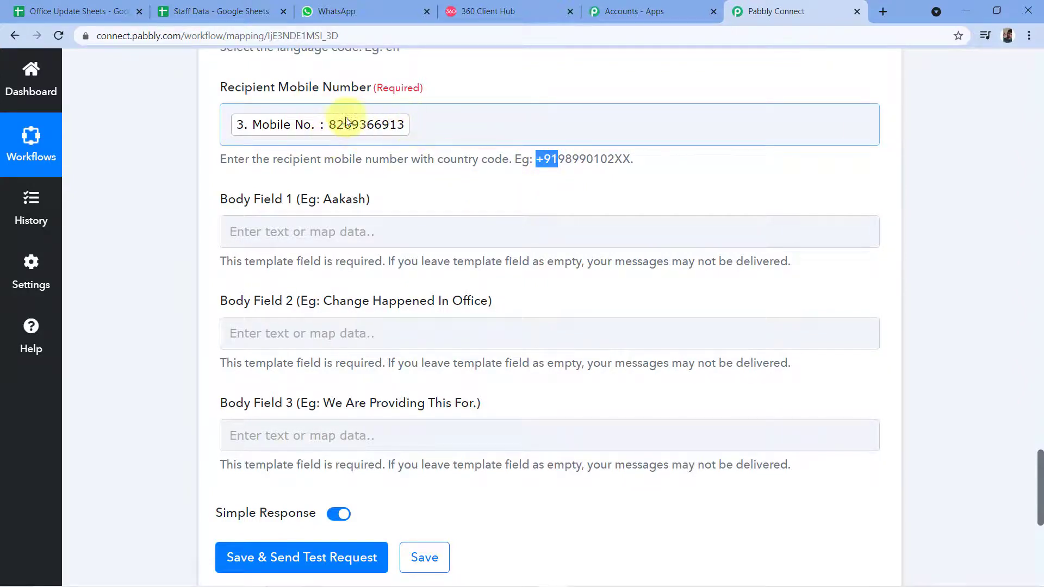
left_click(227, 127)
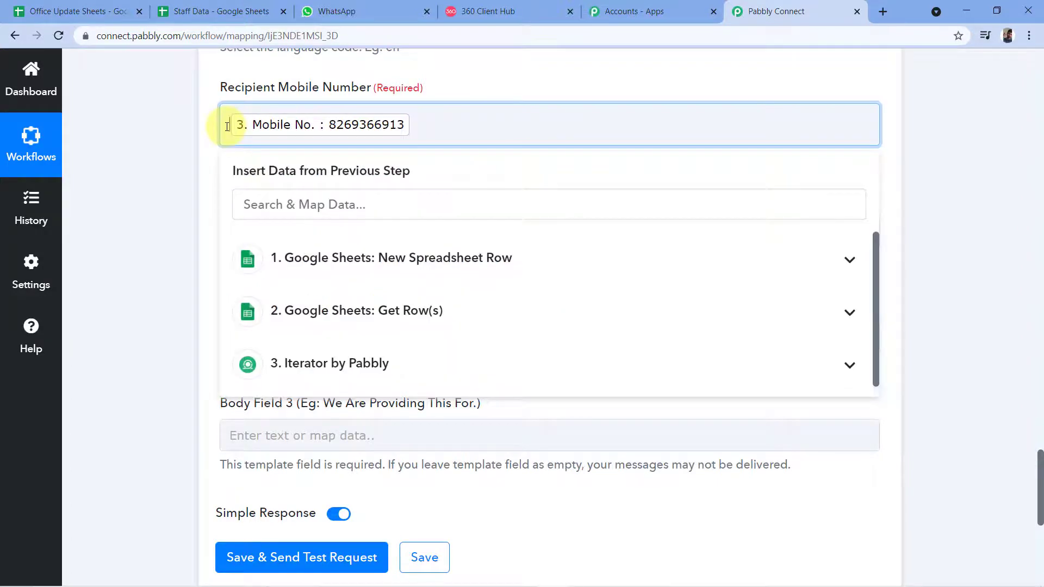
type("+91")
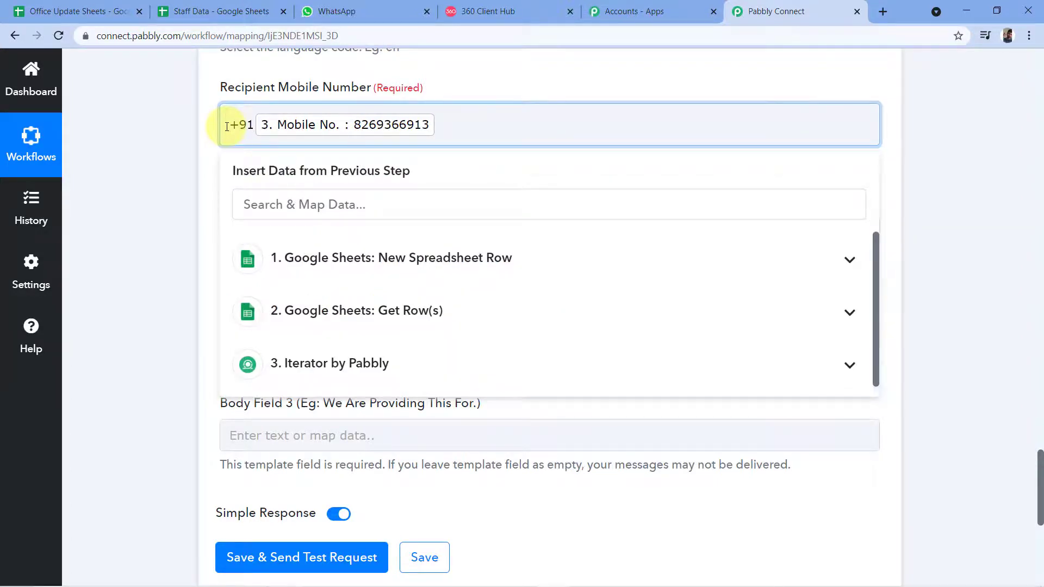
left_click(186, 135)
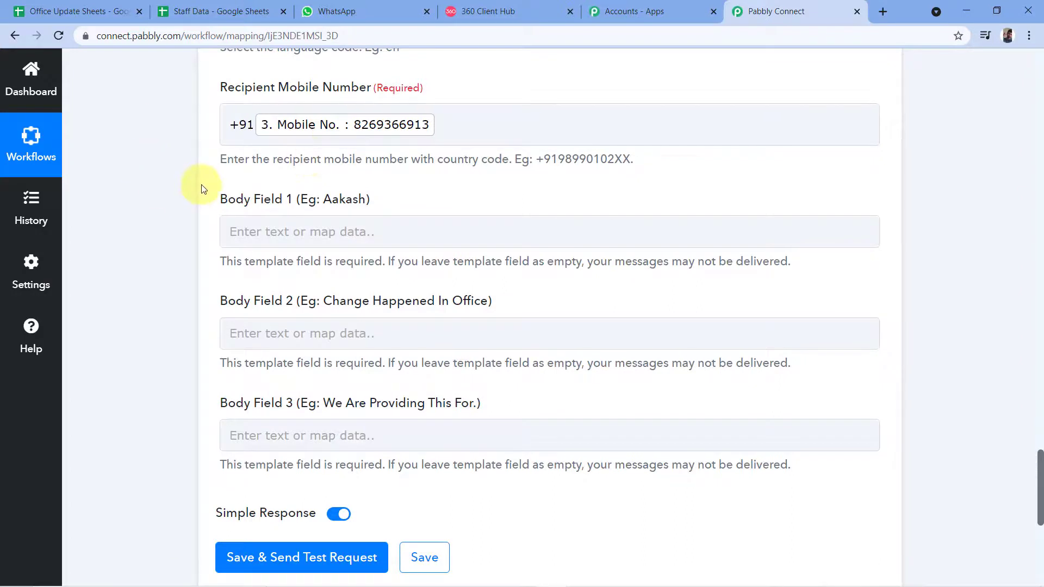
Switch to 360 Client Hub and review the hr_auto template preview, including its three body placeholders and the contact e-mail line
scroll(419, 105, "down", 1)
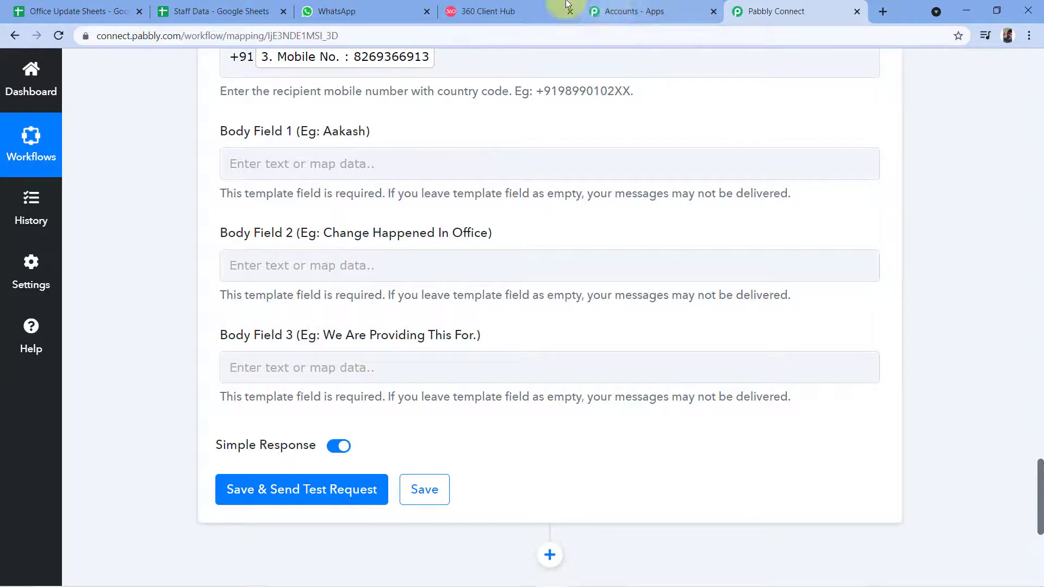
left_click(500, 12)
scroll(598, 250, "down", 1)
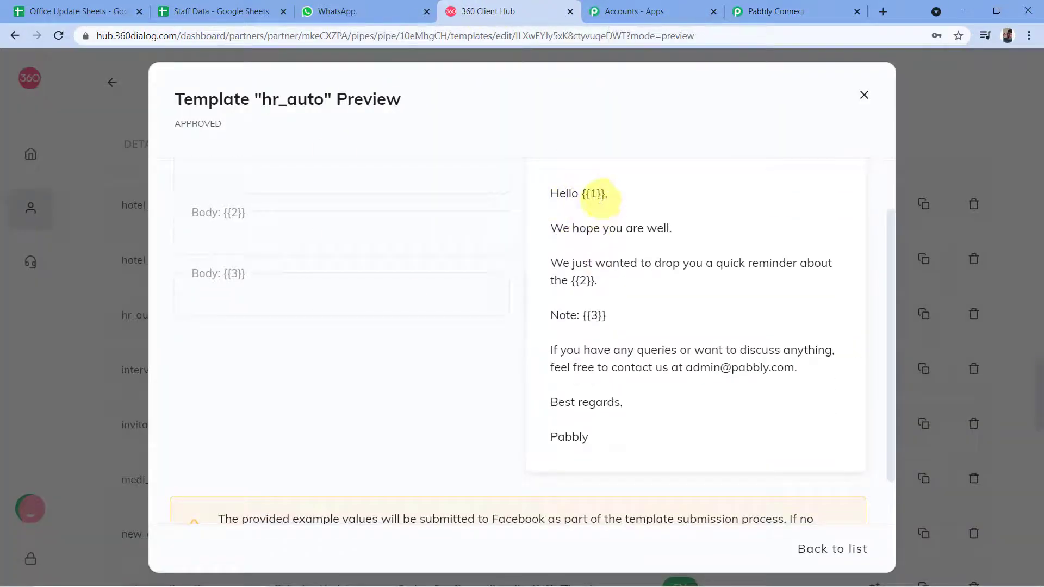
scroll(601, 199, "up", 1)
scroll(609, 217, "down", 1)
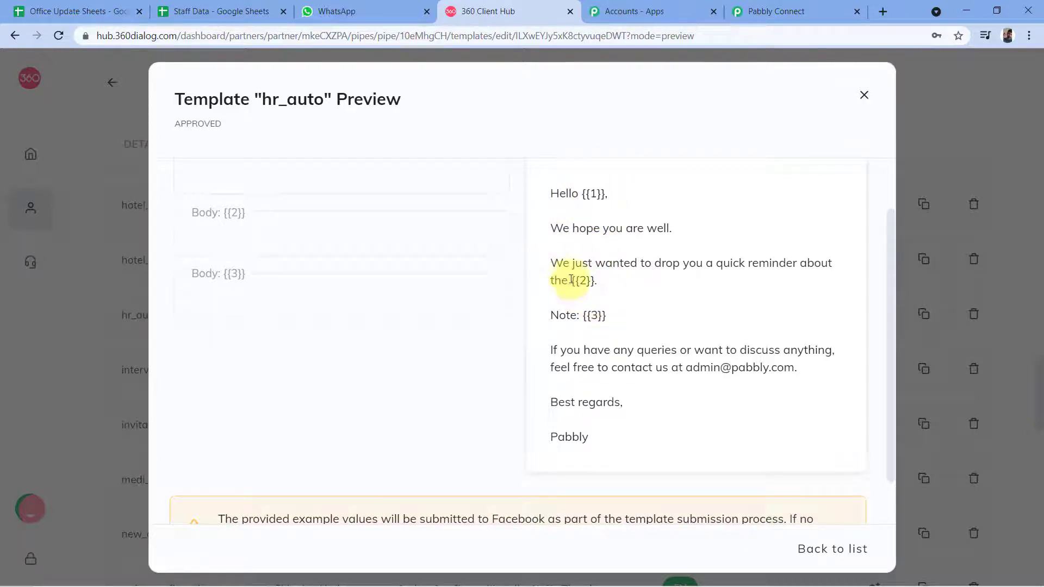
left_click_drag(571, 280, 607, 328)
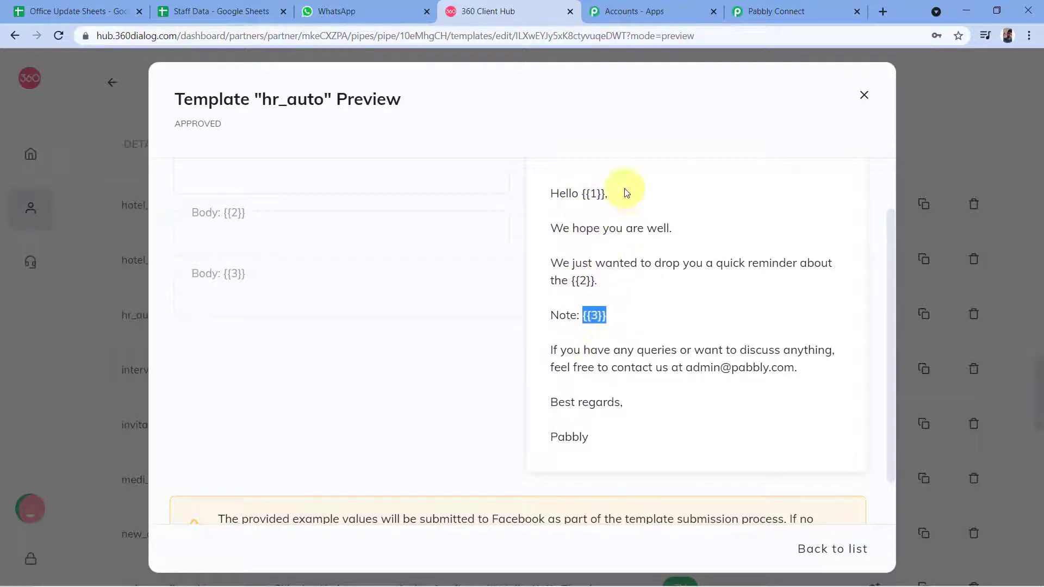
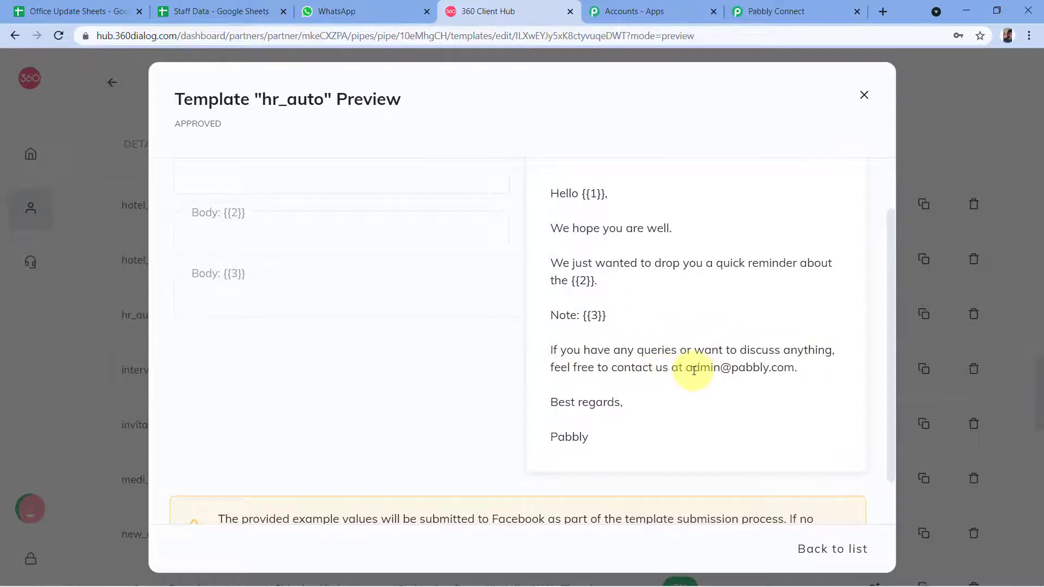
left_click_drag(686, 369, 791, 369)
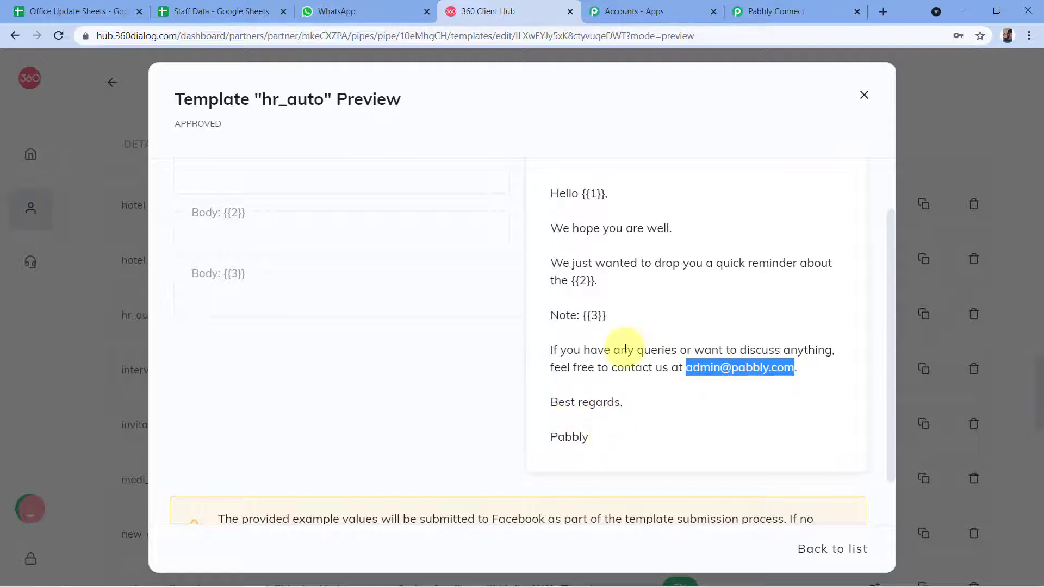
scroll(630, 308, "up", 2)
scroll(637, 303, "down", 1)
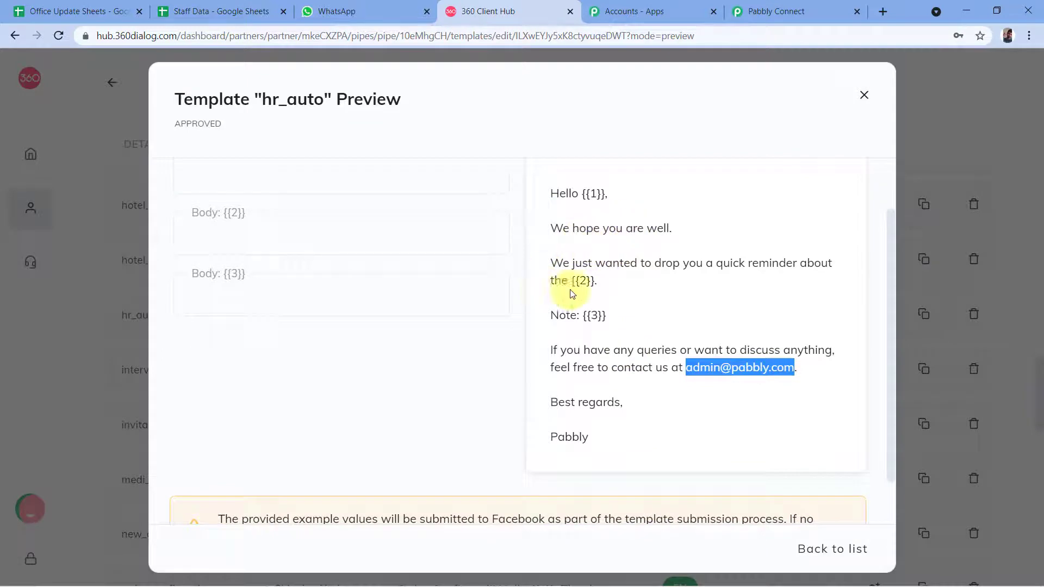
Return to Pabbly Connect and map Body Field 1 to the Name field from the Iterator by Pabbly step
left_click(777, 11)
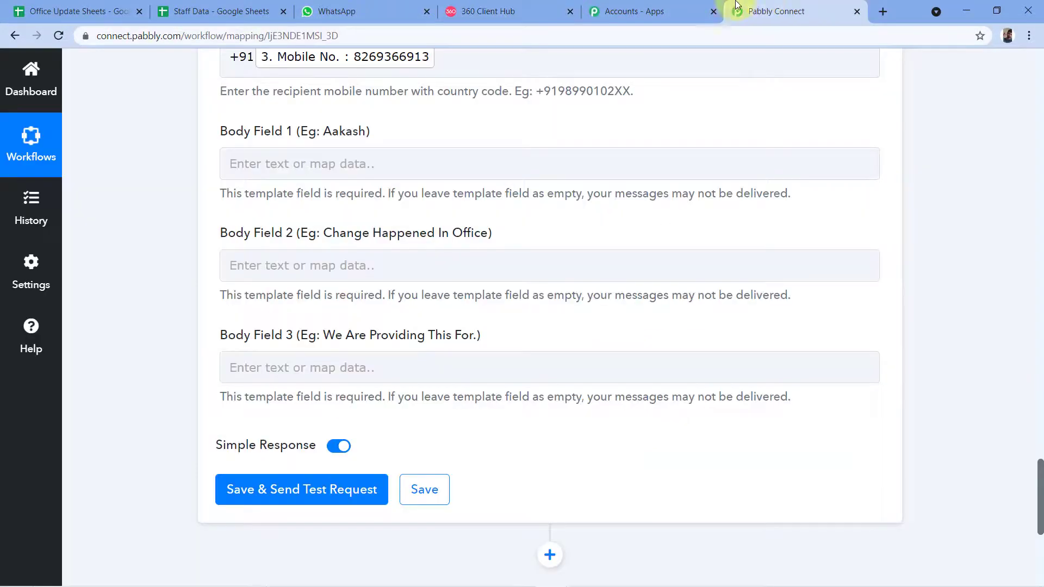
left_click(361, 163)
left_click(344, 122)
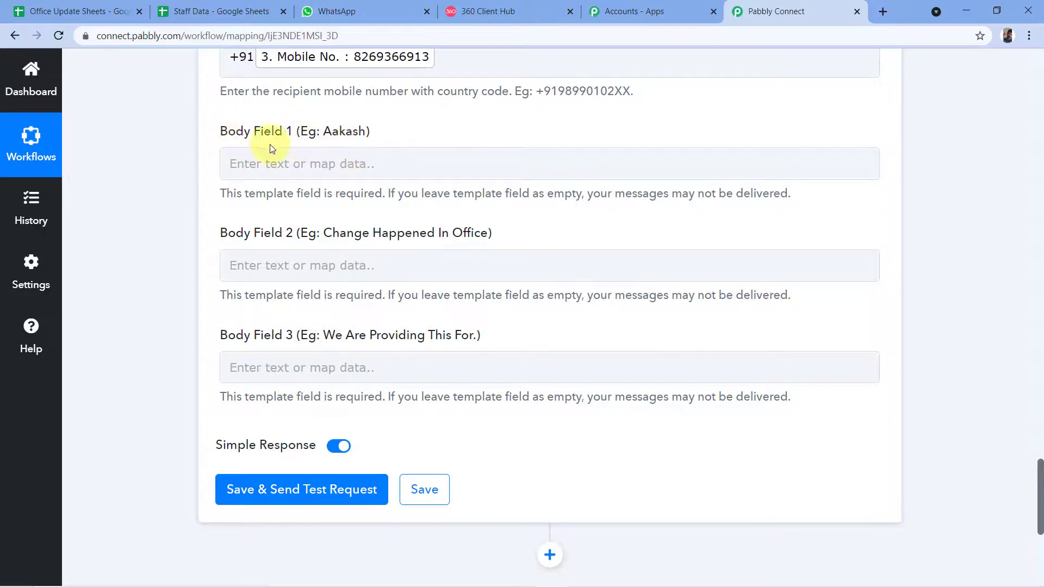
left_click(274, 163)
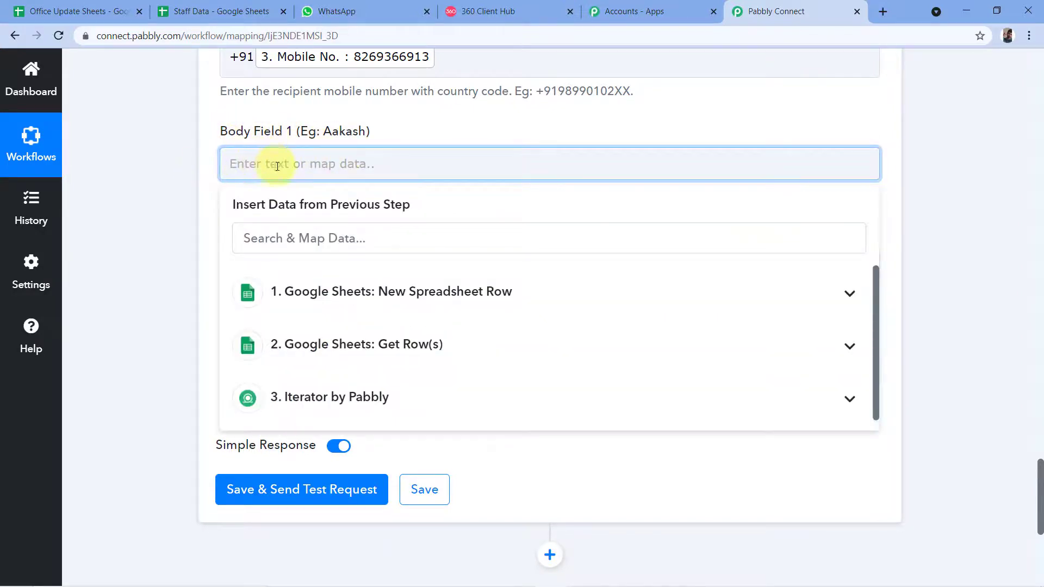
left_click(316, 397)
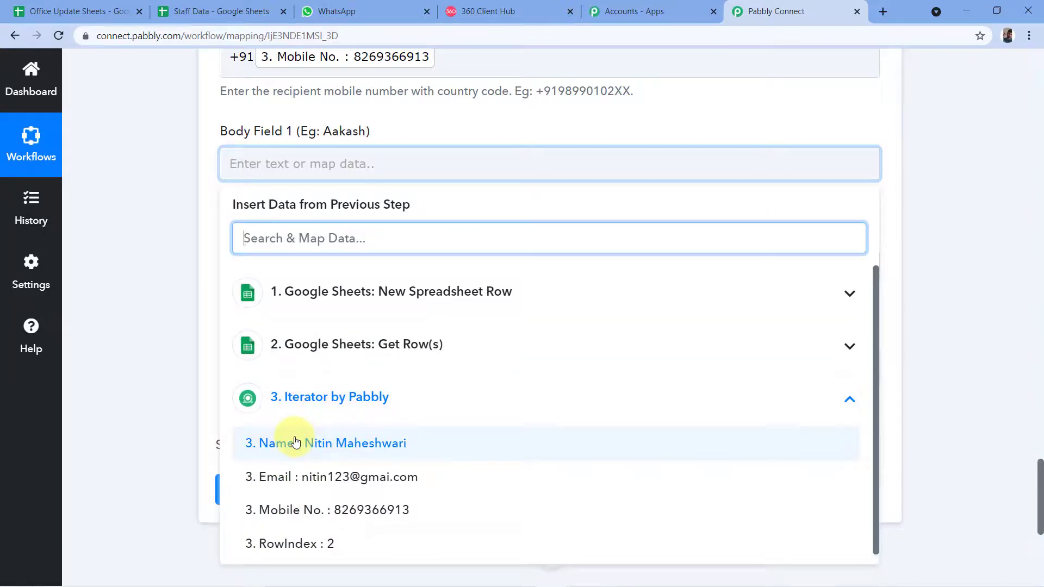
left_click(353, 452)
left_click(212, 275)
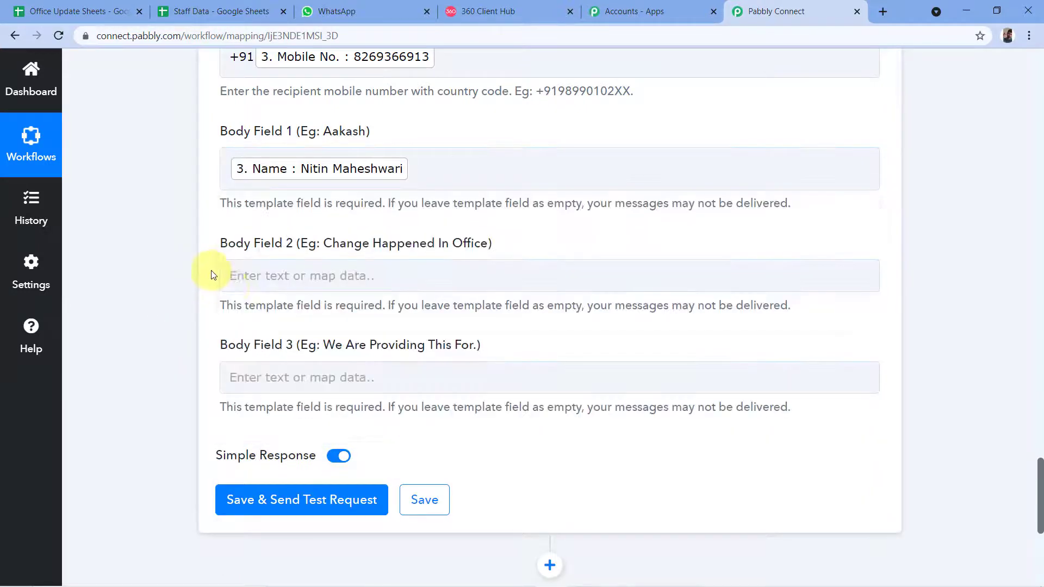
Map Body Field 2 to the Update Name field from the Google Sheets New Spreadsheet Row step
left_click(275, 272)
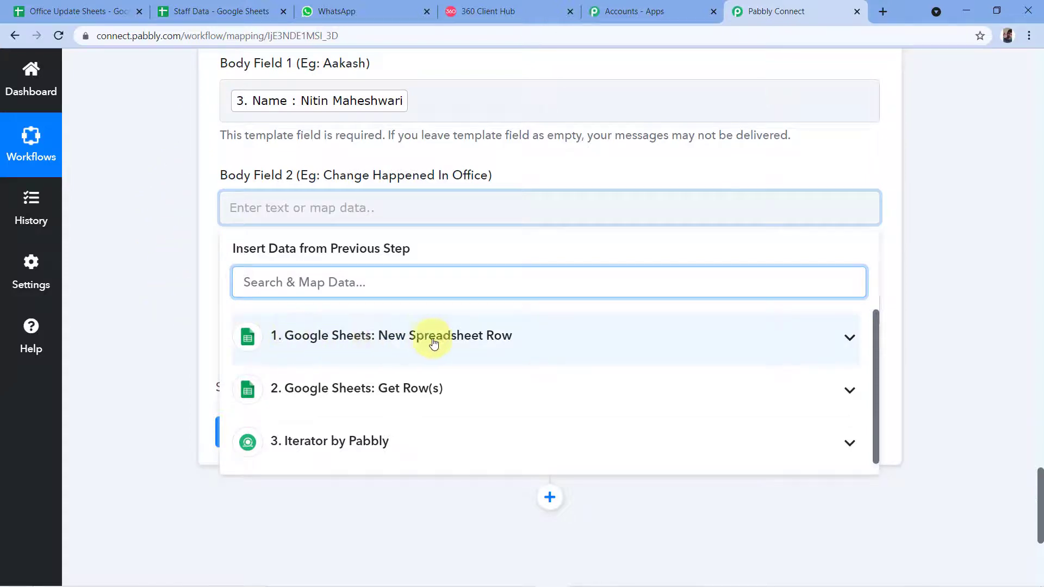
left_click(377, 341)
scroll(361, 343, "down", 1)
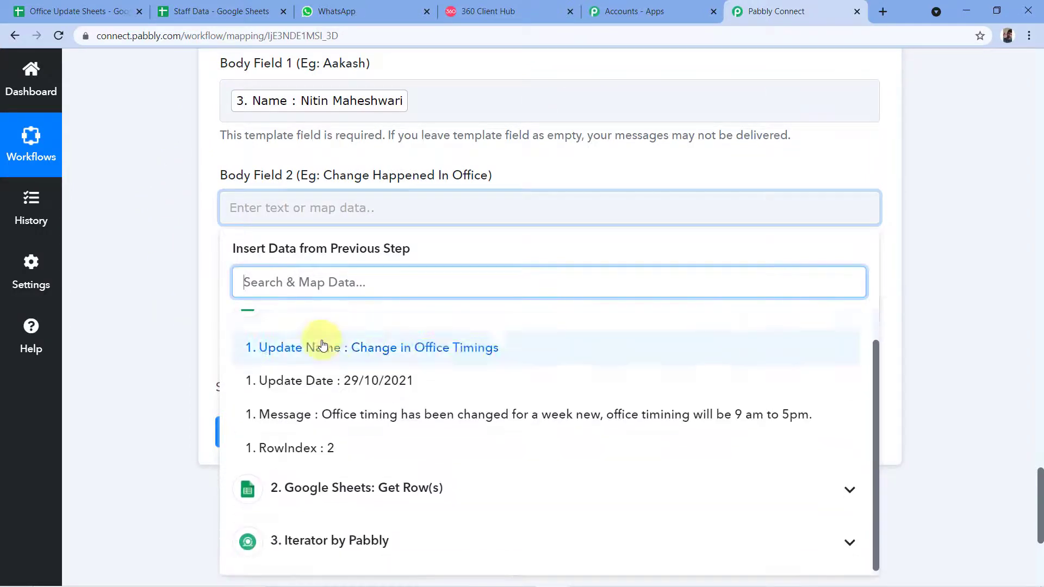
left_click(409, 351)
left_click(209, 264)
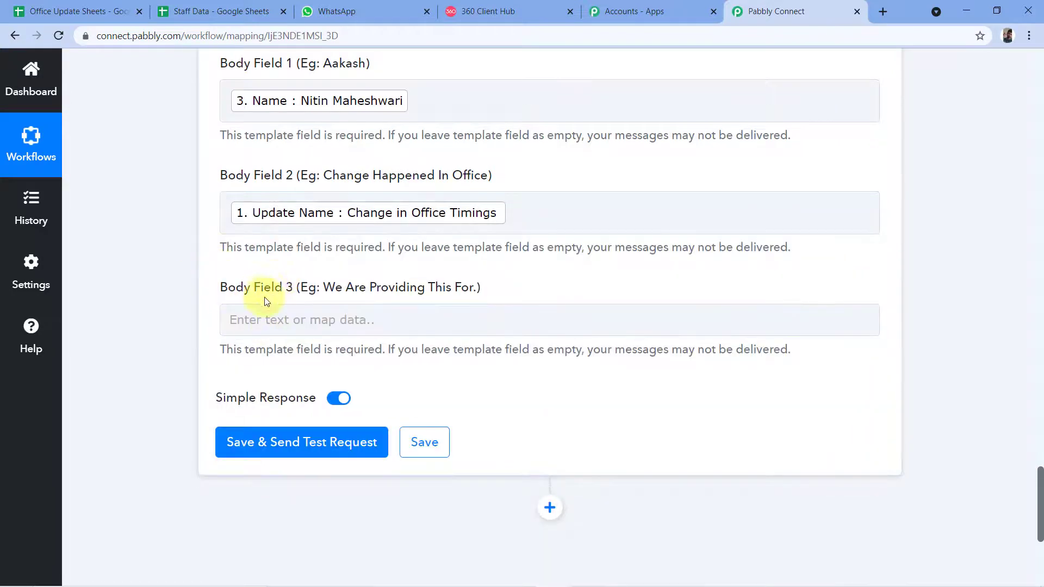
Map Body Field 3 to the Message field from the Google Sheets New Spreadsheet Row step
left_click(276, 318)
left_click(273, 319)
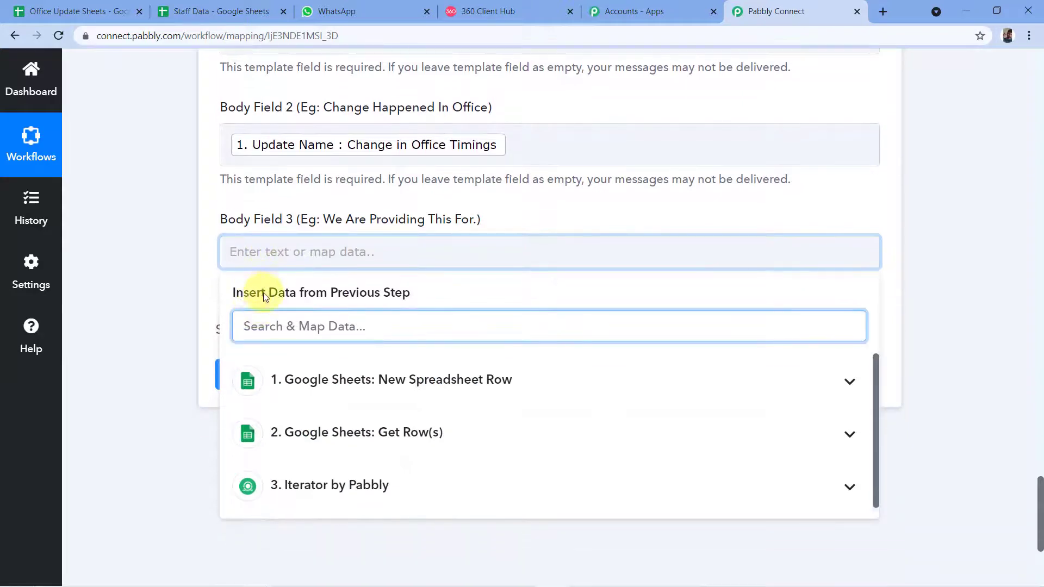
left_click(260, 252)
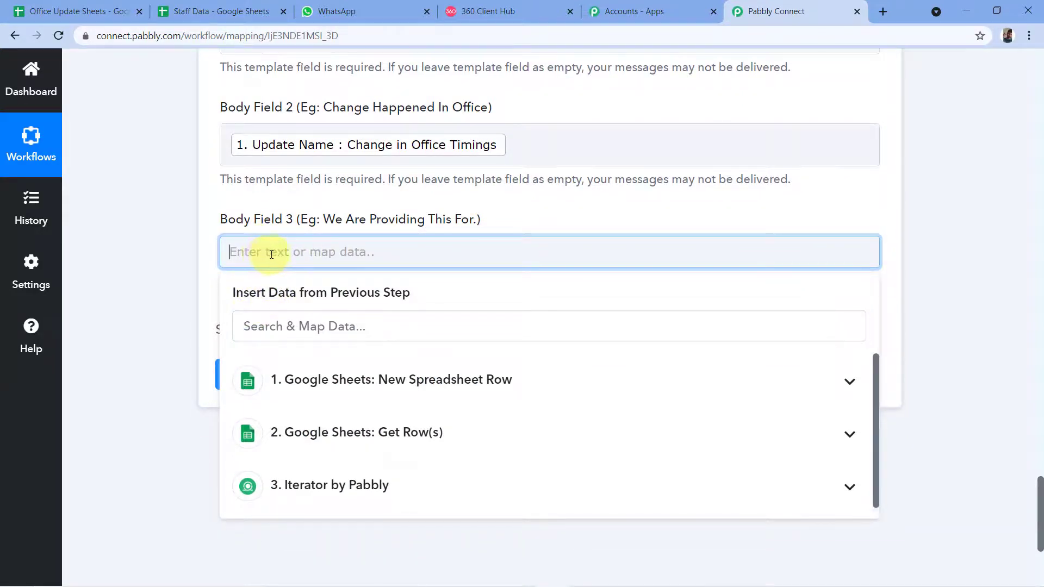
left_click(352, 378)
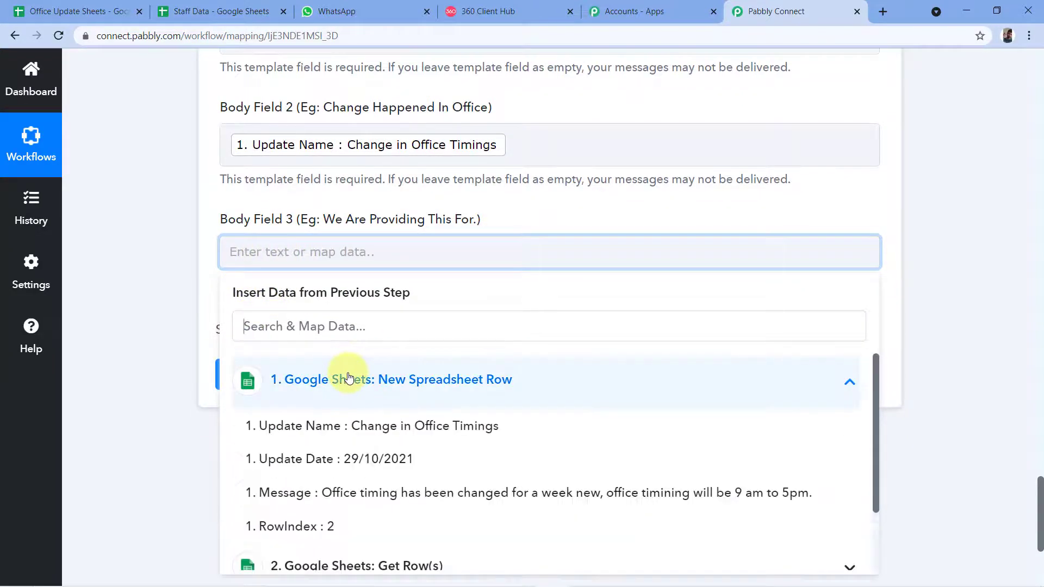
scroll(294, 391, "down", 1)
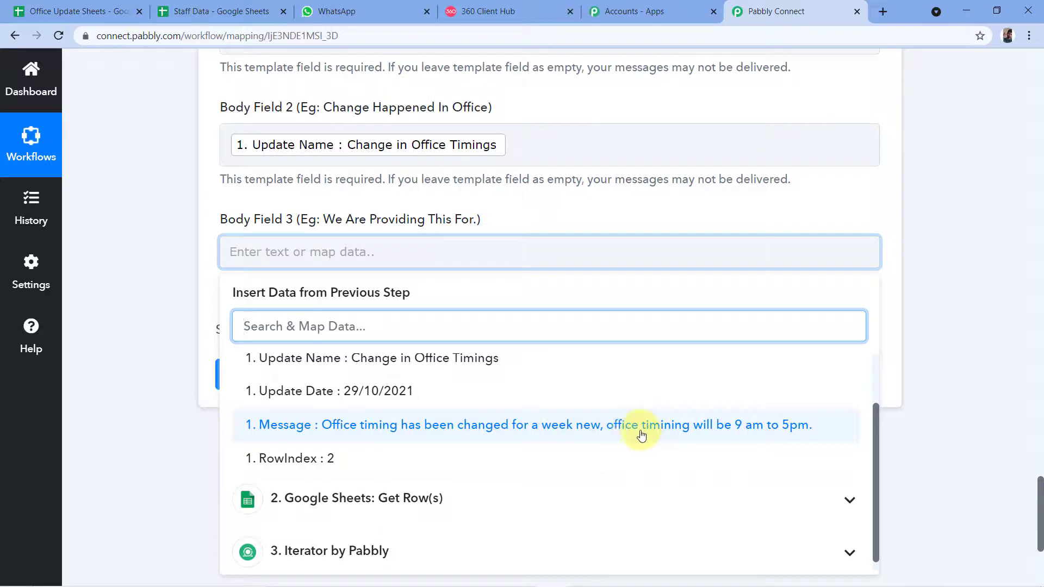
left_click(402, 425)
left_click(211, 283)
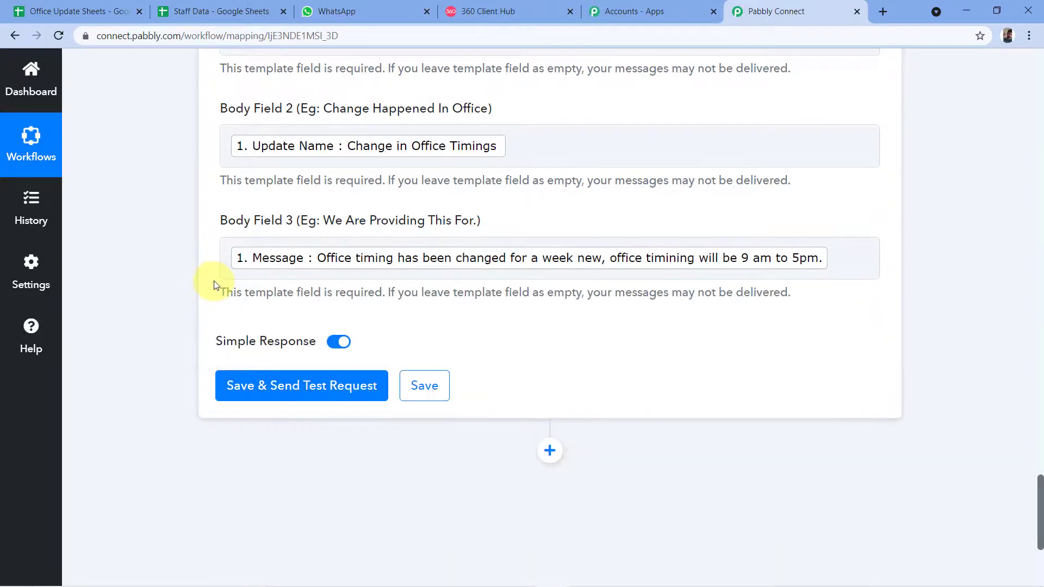
Review all mapped fields of the Send Template Message action, save it and send a test request
scroll(215, 285, "up", 3)
scroll(214, 284, "up", 6)
scroll(210, 278, "down", 4)
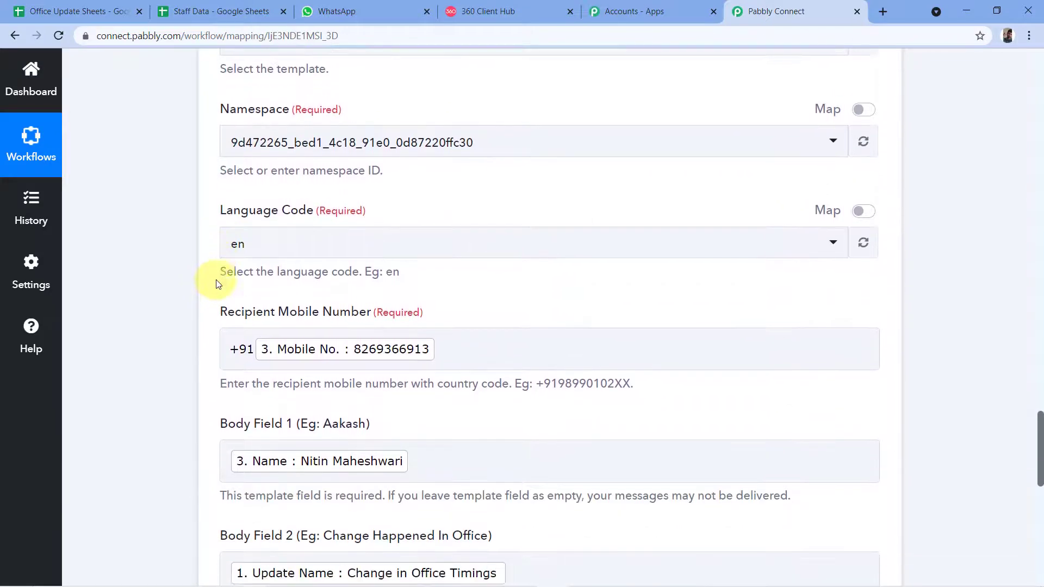
scroll(327, 218, "down", 1)
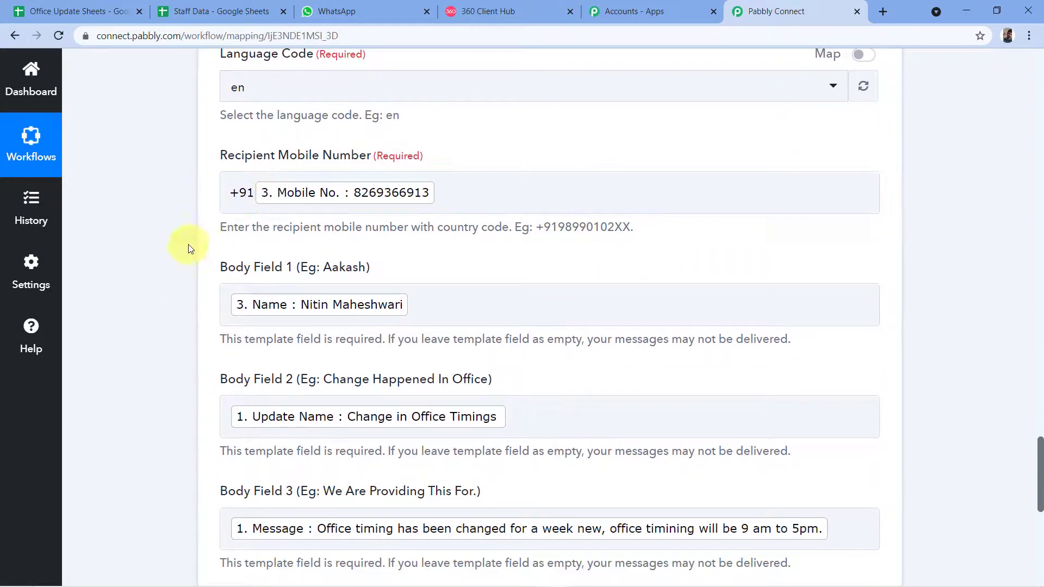
scroll(207, 263, "down", 2)
scroll(207, 263, "down", 1)
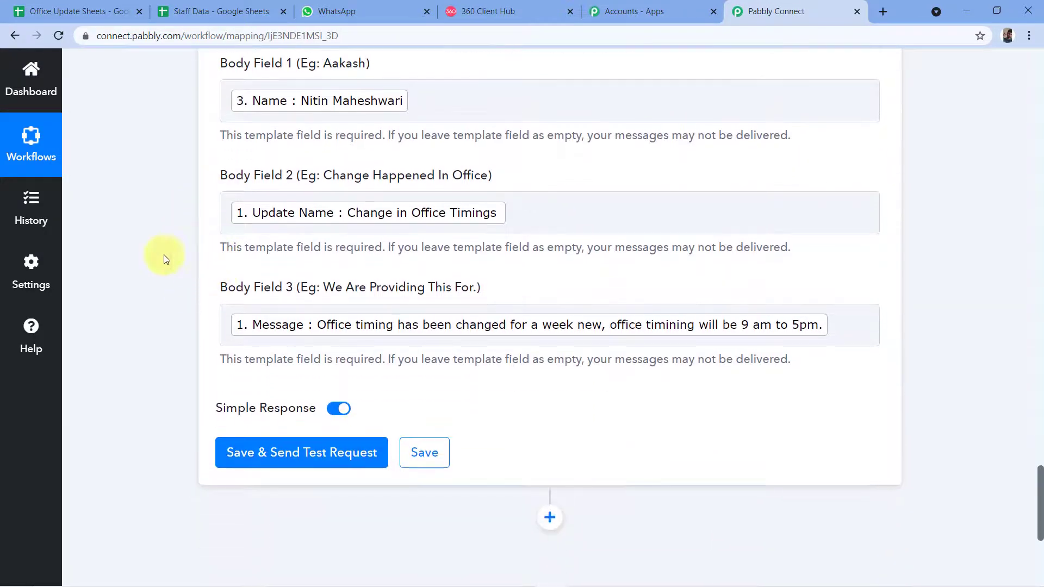
left_click(275, 455)
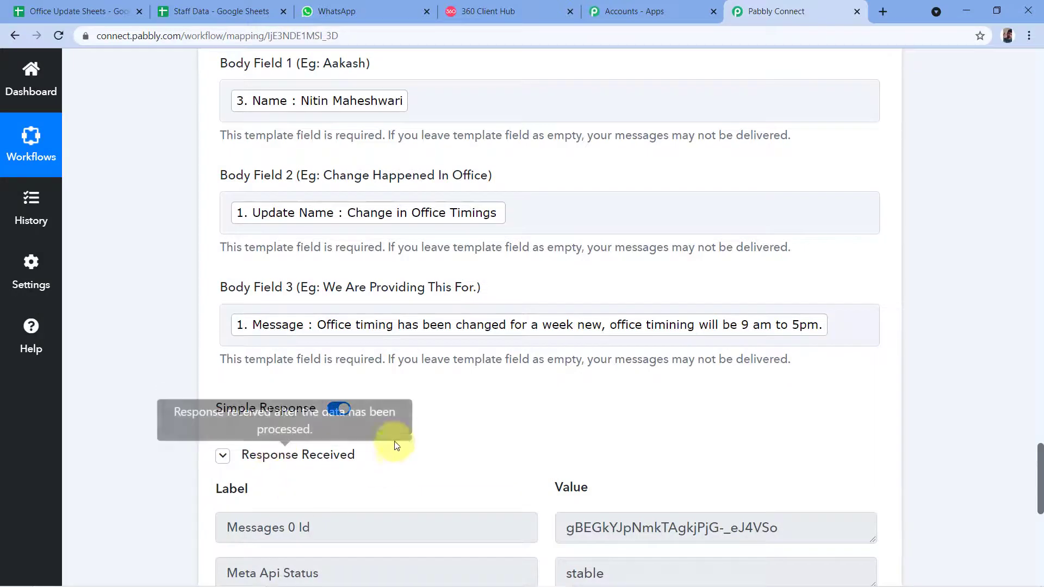
Check the test response and compare the mapped recipient and body fields with the hr_auto template preview in 360 Client Hub
scroll(422, 419, "down", 3)
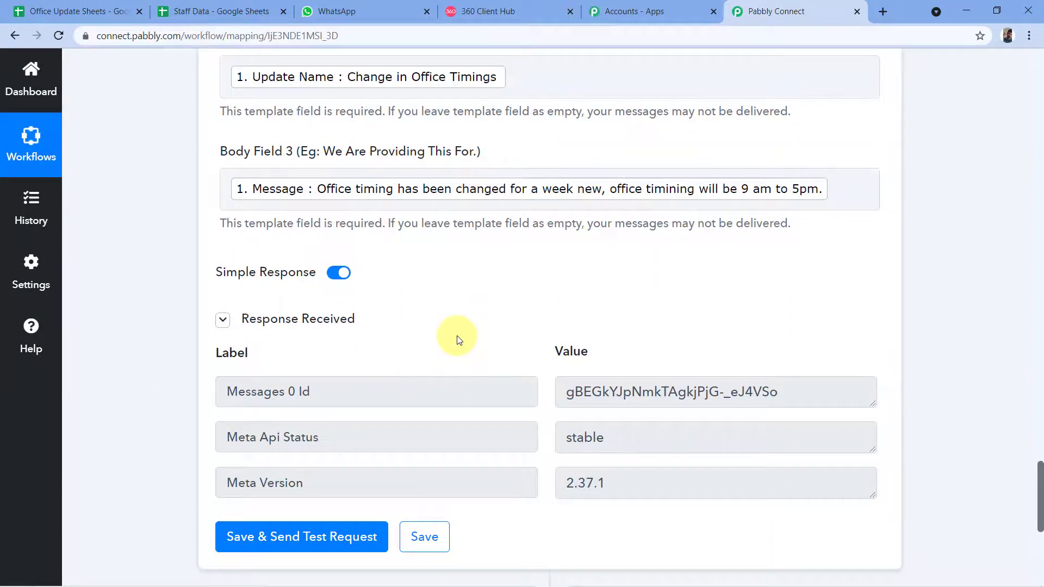
scroll(465, 329, "up", 8)
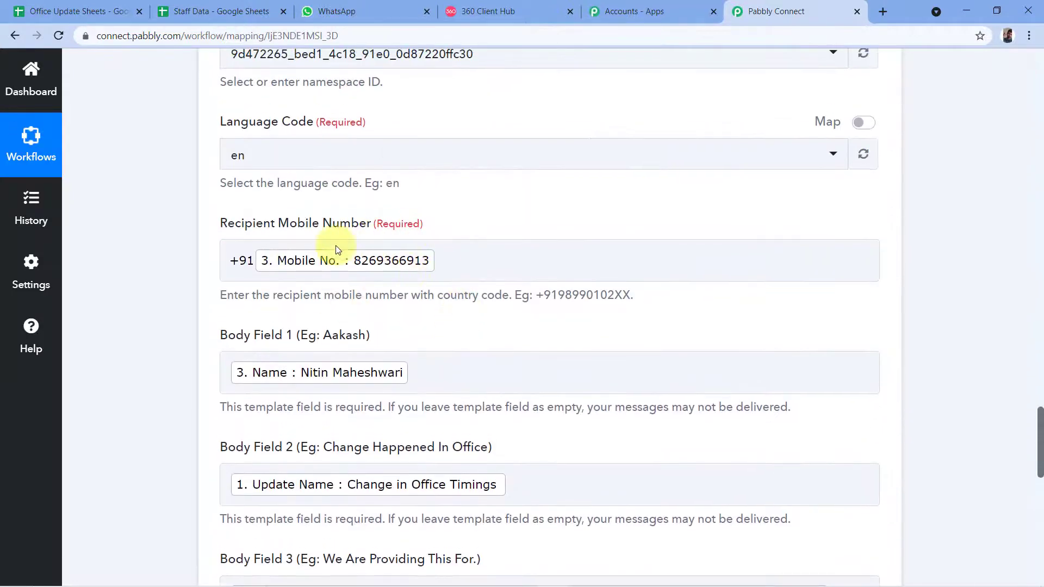
left_click(335, 249)
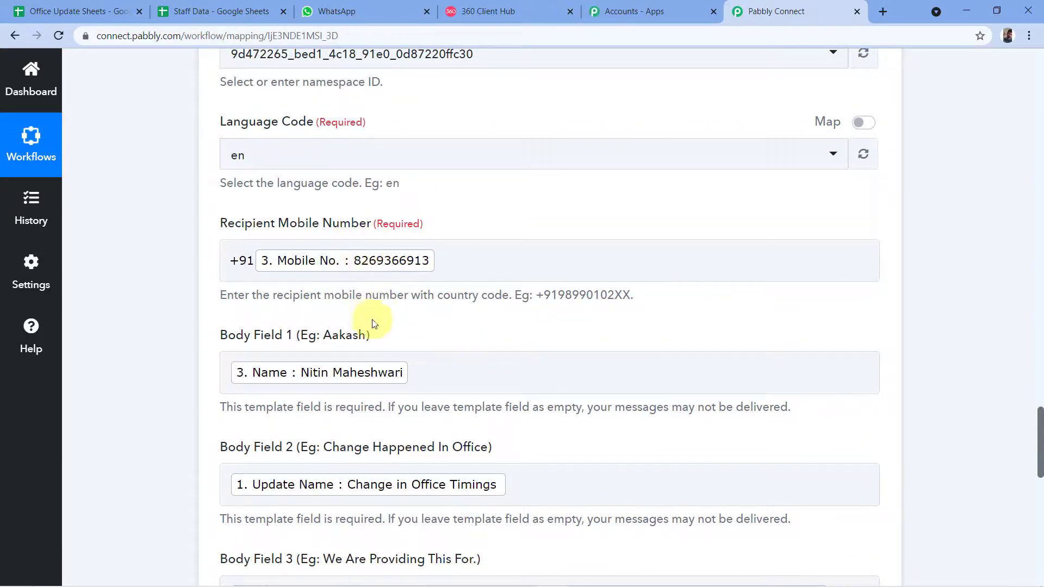
scroll(409, 330, "down", 5)
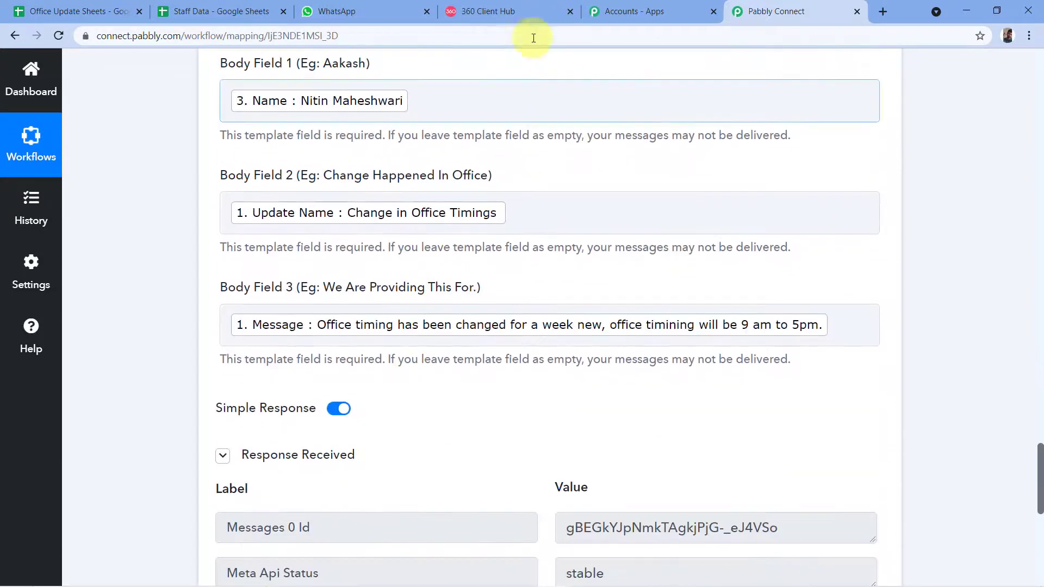
left_click(505, 11)
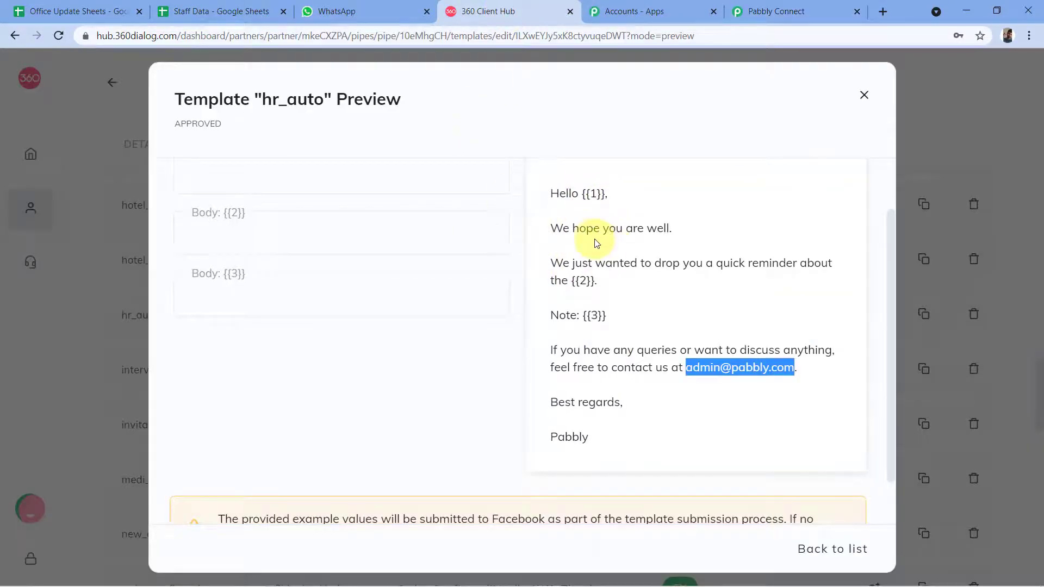
left_click(783, 11)
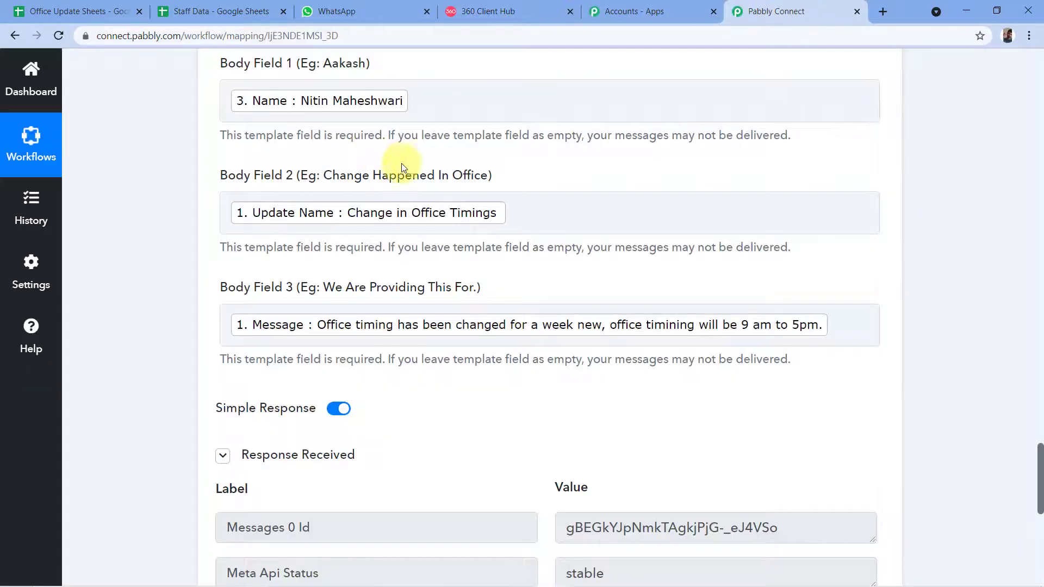
scroll(401, 167, "up", 4)
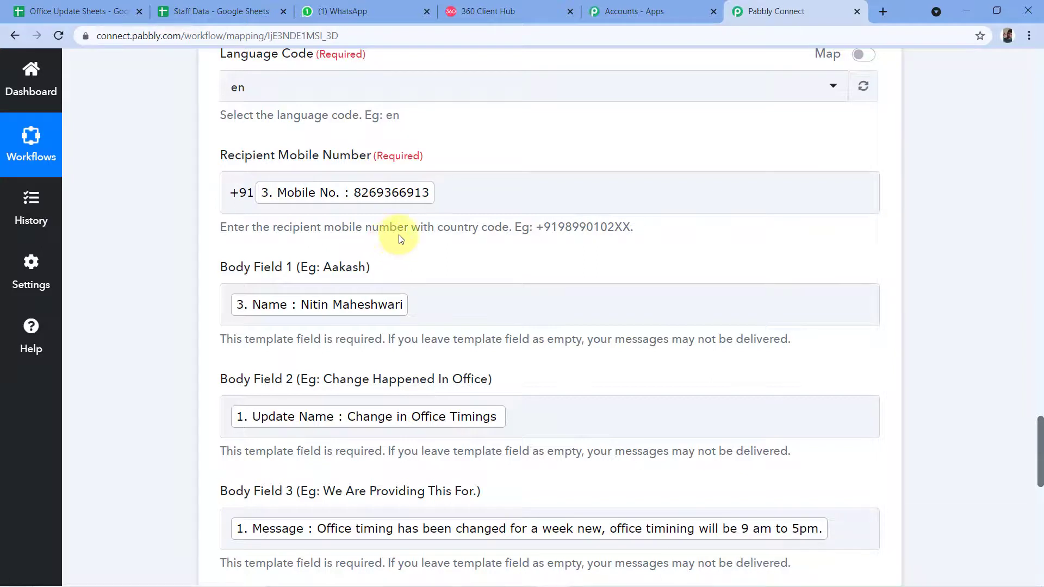
left_click(386, 190)
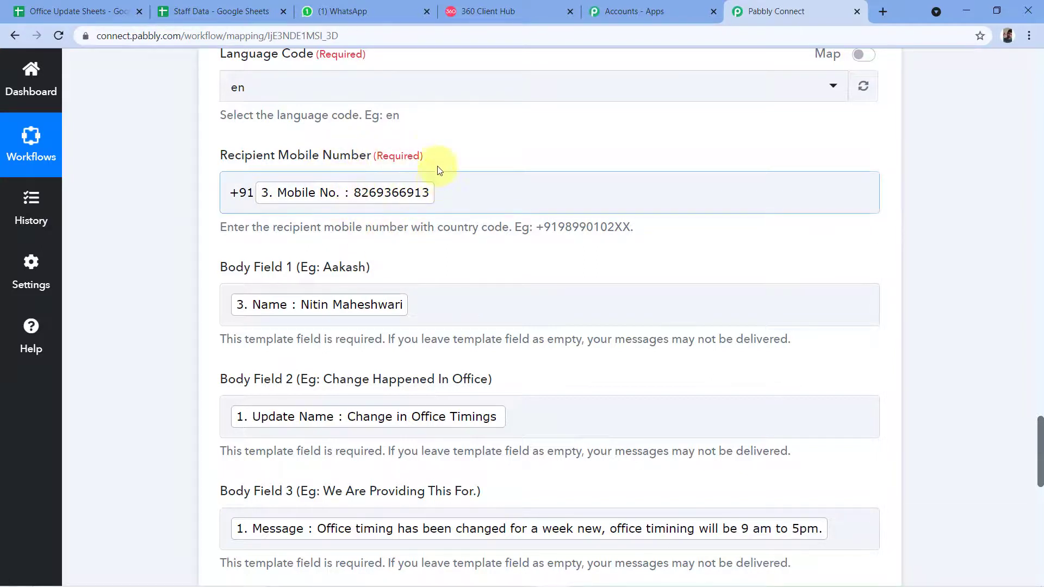
left_click(436, 145)
Switch to WhatsApp Web, read the new message in the Pabbly business chat, and check its recipient in the Staff Data sheet
left_click(383, 8)
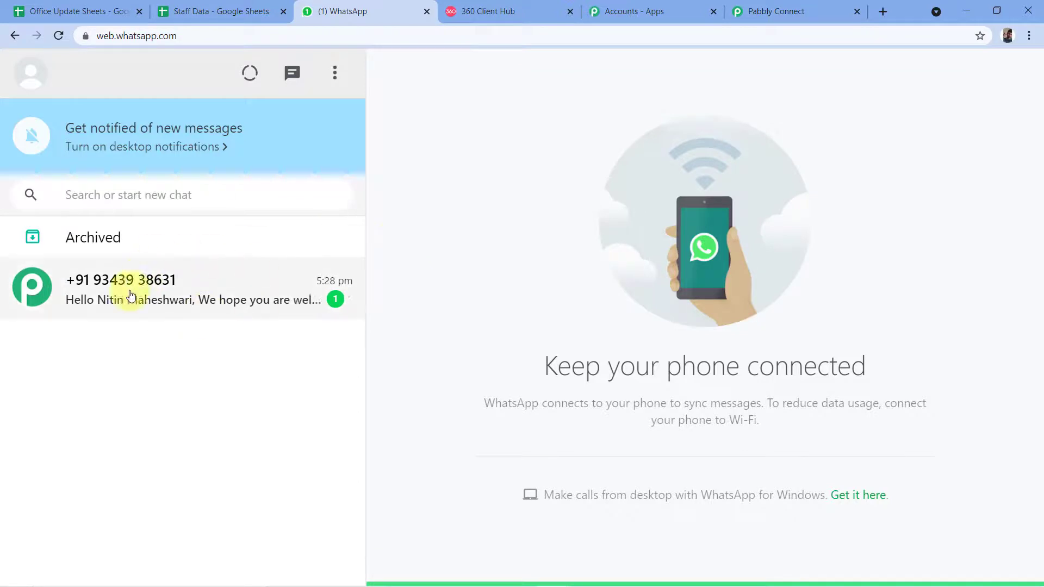
left_click(218, 289)
scroll(425, 231, "down", 1)
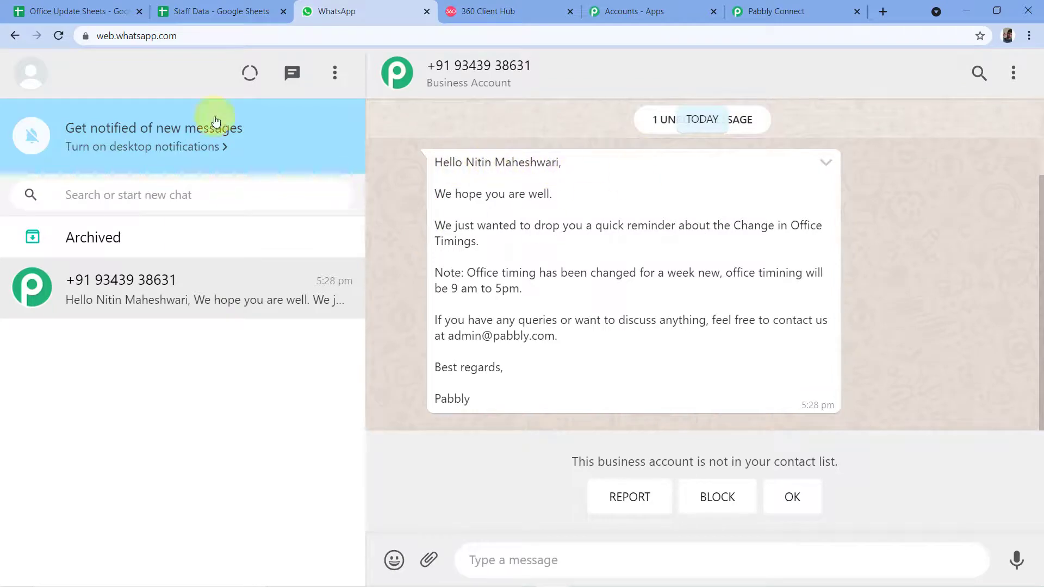
left_click(243, 11)
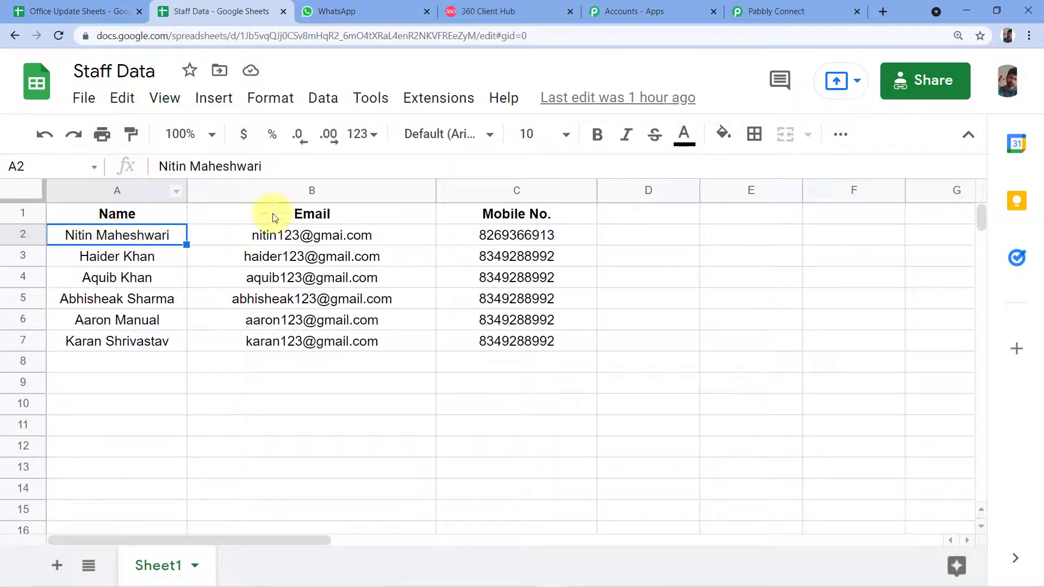
Compare the update name and note text in the received WhatsApp message with row 2 of Office Update Sheets
left_click(371, 11)
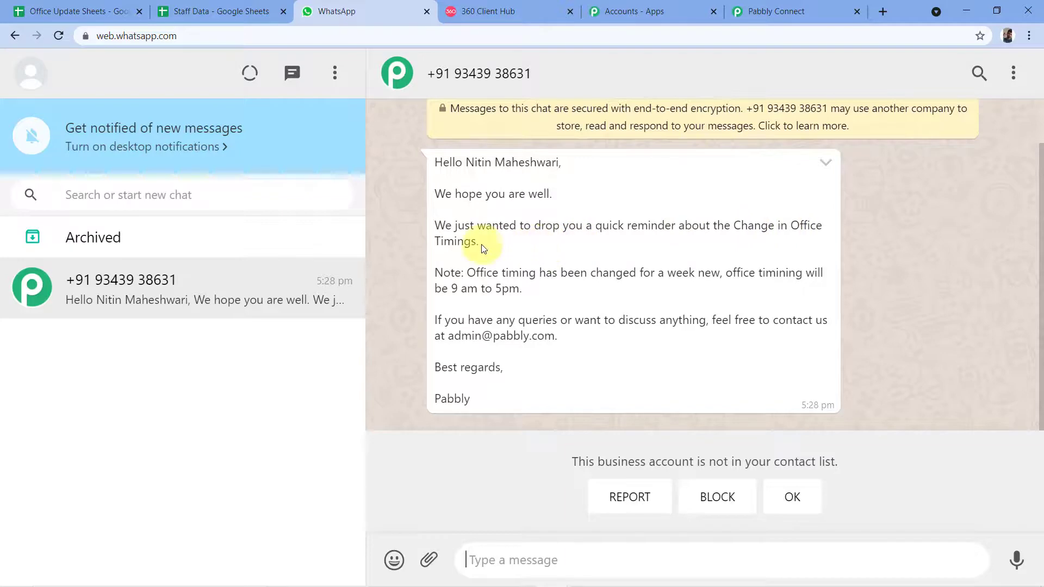
left_click_drag(480, 243, 739, 223)
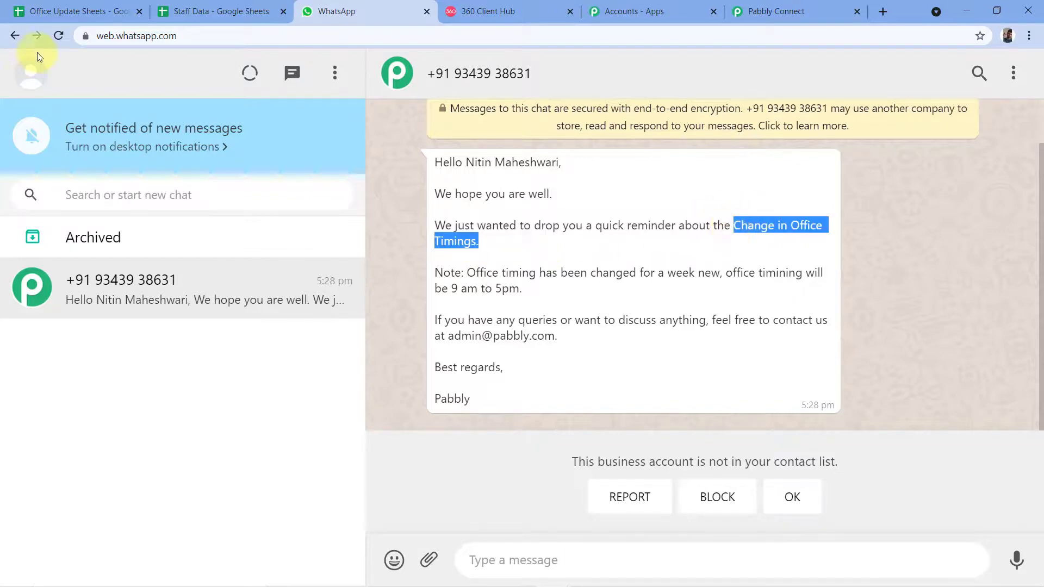
left_click(54, 11)
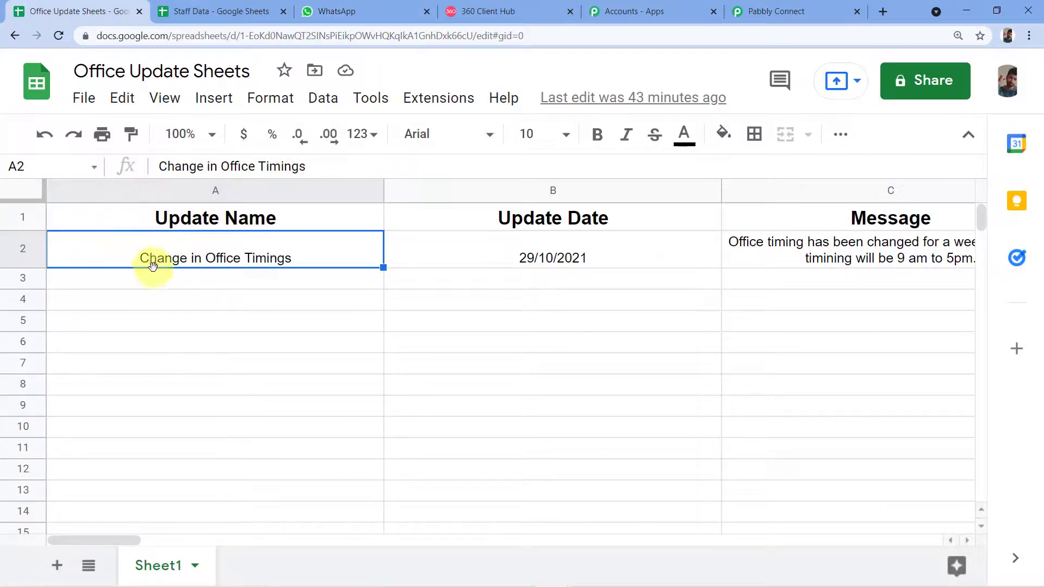
left_click(372, 12)
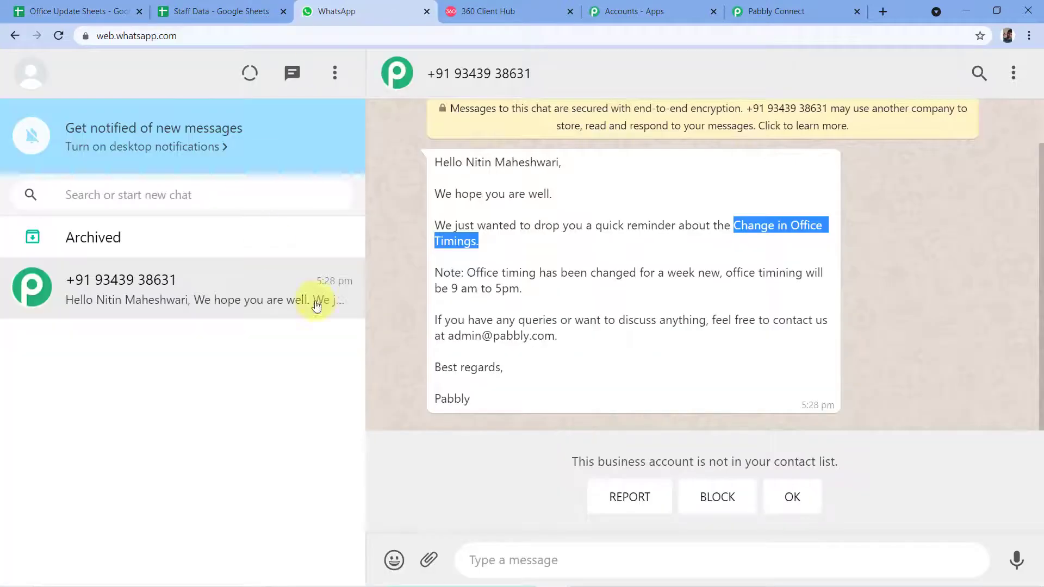
left_click(510, 262)
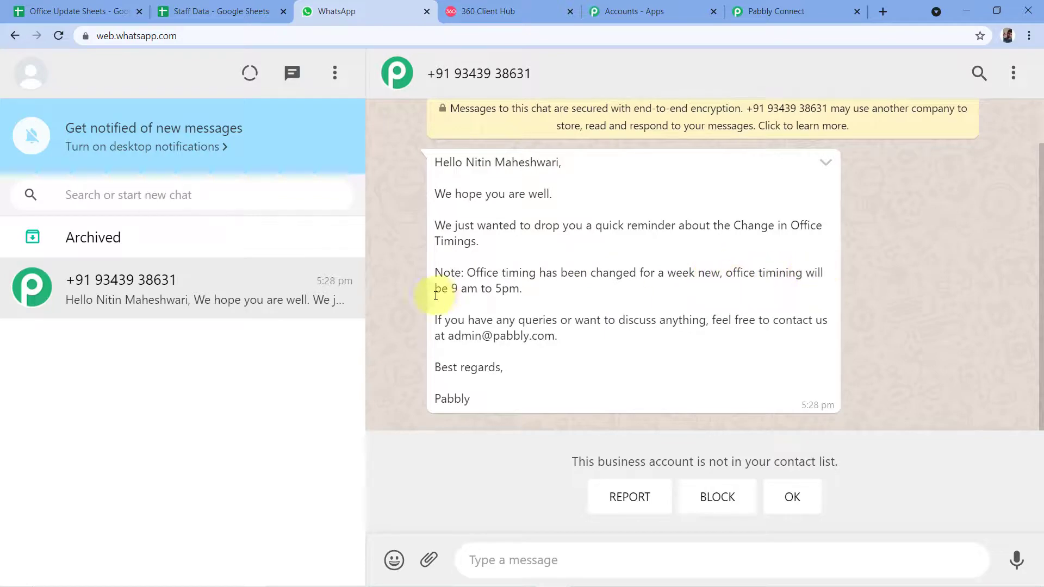
left_click(90, 10)
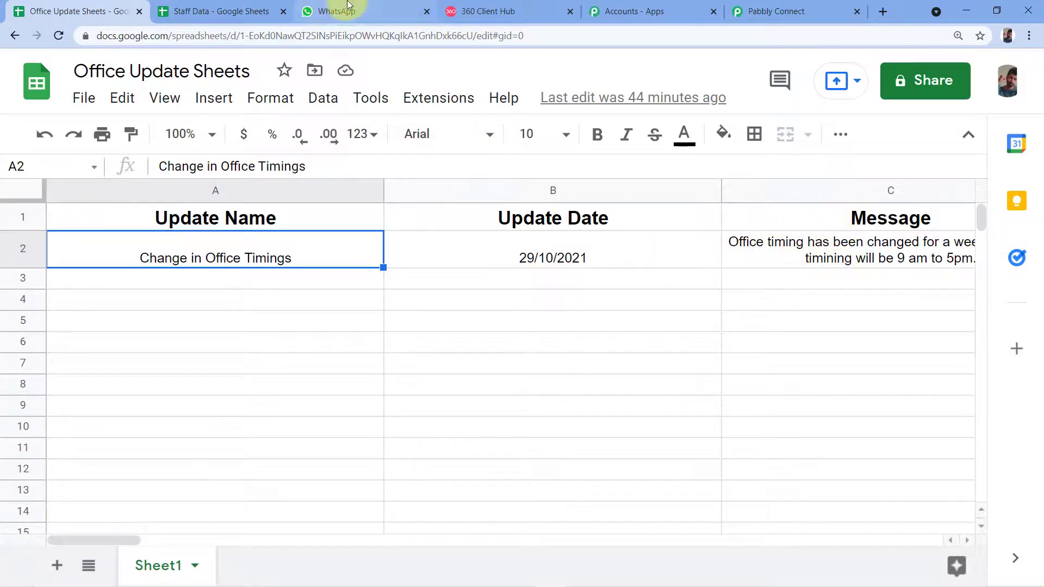
left_click(375, 9)
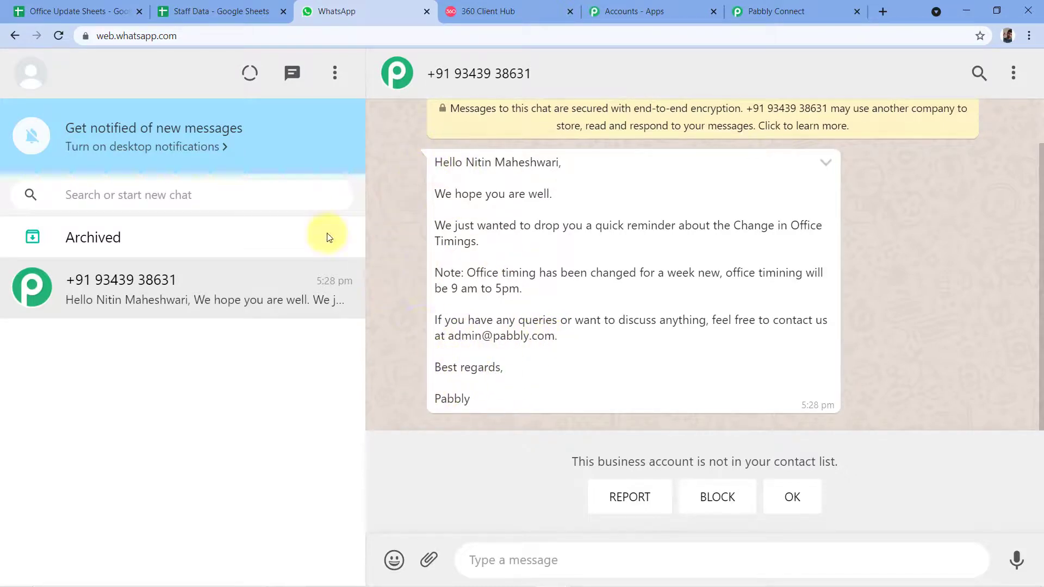
Compare the received message with the hr_auto template preview in 360 Client Hub, the Office Update Sheets row and the Staff Data list
left_click(455, 12)
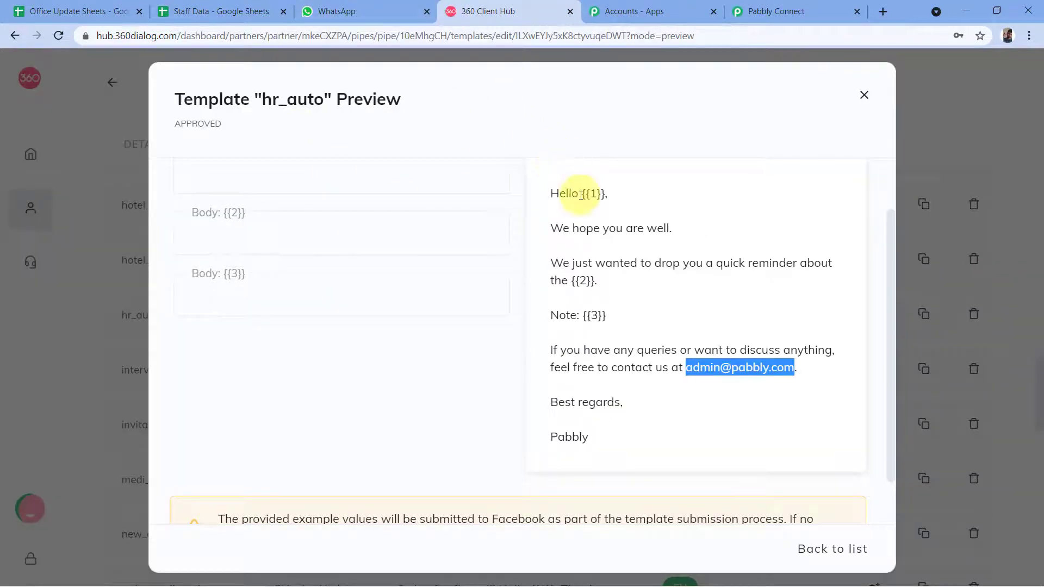
left_click(576, 176)
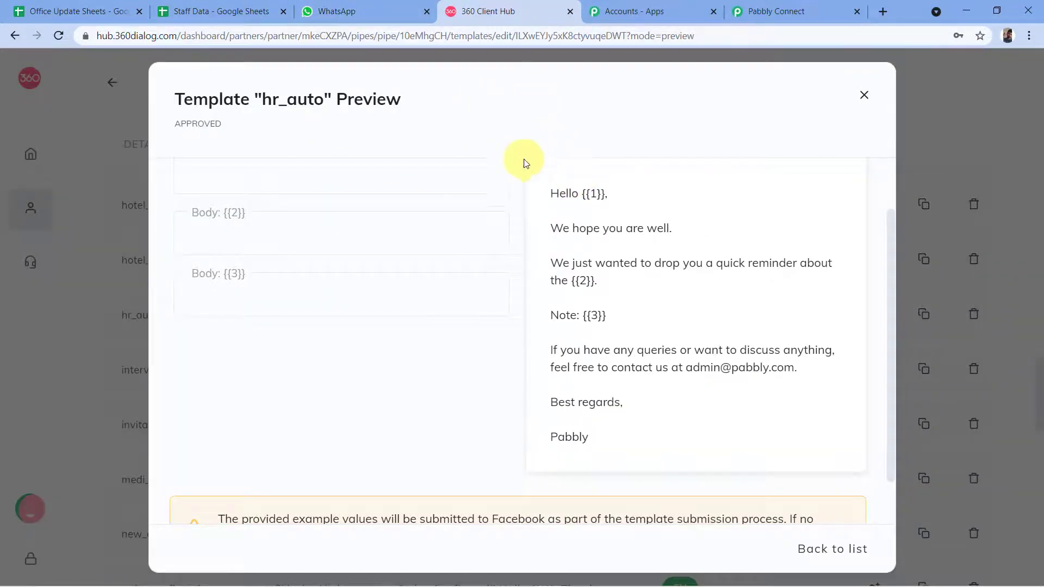
left_click(375, 5)
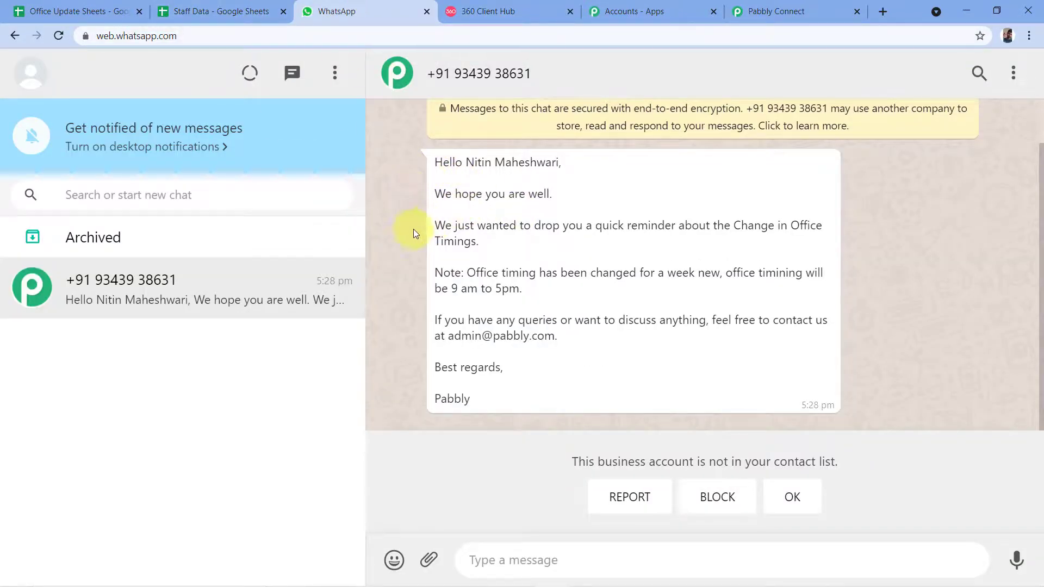
left_click(65, 6)
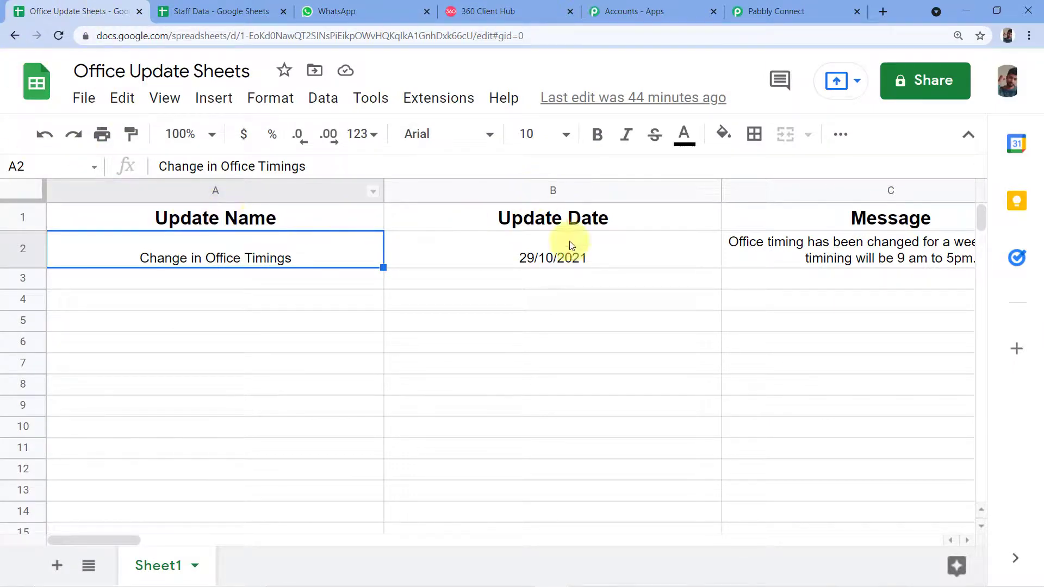
left_click(340, 8)
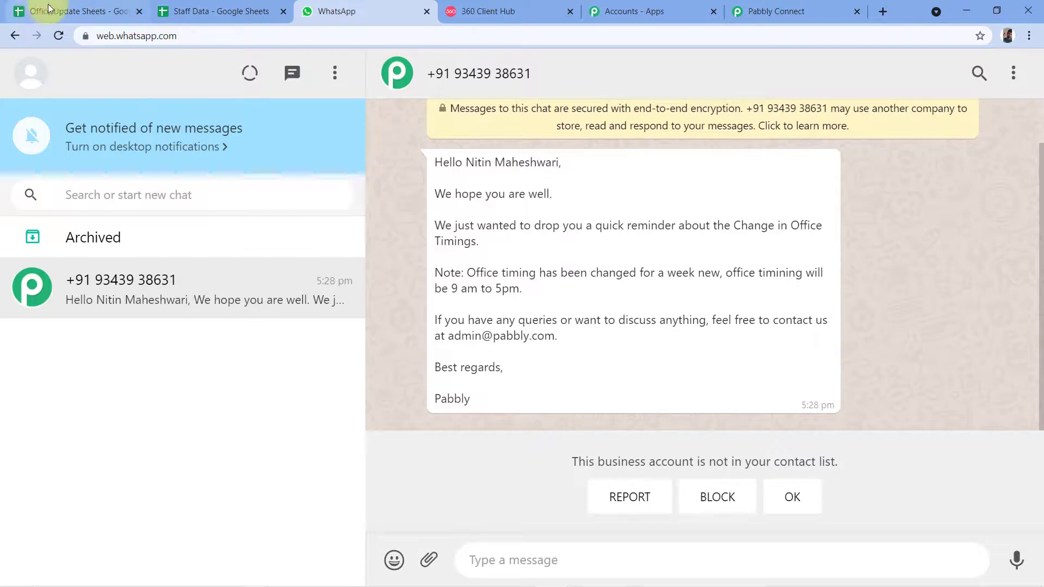
left_click(62, 11)
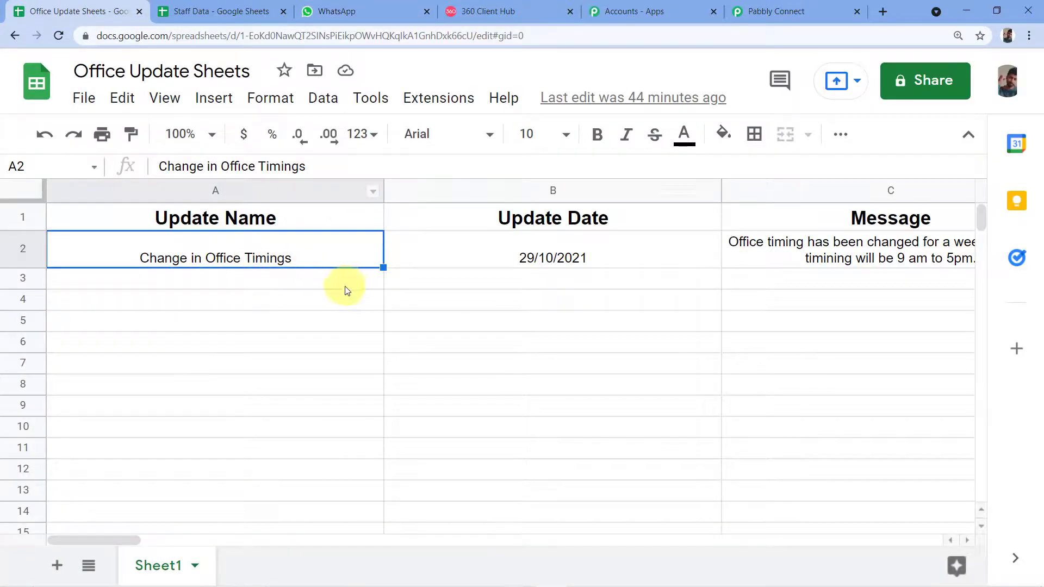
left_click(223, 11)
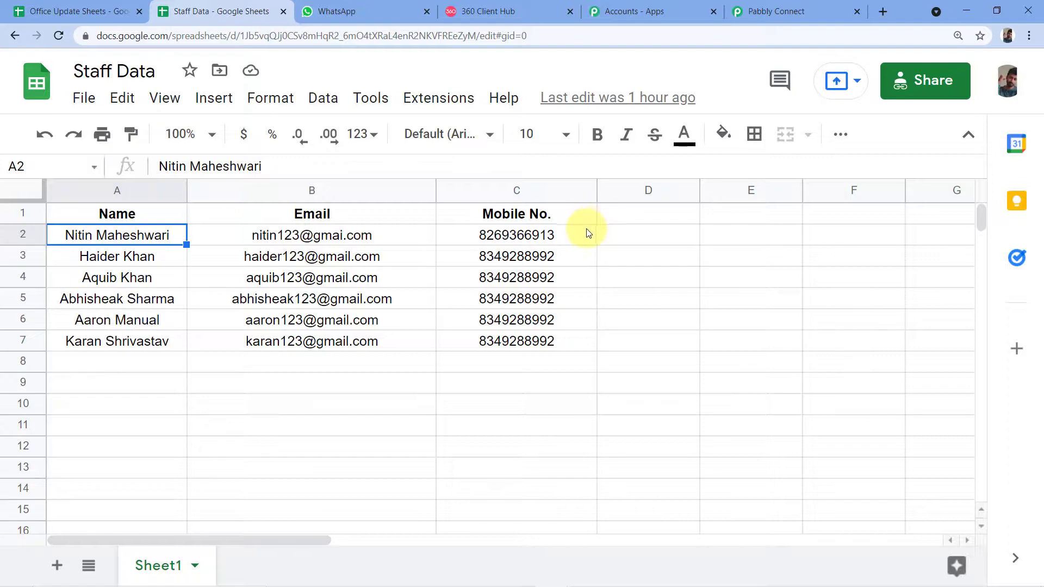
Fill Office Update Sheets row 3: Change in Company Policy, 30/10/2021, "The company policy for leves has been changed. Please visit the company website to read new policy."
left_click(105, 13)
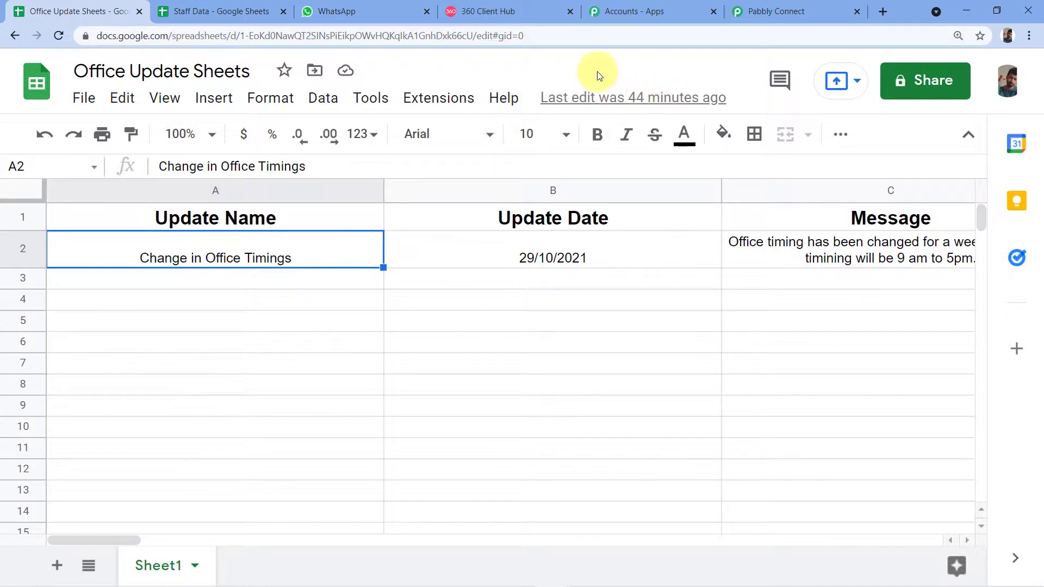
key("ctrl+0")
left_click(206, 245)
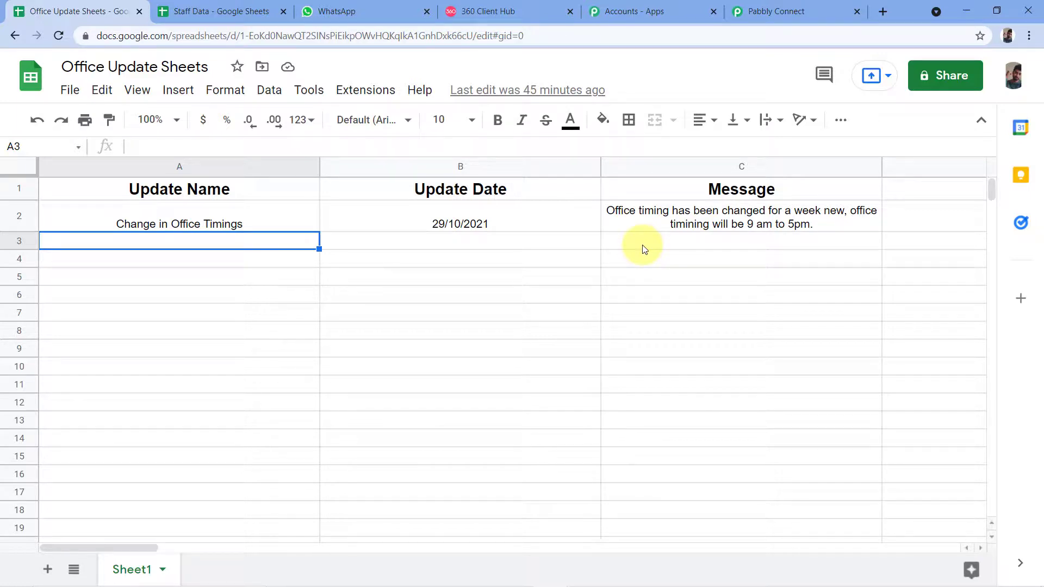
left_click(221, 12)
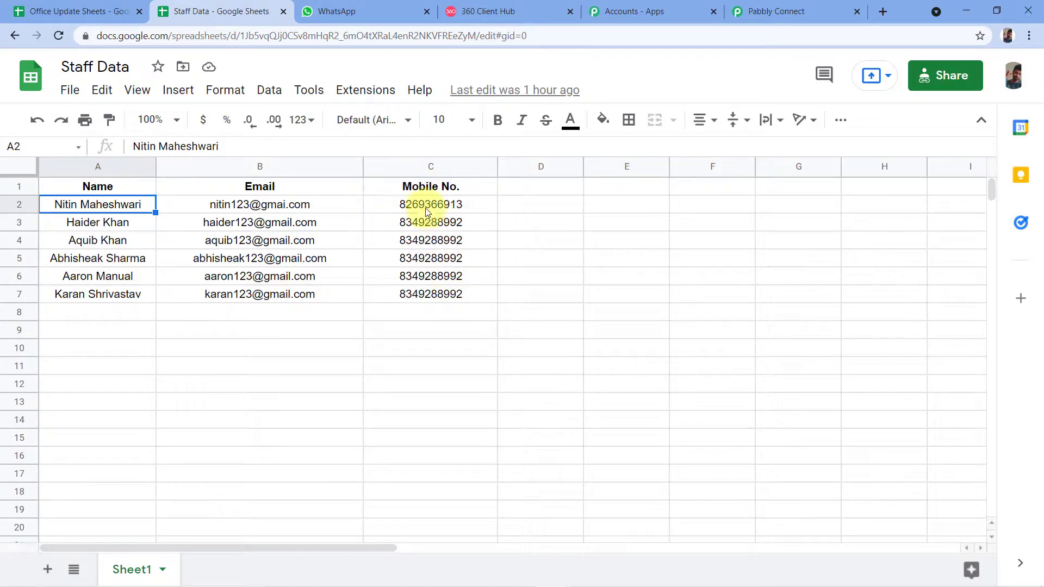
left_click(374, 10)
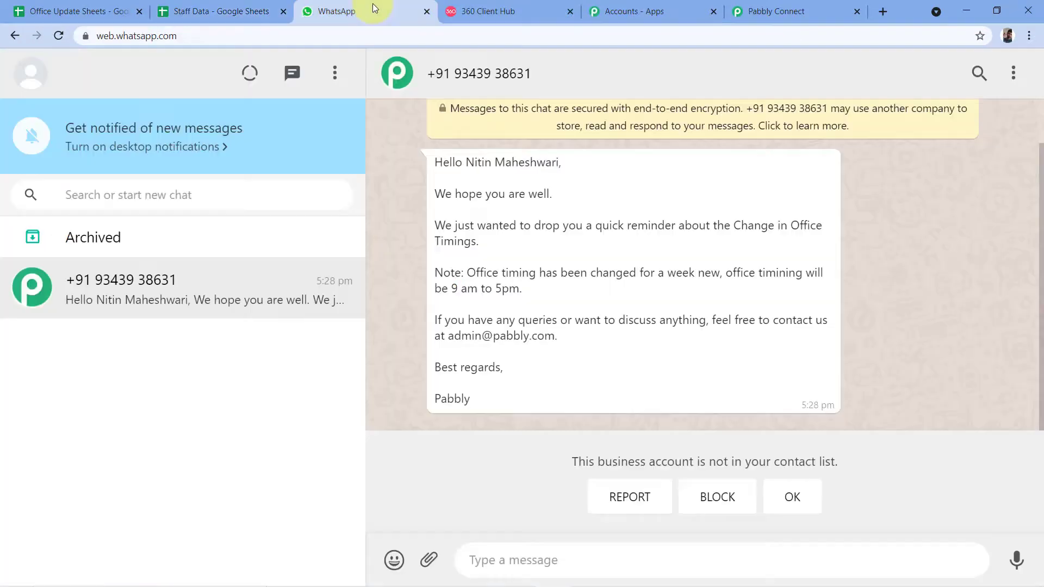
left_click(77, 12)
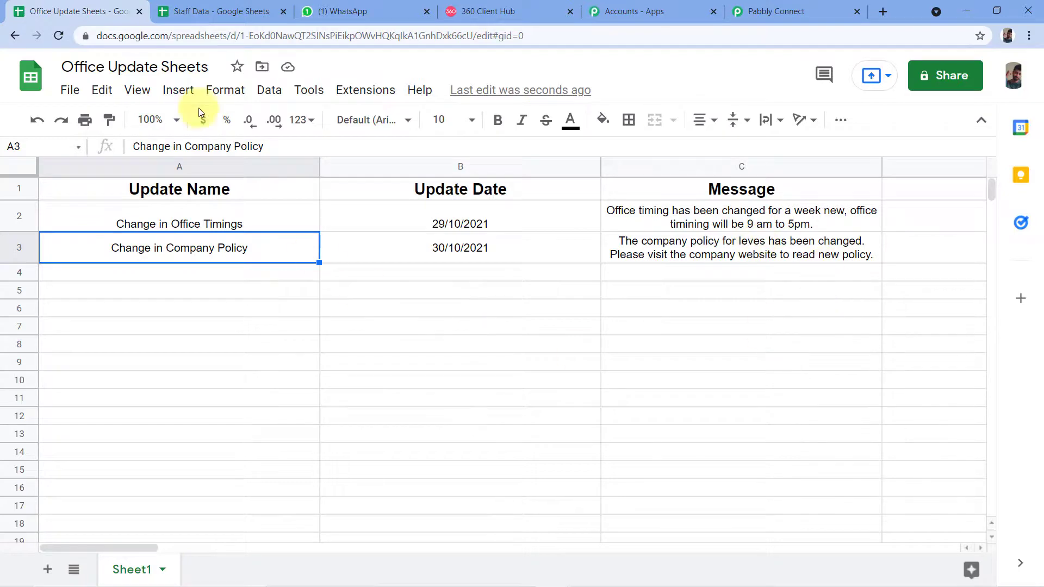
Read the new message in WhatsApp Web and check its recipient against the first staff member in the Staff Data sheet
left_click(220, 11)
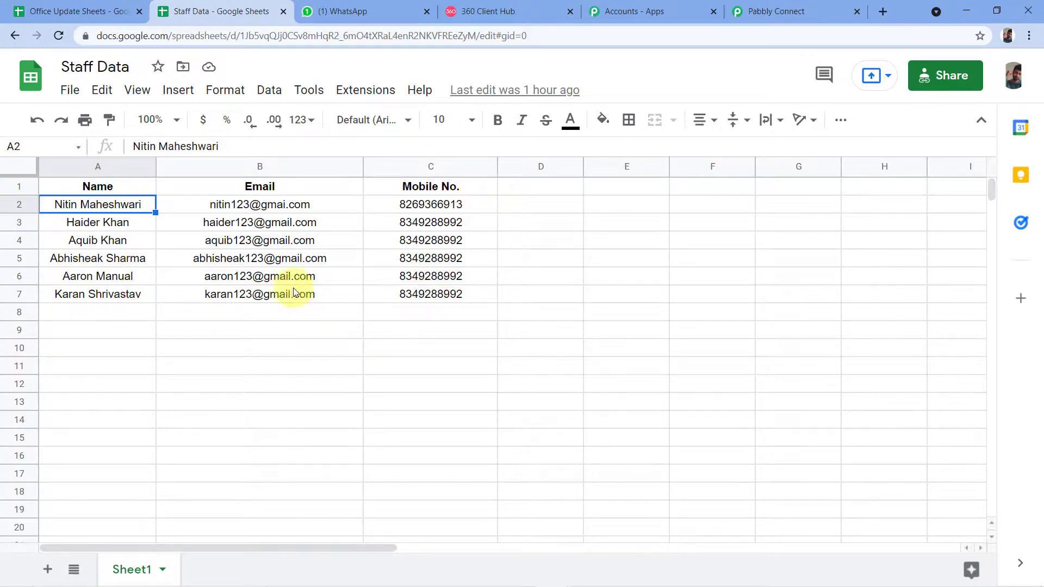
left_click(76, 11)
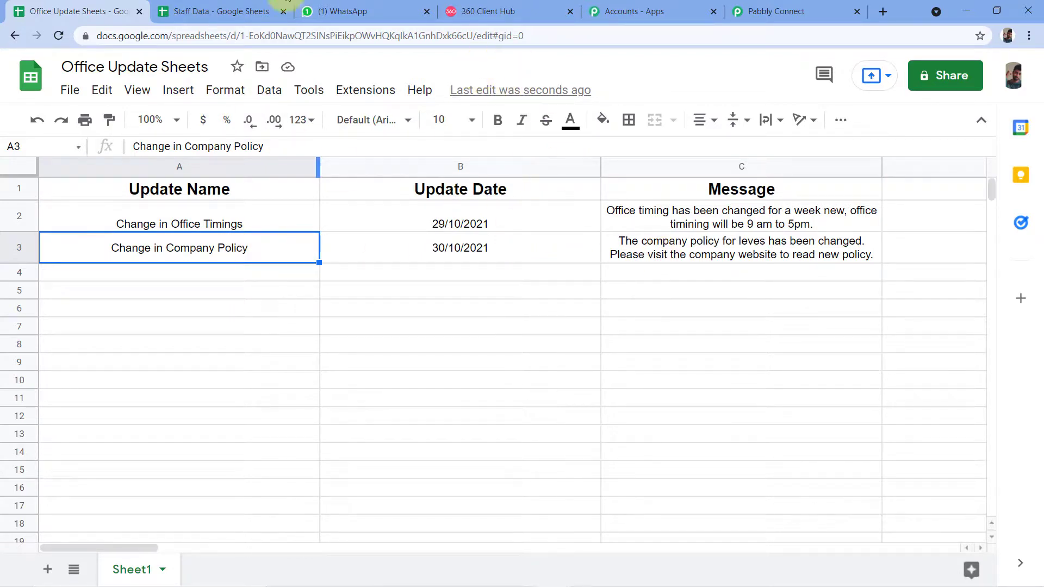
left_click(365, 10)
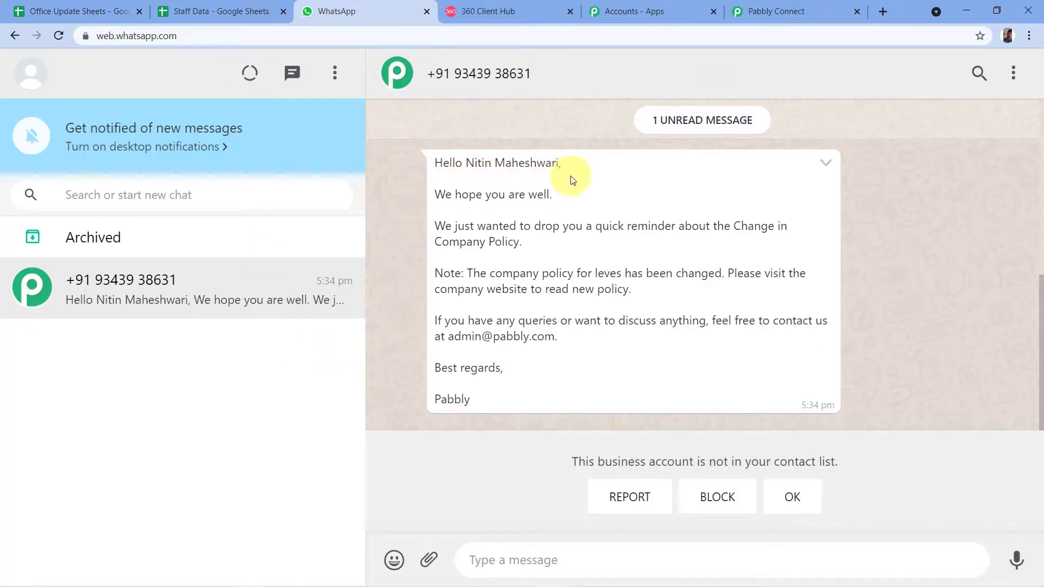
left_click(220, 11)
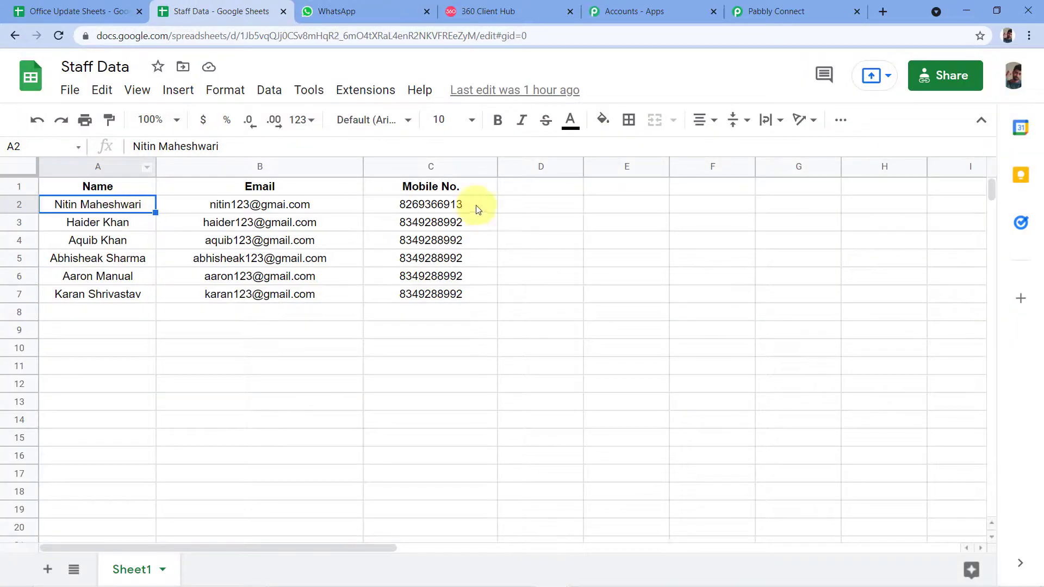
left_click(389, 10)
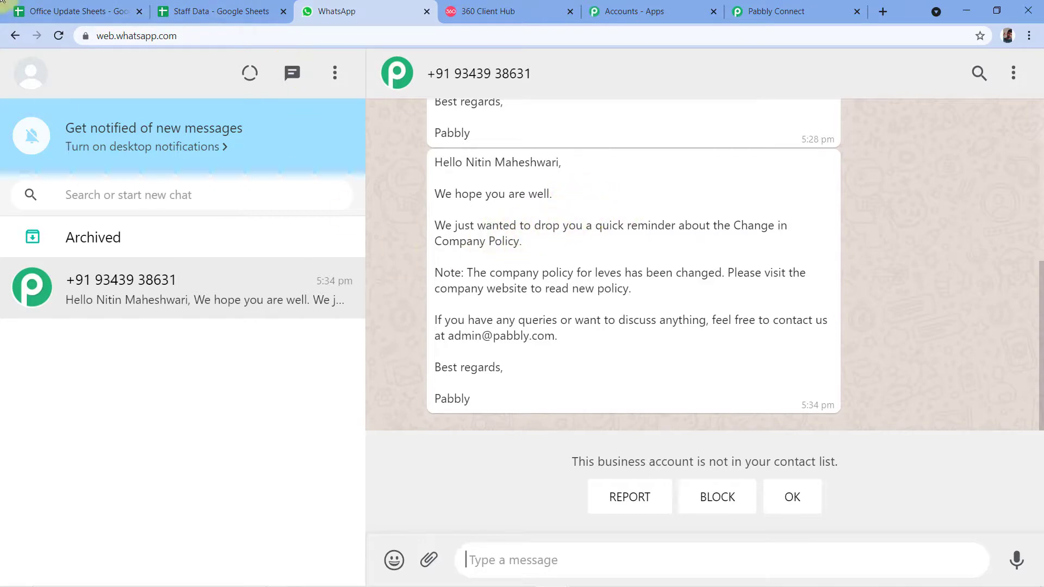
Compare the update name and note in the new WhatsApp message with row 3 of Office Update Sheets and revisit the Staff Data list
left_click(76, 11)
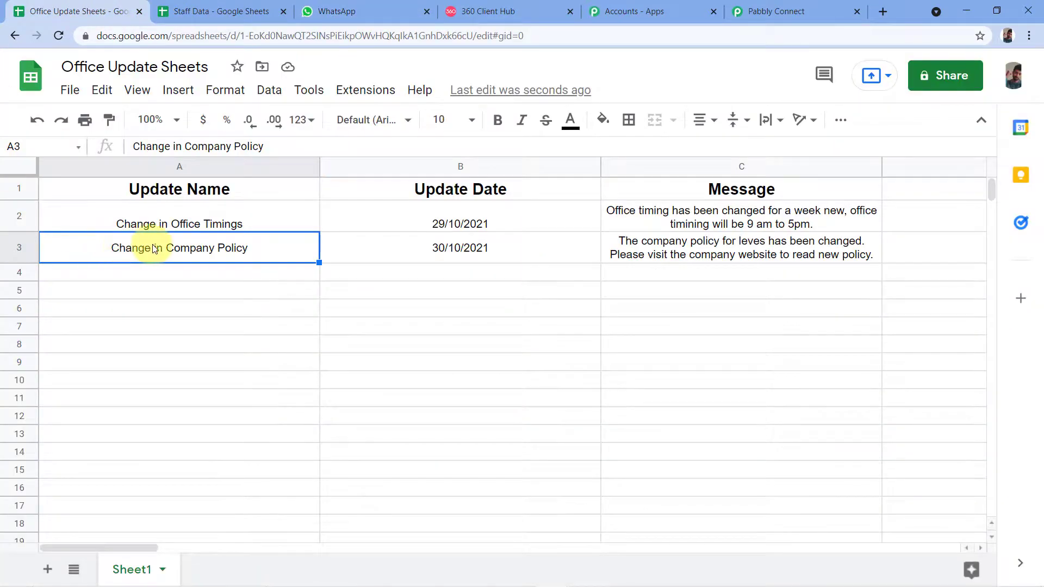
left_click(330, 8)
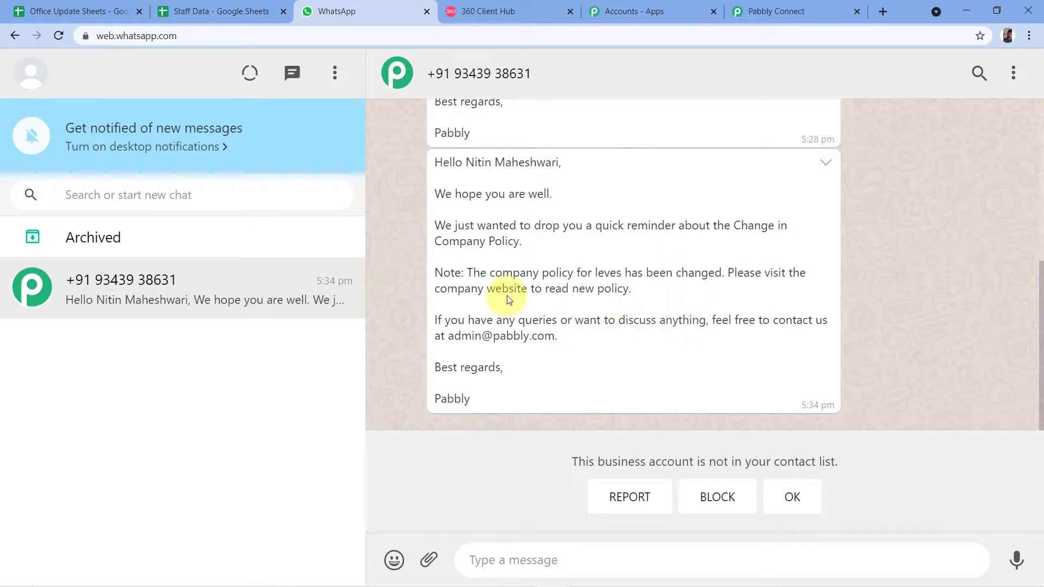
left_click(89, 10)
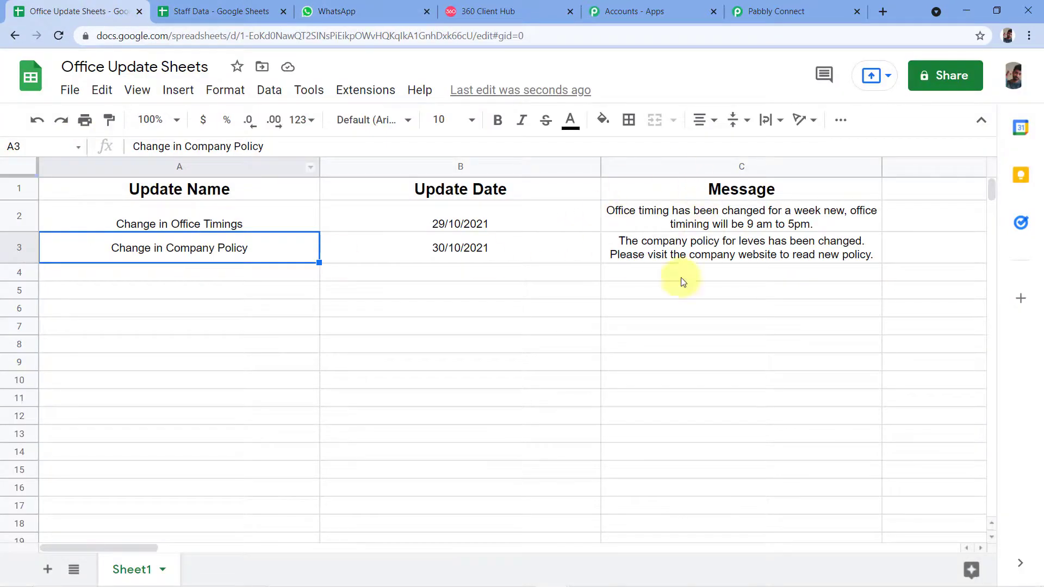
left_click(348, 10)
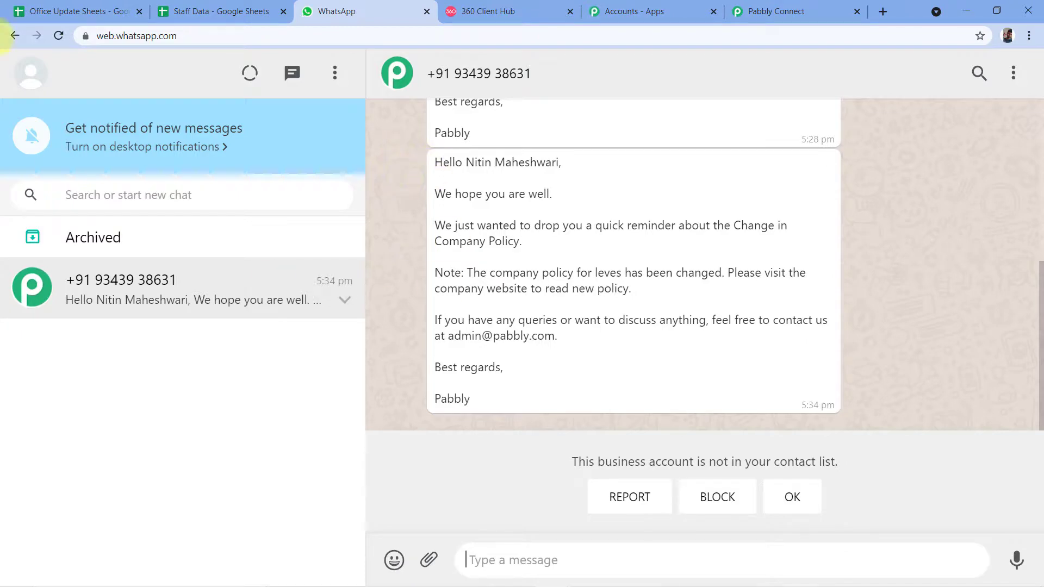
left_click(82, 11)
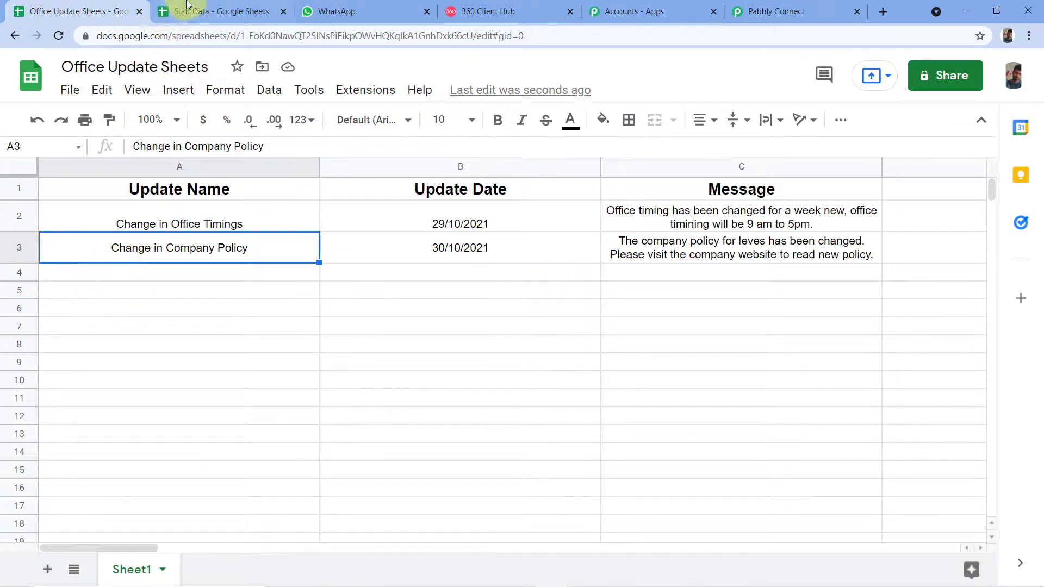
left_click(202, 10)
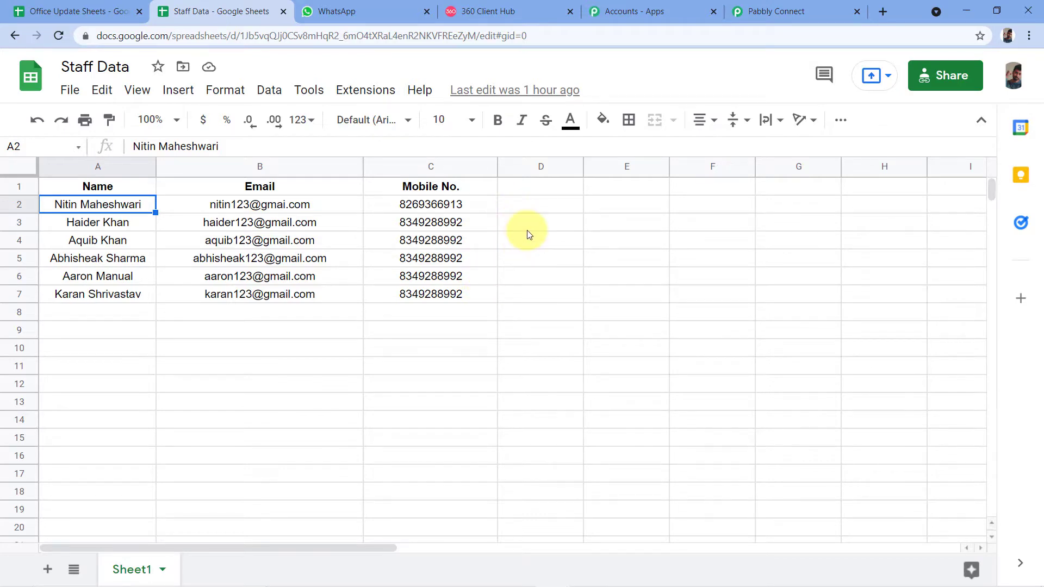
Switch to Pabbly Connect and collapse the Iterator and Get Row(s) steps to review the workflow from its trigger
left_click(794, 11)
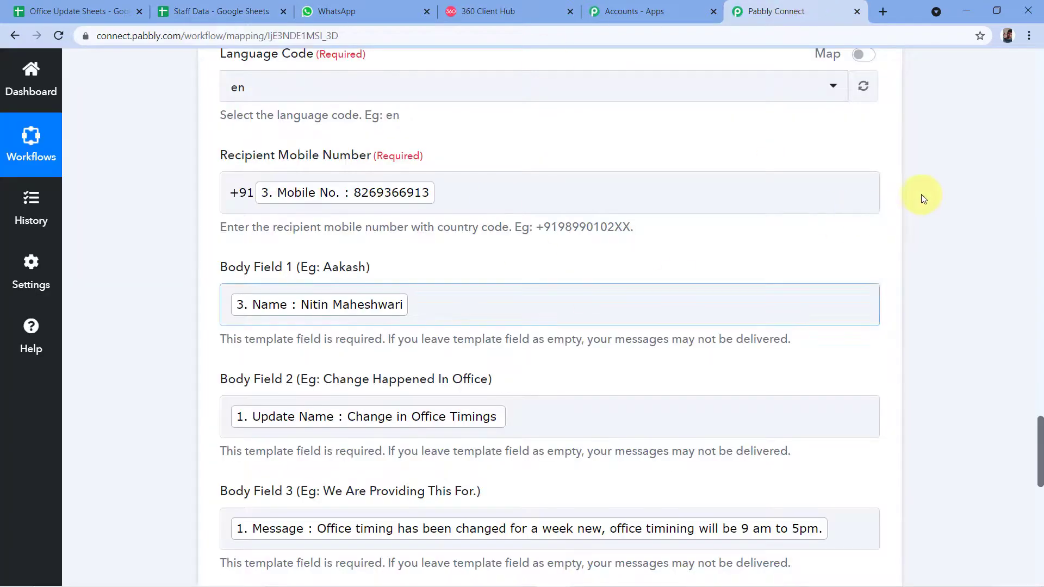
scroll(923, 199, "up", 12)
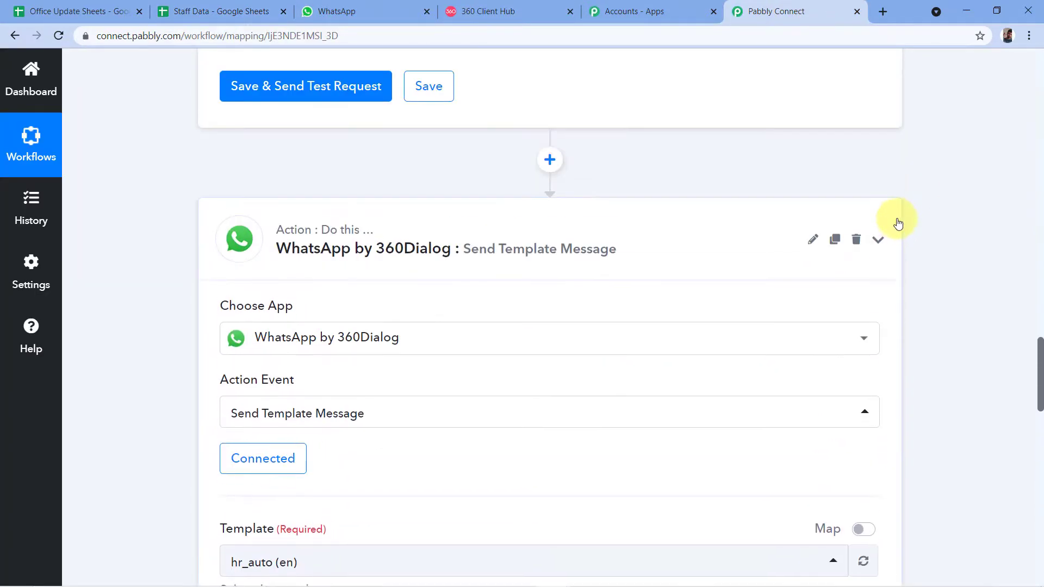
scroll(903, 239, "up", 15)
scroll(894, 397, "down", 4)
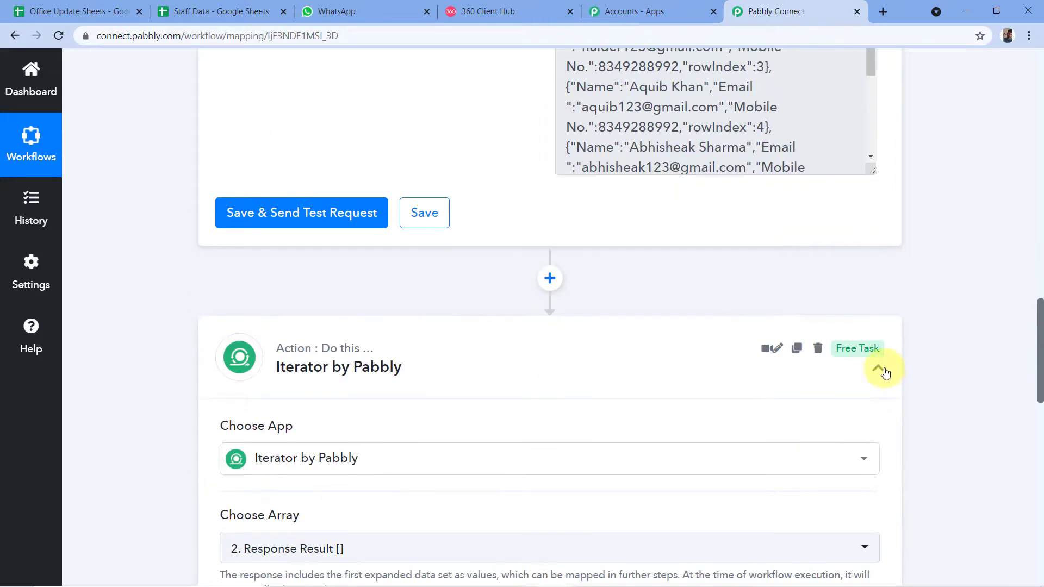
left_click(878, 369)
scroll(919, 333, "up", 18)
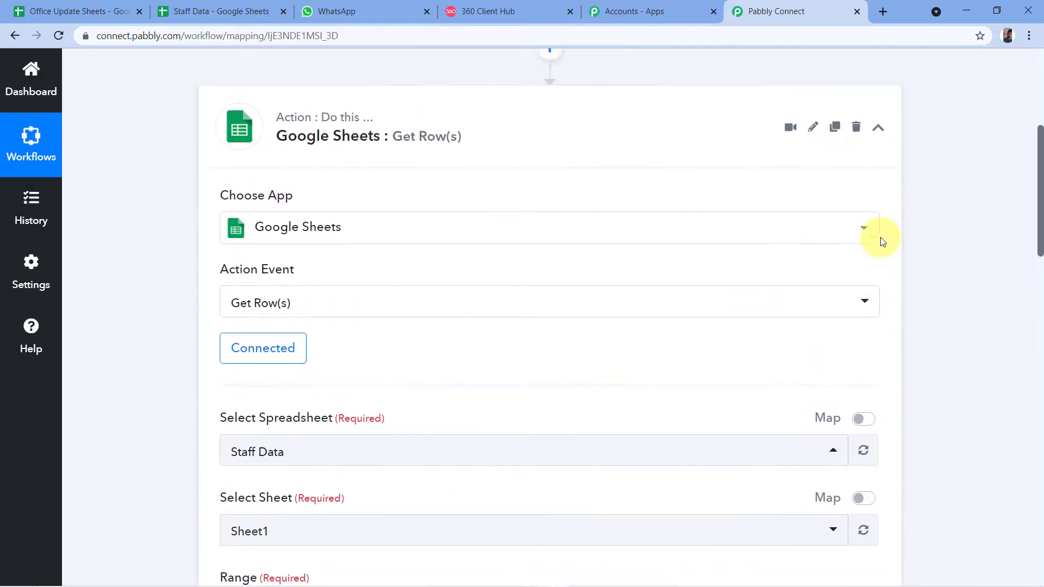
scroll(880, 272, "up", 3)
left_click(878, 309)
scroll(741, 272, "up", 2)
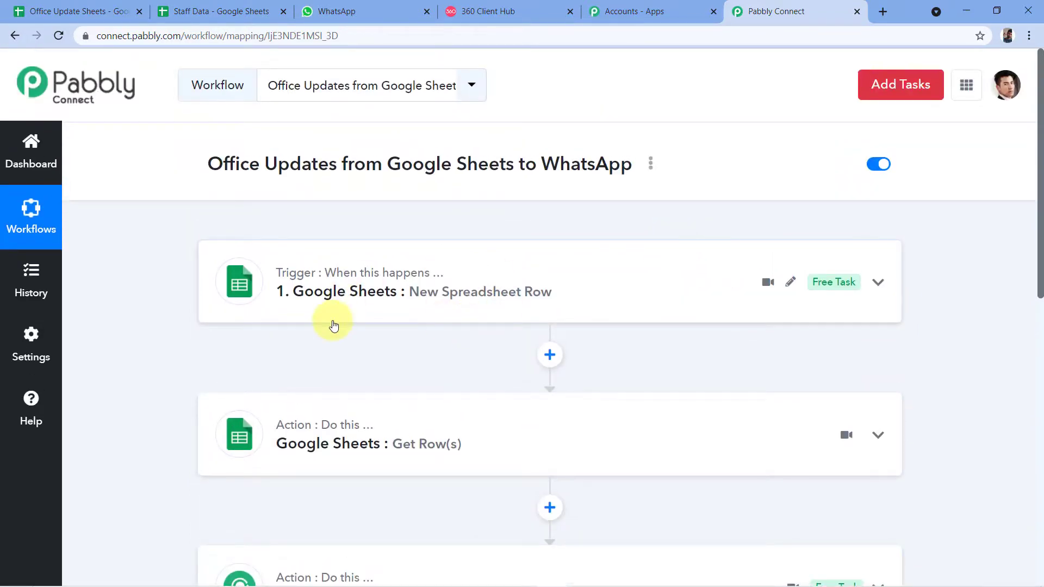
Revisit the update rows in Office Update Sheets, then switch back to Pabbly Connect and review the workflow's trigger and action steps
scroll(337, 305, "down", 1)
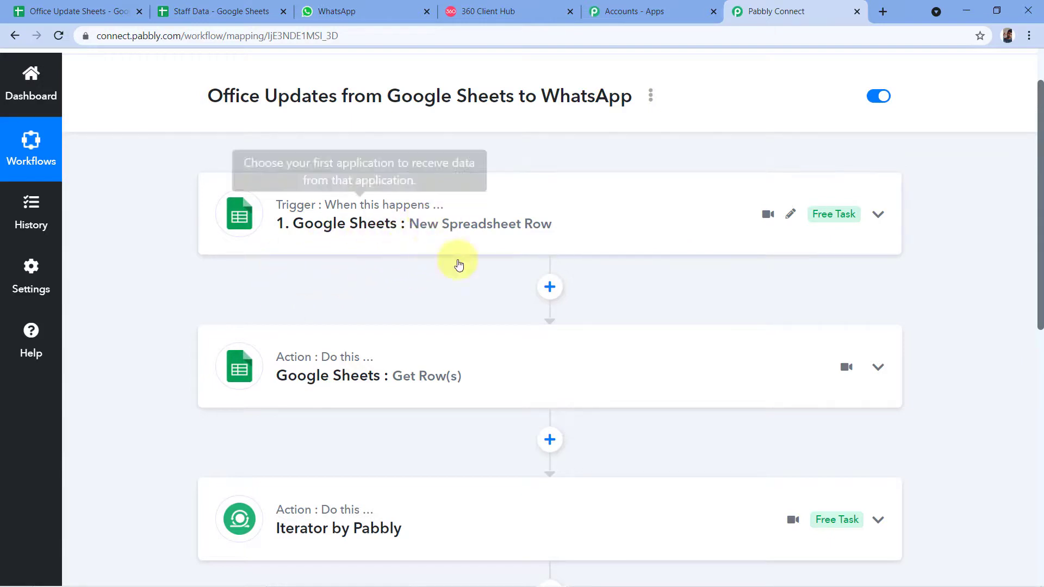
left_click(103, 11)
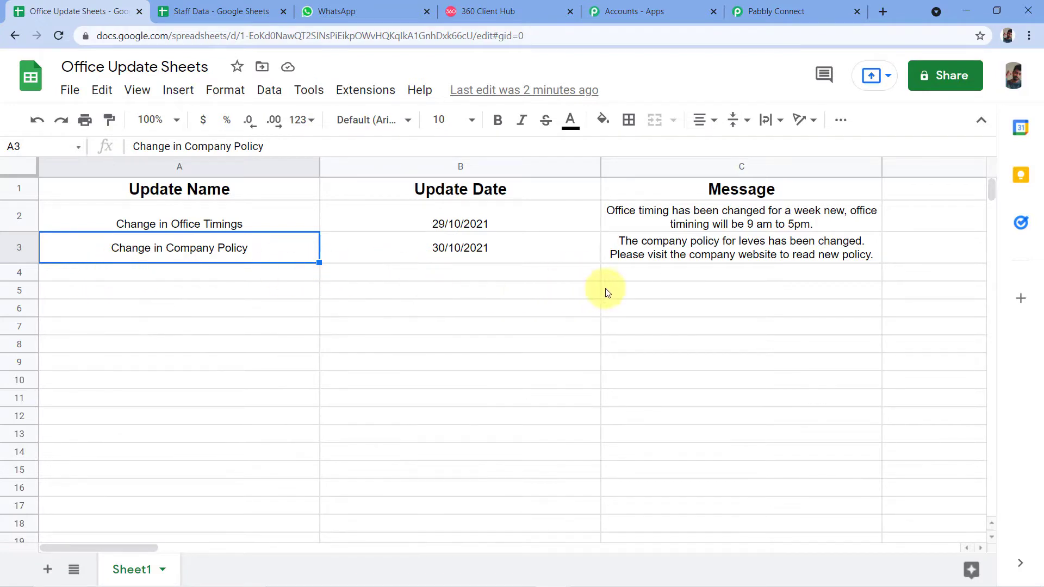
left_click(795, 11)
scroll(351, 298, "down", 3)
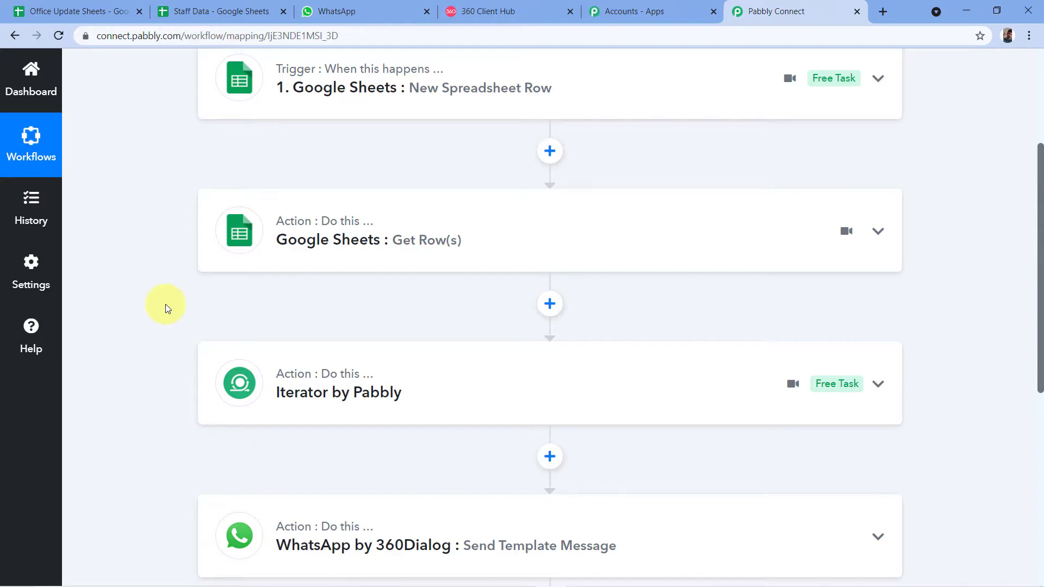
scroll(327, 250, "down", 1)
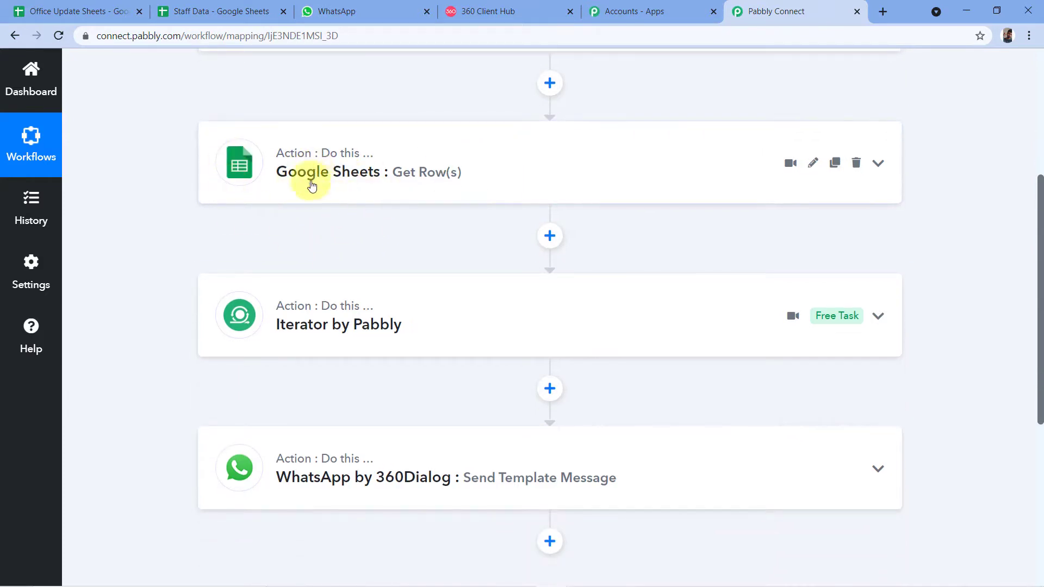
scroll(338, 219, "down", 1)
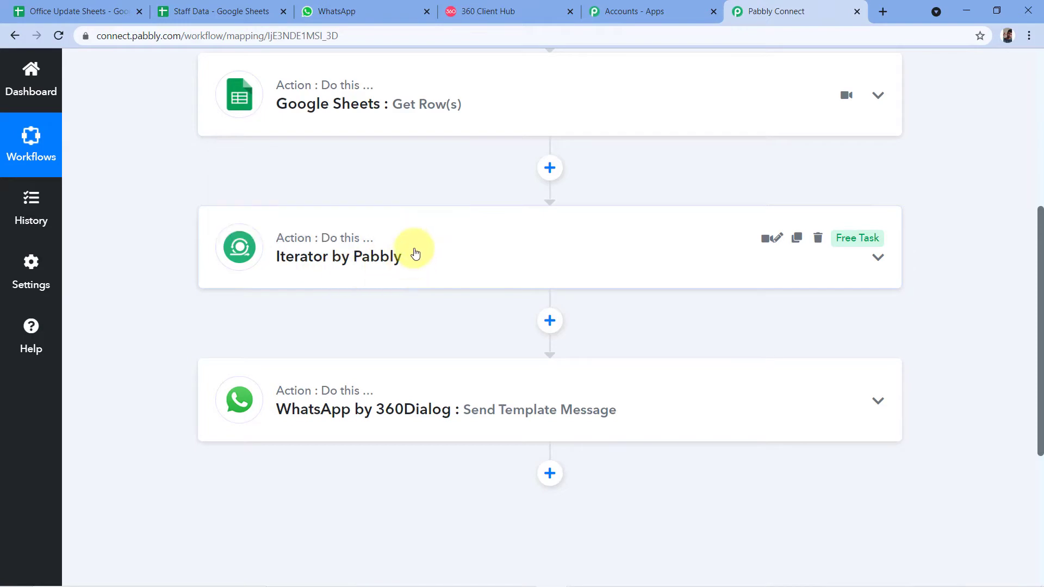
Expand the Iterator by Pabbly step to examine its chosen array and response fields, then collapse it and return to the workflow's trigger
left_click(289, 256)
scroll(477, 299, "down", 1)
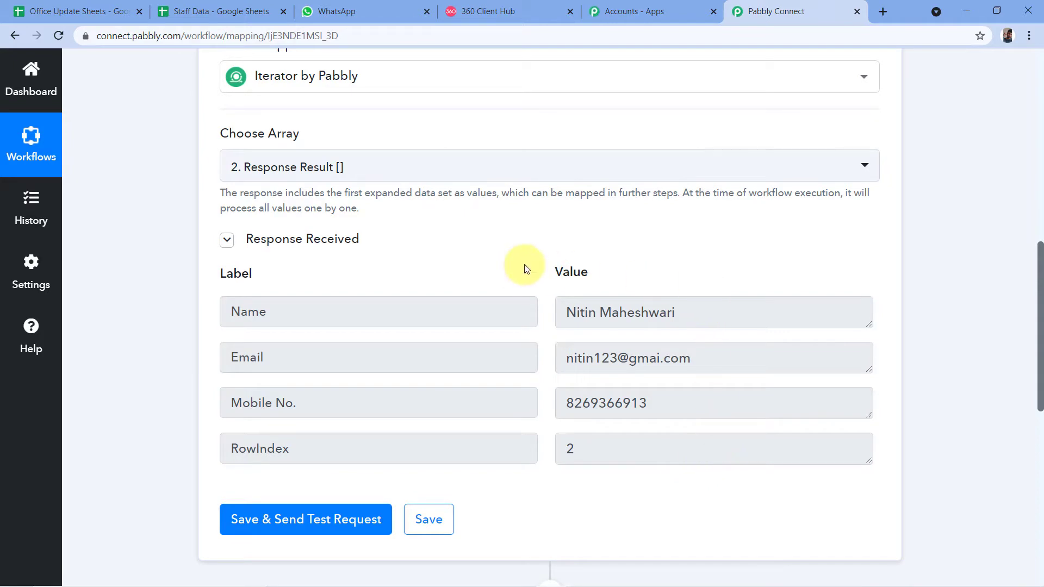
scroll(522, 263, "up", 4)
left_click(335, 151)
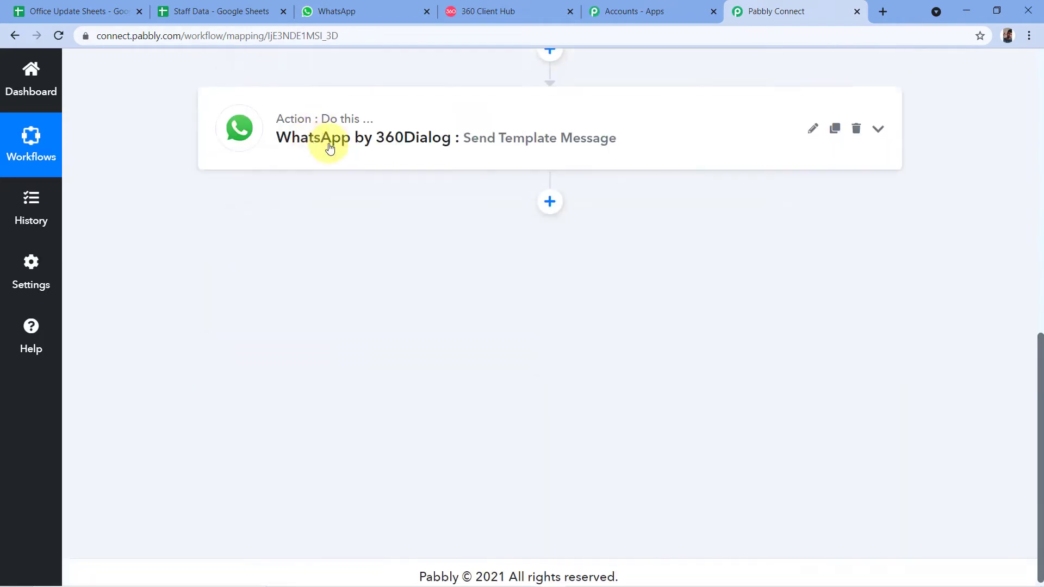
scroll(402, 144, "up", 2)
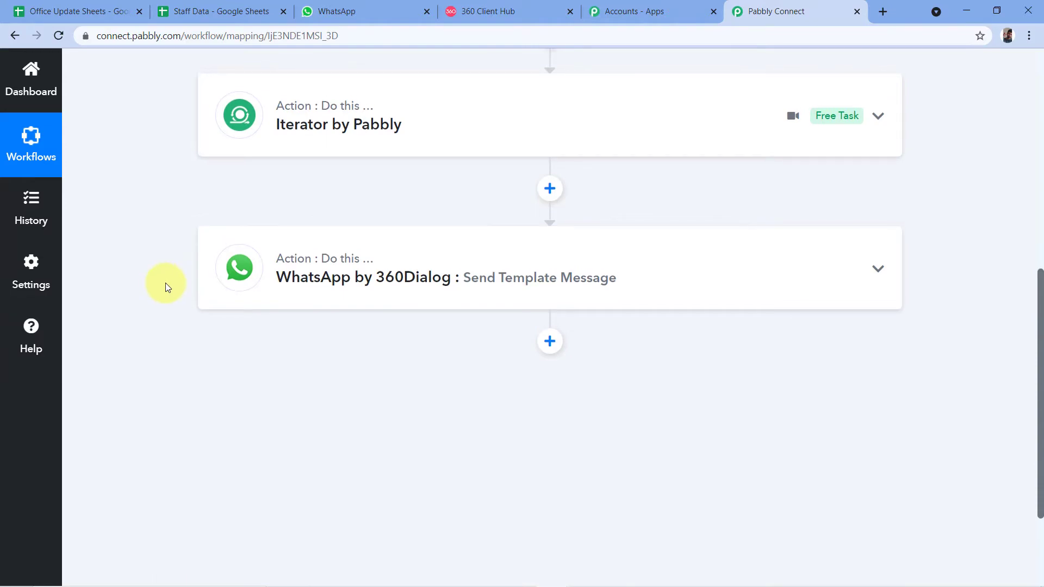
scroll(361, 274, "up", 3)
scroll(543, 316, "up", 6)
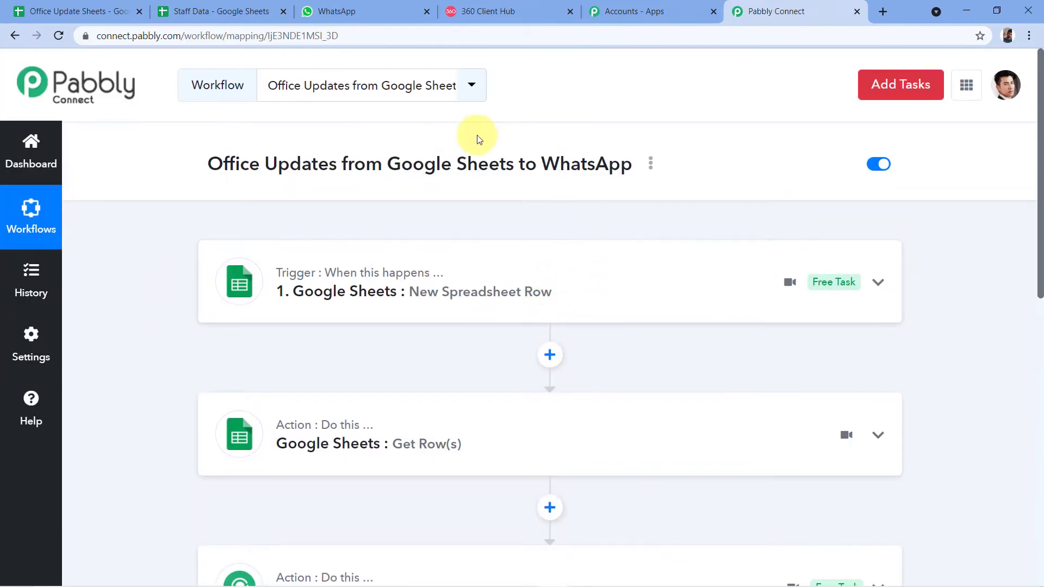